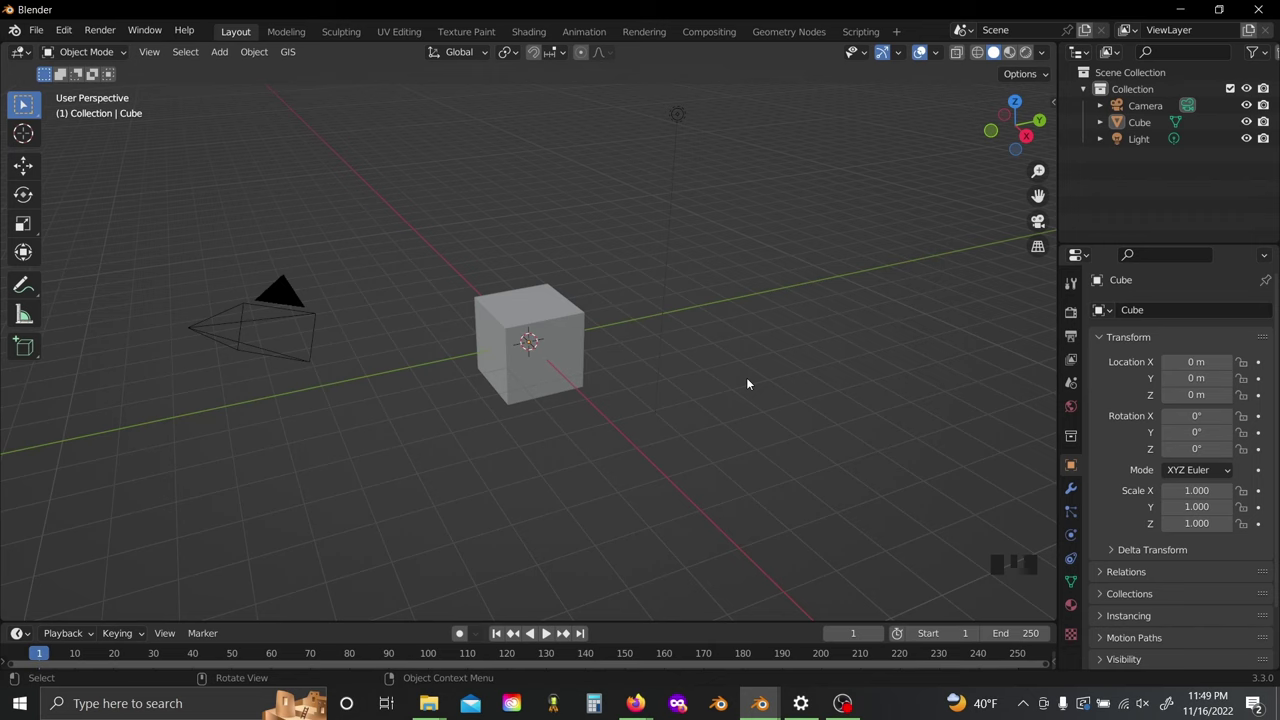
Step: Switch the render engine to Cycles and set its device to GPU Compute
{"action": "left_click", "coordinate": [1070, 312]}
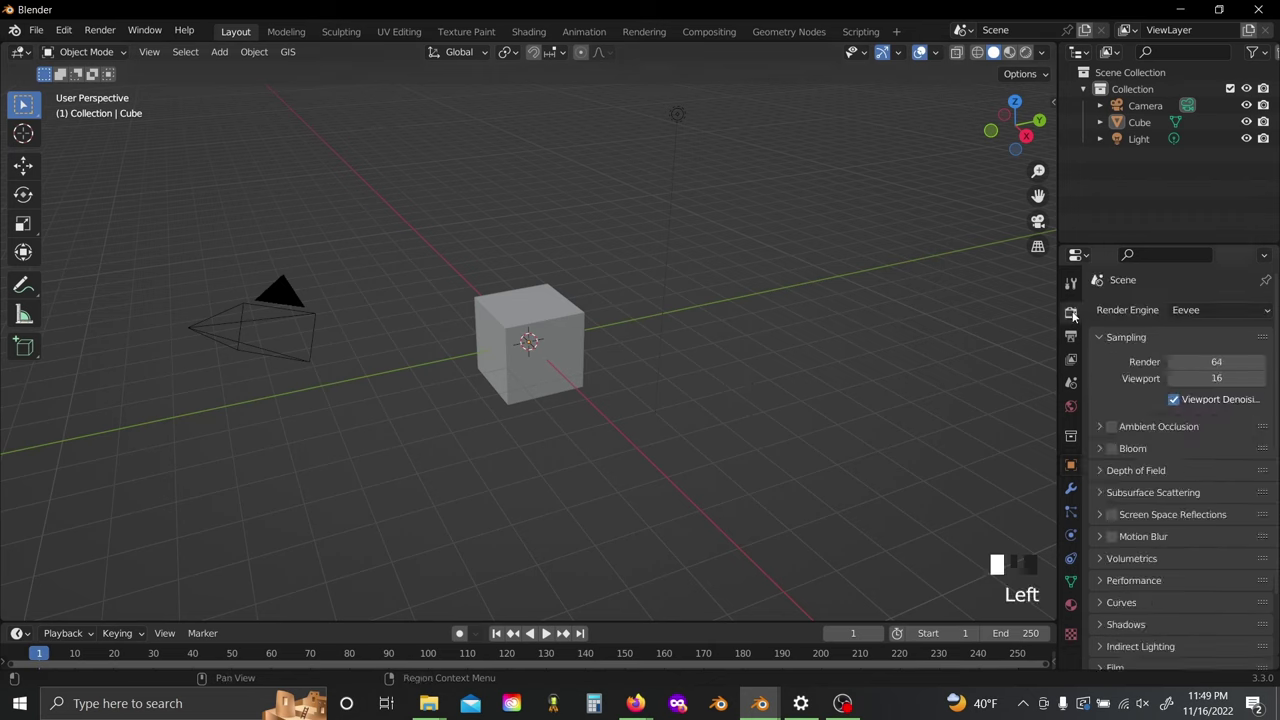
{"action": "left_click", "coordinate": [1190, 312]}
{"action": "left_click", "coordinate": [1190, 362]}
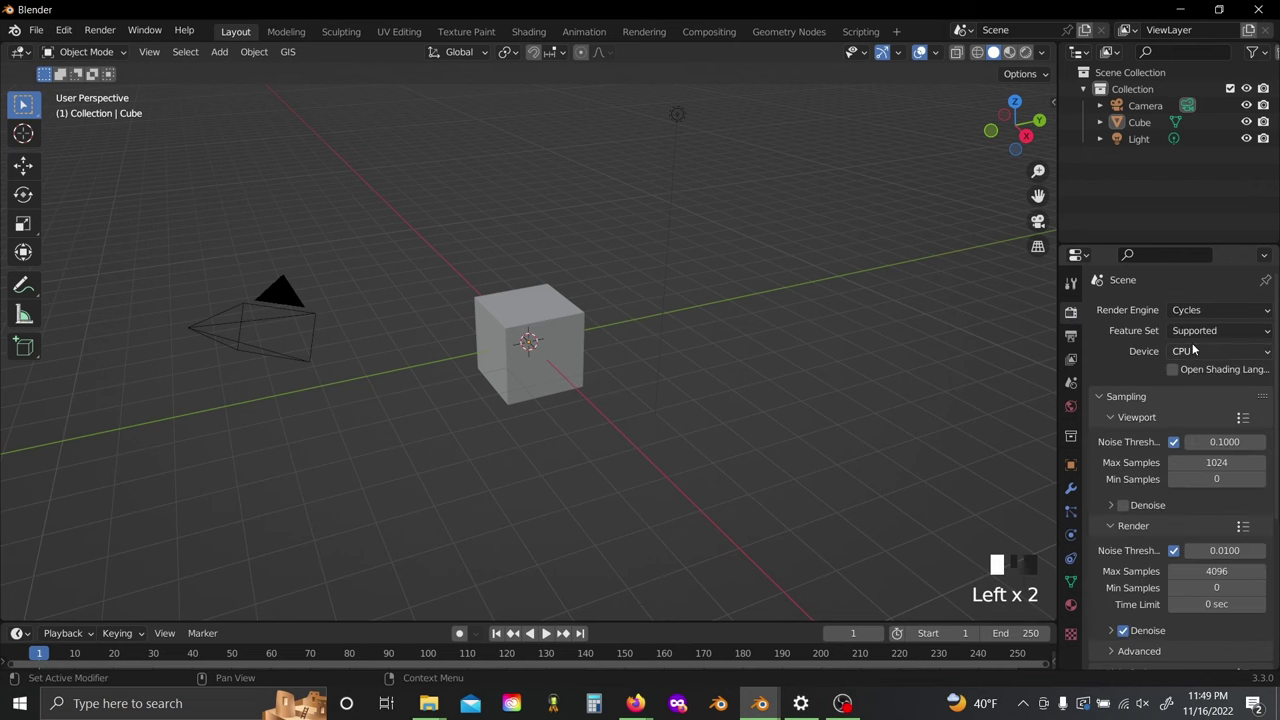
{"action": "left_click", "coordinate": [1196, 352]}
{"action": "left_click", "coordinate": [1196, 386]}
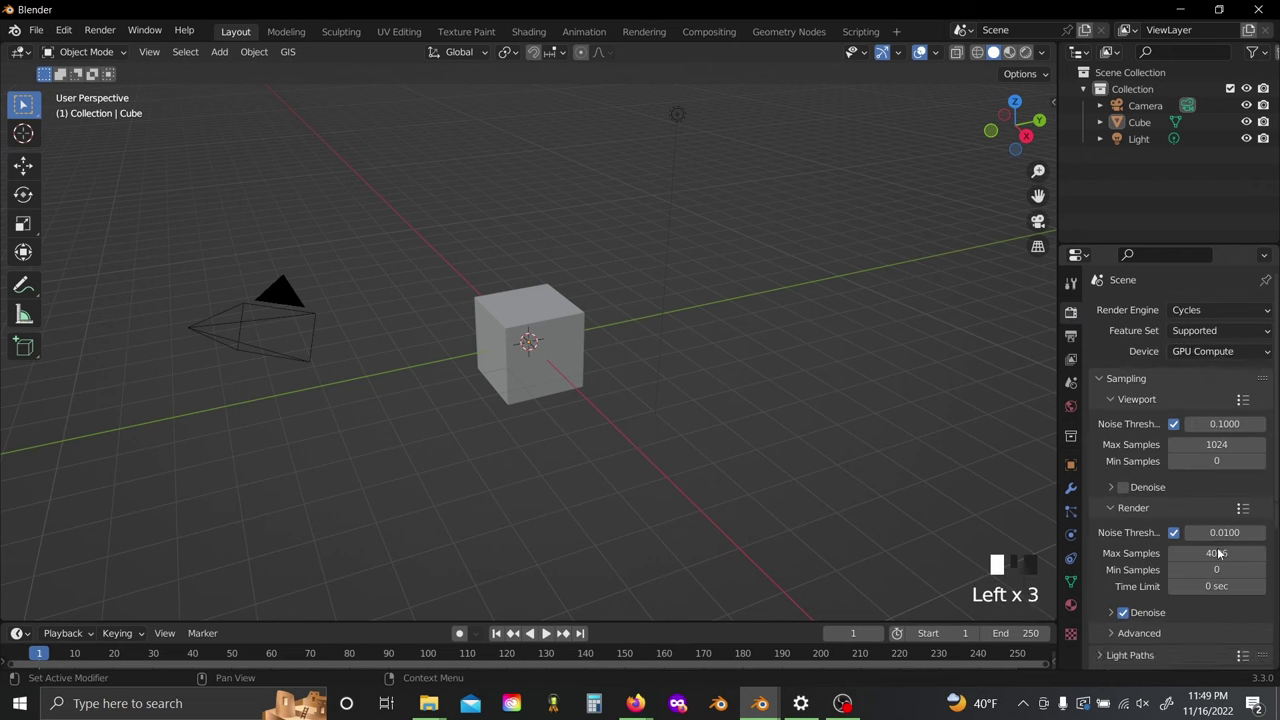
Step: Set the final render's maximum samples to 128
{"action": "left_click", "coordinate": [1217, 553]}
{"action": "type", "text": "128"}
{"action": "key", "text": "Return"}
Step: Set the color management look to High Contrast
{"action": "middle_click_drag", "start_coordinate": [1148, 562], "coordinate": [1147, 310]}
{"action": "left_click", "coordinate": [1183, 657]}
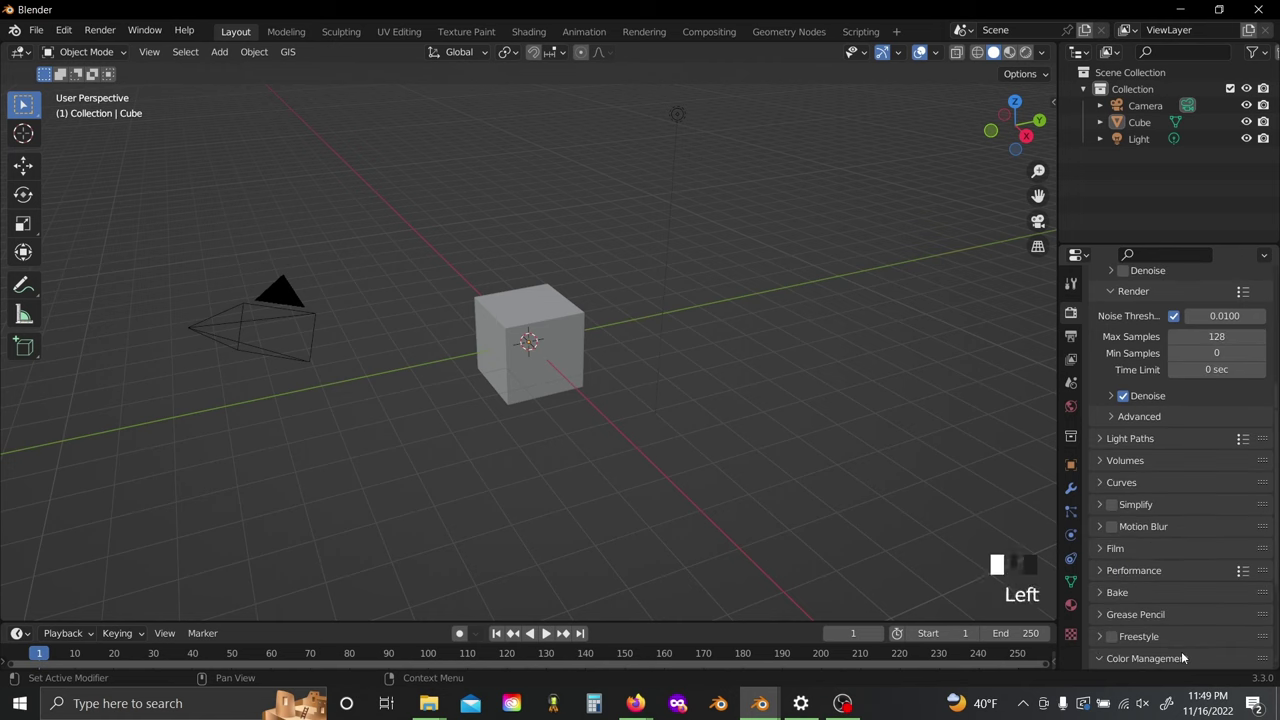
{"action": "scroll", "coordinate": [1183, 657], "scroll_direction": "down", "scroll_amount": 4}
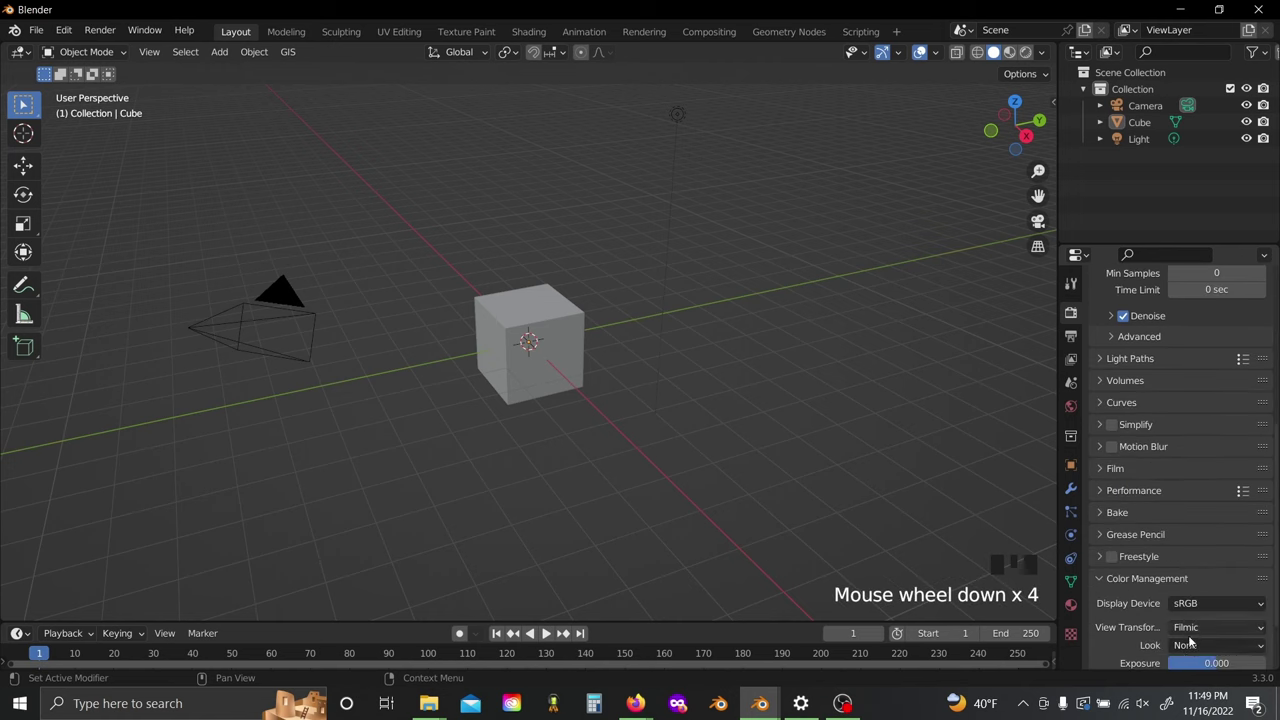
{"action": "left_click", "coordinate": [1190, 646]}
{"action": "left_click", "coordinate": [1190, 591]}
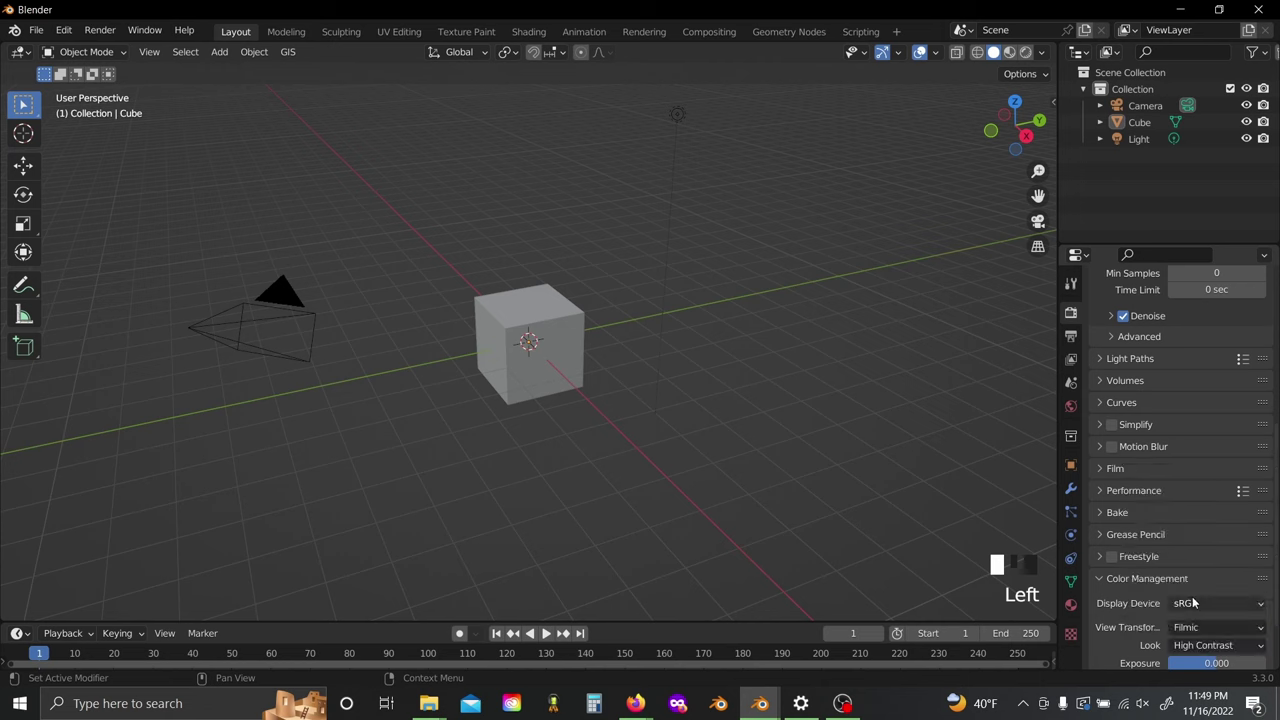
Step: Set the volume step rate to 0.1 for both render and viewport, with a maximum of 128 steps
{"action": "left_click", "coordinate": [1121, 380]}
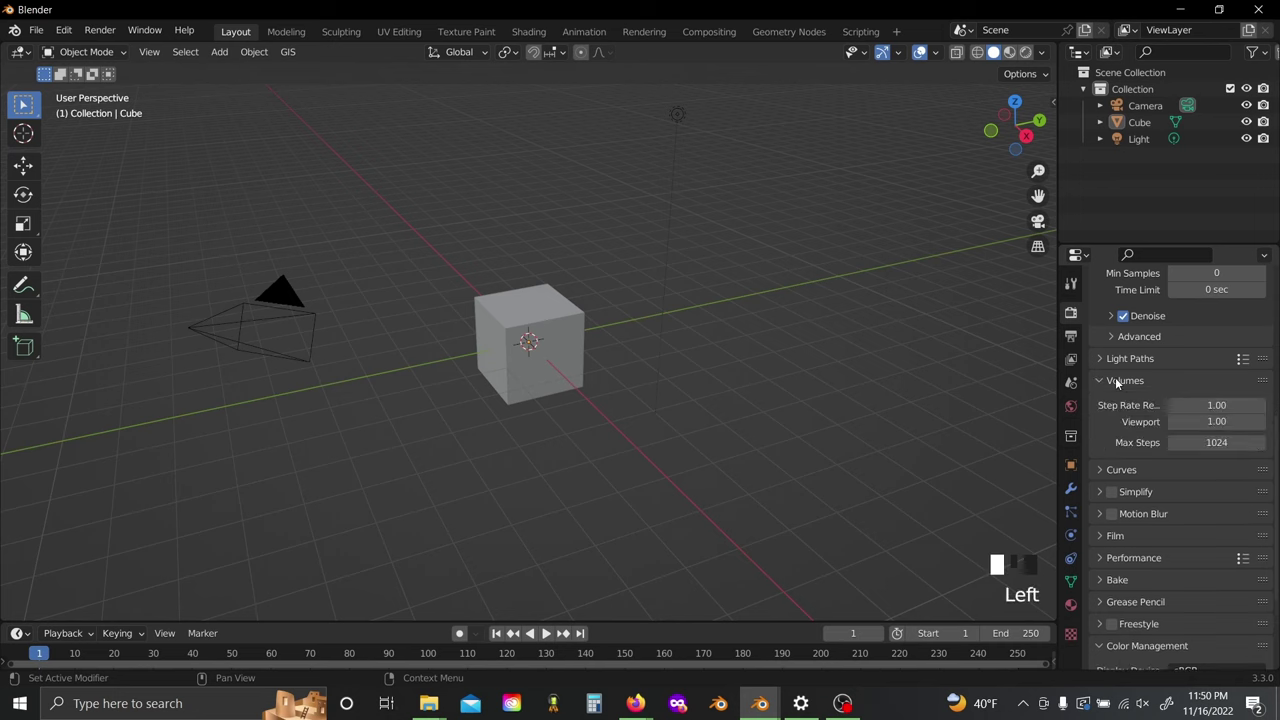
{"action": "left_click", "coordinate": [1193, 406], "text": "alt"}
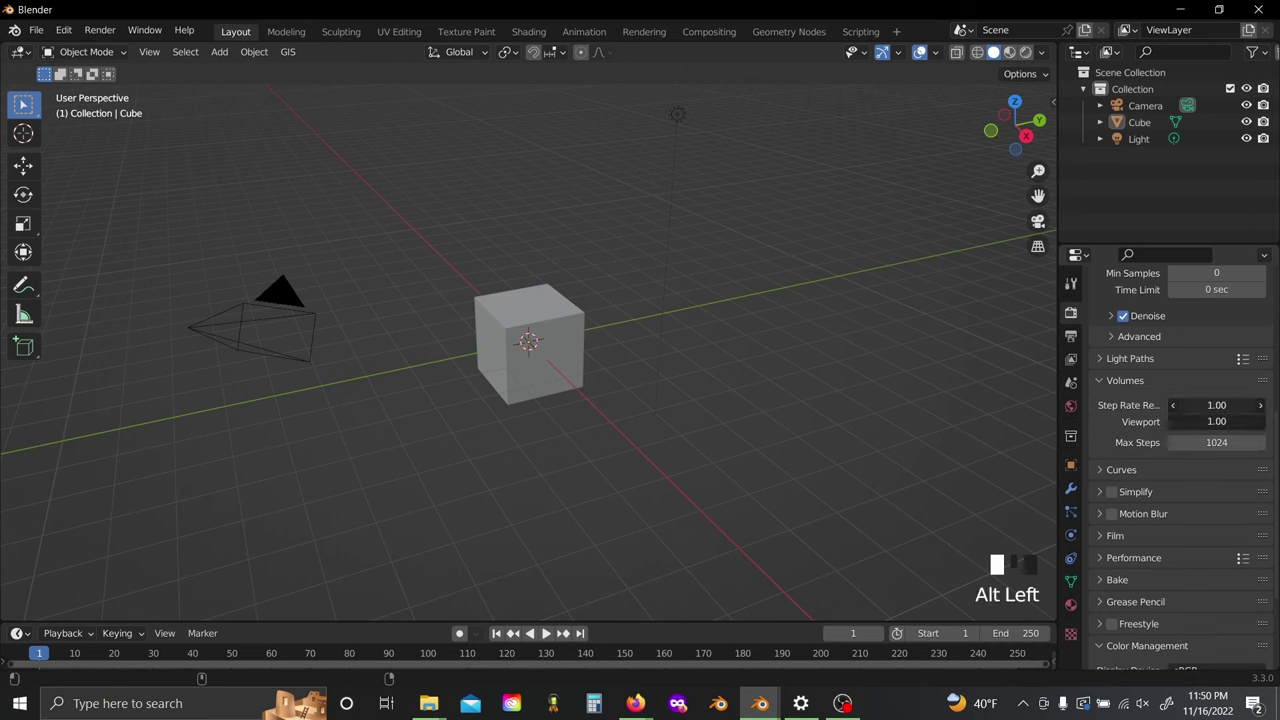
{"action": "type", "text": "0.1"}
{"action": "key", "text": "Return"}
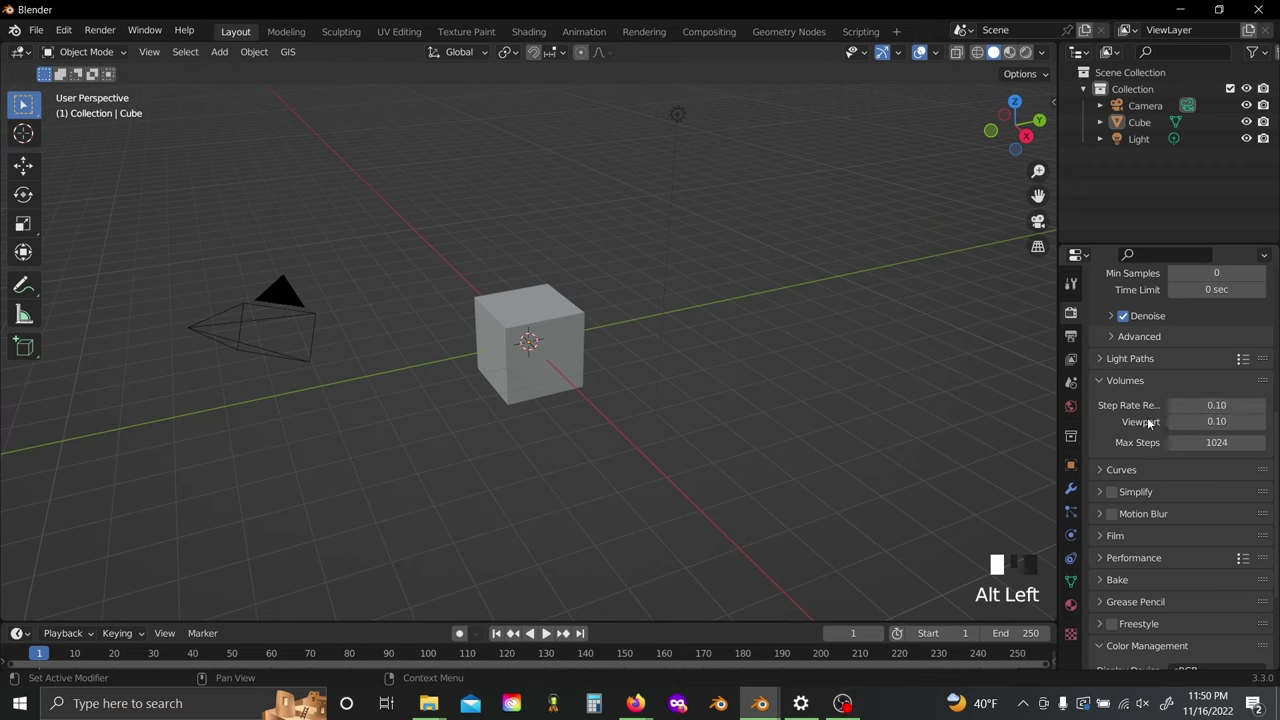
{"action": "left_click", "coordinate": [1221, 442]}
{"action": "type", "text": "12"}
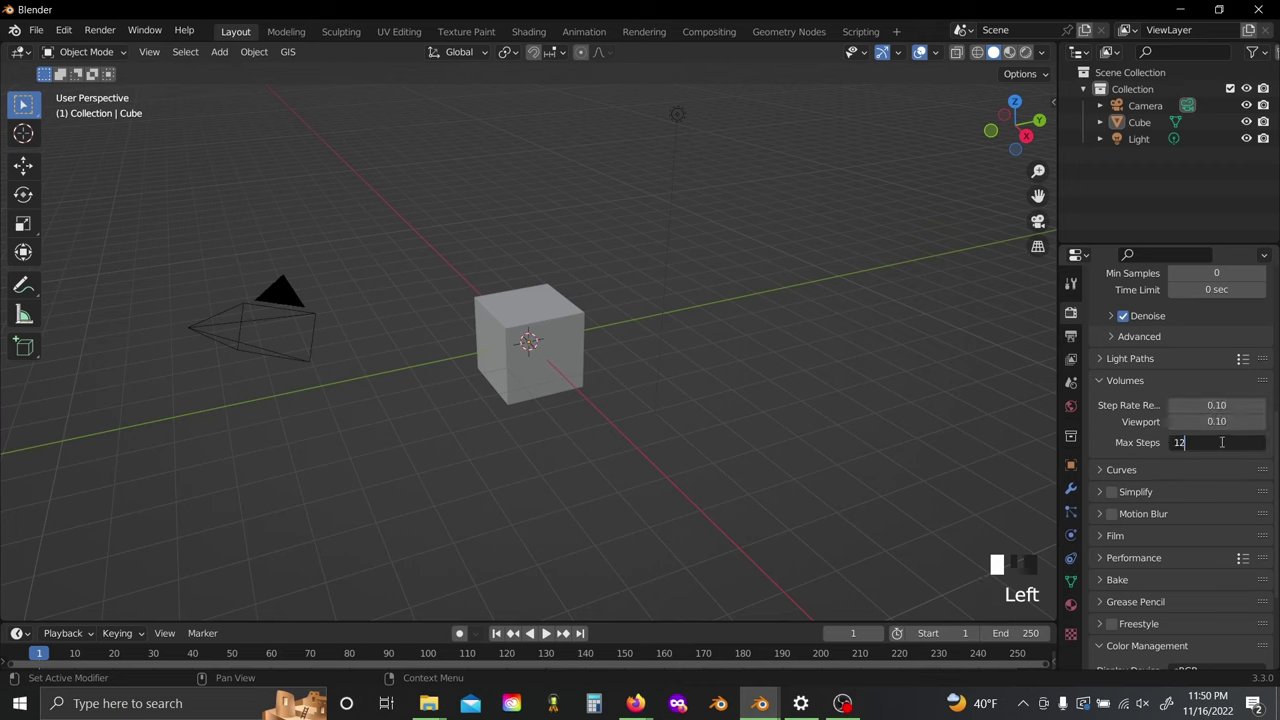
{"action": "type", "text": "8"}
{"action": "key", "text": "Return"}
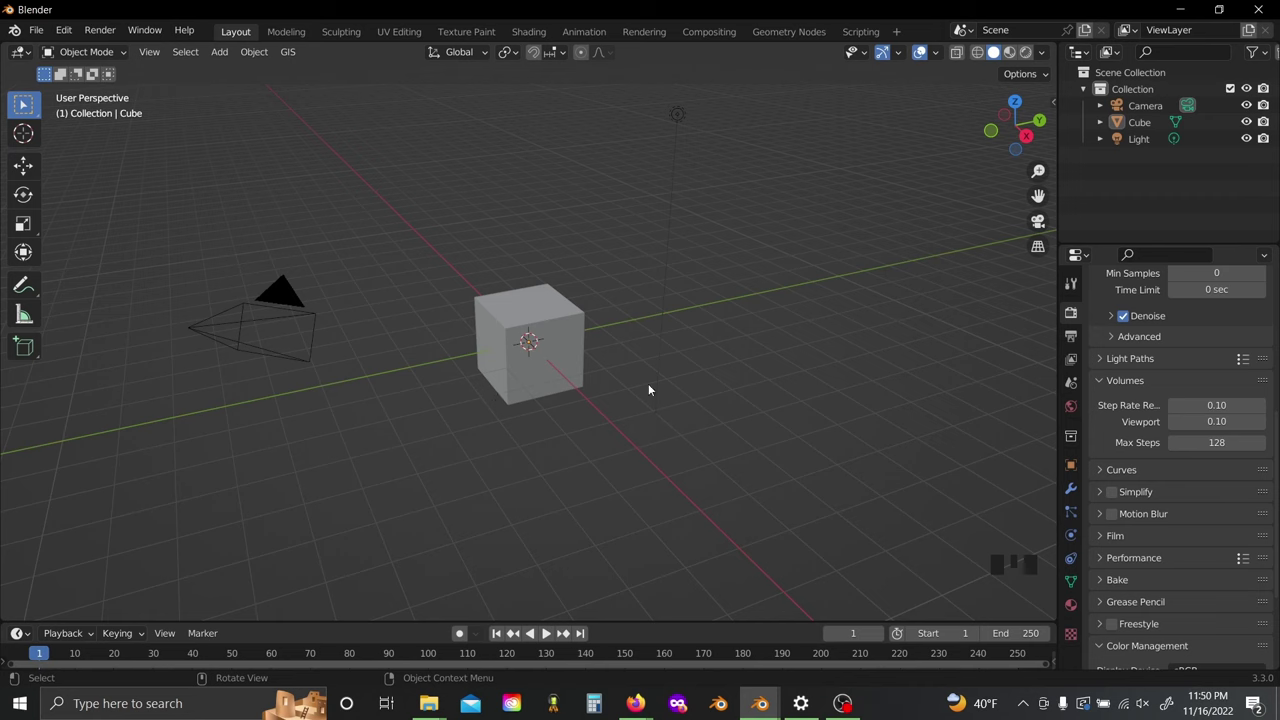
Step: Delete the default cube and the default light from the scene
{"action": "left_click", "coordinate": [547, 374]}
{"action": "key", "text": "x"}
{"action": "left_click", "coordinate": [547, 376]}
{"action": "left_click", "coordinate": [666, 128]}
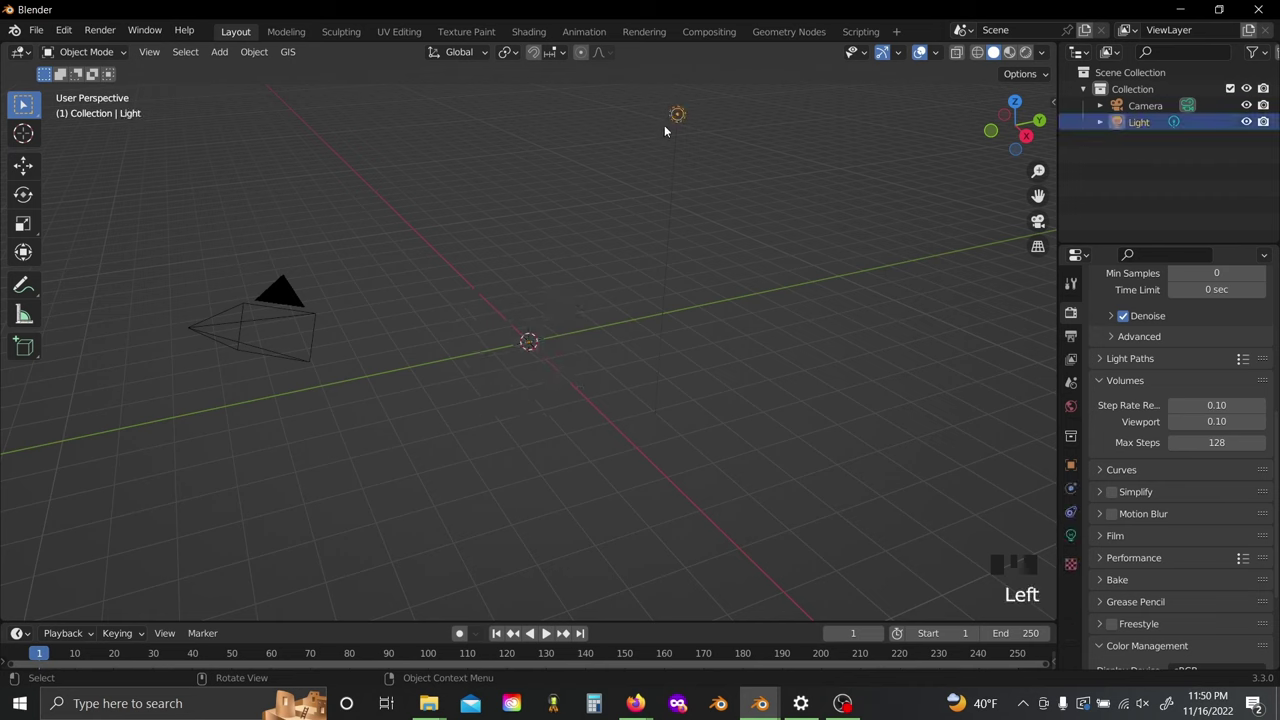
{"action": "key", "text": "x"}
{"action": "left_click", "coordinate": [588, 126]}
Step: Add a UV sphere with 64 segments and 32 rings at the origin and shade it smooth
{"action": "key", "text": "shift+a"}
{"action": "mouse_move", "coordinate": [508, 270]}
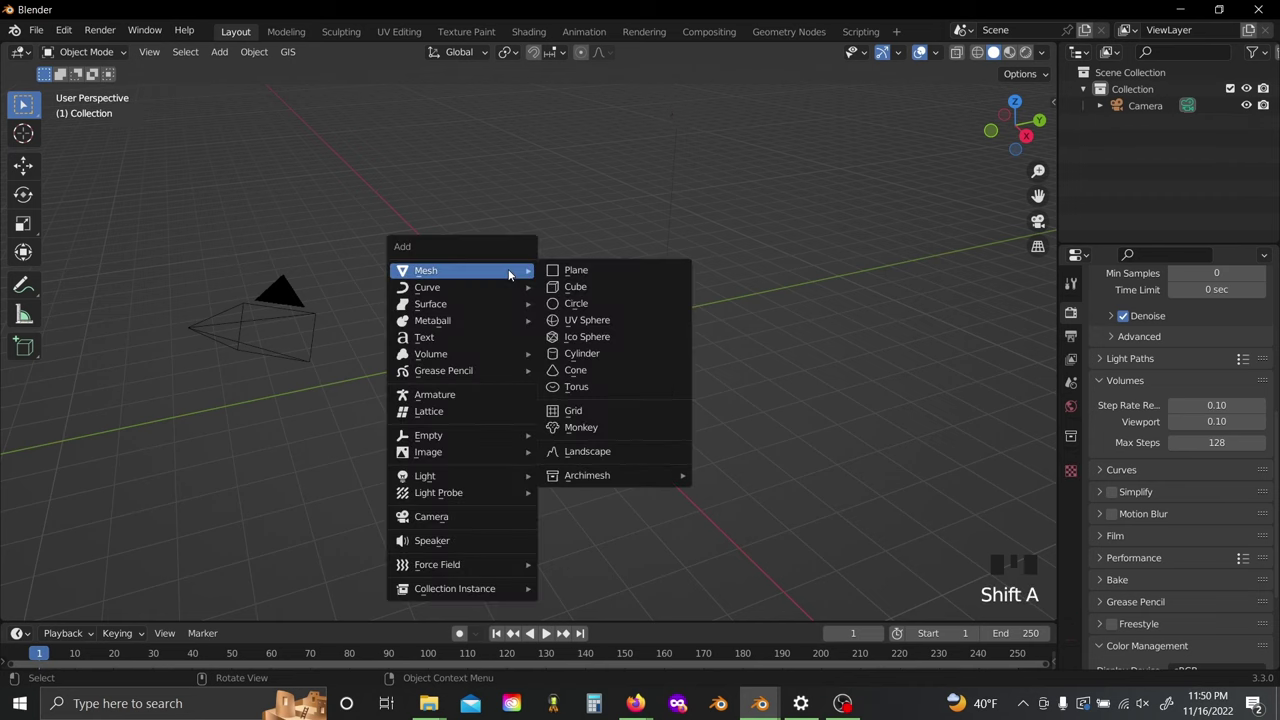
{"action": "left_click", "coordinate": [592, 321]}
{"action": "left_click", "coordinate": [141, 607]}
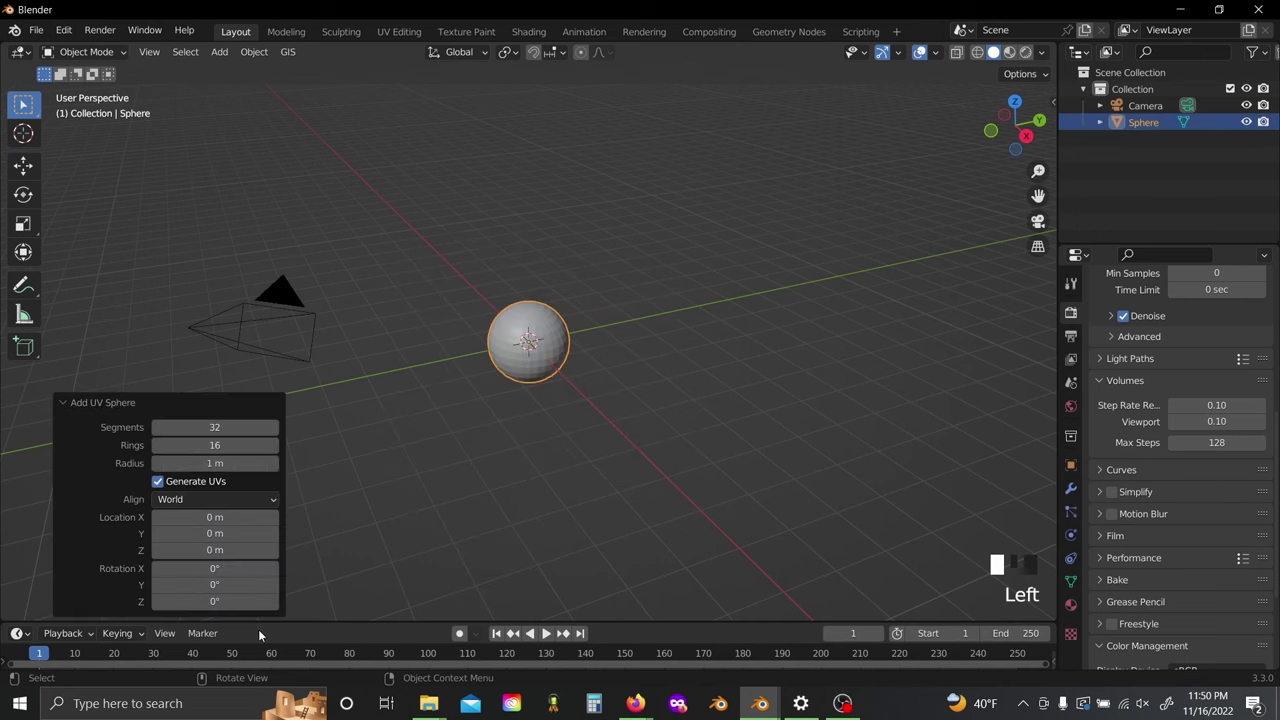
{"action": "left_click", "coordinate": [212, 427]}
{"action": "type", "text": "64"}
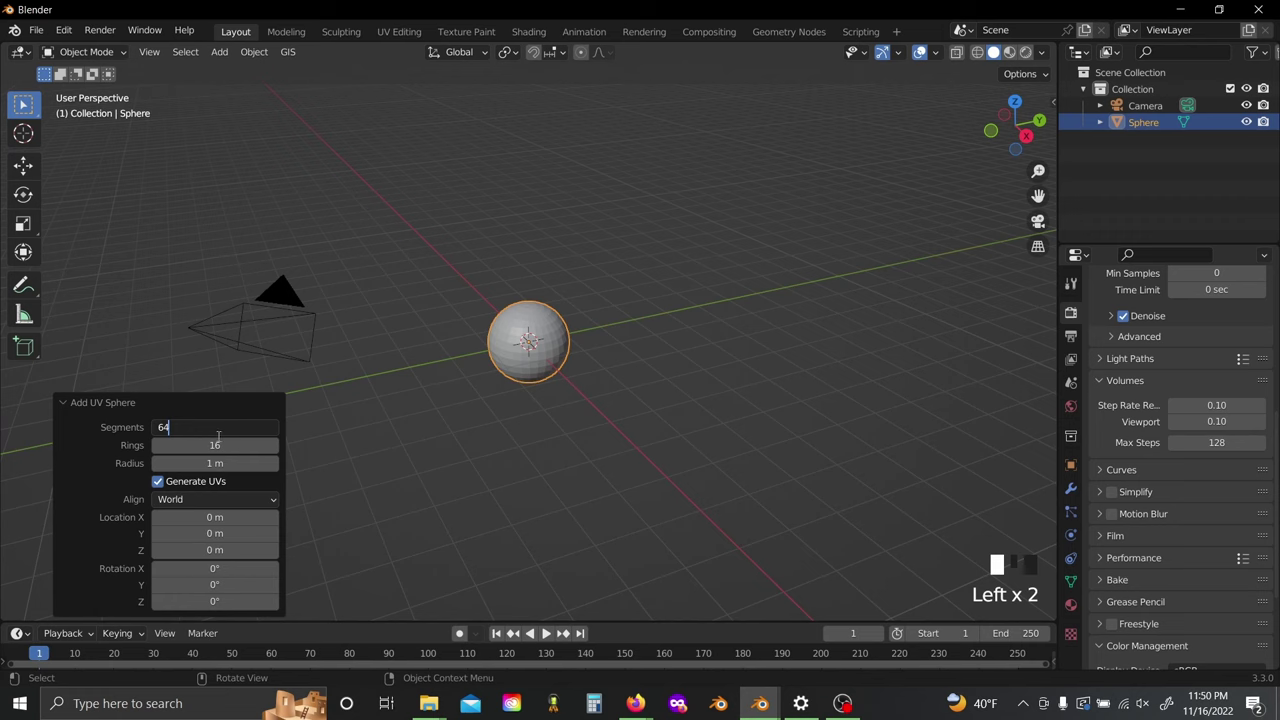
{"action": "left_click", "coordinate": [219, 440]}
{"action": "left_click", "coordinate": [221, 443]}
{"action": "type", "text": "32"}
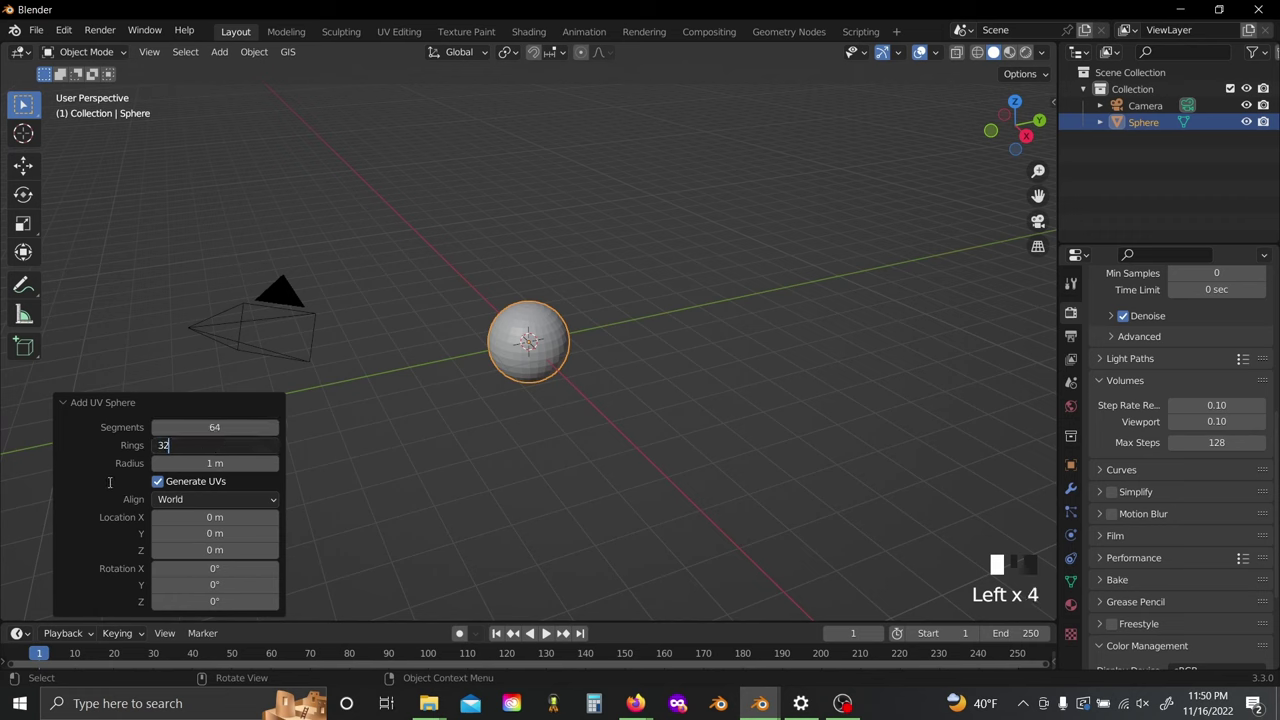
{"action": "key", "text": "Return"}
{"action": "right_click", "coordinate": [541, 357]}
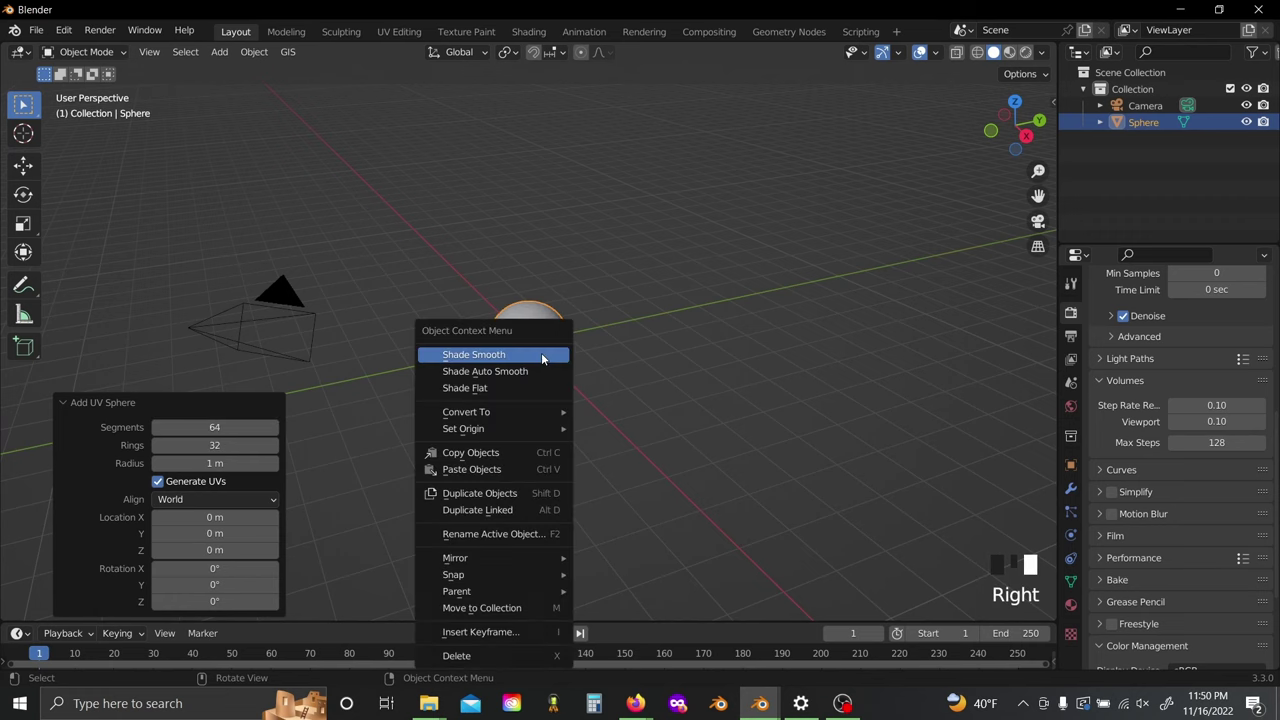
{"action": "left_click", "coordinate": [543, 356]}
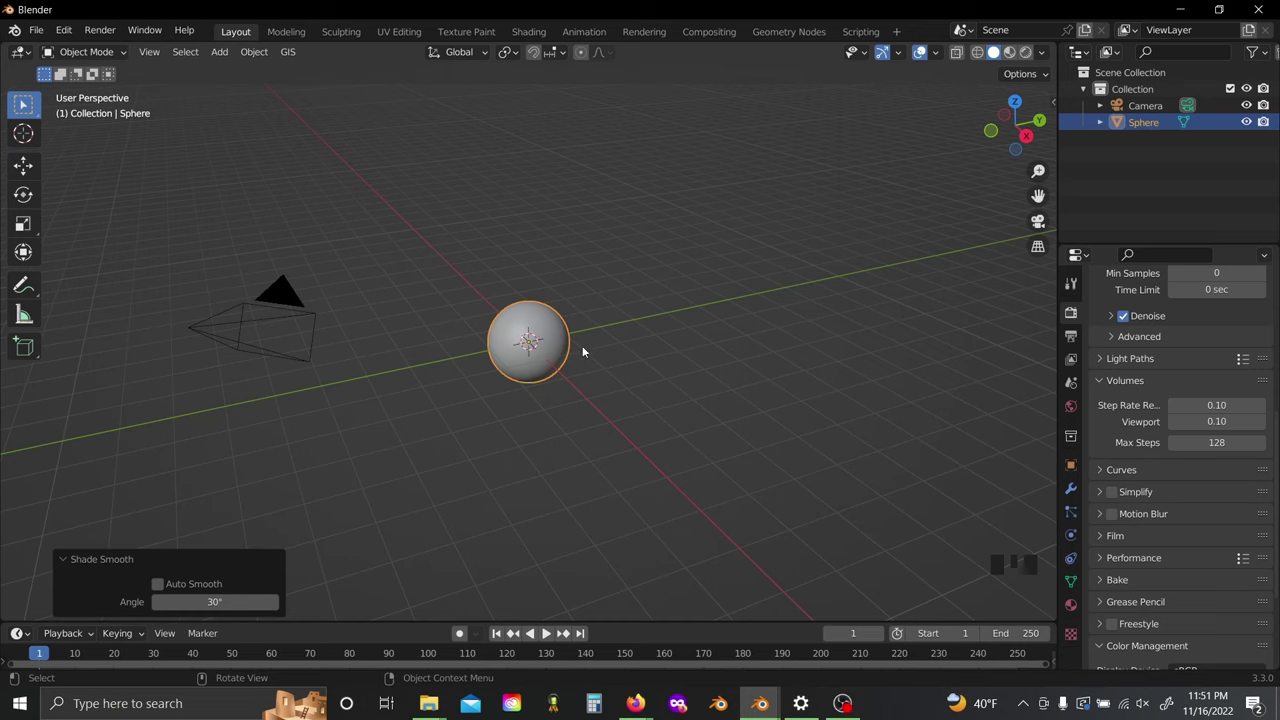
Step: Scale the sphere uniformly by 150 and apply its scale
{"action": "type", "text": "s150"}
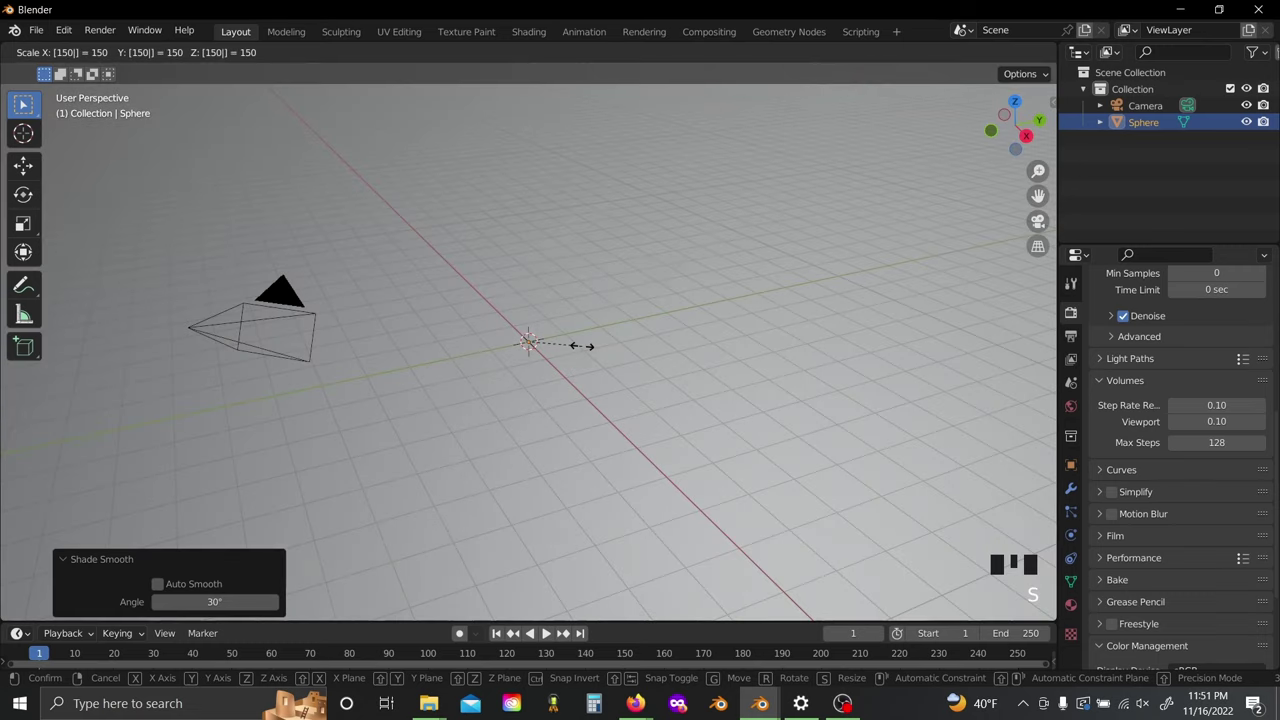
{"action": "key", "text": "Return"}
{"action": "scroll", "coordinate": [582, 346], "scroll_direction": "down", "scroll_amount": 16}
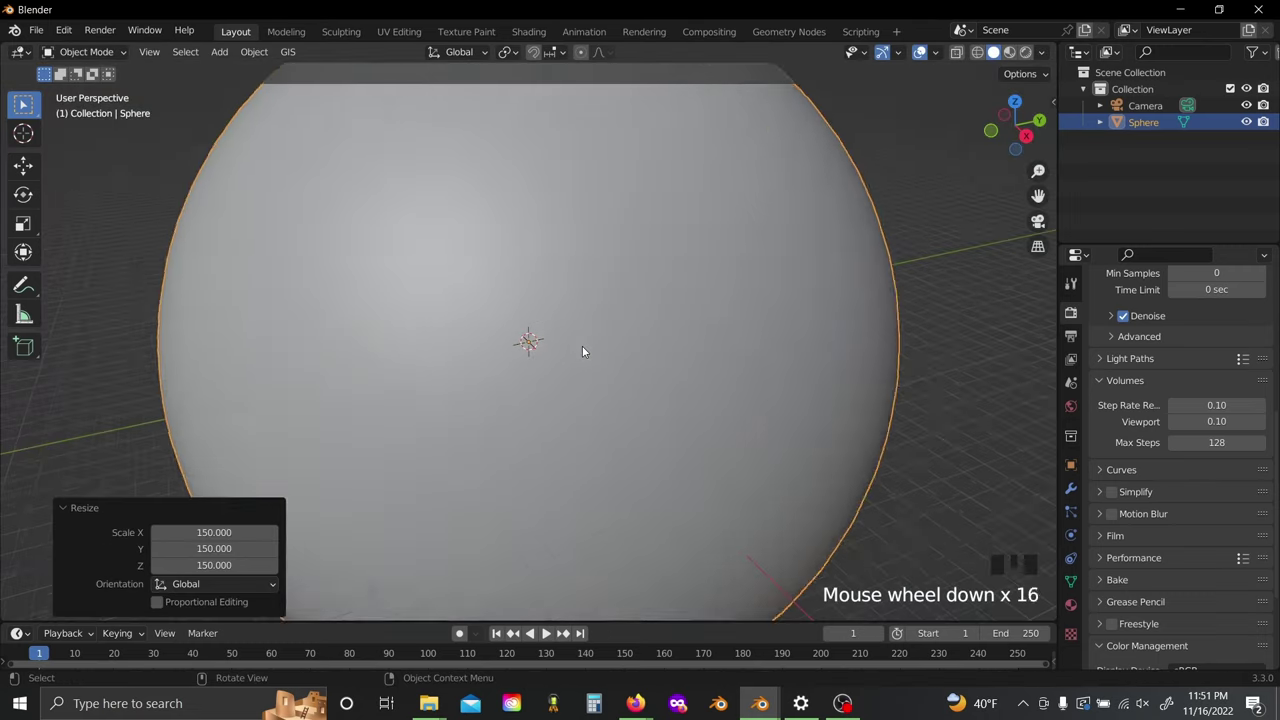
{"action": "scroll", "coordinate": [583, 351], "scroll_direction": "down", "scroll_amount": 4}
{"action": "right_click", "coordinate": [620, 272]}
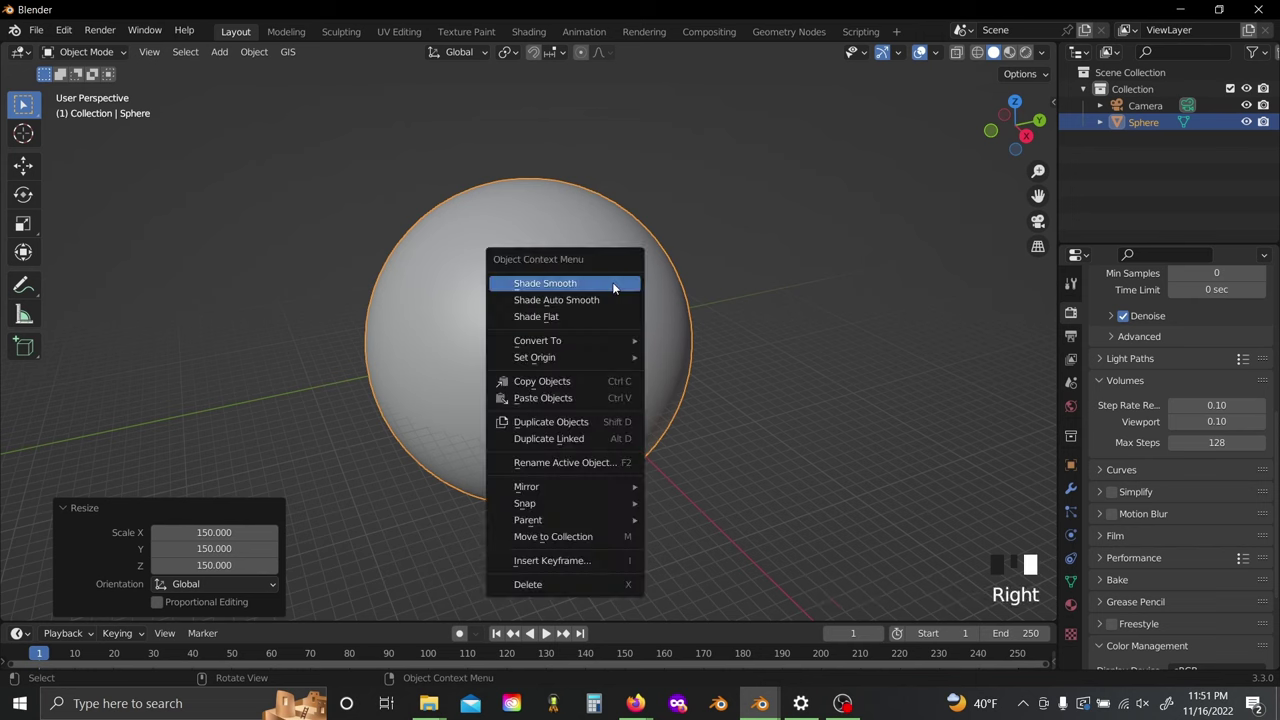
{"action": "left_click", "coordinate": [270, 55]}
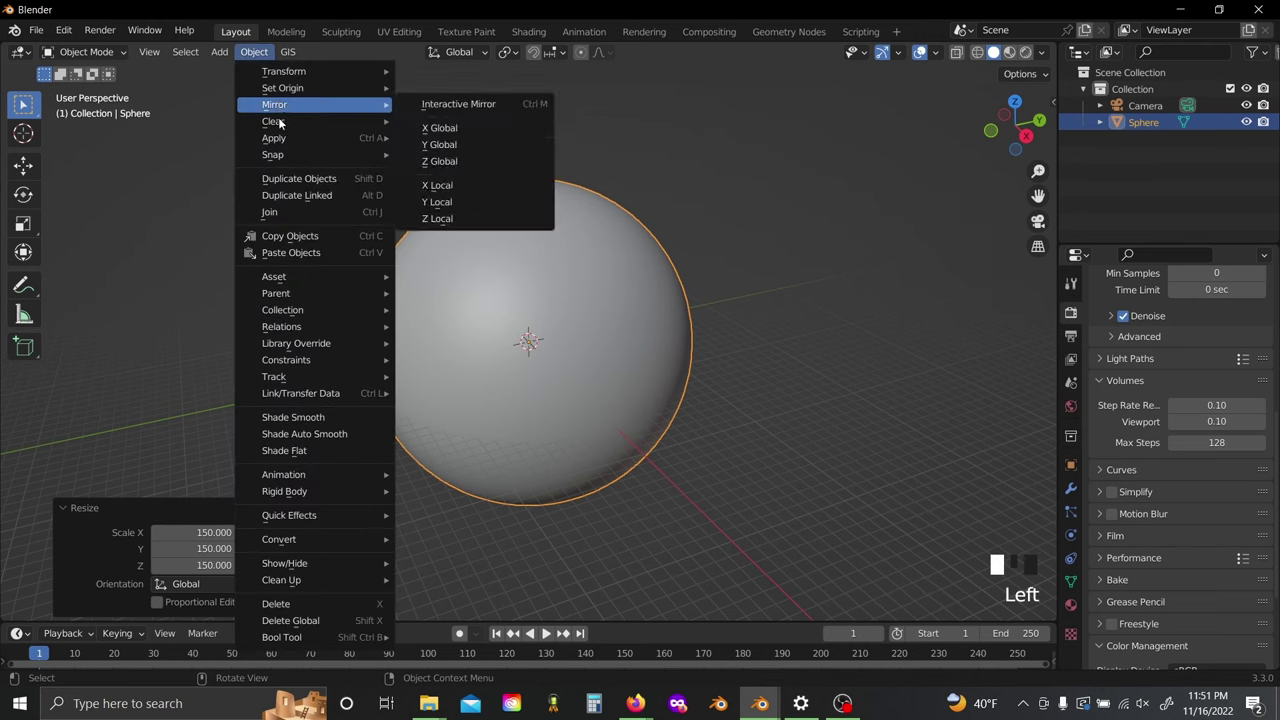
{"action": "mouse_move", "coordinate": [305, 138]}
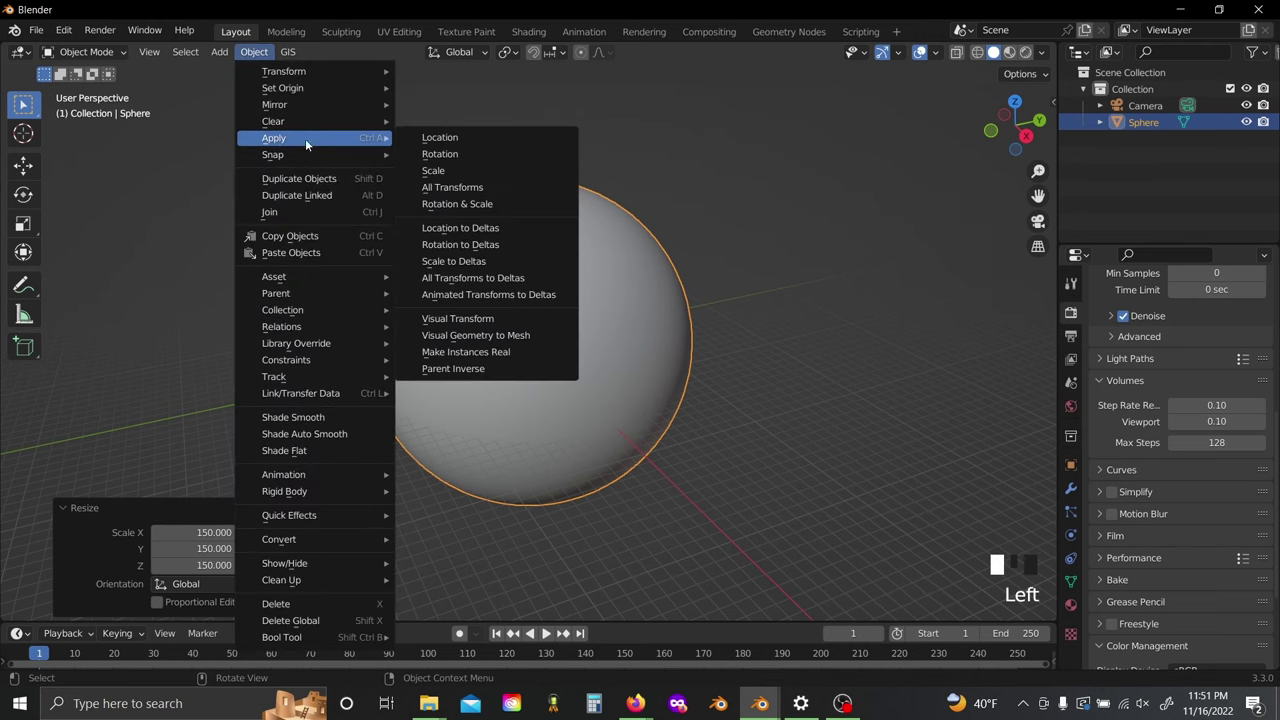
{"action": "left_click", "coordinate": [453, 171]}
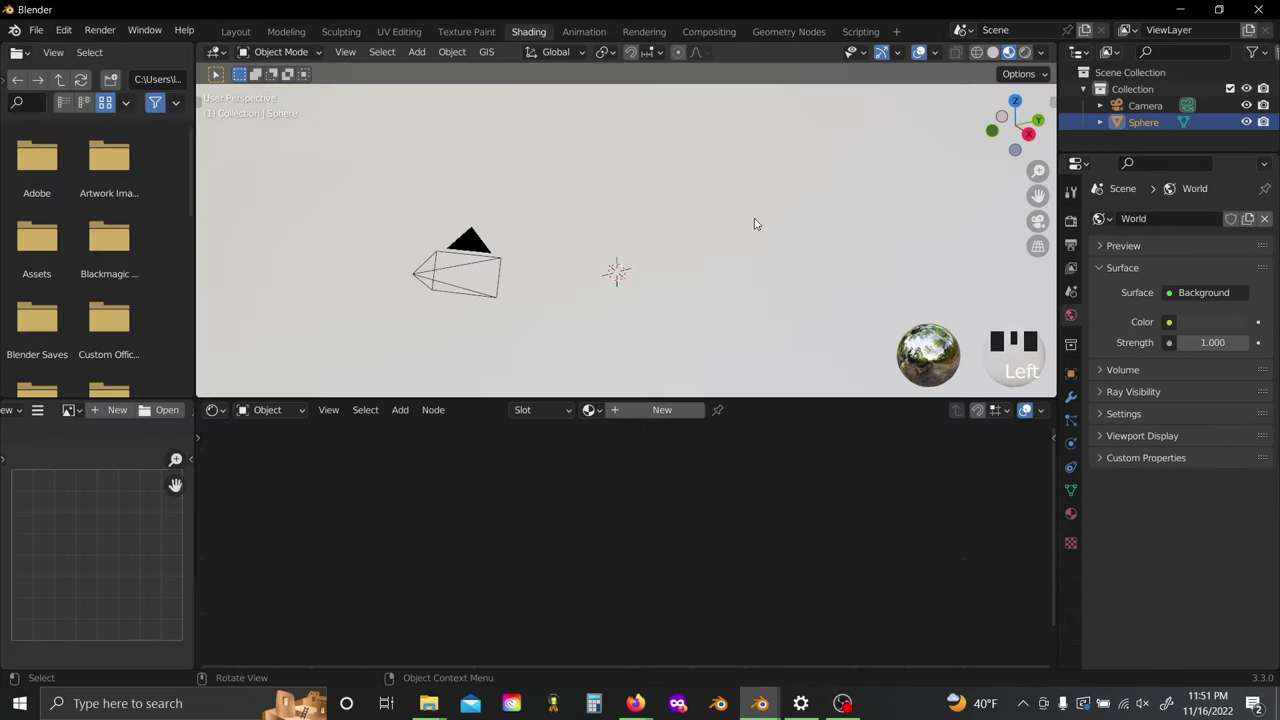
Step: Set the camera's location to 0 m on X, 3000 m on Y and 0 m on Z
{"action": "scroll", "coordinate": [714, 272], "scroll_direction": "down", "scroll_amount": 6}
{"action": "scroll", "coordinate": [714, 272], "scroll_direction": "down", "scroll_amount": 3}
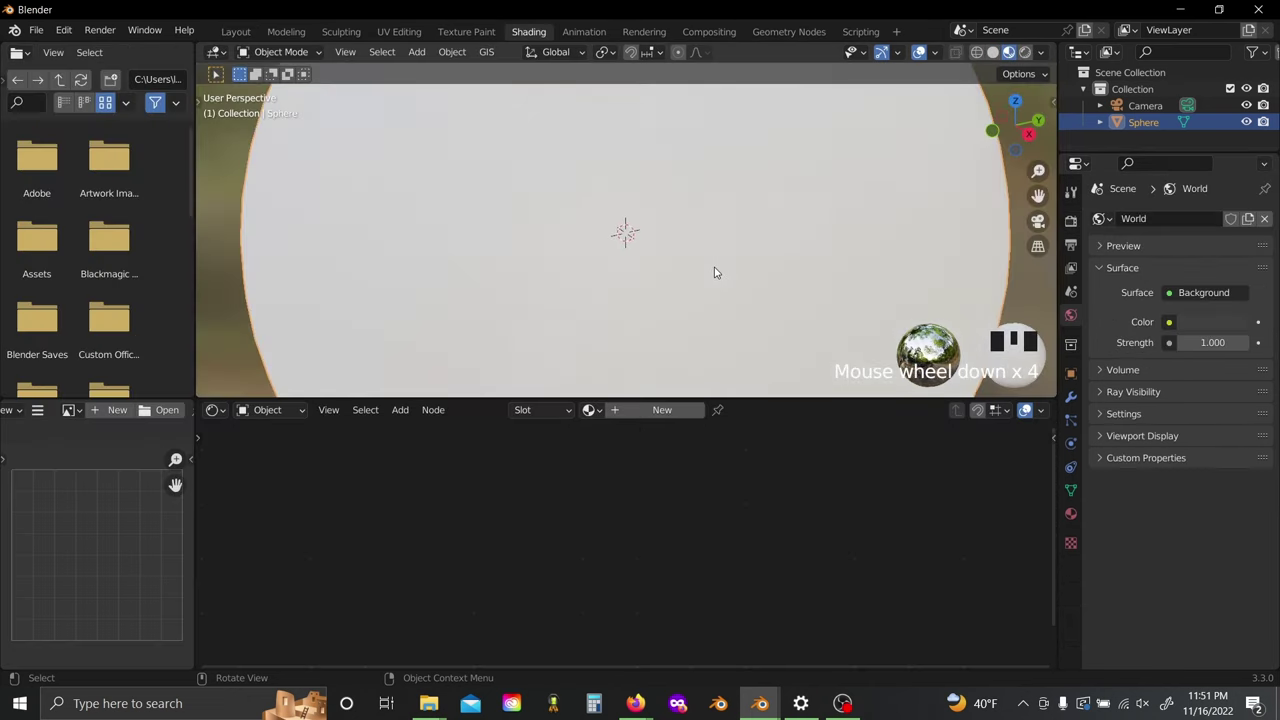
{"action": "middle_click", "coordinate": [700, 231]}
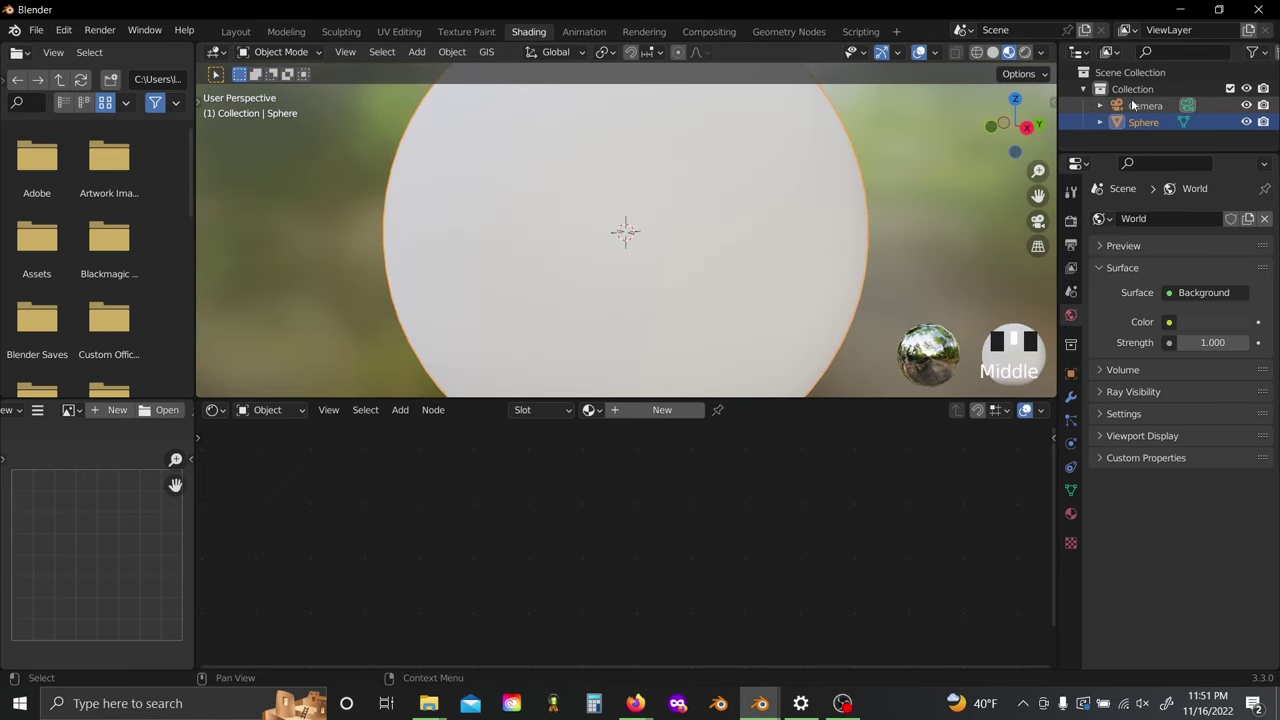
{"action": "left_click", "coordinate": [1140, 105]}
{"action": "left_click", "coordinate": [1070, 374]}
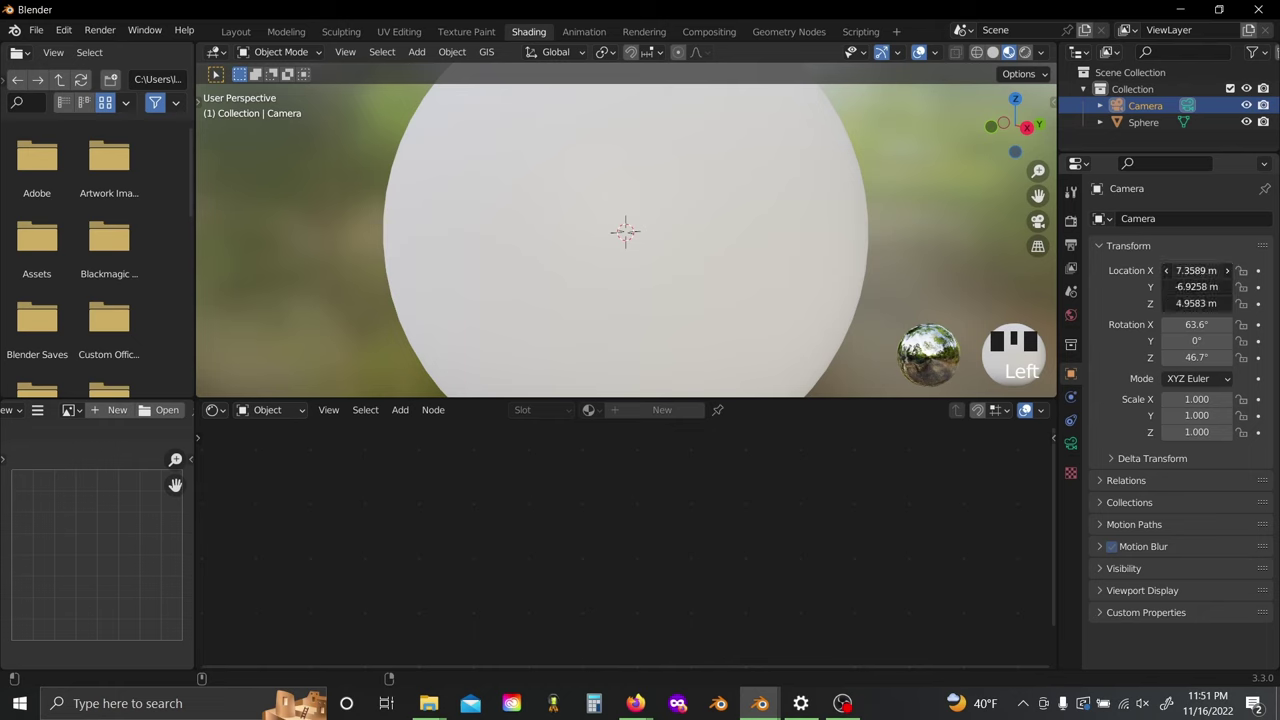
{"action": "left_click_drag", "start_coordinate": [1196, 270], "coordinate": [1196, 303]}
{"action": "type", "text": "0"}
{"action": "left_click", "coordinate": [1126, 302], "text": "alt"}
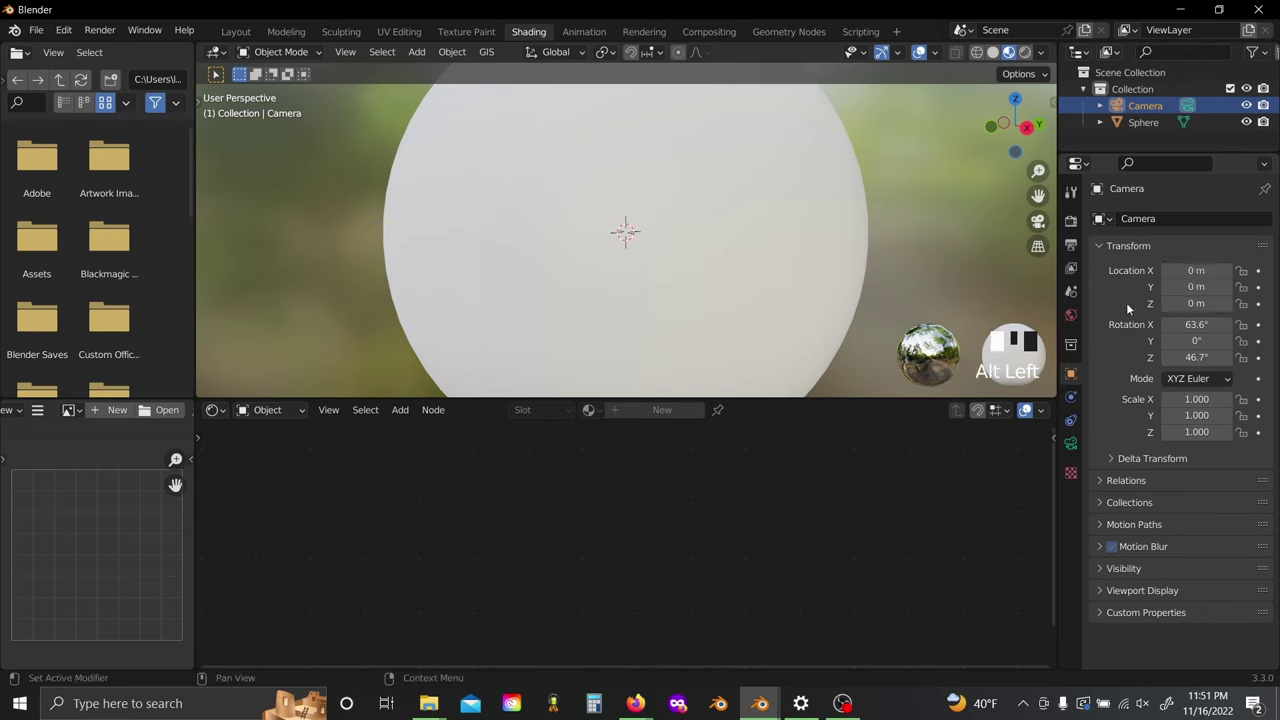
{"action": "left_click", "coordinate": [1196, 288]}
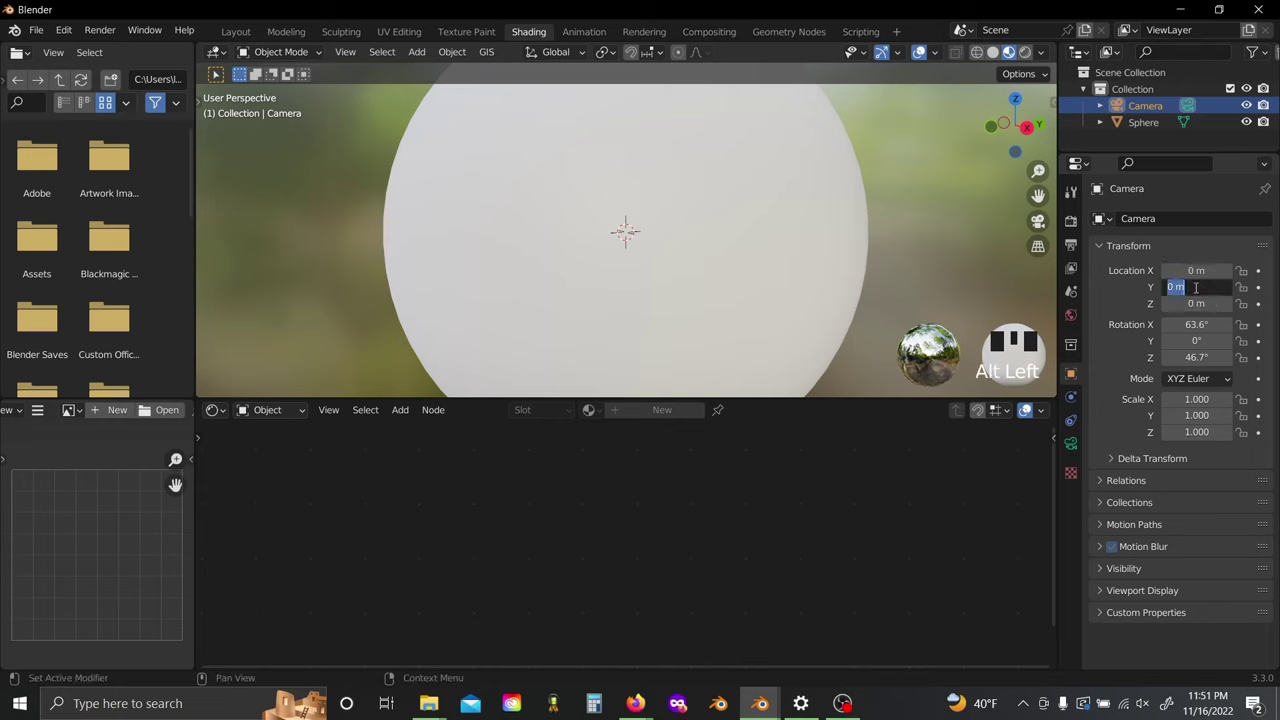
{"action": "type", "text": "3000"}
{"action": "left_click", "coordinate": [1134, 303]}
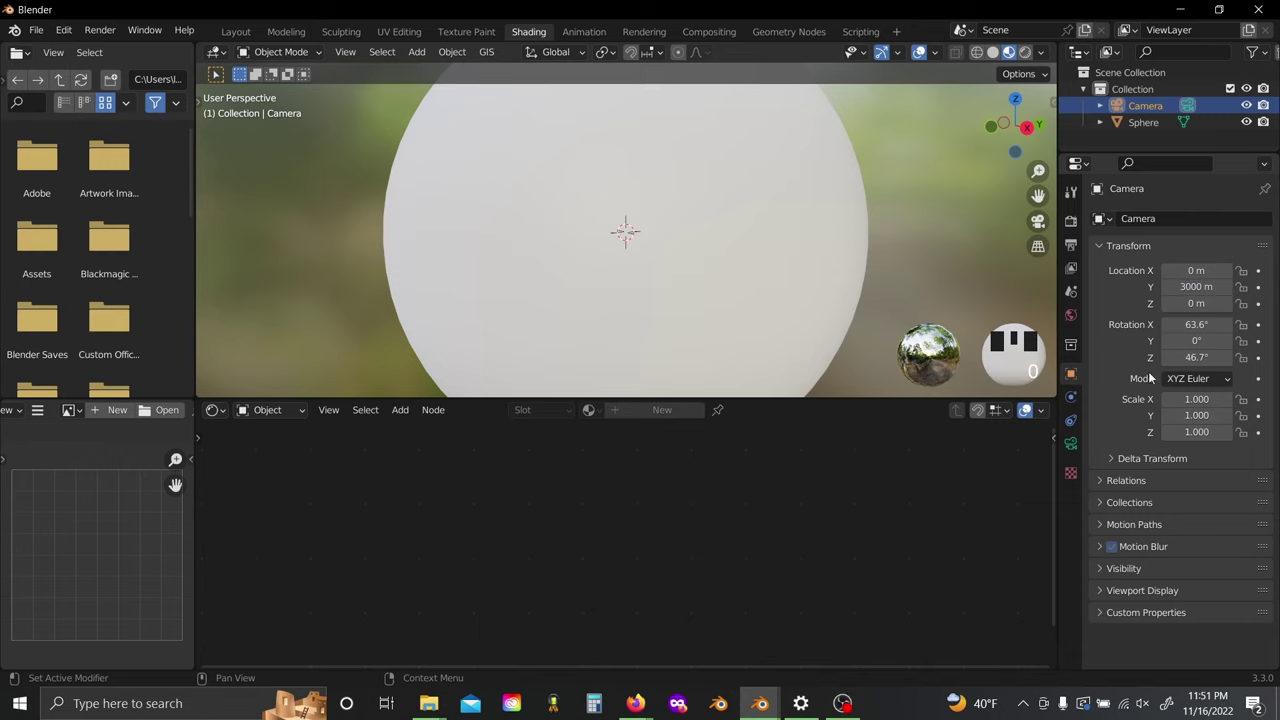
Step: Look through the camera and set its clipping range to start at 1 m and end at 10000 m
{"action": "left_click", "coordinate": [1038, 223]}
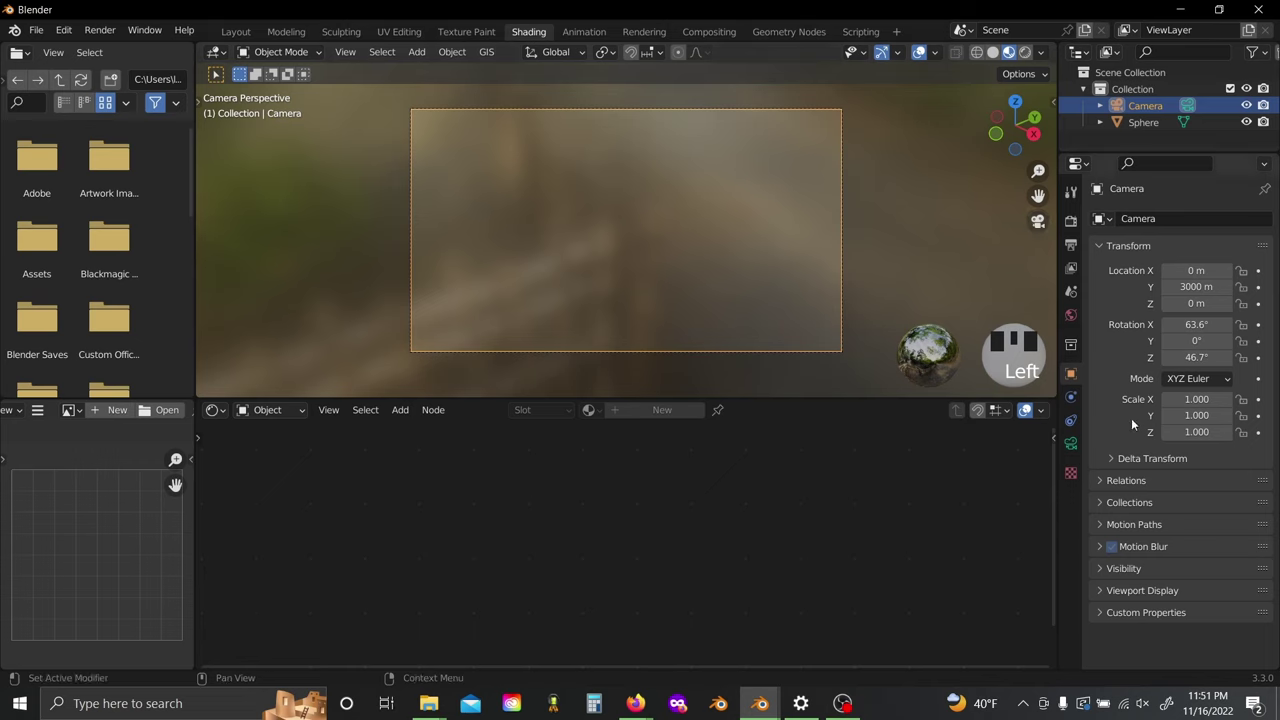
{"action": "left_click", "coordinate": [1070, 443]}
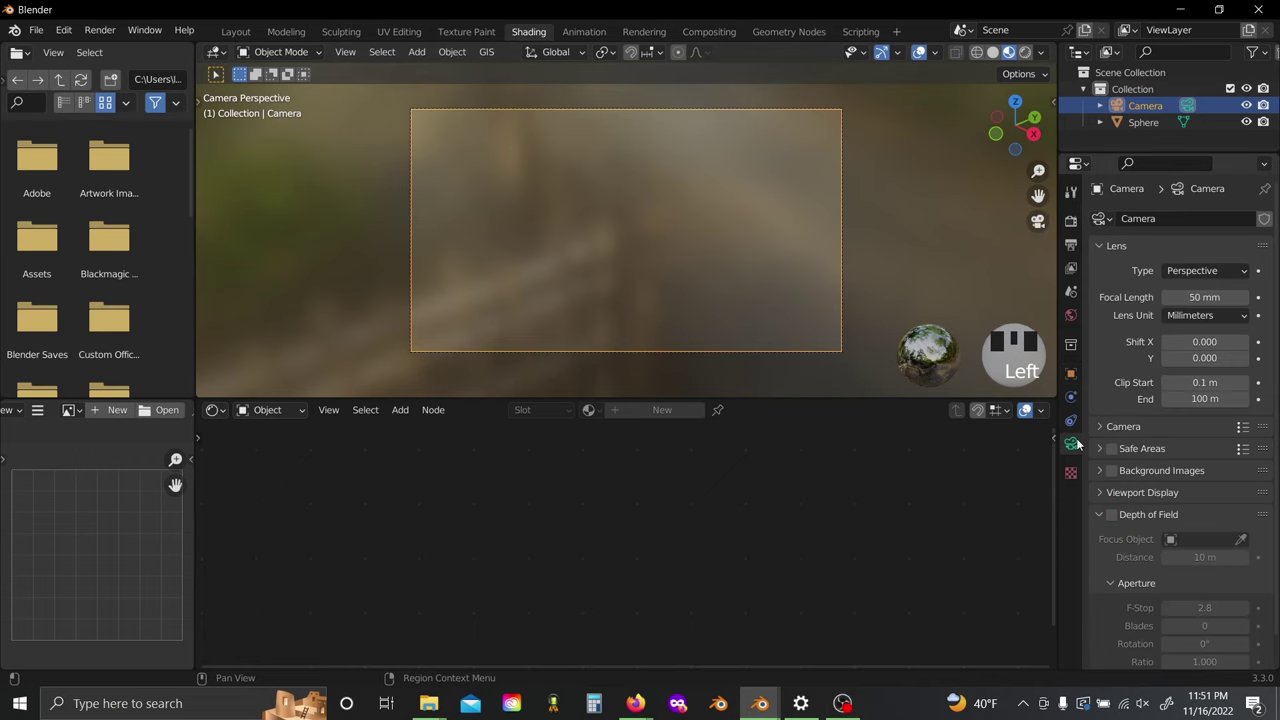
{"action": "left_click", "coordinate": [1197, 382]}
{"action": "type", "text": "1"}
{"action": "left_click", "coordinate": [1136, 391]}
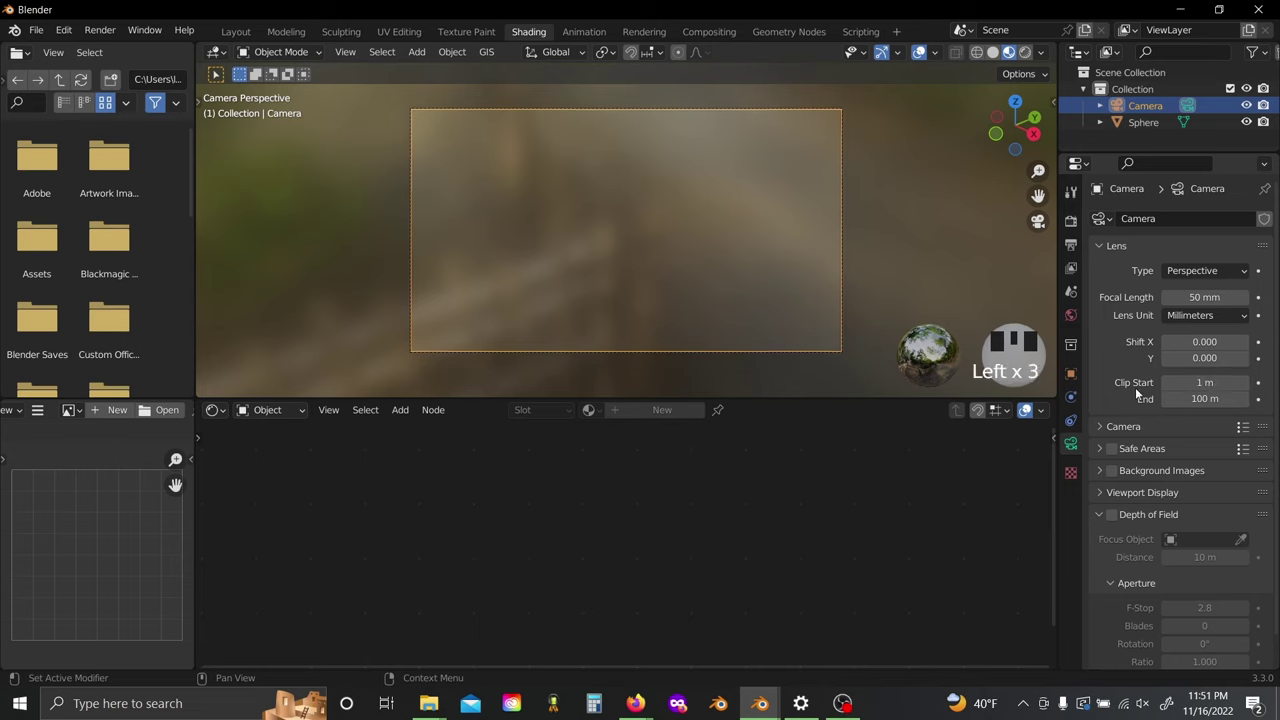
{"action": "left_click", "coordinate": [1198, 399]}
{"action": "key", "text": "BackSpace"}
{"action": "type", "text": "10"}
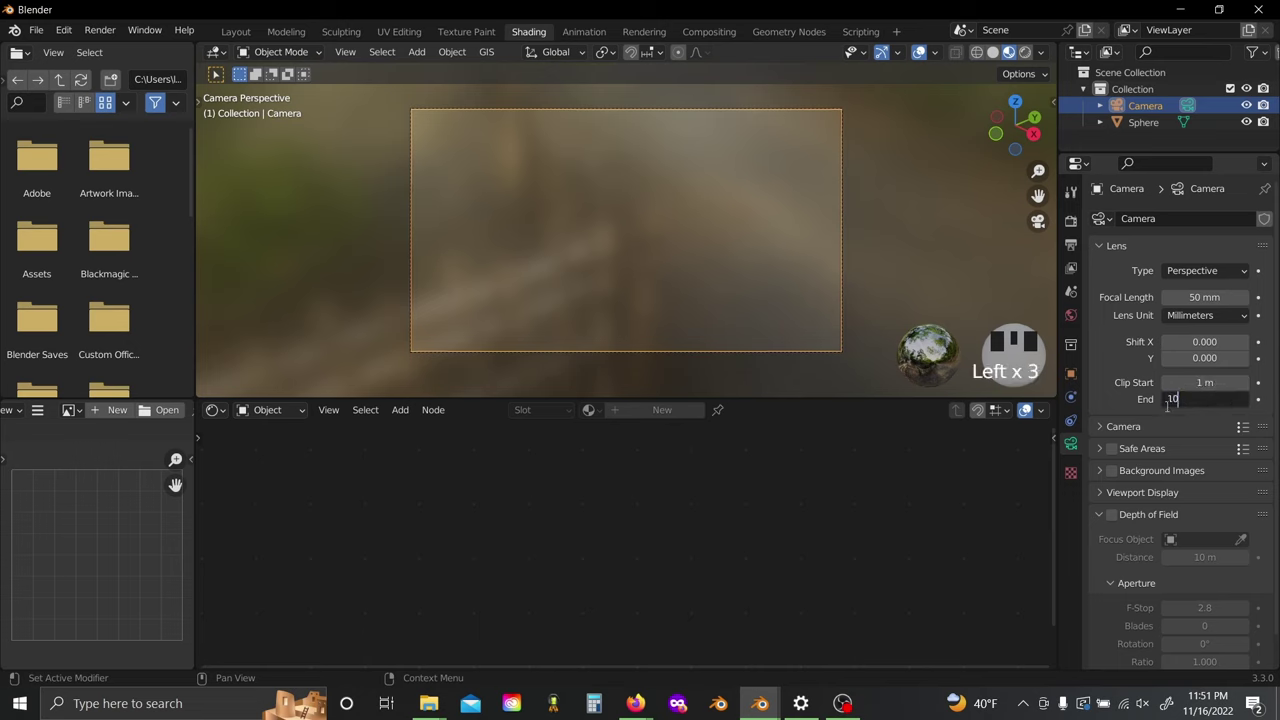
{"action": "type", "text": "000"}
{"action": "key", "text": "Return"}
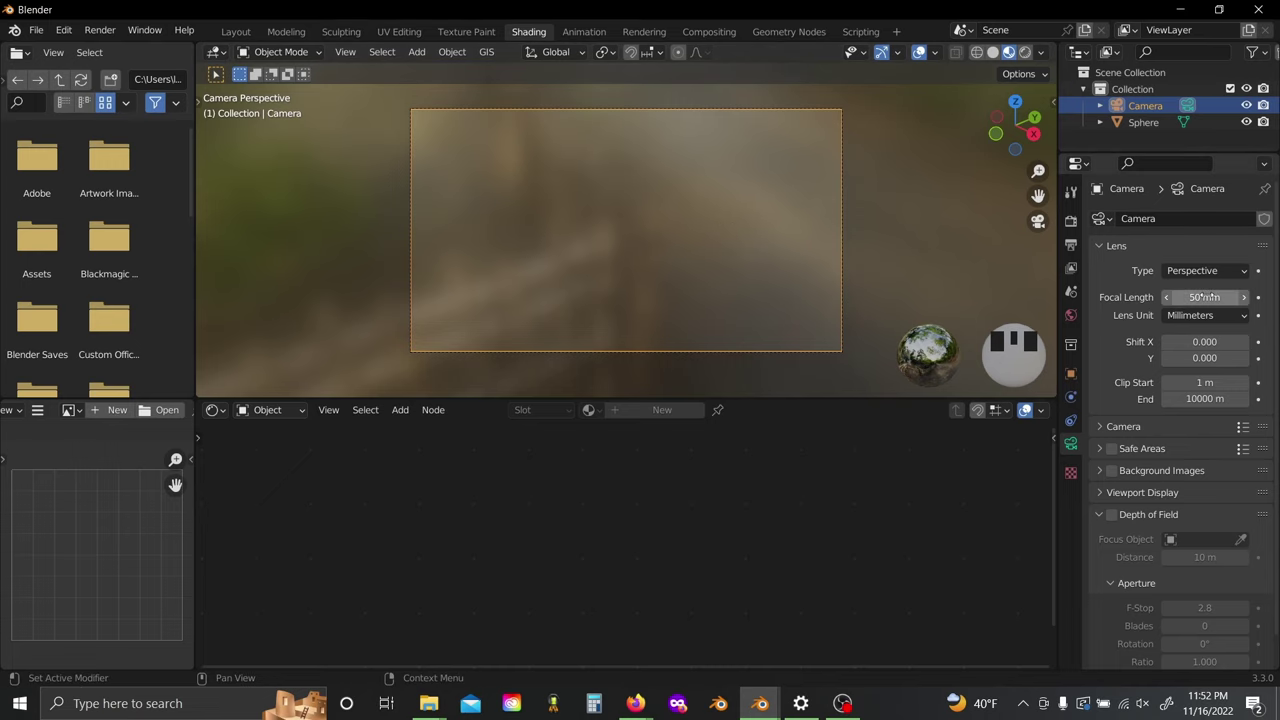
Step: Set the camera's focal length to 300 mm
{"action": "left_click", "coordinate": [1207, 296]}
{"action": "type", "text": "300"}
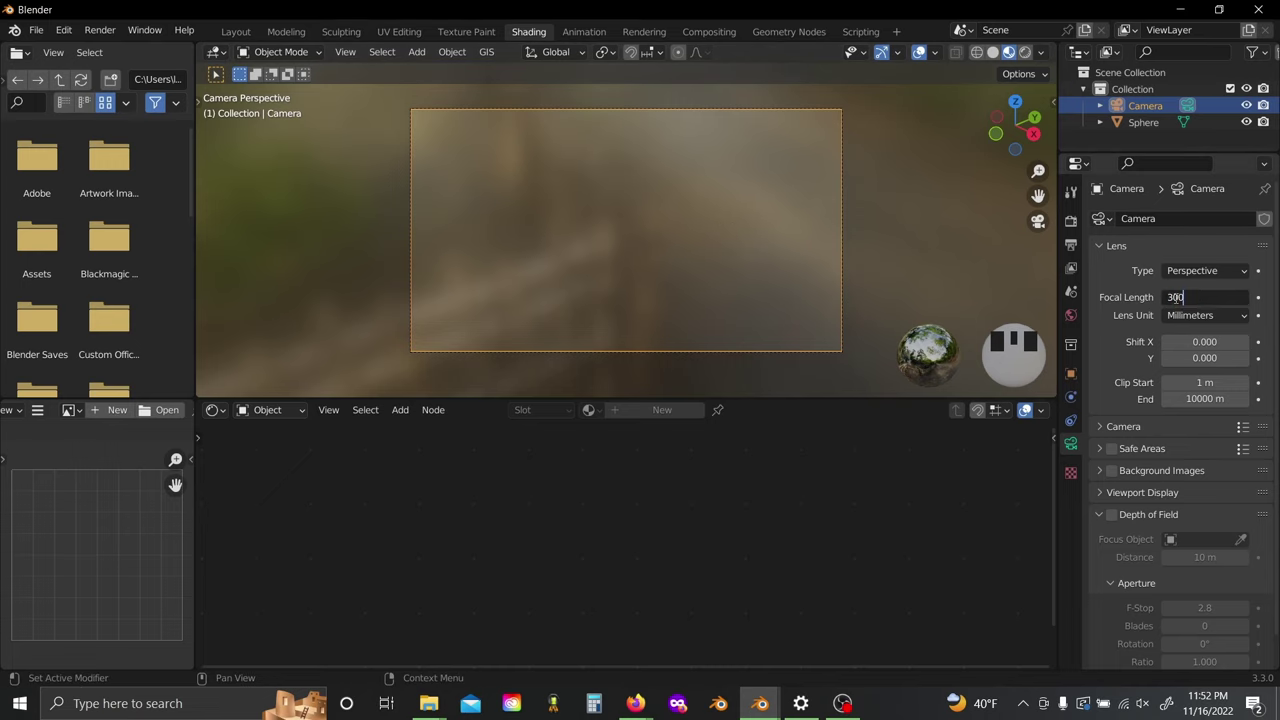
{"action": "key", "text": "Return"}
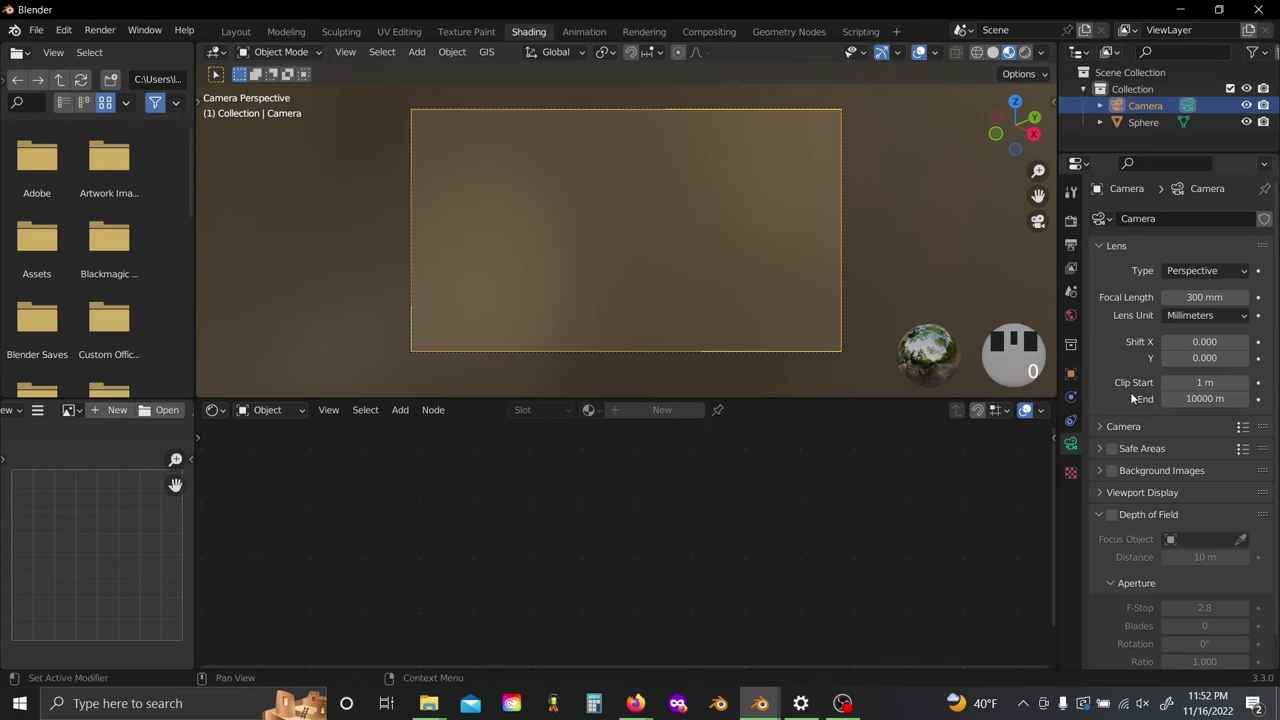
Step: Set the camera's rotation to -90° on X, 180° on Y and 0° on Z so it faces the sphere
{"action": "left_click", "coordinate": [1070, 373]}
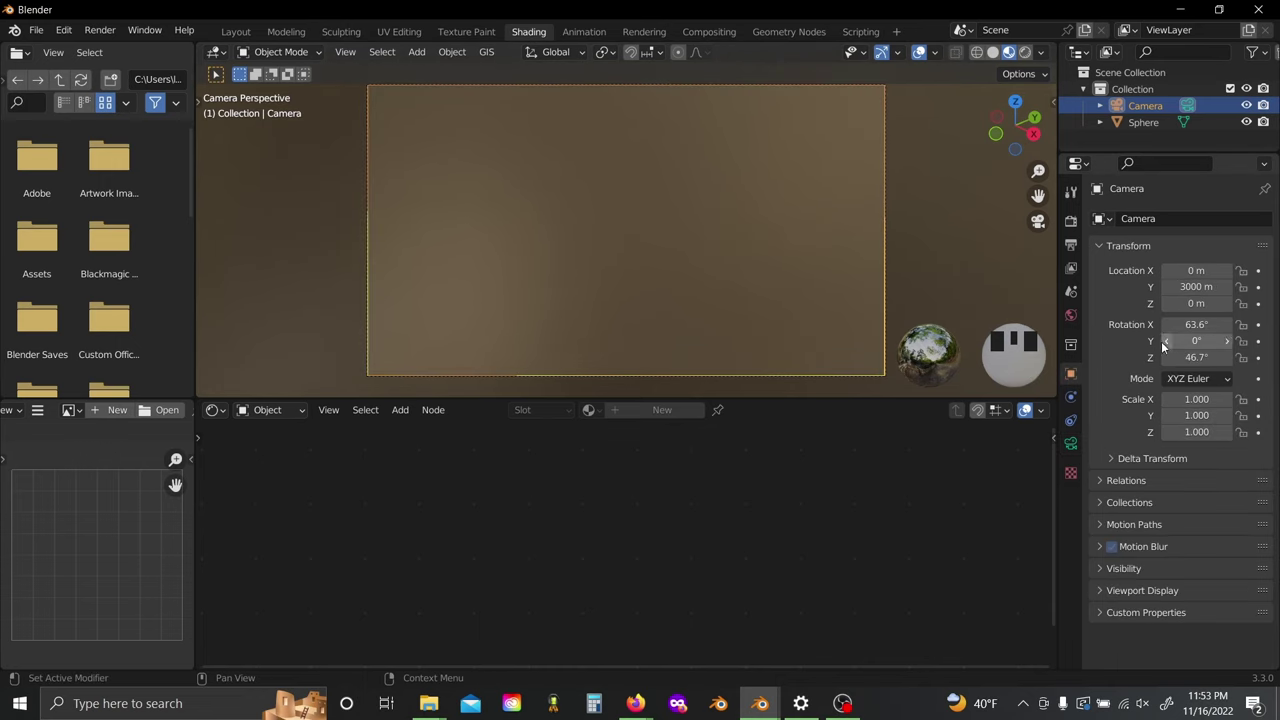
{"action": "double_click", "coordinate": [1180, 325]}
{"action": "type", "text": "-90"}
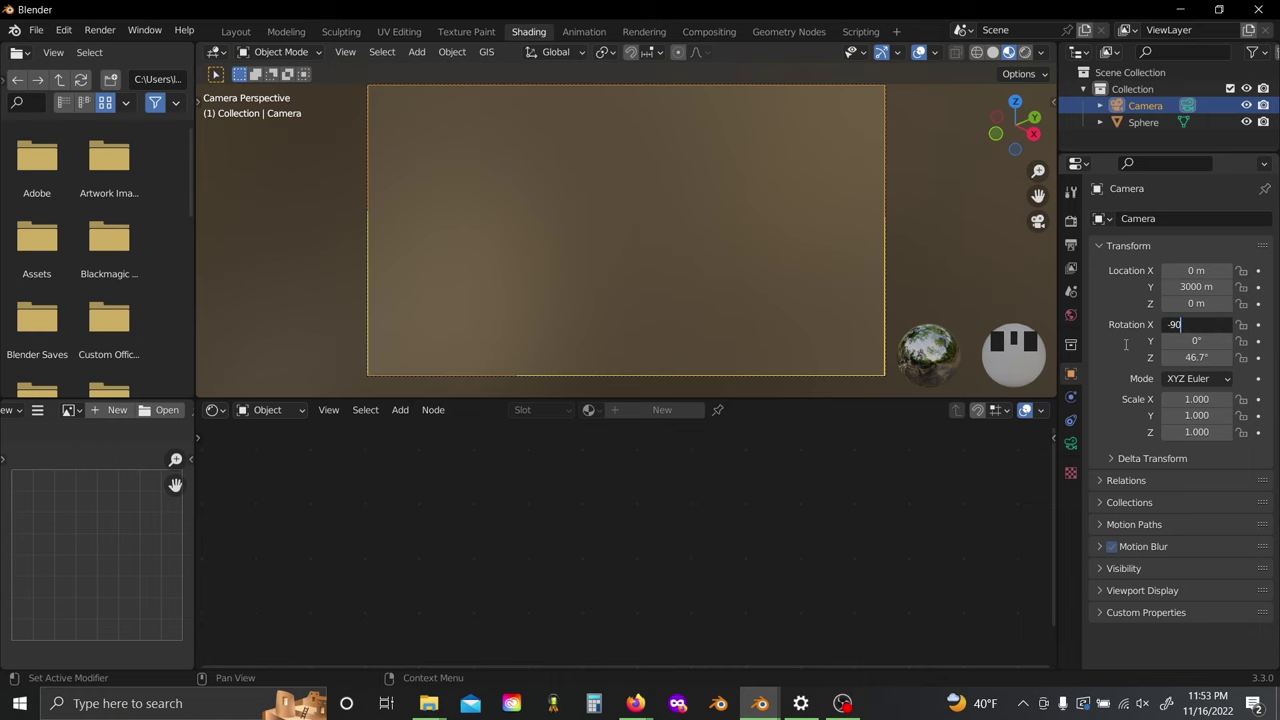
{"action": "key", "text": "Return"}
{"action": "double_click", "coordinate": [1190, 358]}
{"action": "type", "text": "0"}
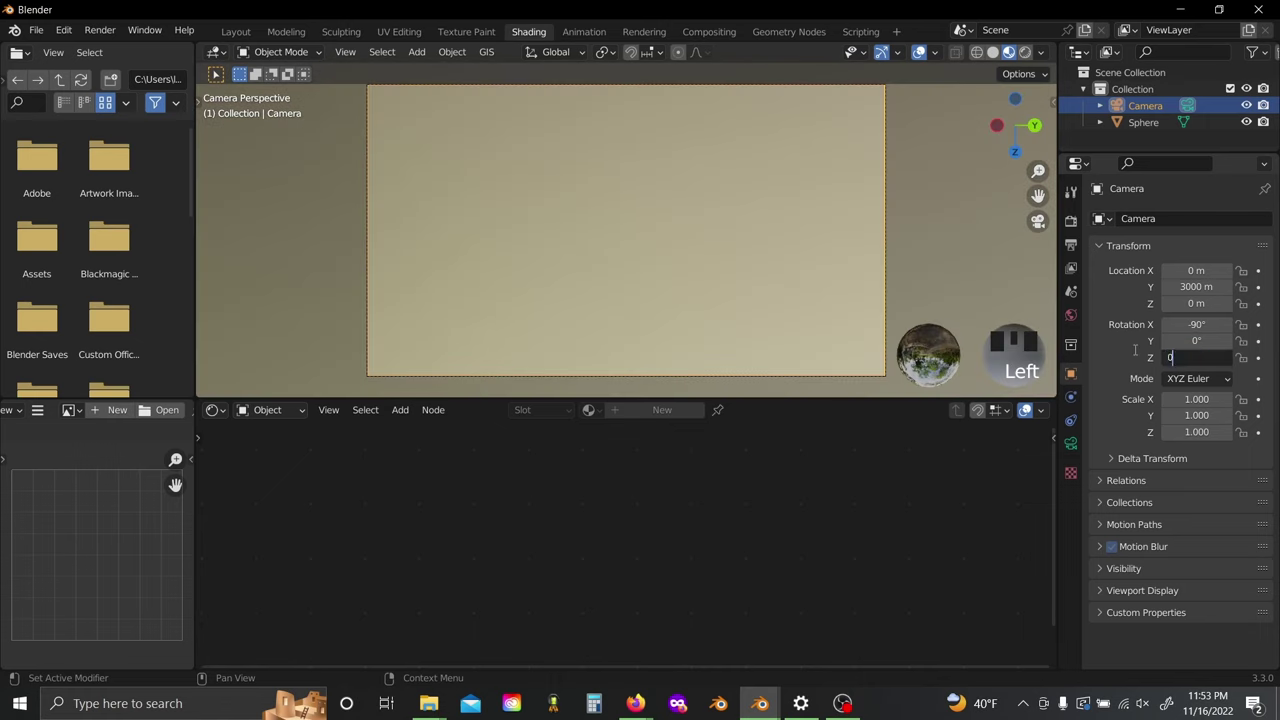
{"action": "key", "text": "Return"}
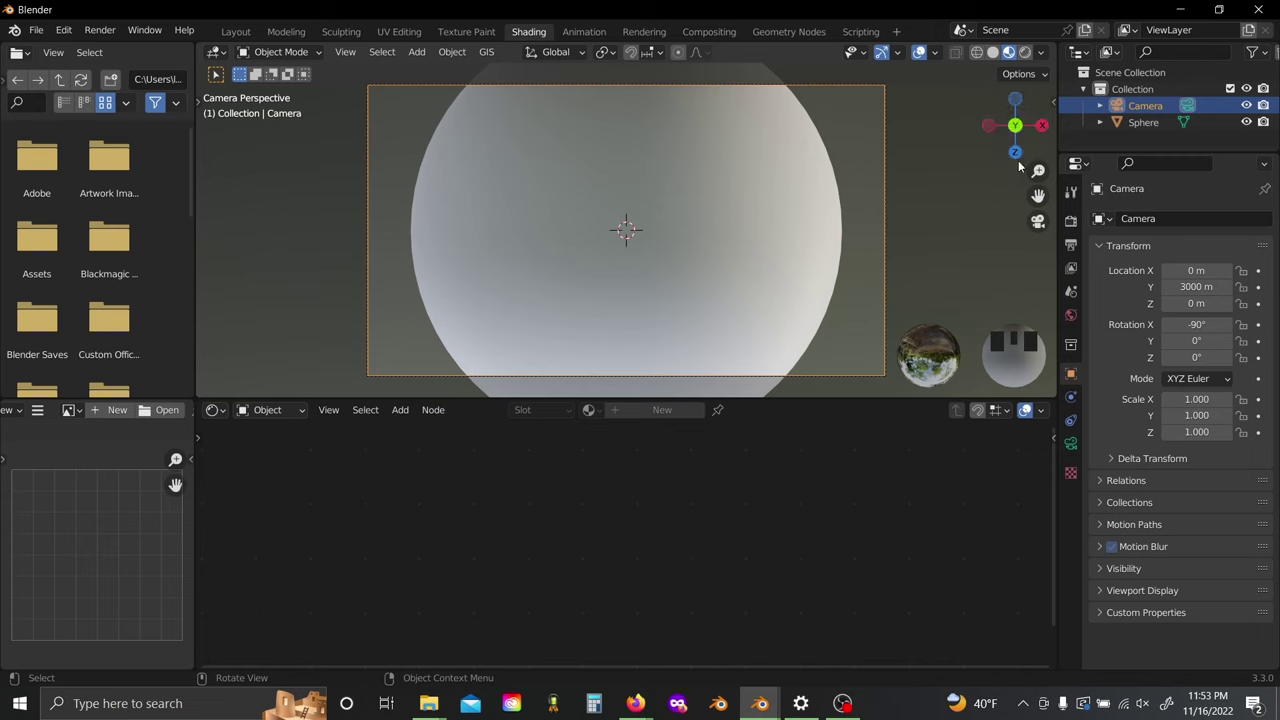
{"action": "left_click", "coordinate": [1199, 343]}
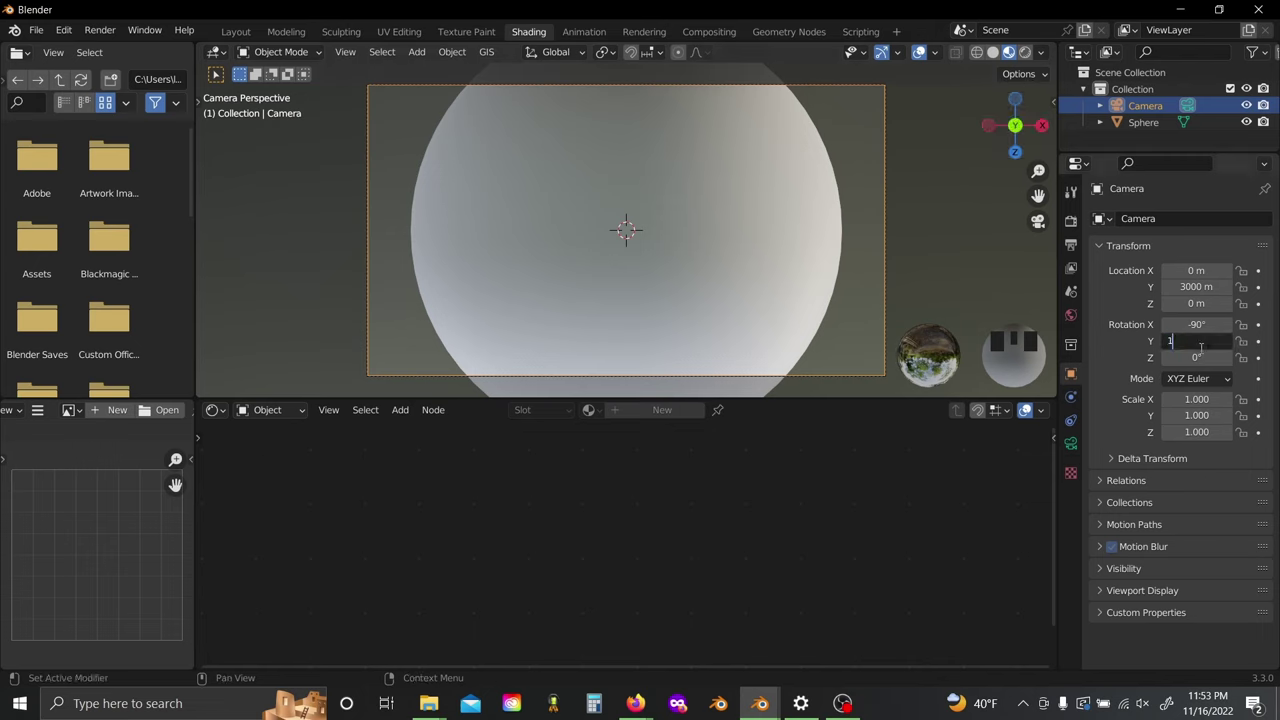
{"action": "type", "text": "180"}
{"action": "key", "text": "Return"}
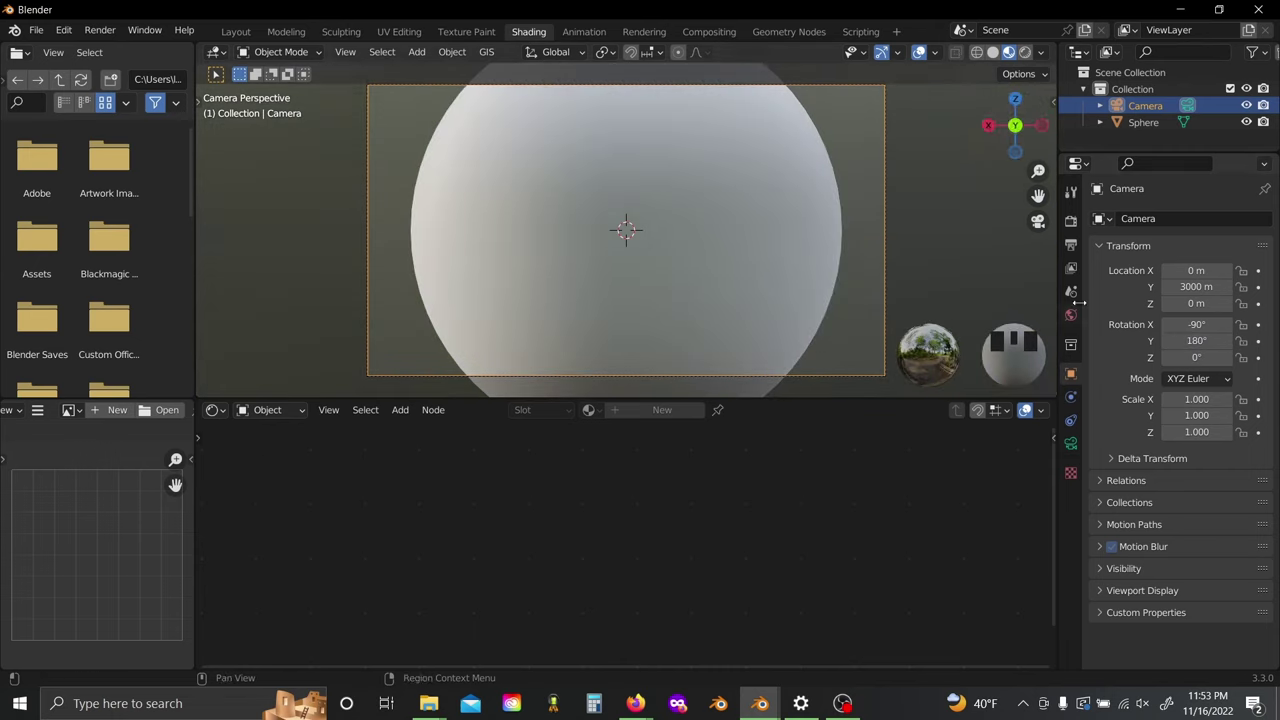
Step: Raise the camera's Z location to about 76 m so the sphere sits lower in the frame
{"action": "left_click_drag", "start_coordinate": [1196, 303], "coordinate": [1230, 303]}
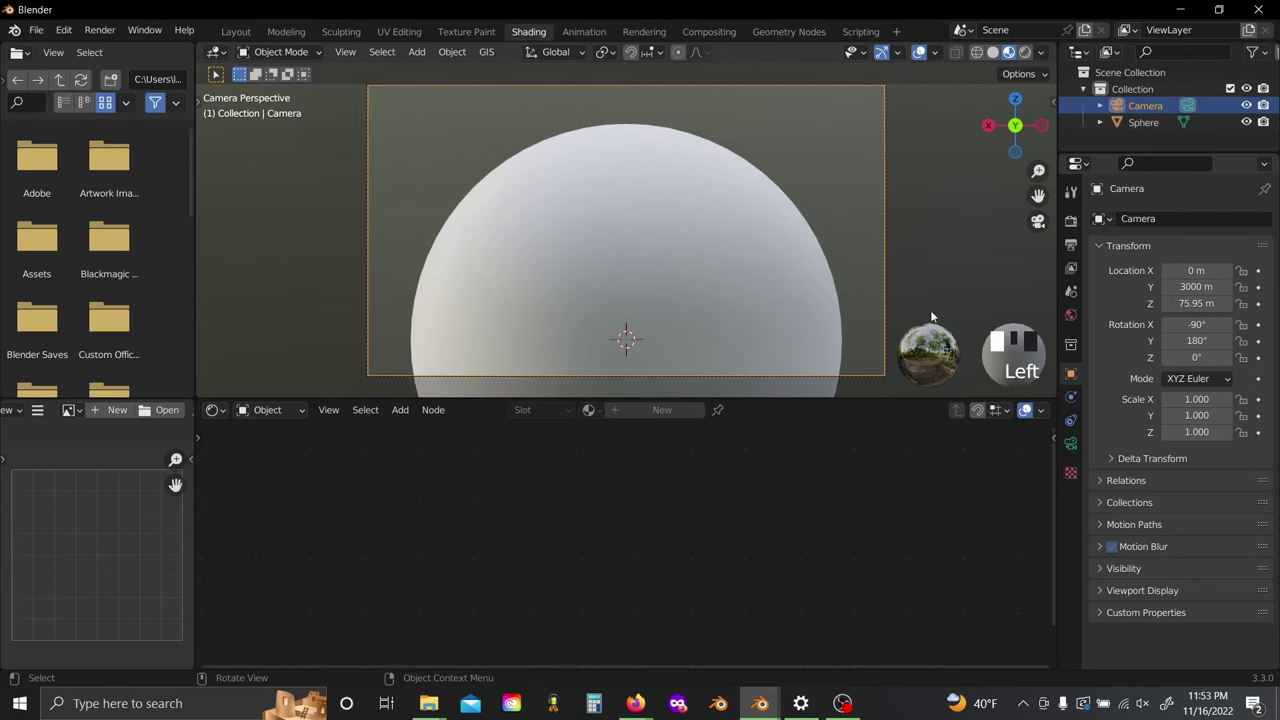
{"action": "scroll", "coordinate": [846, 297], "scroll_direction": "down", "scroll_amount": 1}
{"action": "middle_click_drag", "start_coordinate": [810, 236], "coordinate": [826, 240], "text": "shift"}
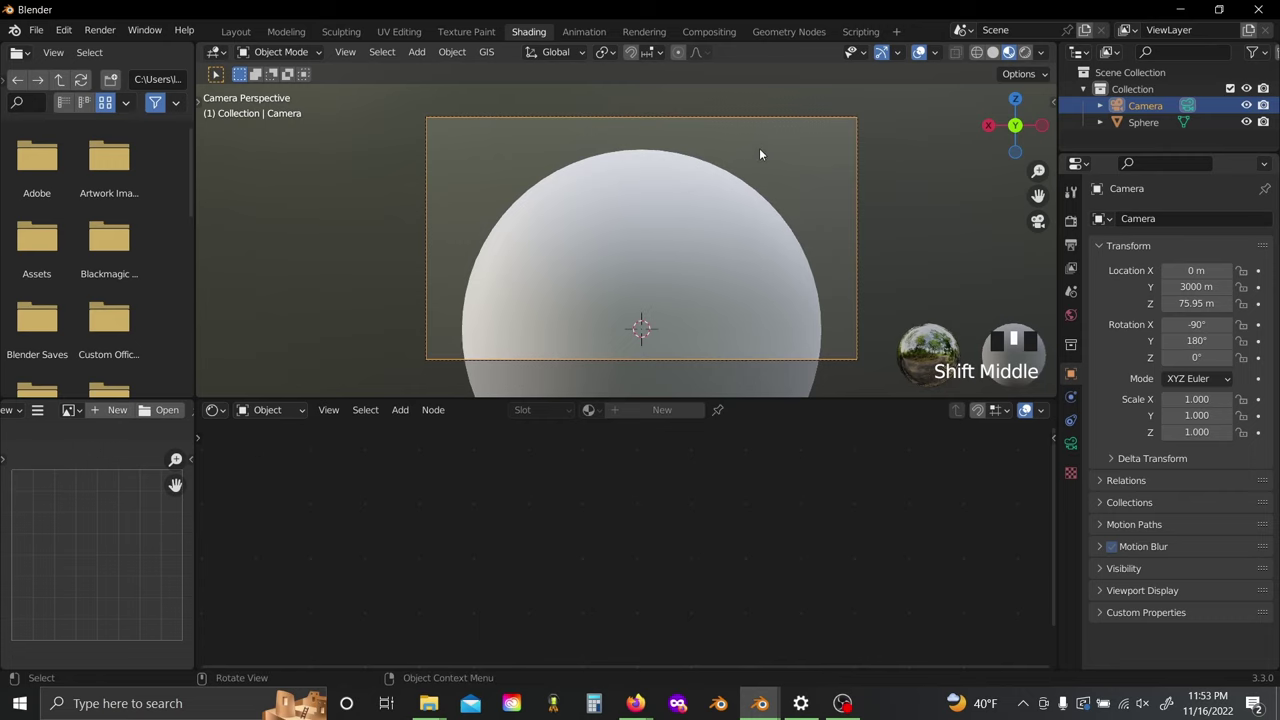
Step: Switch the 3D viewport to rendered shading and set the world background color to black
{"action": "left_click", "coordinate": [1024, 52]}
{"action": "left_click", "coordinate": [938, 200]}
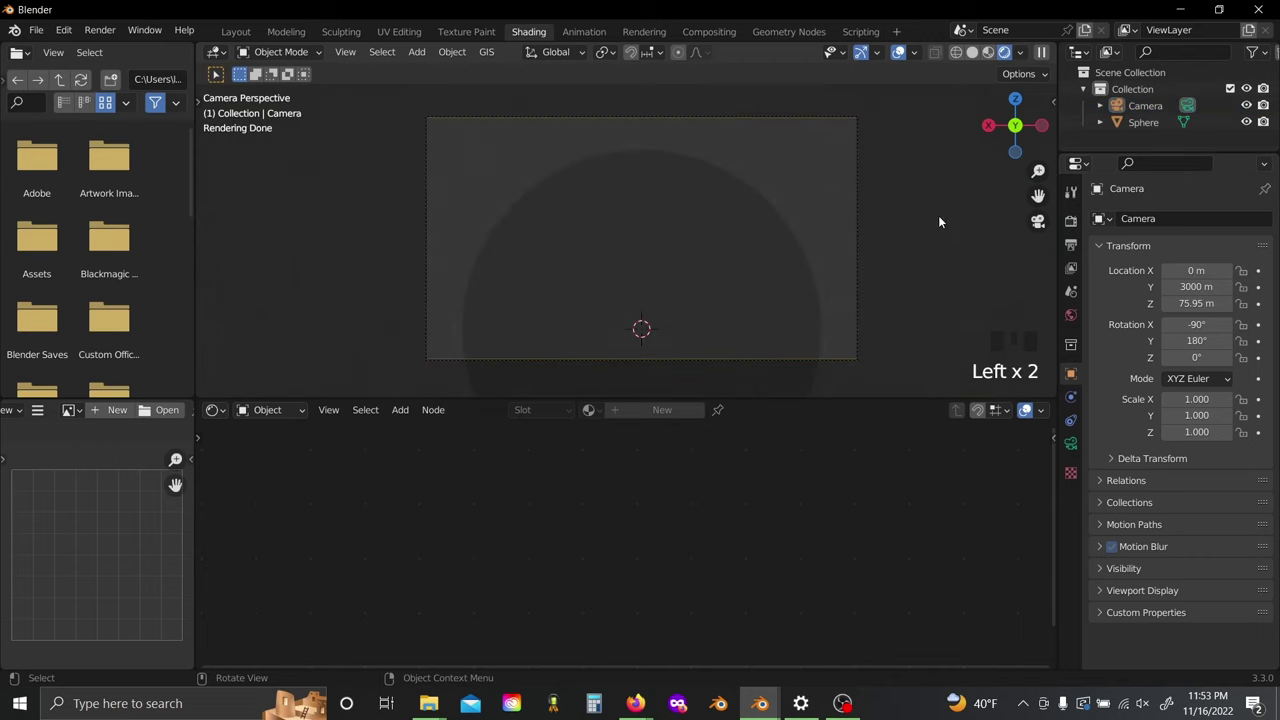
{"action": "left_click", "coordinate": [1071, 315]}
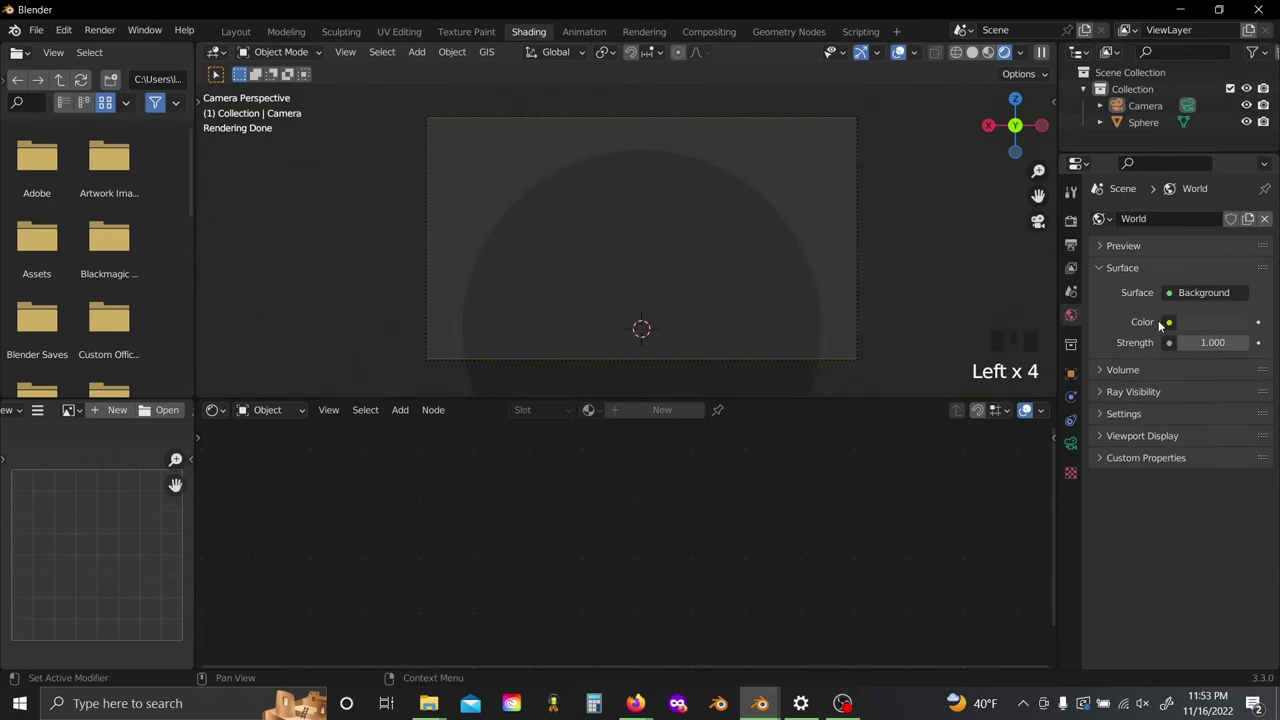
{"action": "left_click", "coordinate": [1213, 323]}
{"action": "left_click", "coordinate": [1238, 200]}
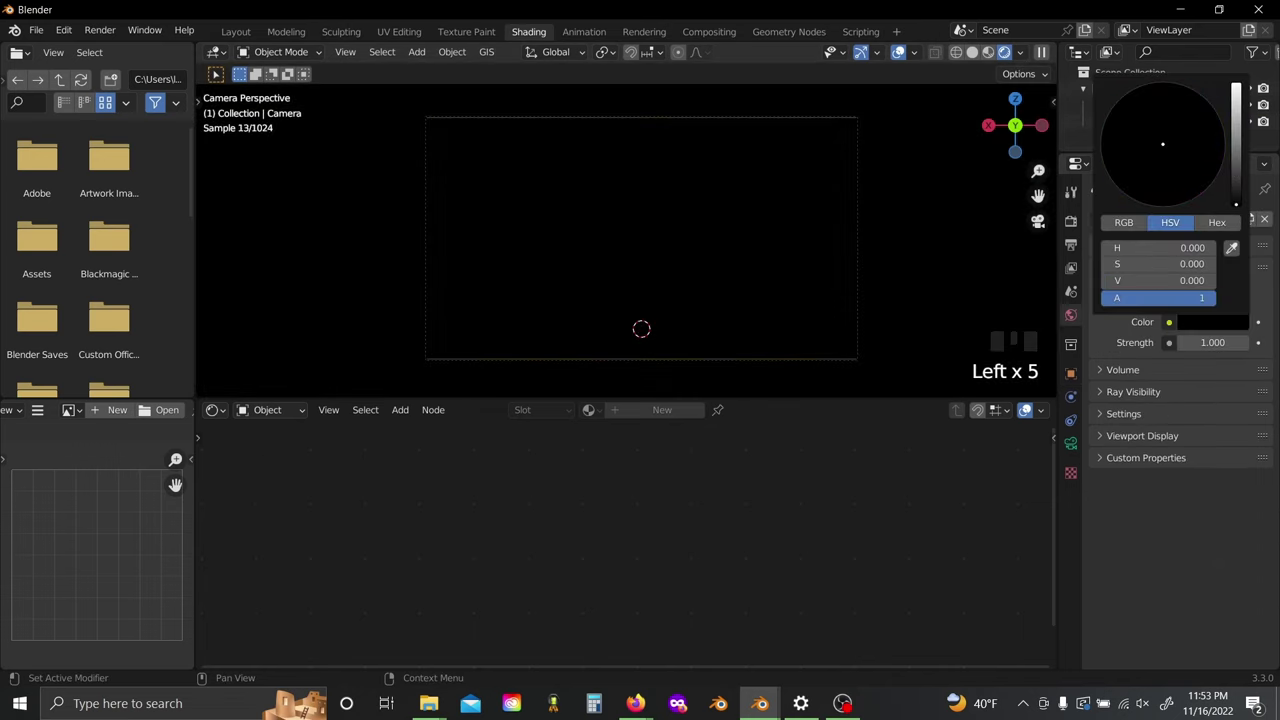
Step: Add a Sun light at the 3D cursor and show its light properties
{"action": "key", "text": "shift+a"}
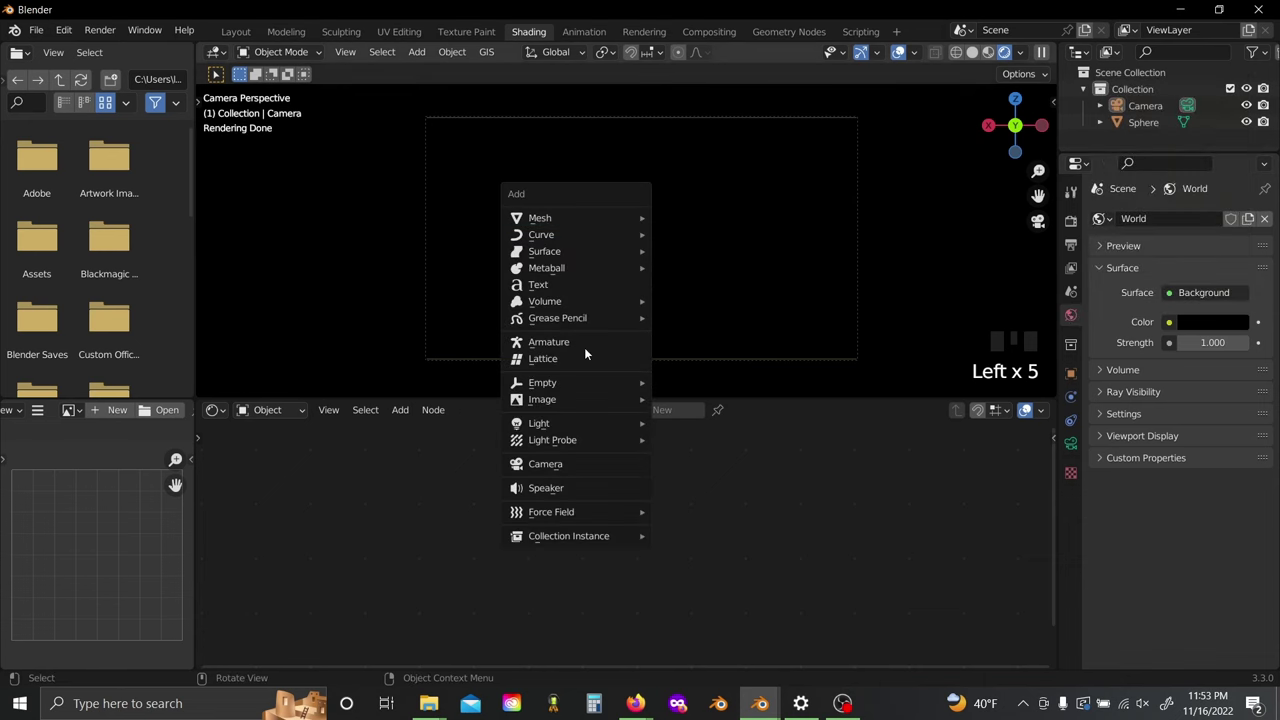
{"action": "mouse_move", "coordinate": [583, 424]}
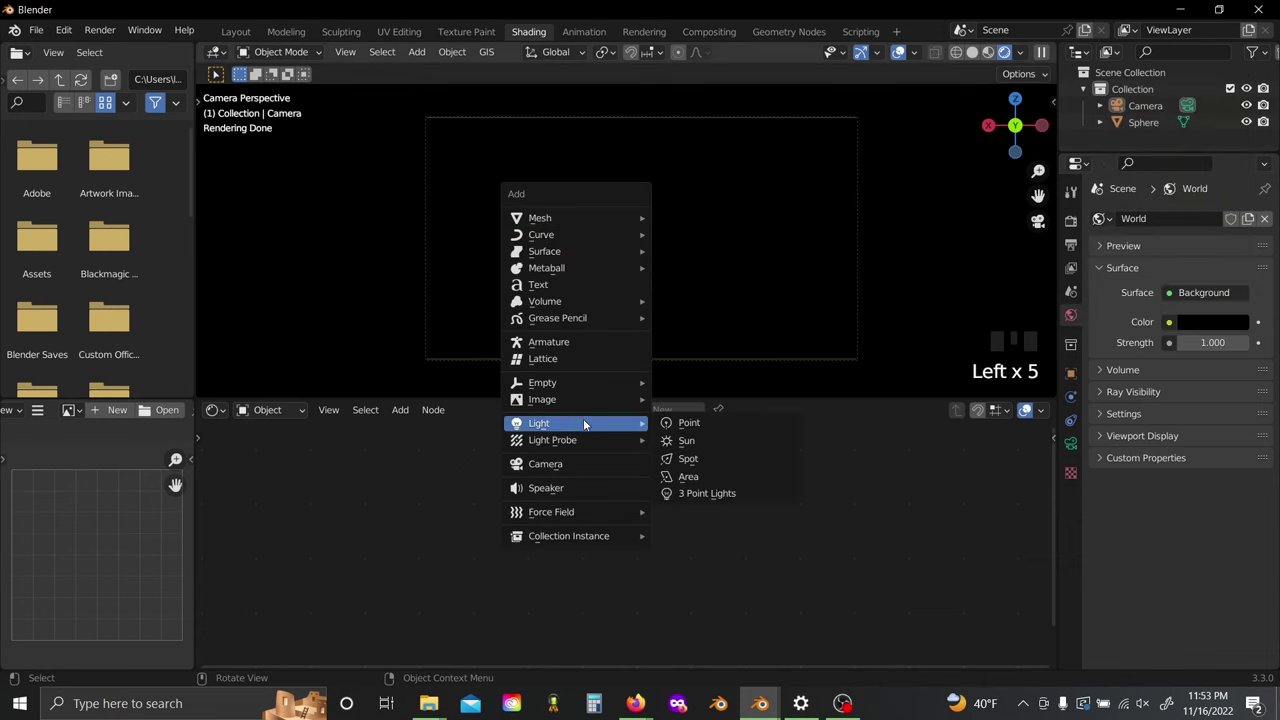
{"action": "left_click", "coordinate": [719, 441]}
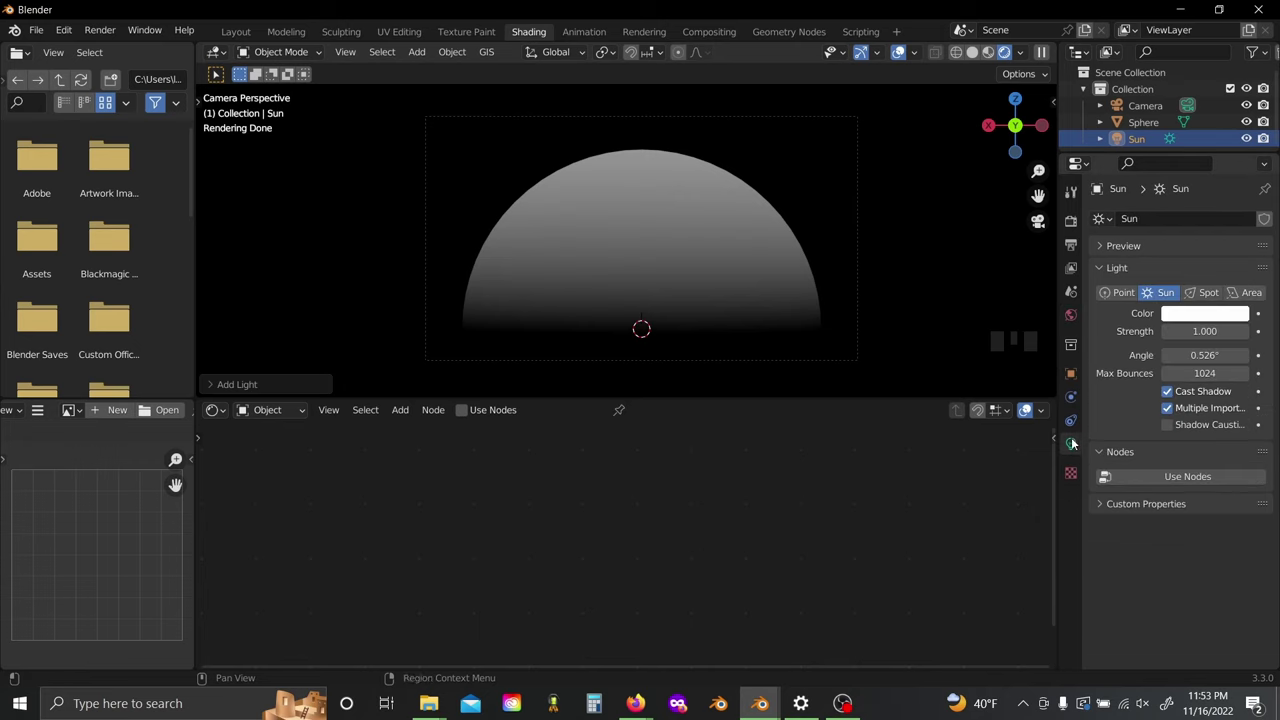
Step: Set the sun's strength to 15 and its angle to about 15.3°
{"action": "left_click", "coordinate": [1202, 335]}
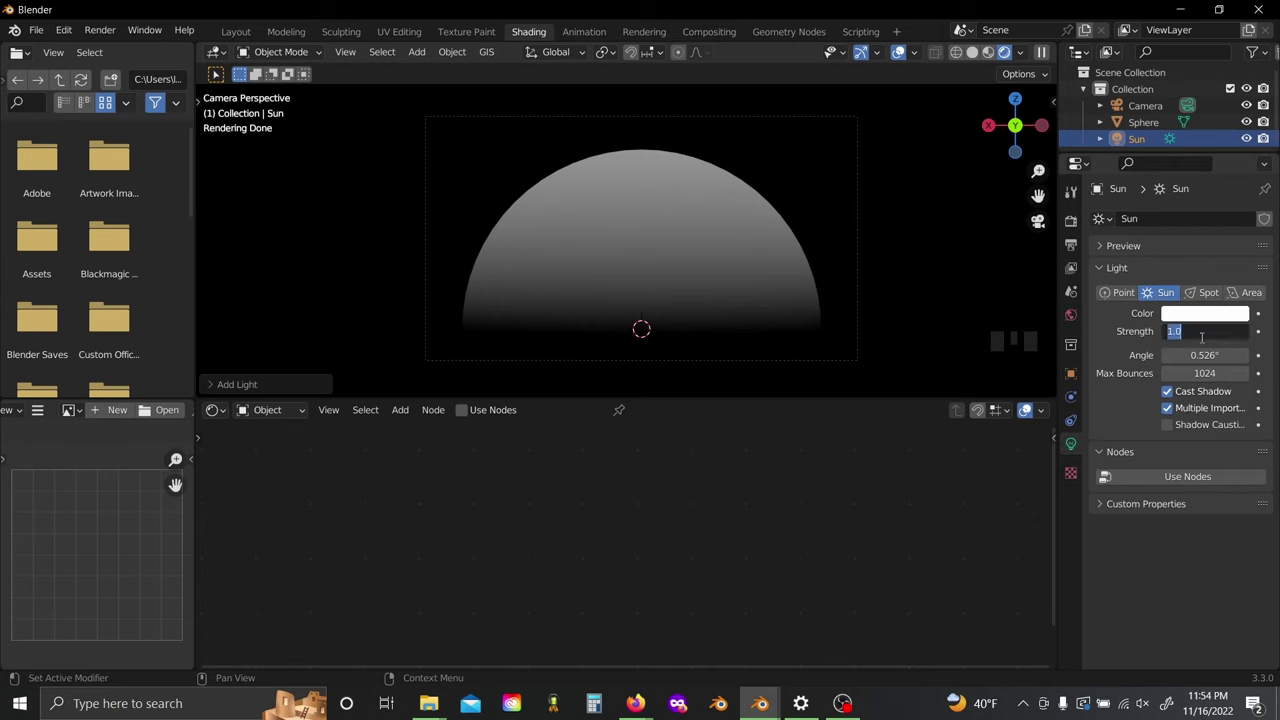
{"action": "left_click", "coordinate": [1125, 338]}
{"action": "left_click_drag", "start_coordinate": [1188, 355], "coordinate": [1226, 355]}
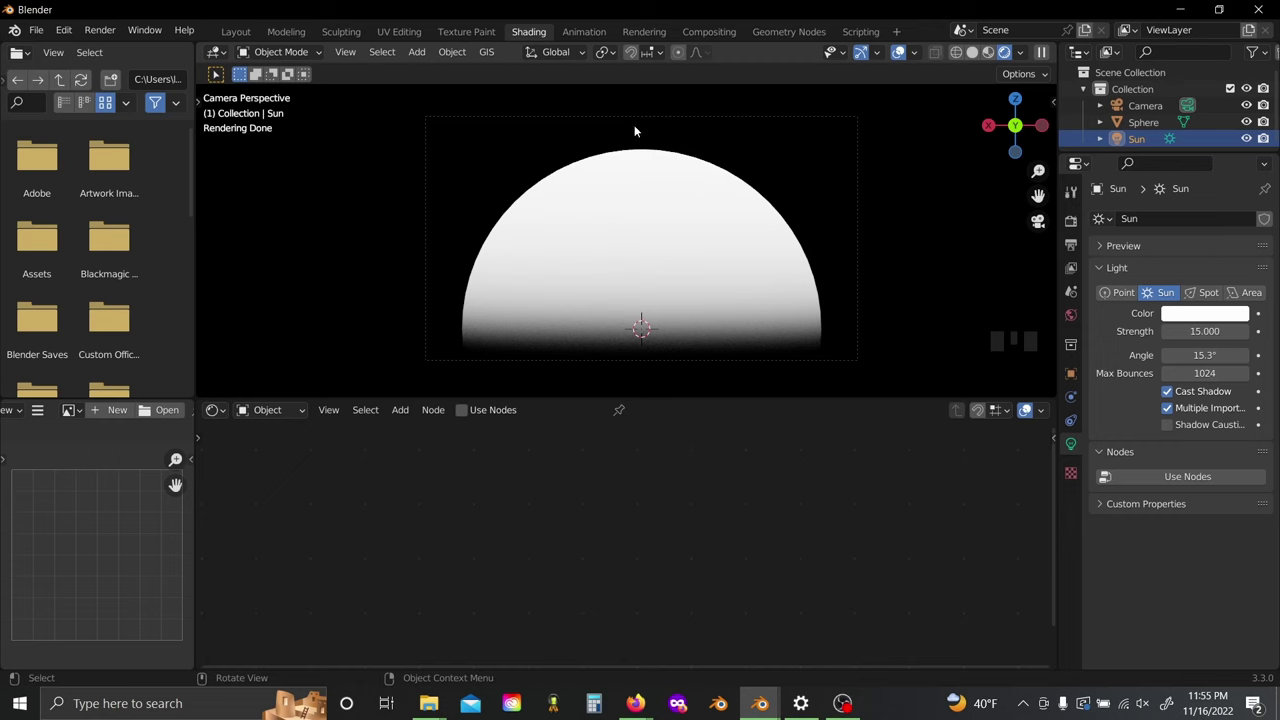
Step: Add a Subdivision Surface modifier to the sphere and set its render level to 1
{"action": "middle_click_drag", "start_coordinate": [700, 155], "coordinate": [650, 157], "text": "shift"}
{"action": "scroll", "coordinate": [693, 200], "scroll_direction": "up", "scroll_amount": 3}
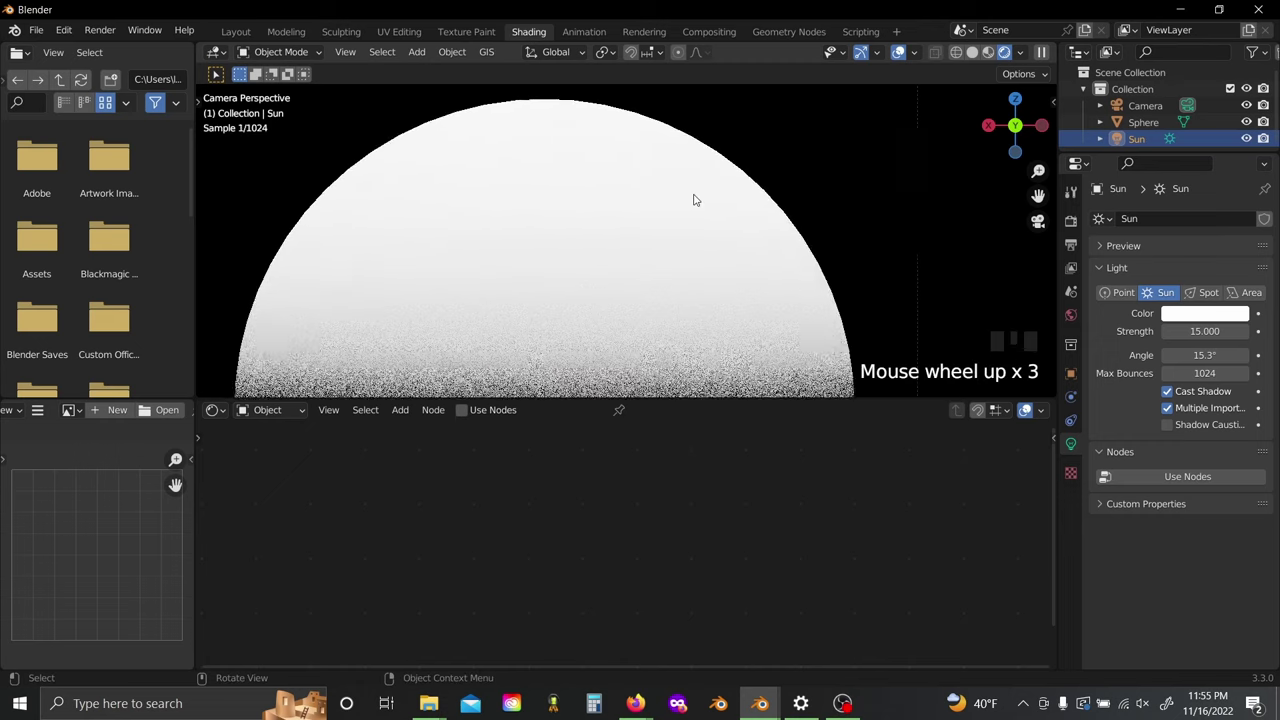
{"action": "scroll", "coordinate": [695, 200], "scroll_direction": "up", "scroll_amount": 1}
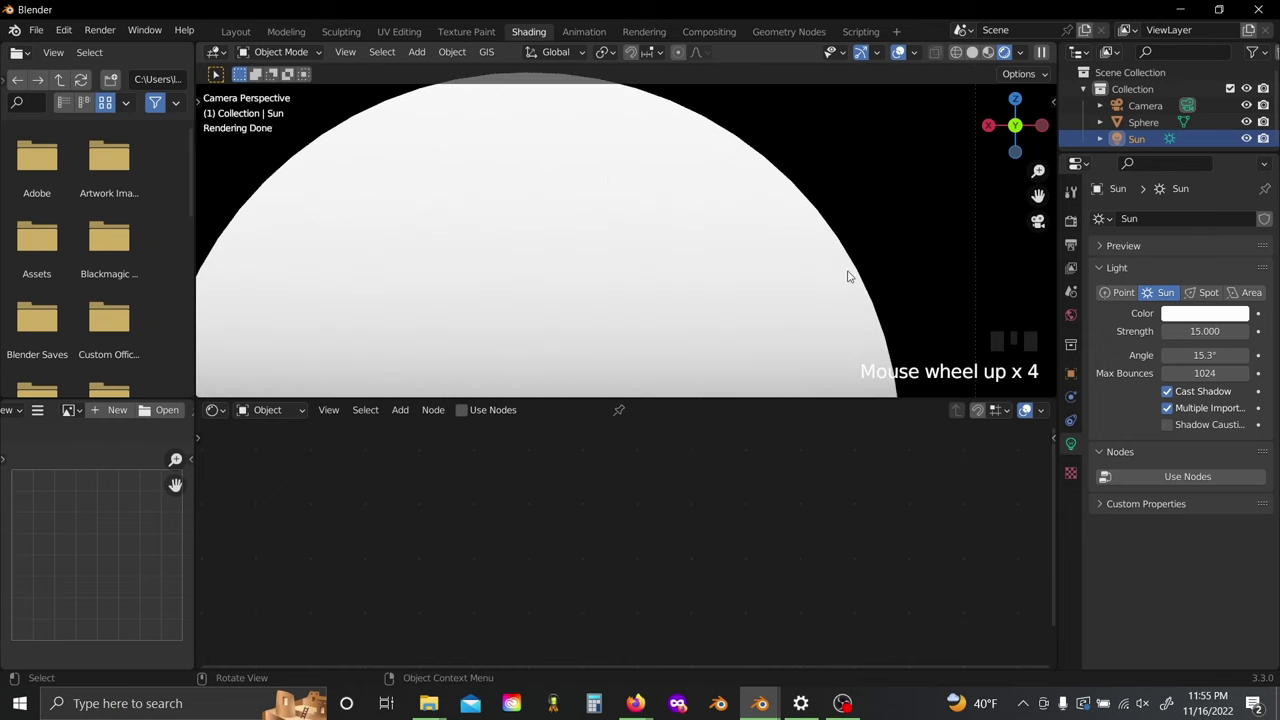
{"action": "scroll", "coordinate": [720, 257], "scroll_direction": "down", "scroll_amount": 2}
{"action": "middle_click_drag", "start_coordinate": [731, 251], "coordinate": [843, 180], "text": "shift"}
{"action": "left_click", "coordinate": [740, 210]}
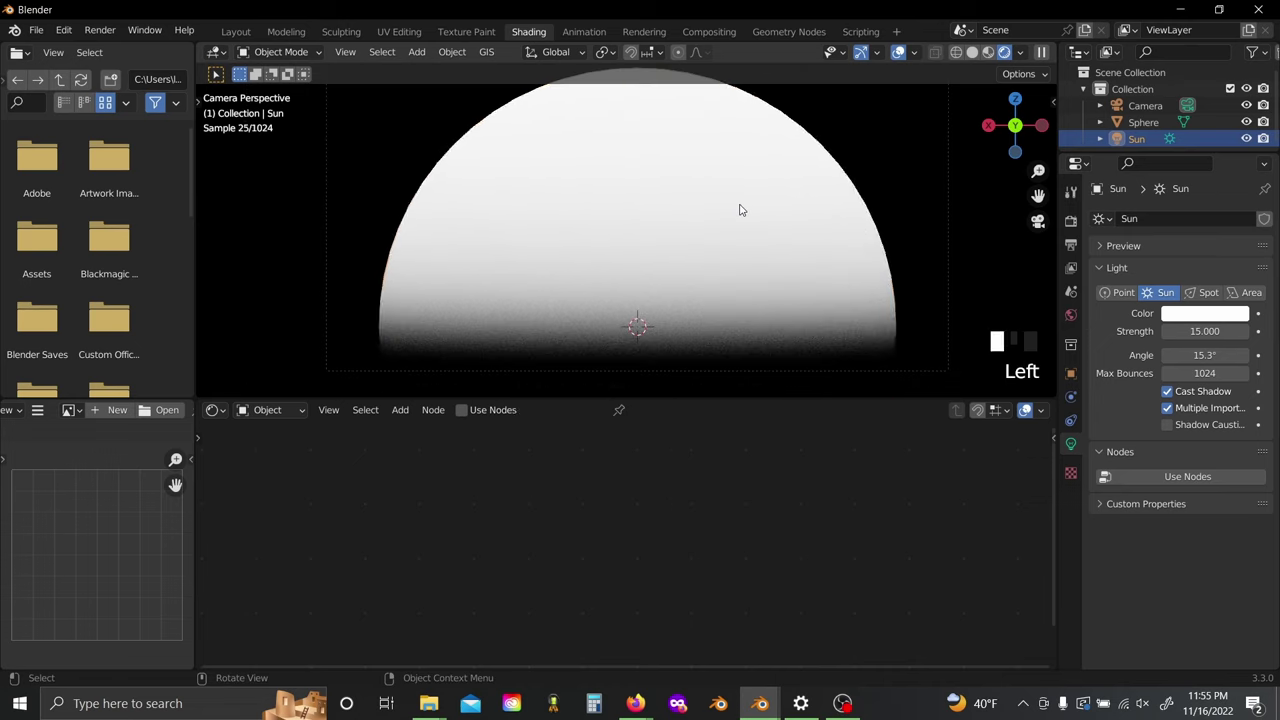
{"action": "left_click", "coordinate": [1070, 397]}
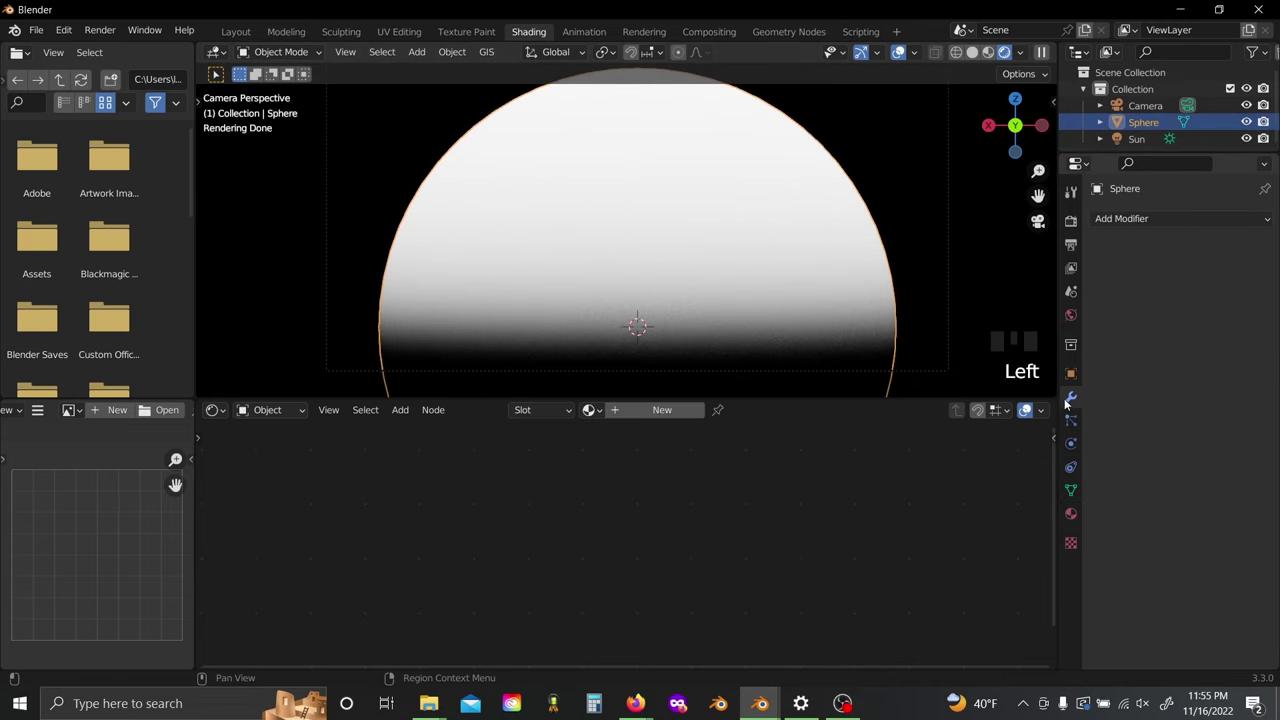
{"action": "left_click", "coordinate": [1186, 221]}
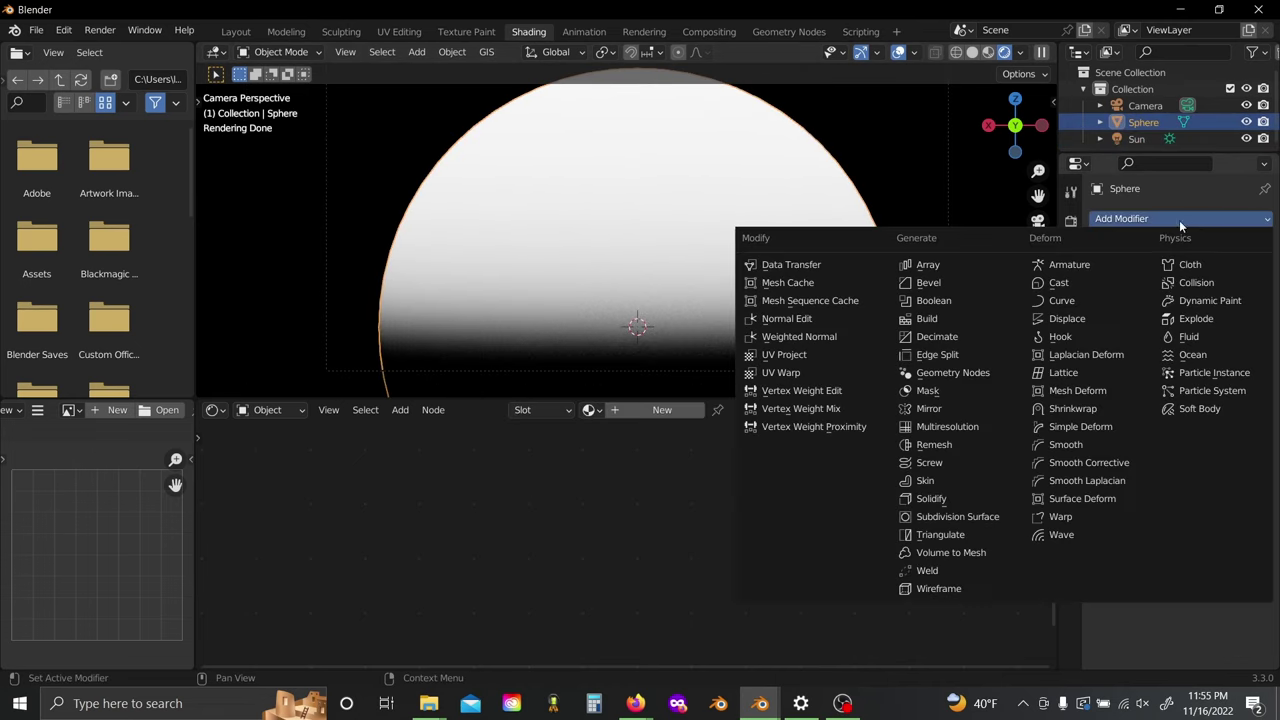
{"action": "left_click", "coordinate": [978, 518]}
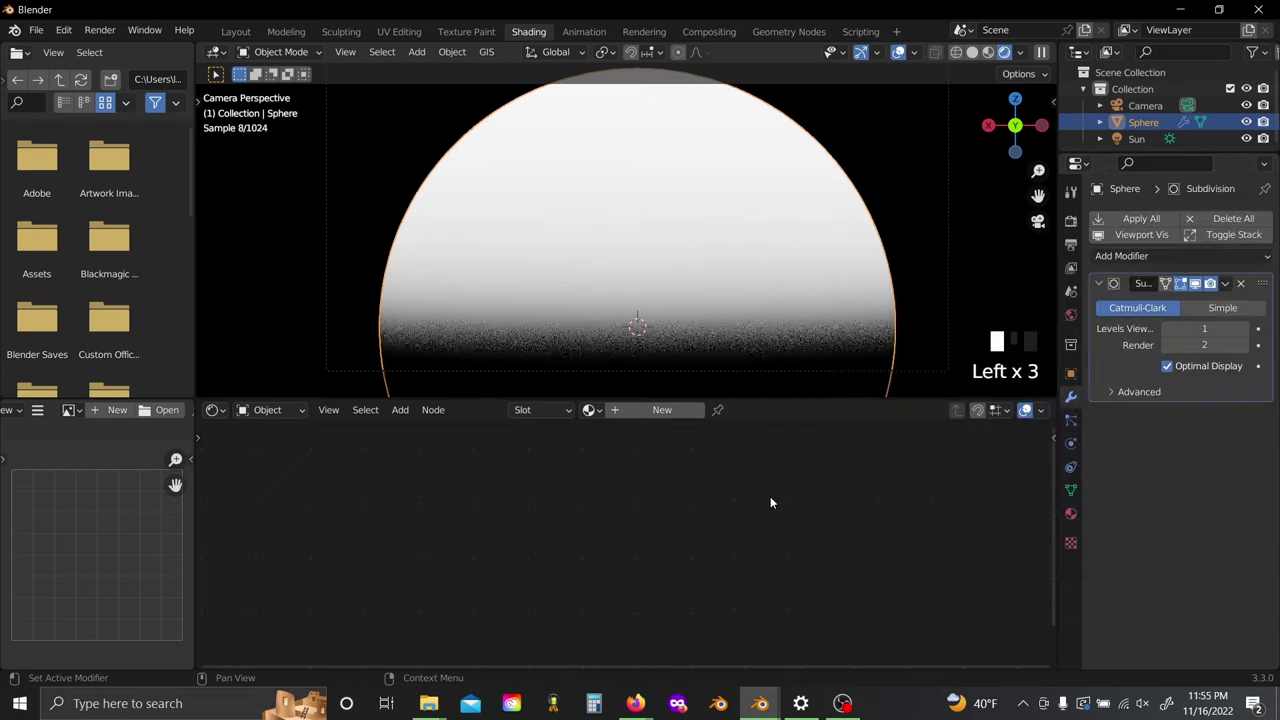
{"action": "left_click", "coordinate": [1166, 345]}
{"action": "left_click", "coordinate": [617, 233]}
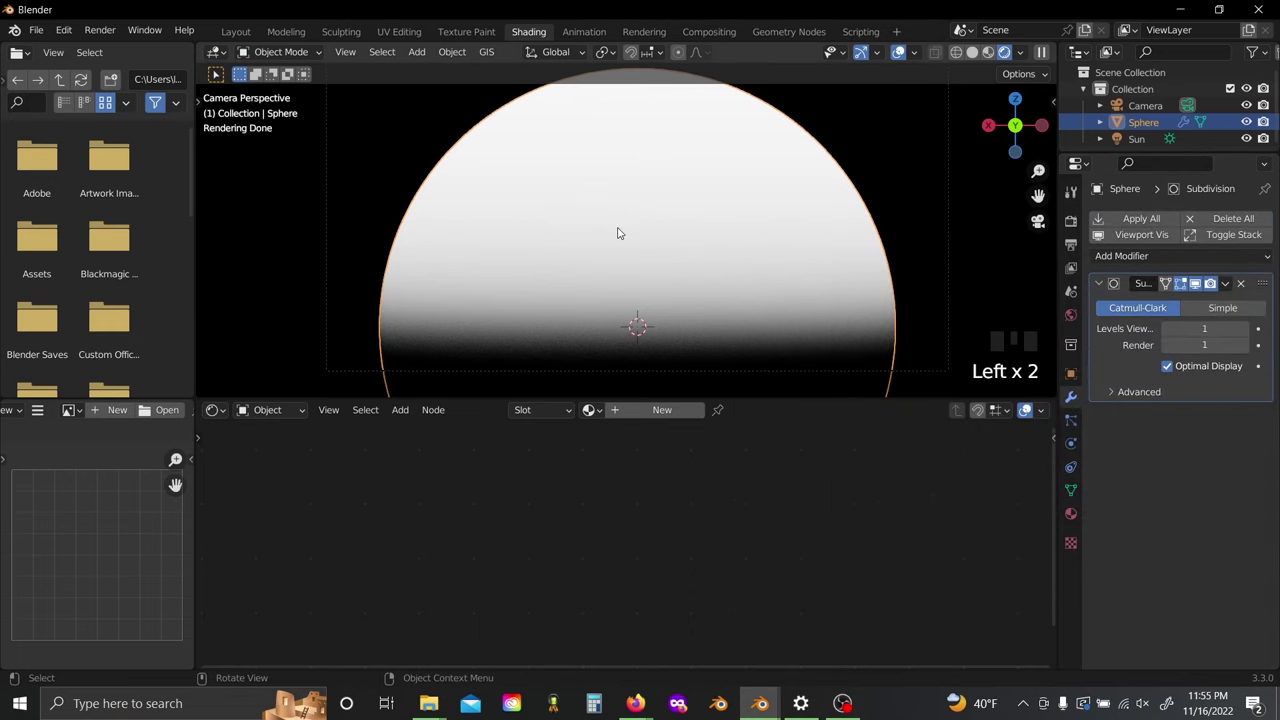
{"action": "left_click", "coordinate": [617, 233]}
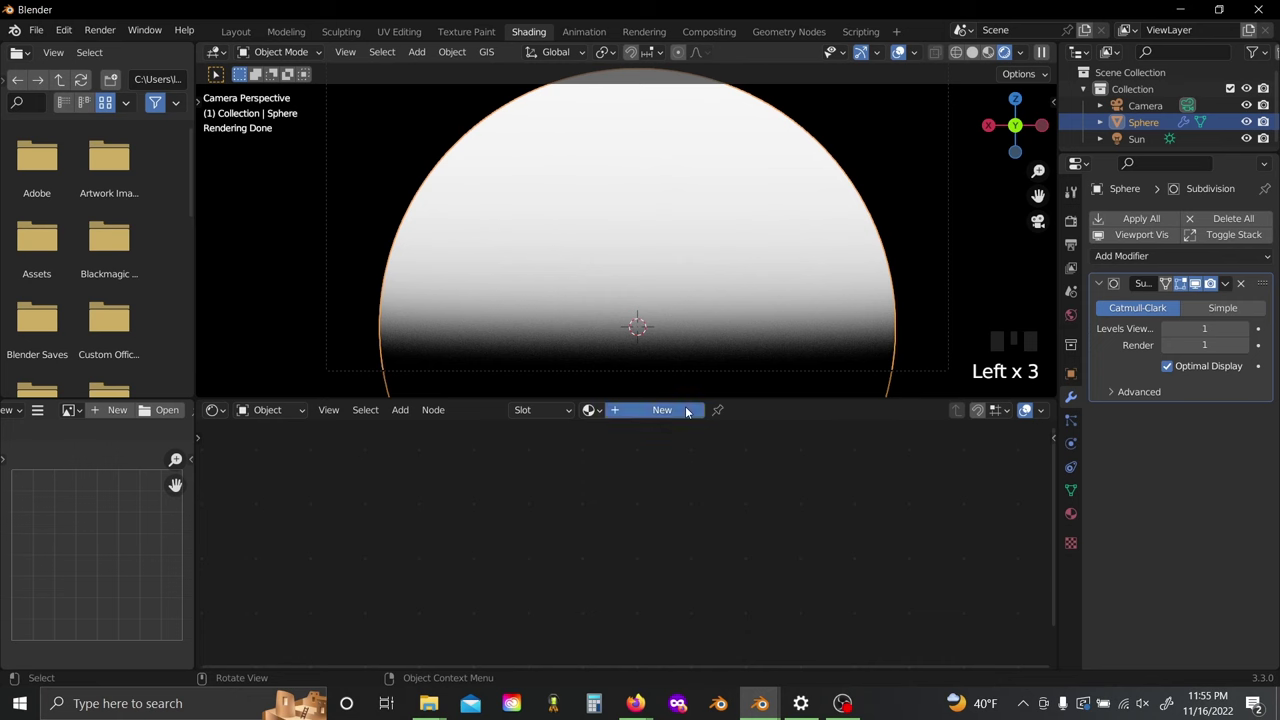
Step: Create a new node-based material on the sphere
{"action": "left_click", "coordinate": [686, 410]}
{"action": "scroll", "coordinate": [720, 554], "scroll_direction": "down", "scroll_amount": 3}
{"action": "middle_click_drag", "start_coordinate": [733, 562], "coordinate": [885, 590]}
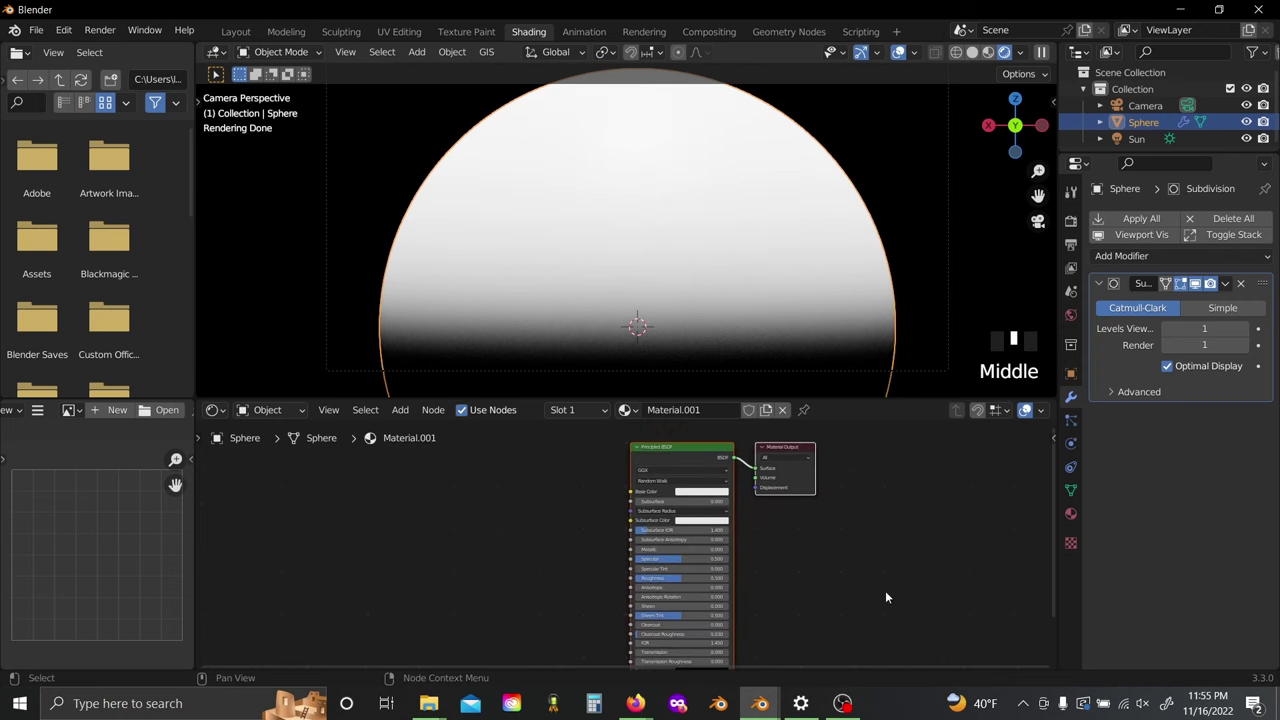
Step: Add a Musgrave Texture node and connect its Height output to the Principled BSDF's Base Color
{"action": "middle_click_drag", "start_coordinate": [430, 514], "coordinate": [514, 496]}
{"action": "key", "text": "shift+a"}
{"action": "left_click", "coordinate": [514, 495]}
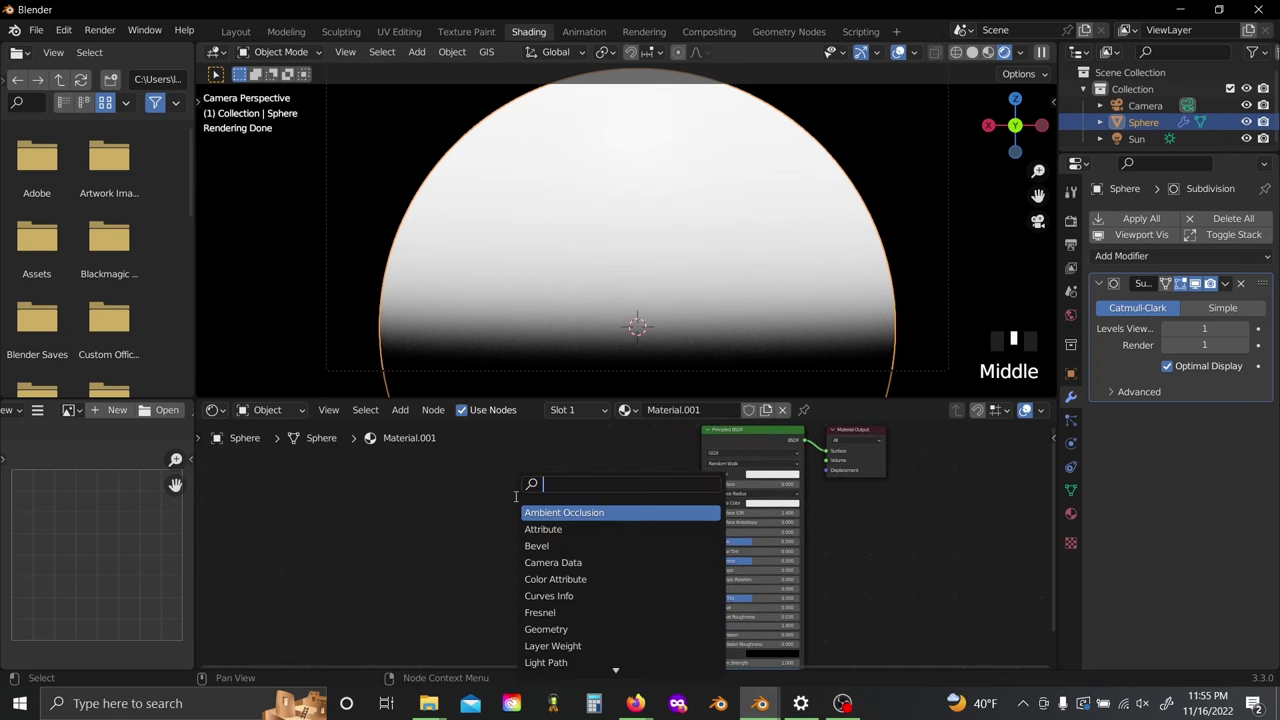
{"action": "type", "text": "mu"}
{"action": "key", "text": "Return"}
{"action": "left_click", "coordinate": [495, 495]}
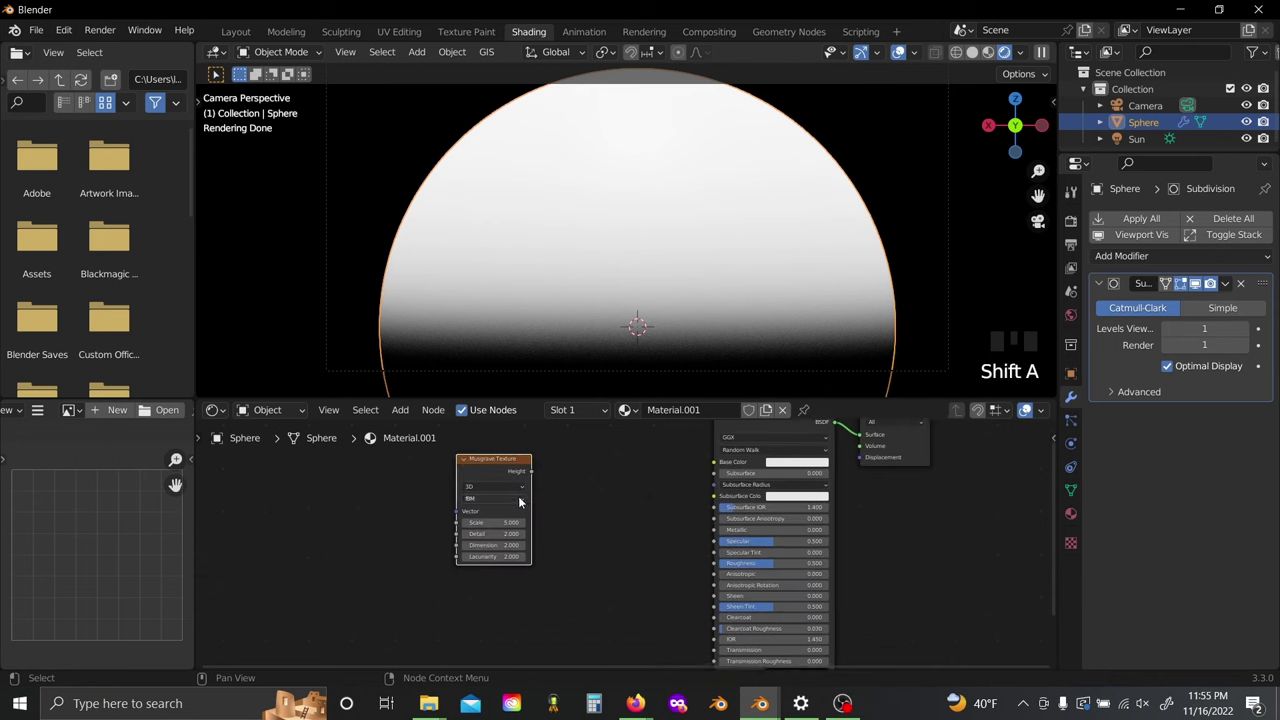
{"action": "scroll", "coordinate": [541, 536], "scroll_direction": "up", "scroll_amount": 2}
{"action": "left_click_drag", "start_coordinate": [540, 500], "coordinate": [758, 494]}
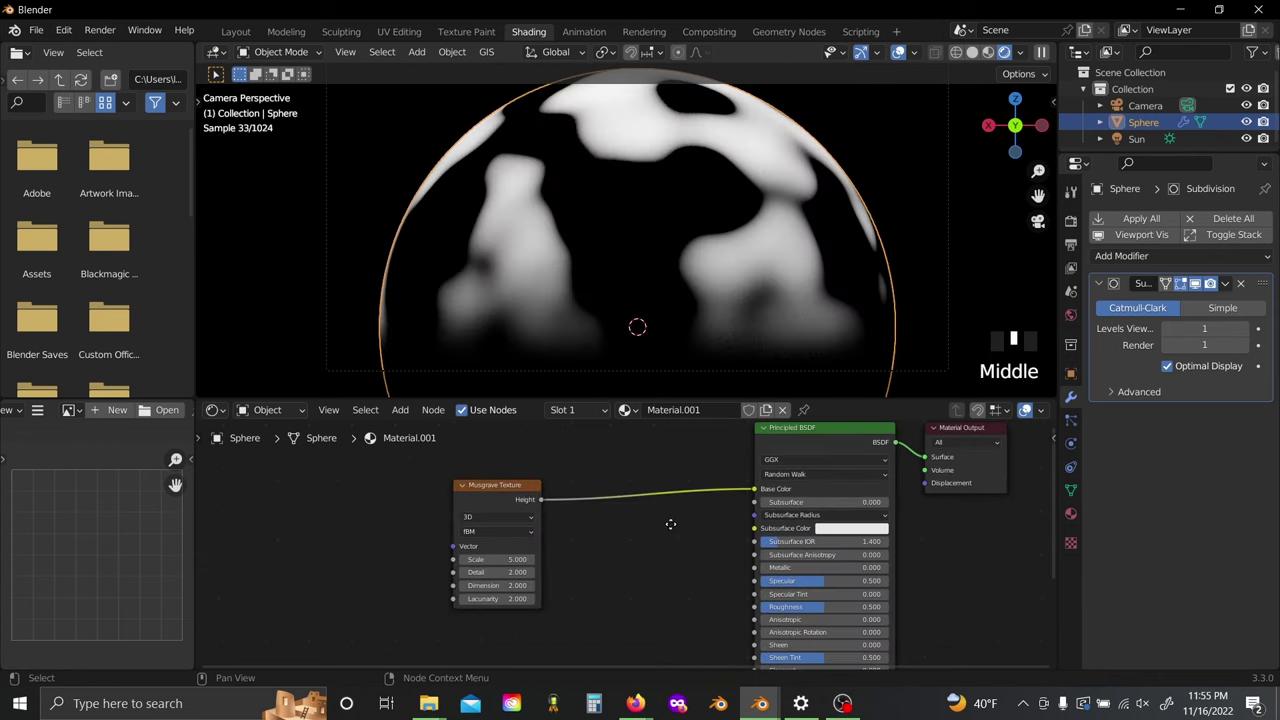
Step: Set the Principled BSDF's roughness to 0.980
{"action": "middle_click_drag", "start_coordinate": [669, 523], "coordinate": [600, 503]}
{"action": "scroll", "coordinate": [600, 503], "scroll_direction": "up", "scroll_amount": 2}
{"action": "left_click_drag", "start_coordinate": [702, 560], "coordinate": [760, 560]}
{"action": "scroll", "coordinate": [700, 540], "scroll_direction": "up", "scroll_amount": 4}
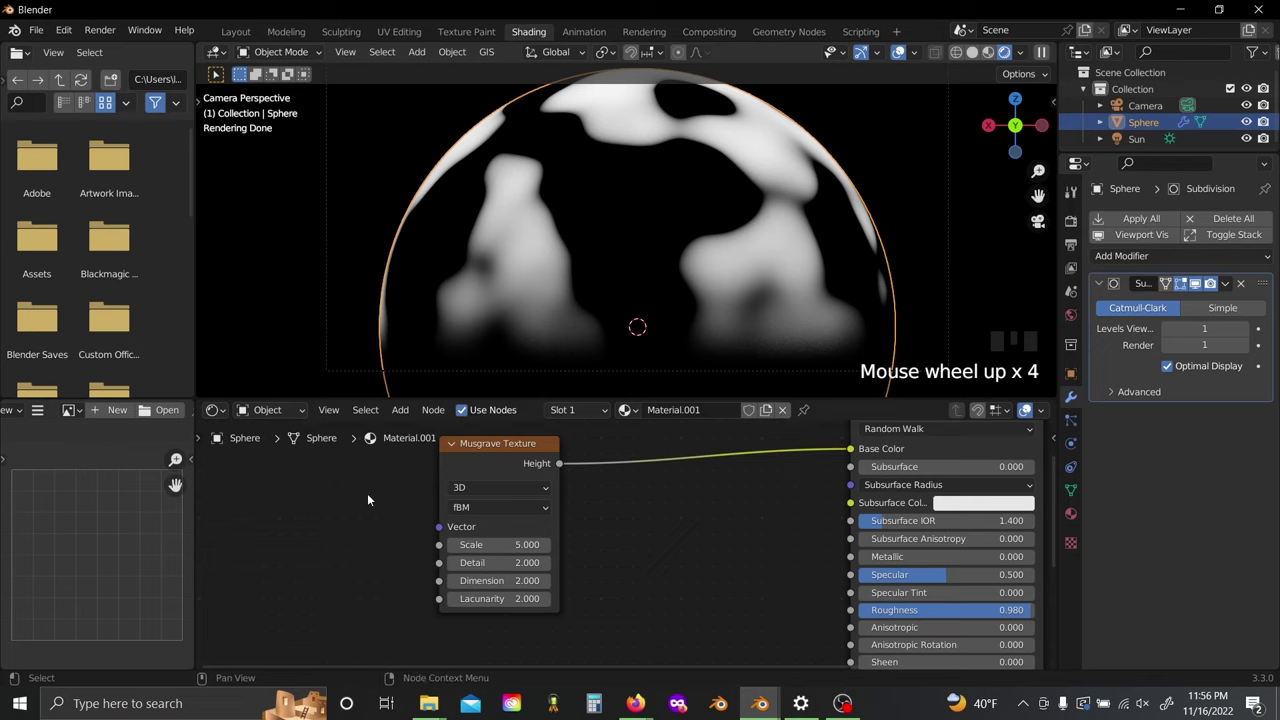
Step: Move the Musgrave Texture node farther away from the Principled BSDF to make room between them
{"action": "middle_click_drag", "start_coordinate": [618, 499], "coordinate": [832, 513]}
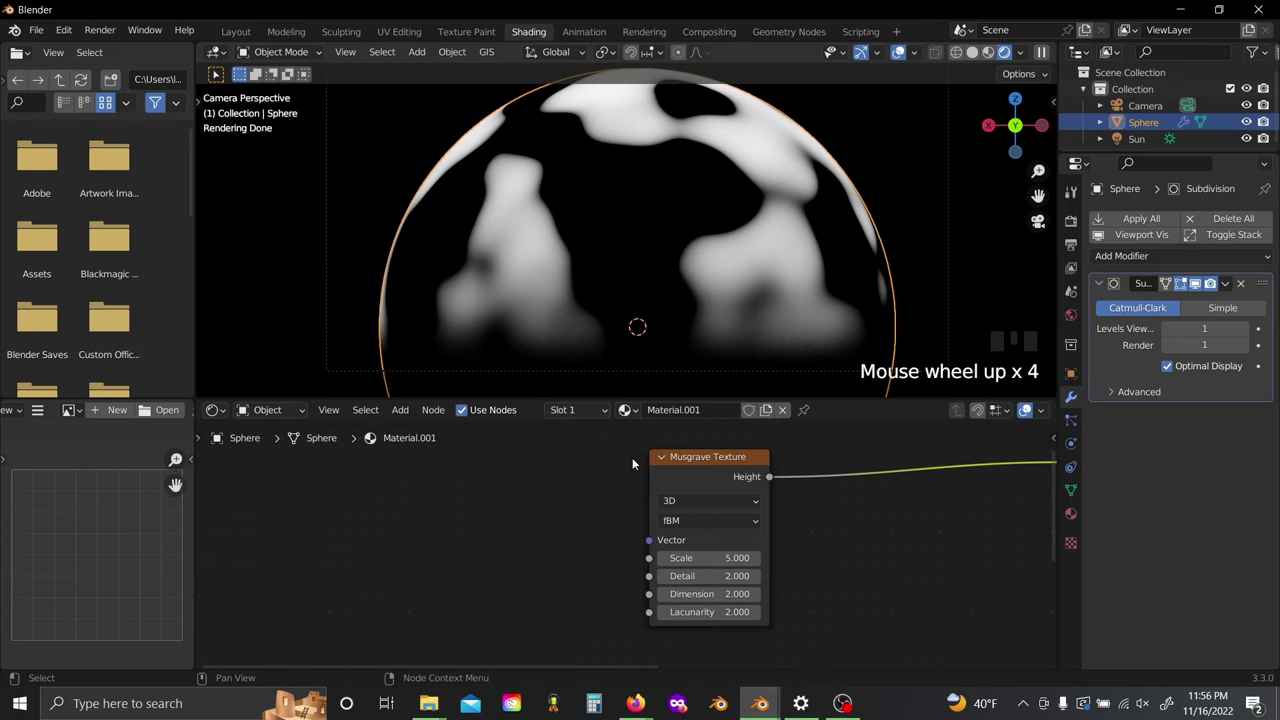
{"action": "left_click", "coordinate": [657, 475]}
{"action": "scroll", "coordinate": [816, 513], "scroll_direction": "down", "scroll_amount": 4}
{"action": "key", "text": "g"}
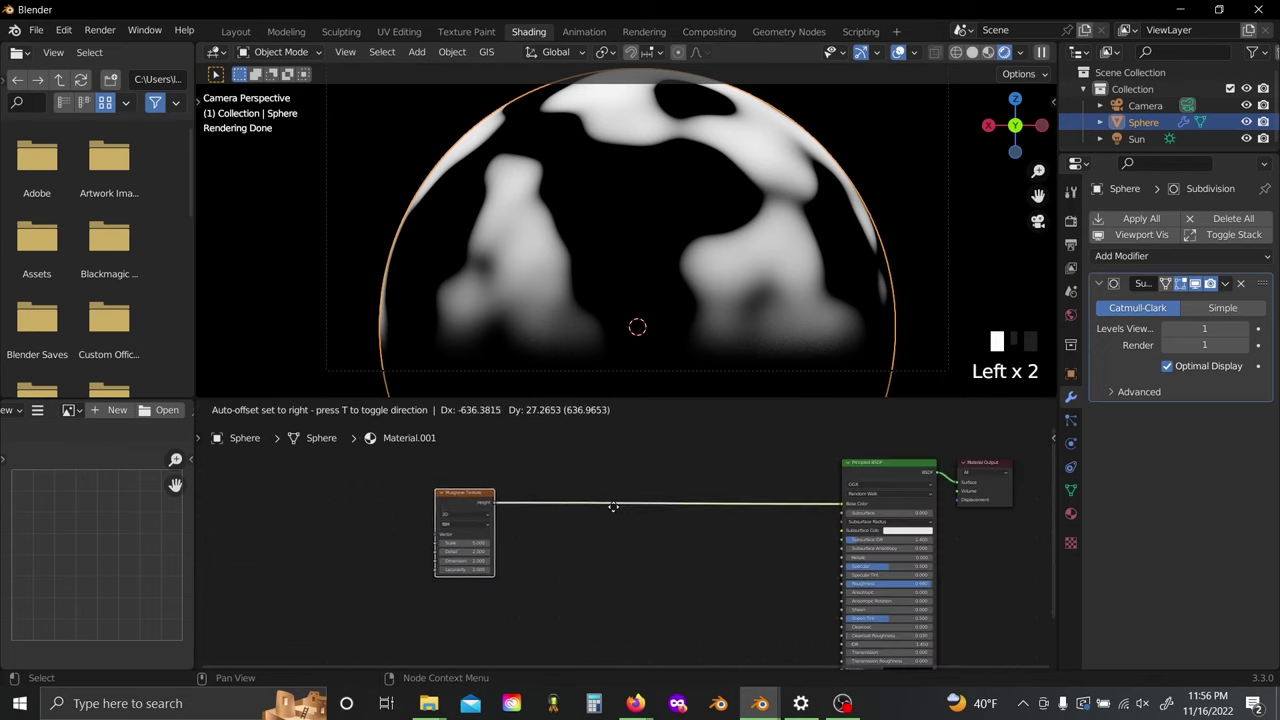
{"action": "left_click", "coordinate": [612, 512]}
{"action": "middle_click_drag", "start_coordinate": [601, 512], "coordinate": [674, 505]}
Step: Change the Musgrave Texture's type to Ridged Multifractal
{"action": "scroll", "coordinate": [674, 504], "scroll_direction": "up", "scroll_amount": 3}
{"action": "left_click", "coordinate": [555, 492]}
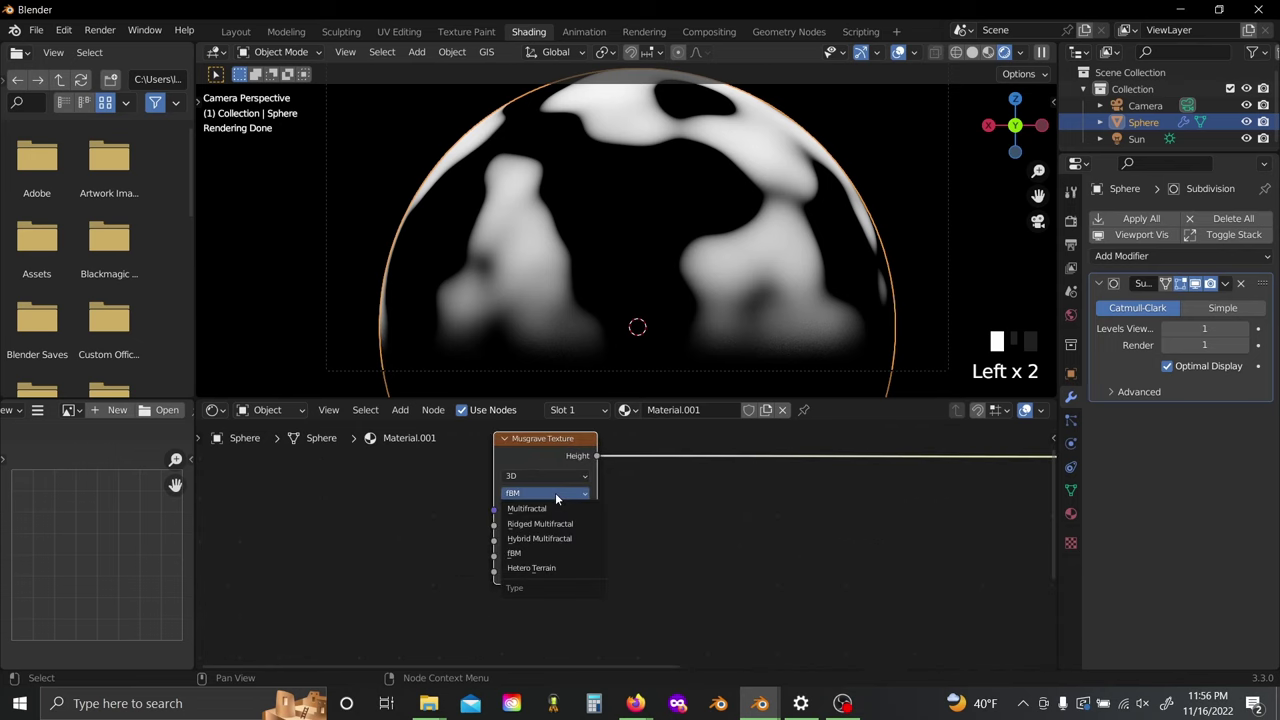
{"action": "left_click", "coordinate": [557, 497]}
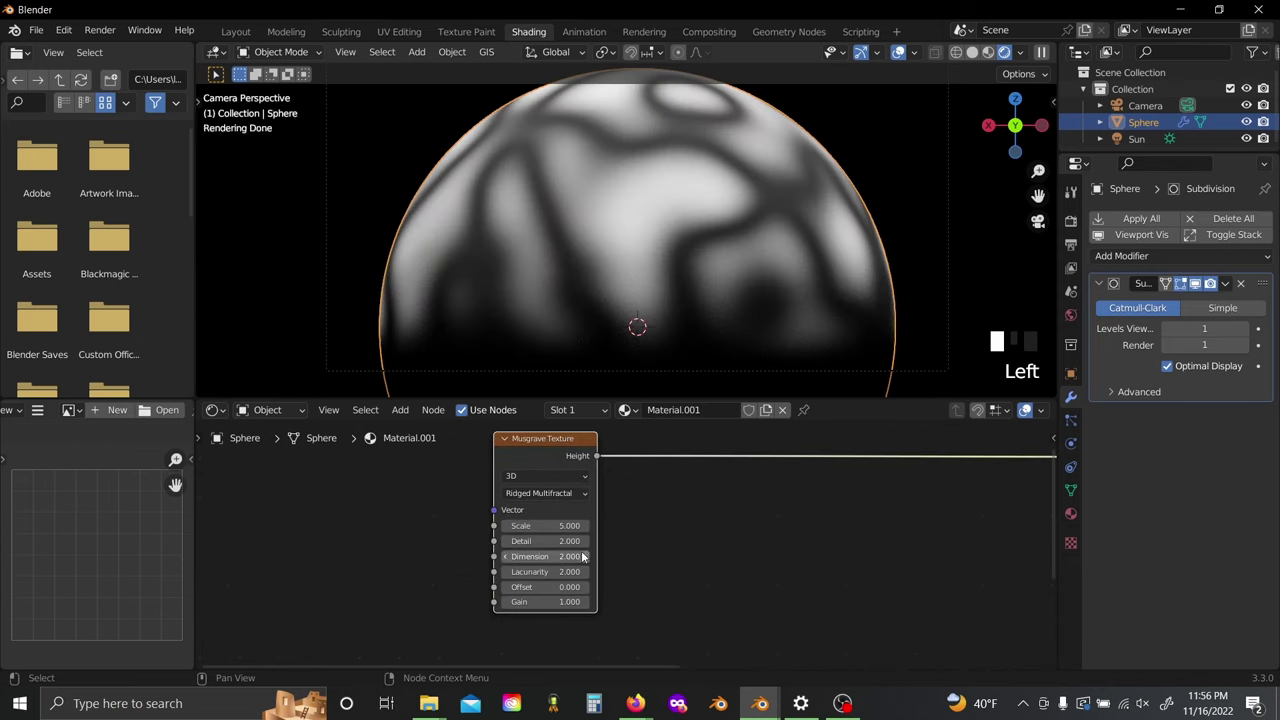
Step: Set the Musgrave Texture's detail to 15.000, dimension to 0.300 and gain to 115.400
{"action": "left_click_drag", "start_coordinate": [572, 543], "coordinate": [704, 543]}
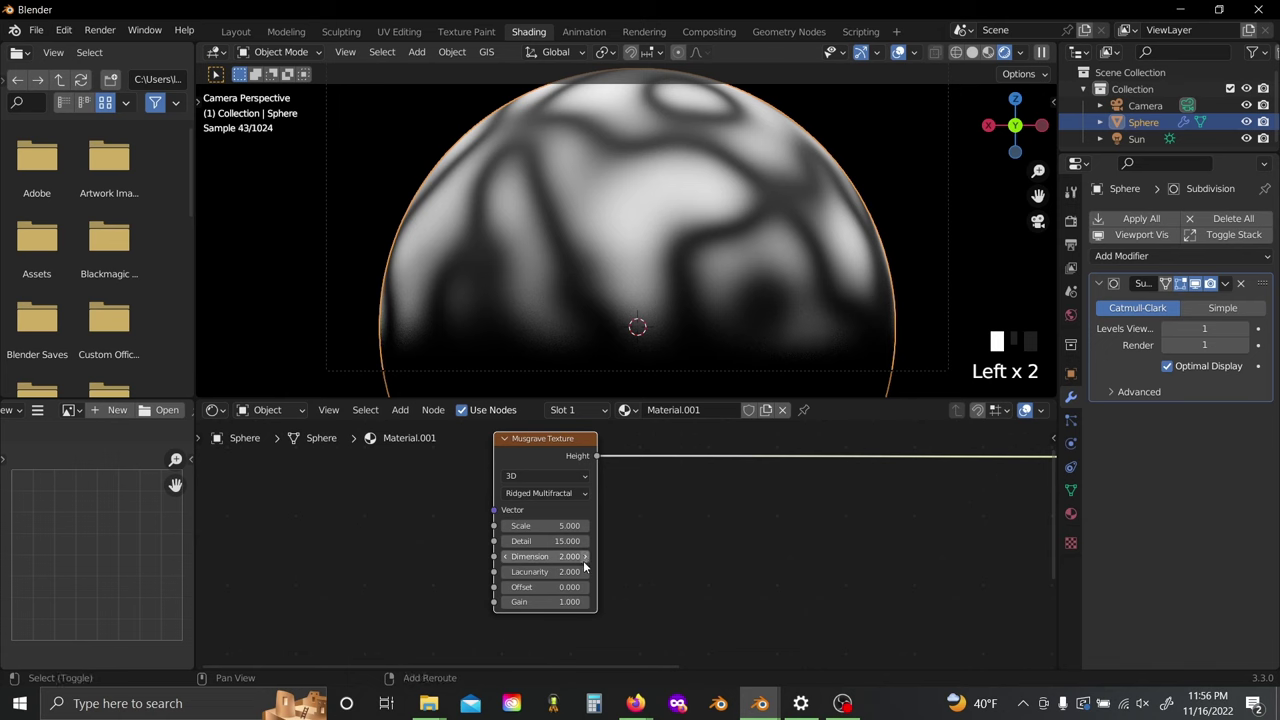
{"action": "left_click_drag", "start_coordinate": [574, 557], "coordinate": [530, 556], "text": "shift"}
{"action": "left_click_drag", "start_coordinate": [570, 601], "coordinate": [1010, 601]}
{"action": "scroll", "coordinate": [737, 593], "scroll_direction": "down", "scroll_amount": 1}
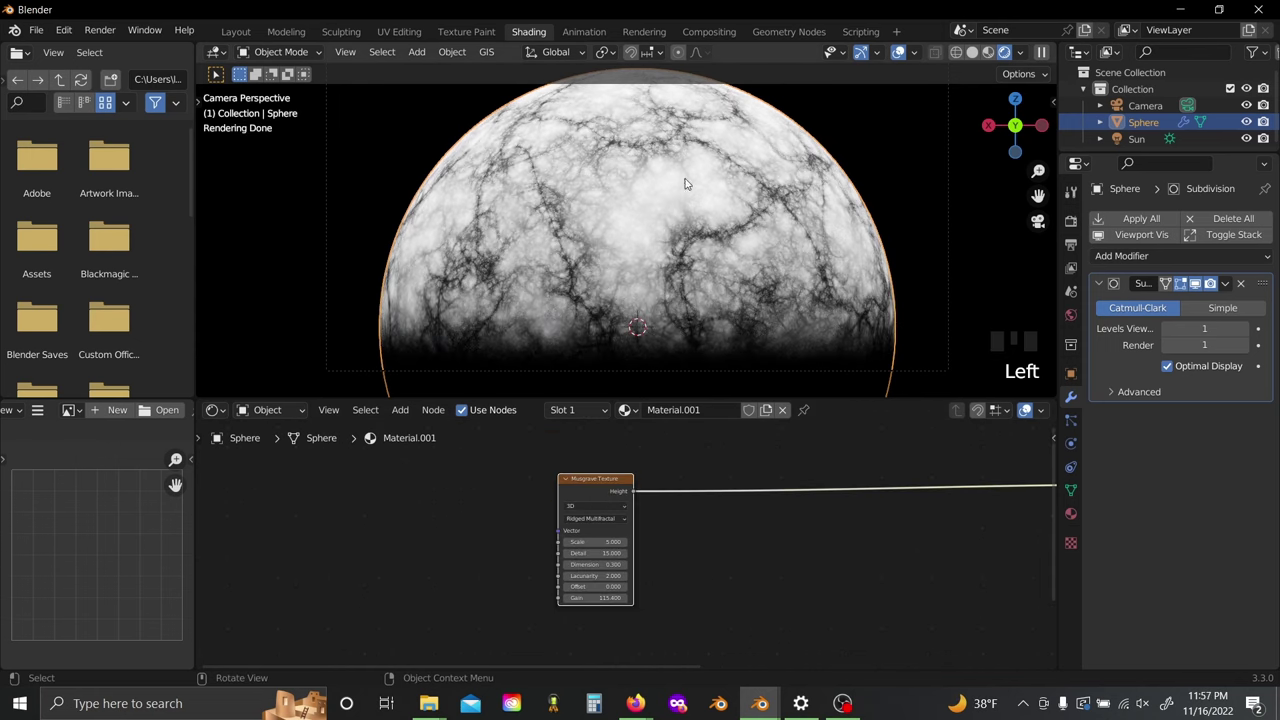
Step: Add Texture Coordinate and Mapping nodes to the Musgrave Texture, and move the Texture Coordinate node well away from the Mapping node
{"action": "left_click", "coordinate": [607, 495]}
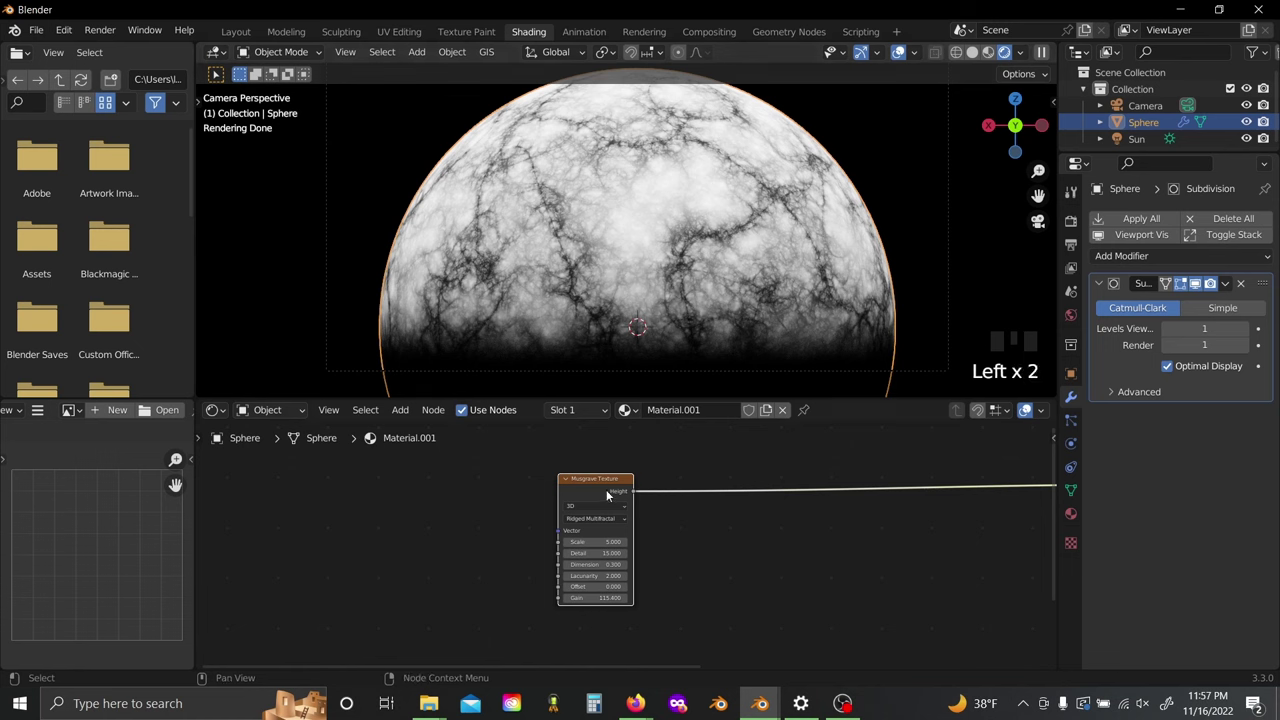
{"action": "key", "text": "ctrl+t"}
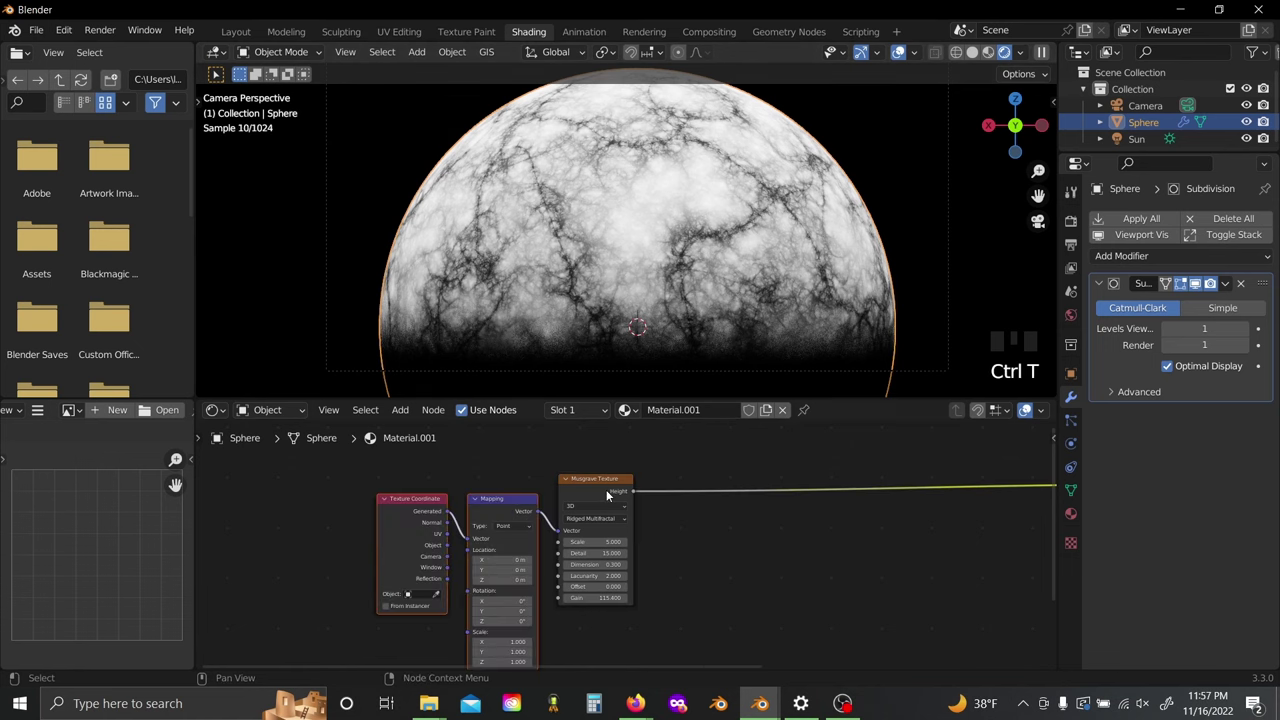
{"action": "key", "text": "g"}
{"action": "left_click", "coordinate": [641, 600]}
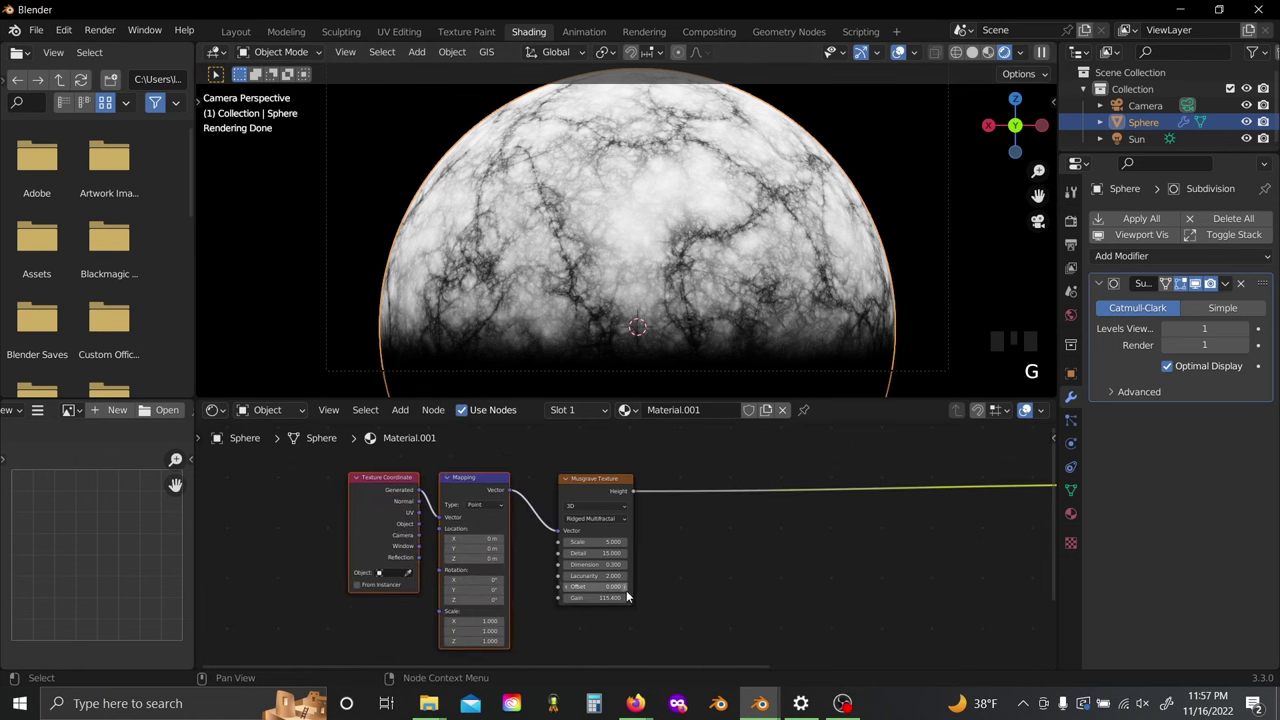
{"action": "left_click", "coordinate": [397, 530]}
{"action": "middle_click_drag", "start_coordinate": [396, 530], "coordinate": [637, 522]}
{"action": "left_click_drag", "start_coordinate": [637, 522], "coordinate": [361, 522]}
{"action": "left_click", "coordinate": [471, 523]}
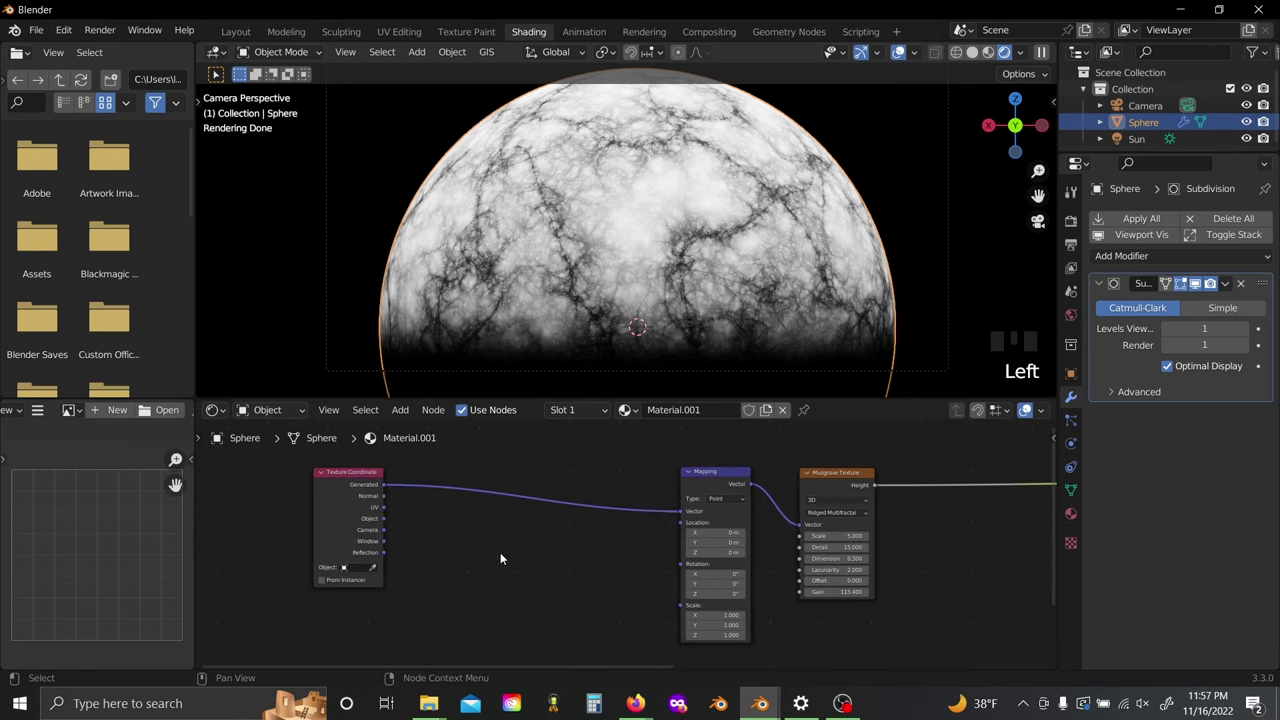
Step: Duplicate the Musgrave Texture below the first Texture Coordinate node and give the copy its own Texture Coordinate and Mapping nodes
{"action": "left_click", "coordinate": [836, 495]}
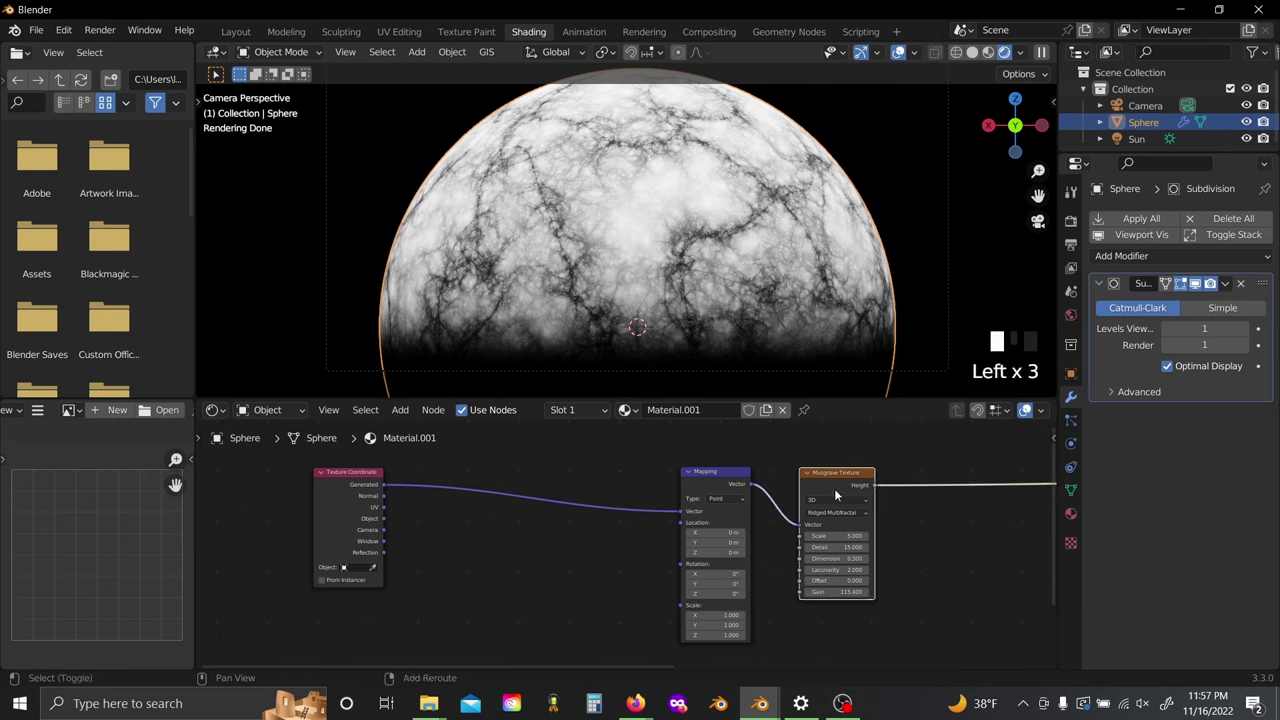
{"action": "key", "text": "shift+d"}
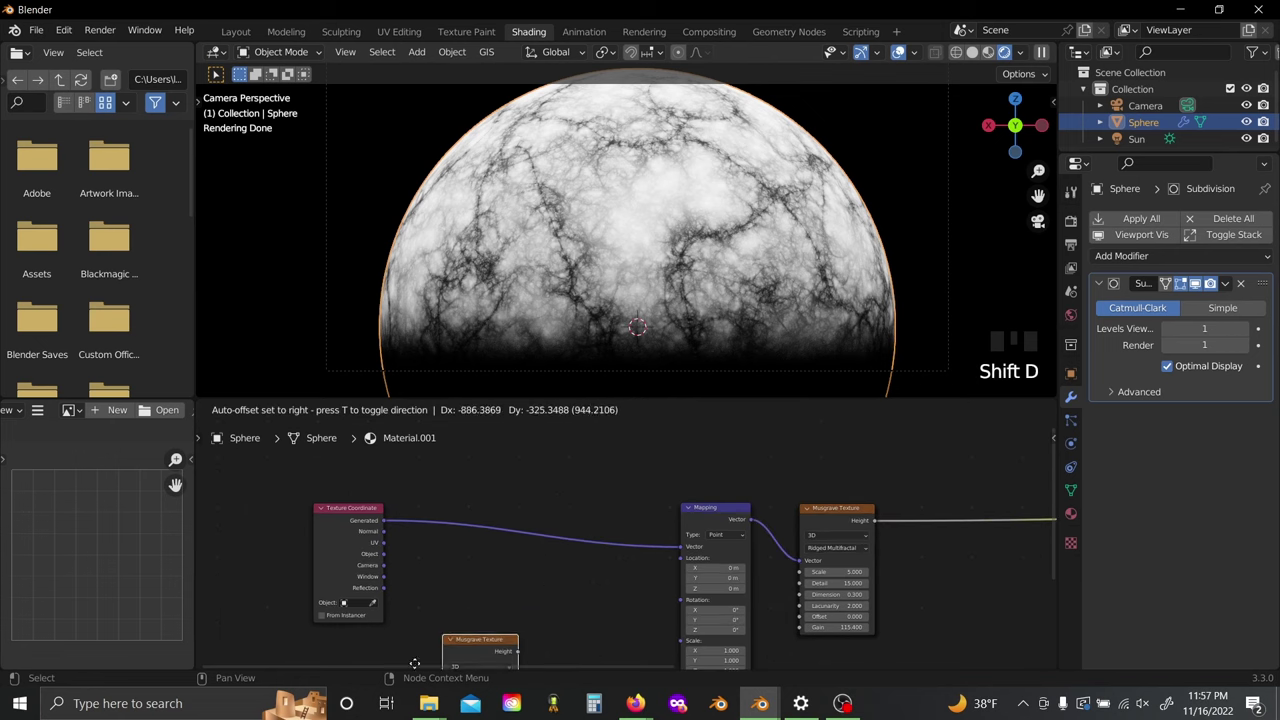
{"action": "left_click", "coordinate": [331, 553]}
{"action": "middle_click_drag", "start_coordinate": [429, 561], "coordinate": [538, 585]}
{"action": "key", "text": "ctrl+t"}
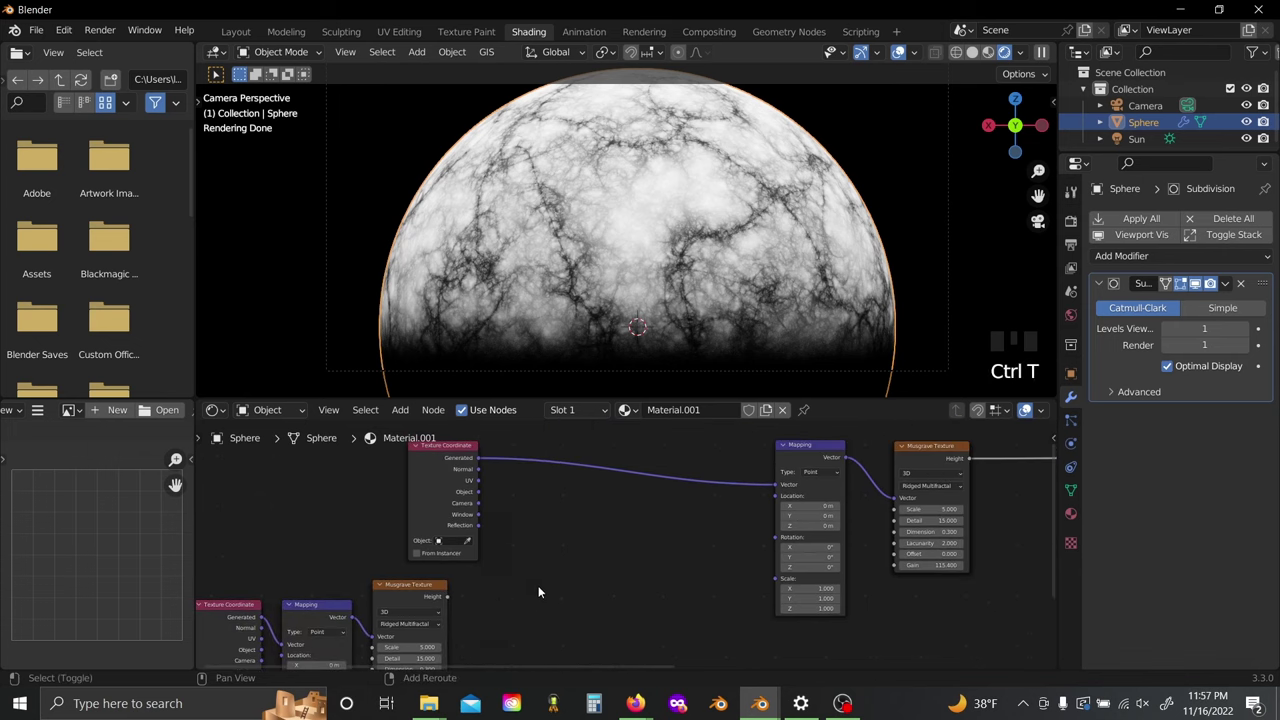
Step: Insert a MixRGB node between the upper Texture Coordinate and Mapping nodes and connect the duplicated Musgrave's Height to its Color2
{"action": "key", "text": "shift+a"}
{"action": "type", "text": "m"}
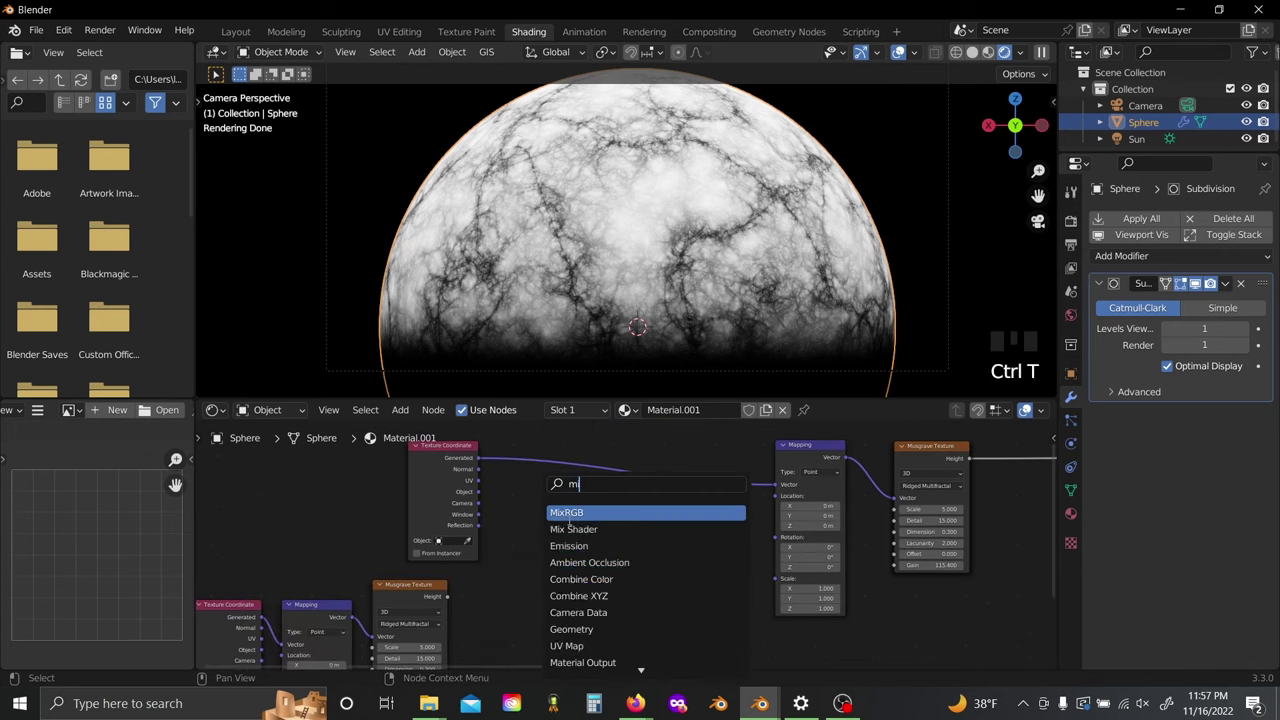
{"action": "left_click", "coordinate": [566, 512]}
{"action": "left_click", "coordinate": [630, 467]}
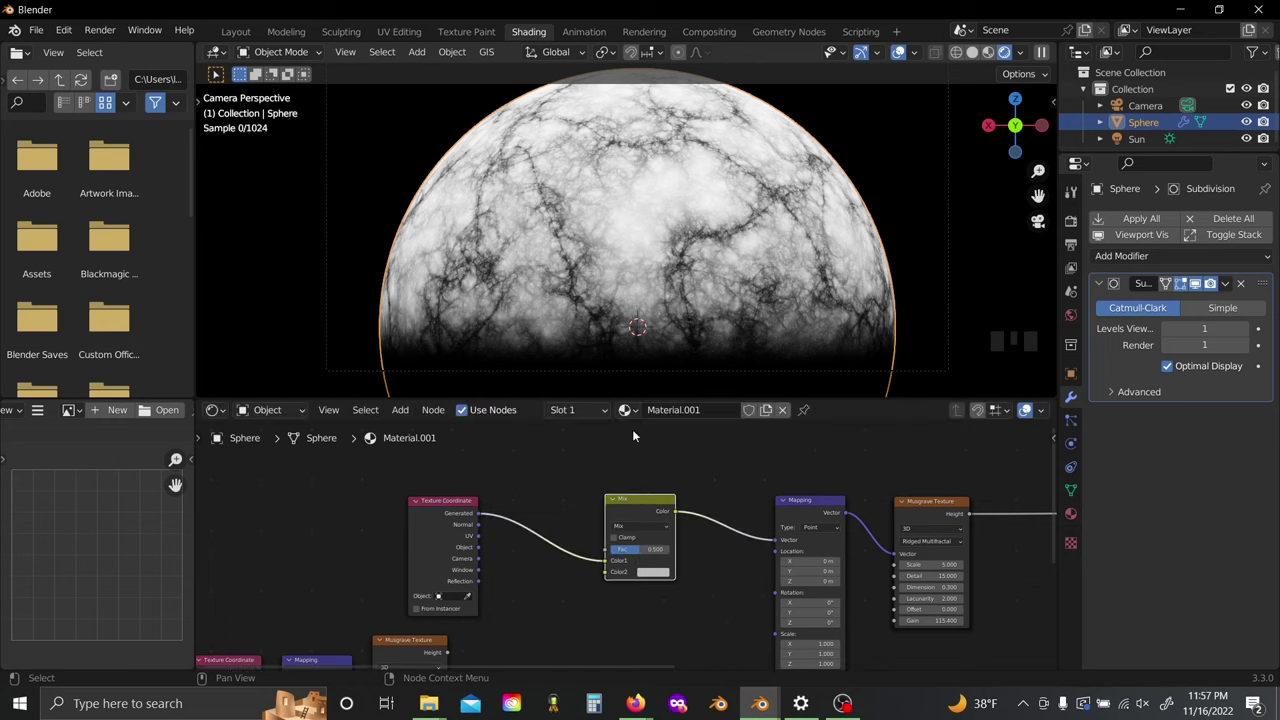
{"action": "middle_click_drag", "start_coordinate": [550, 634], "coordinate": [572, 584]}
{"action": "scroll", "coordinate": [468, 612], "scroll_direction": "down", "scroll_amount": 1}
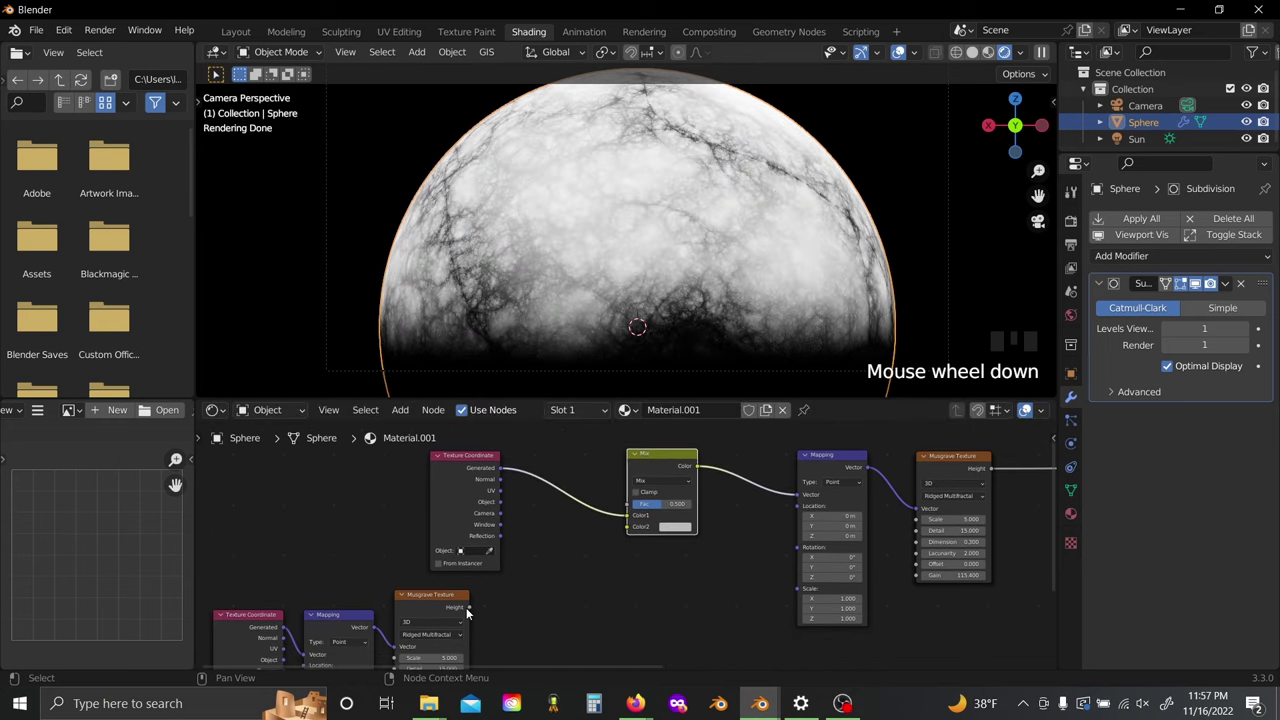
{"action": "left_click_drag", "start_coordinate": [468, 608], "coordinate": [632, 530]}
{"action": "left_click_drag", "start_coordinate": [632, 530], "coordinate": [632, 530]}
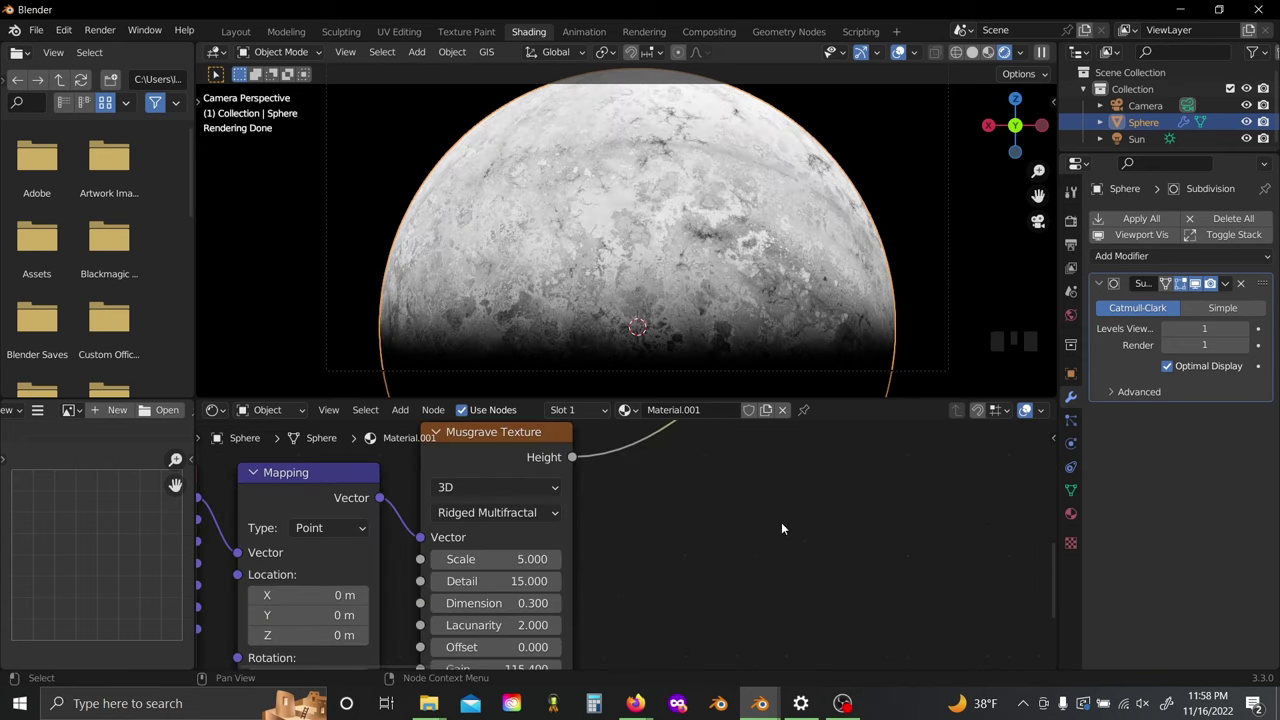
Step: Set the duplicated Musgrave Texture's scale to 0.780
{"action": "left_click_drag", "start_coordinate": [500, 559], "coordinate": [379, 559]}
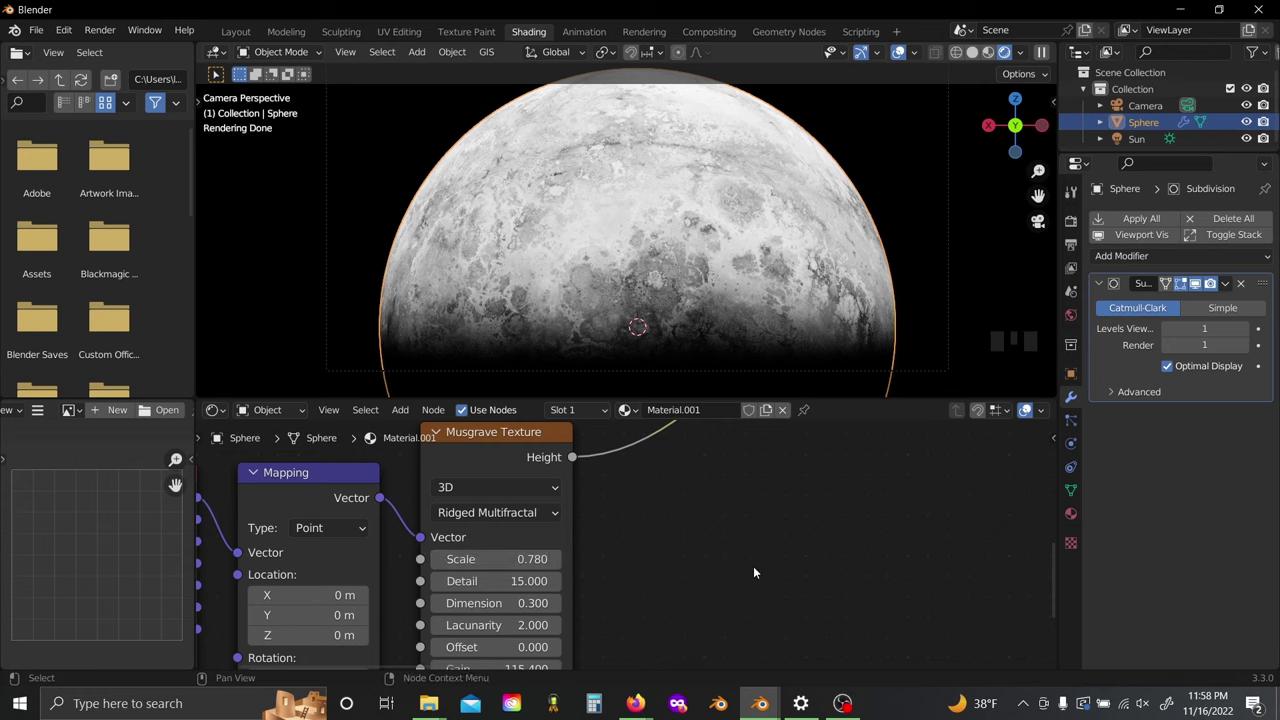
{"action": "scroll", "coordinate": [760, 578], "scroll_direction": "down", "scroll_amount": 4}
{"action": "scroll", "coordinate": [761, 577], "scroll_direction": "down", "scroll_amount": 3}
{"action": "middle_click_drag", "start_coordinate": [773, 536], "coordinate": [482, 624]}
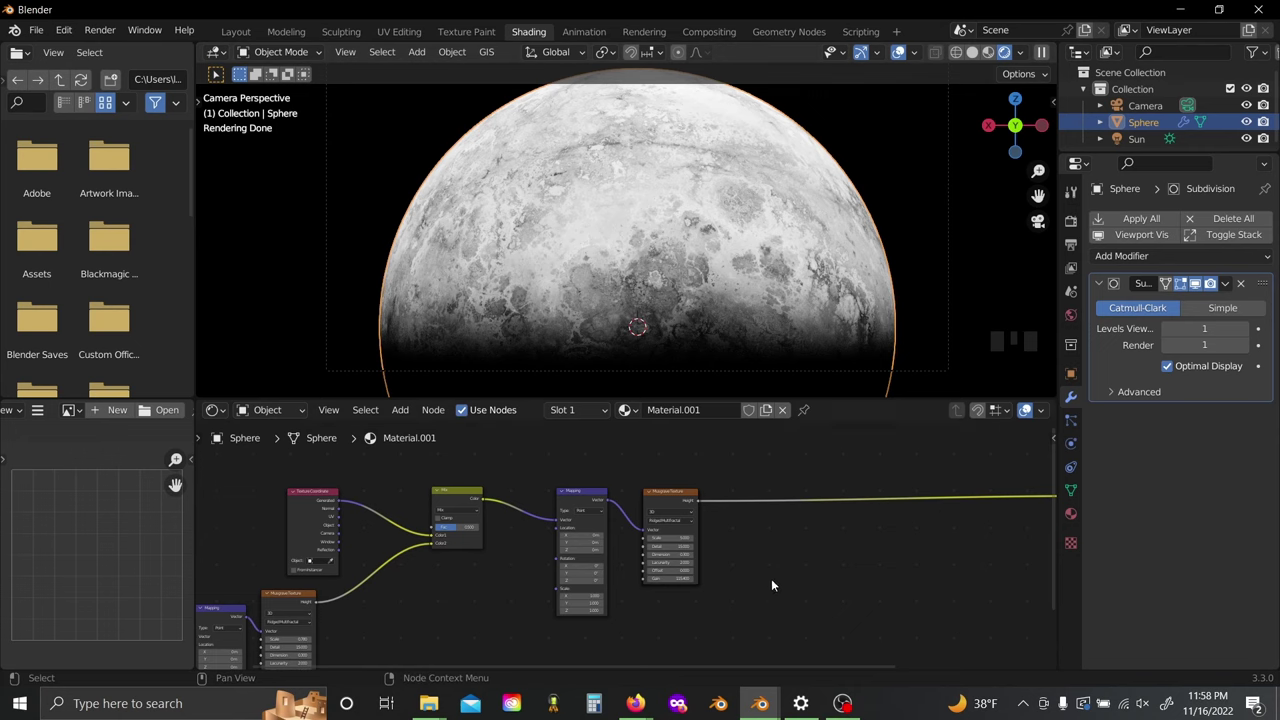
{"action": "scroll", "coordinate": [771, 585], "scroll_direction": "up", "scroll_amount": 3}
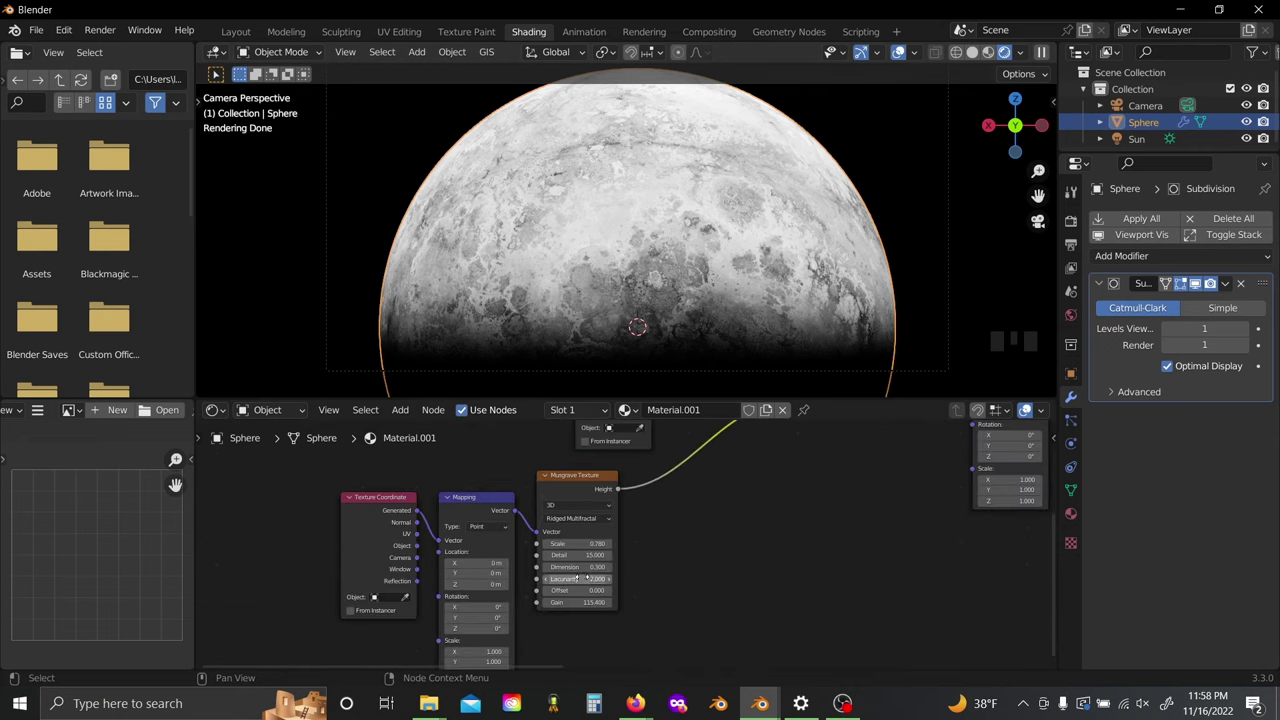
{"action": "mouse_move", "coordinate": [578, 567]}
{"action": "left_mouse_down", "text": "shift"}
{"action": "mouse_move", "coordinate": [598, 567]}
{"action": "mouse_move", "coordinate": [560, 567]}
{"action": "left_mouse_up", "text": "shift"}
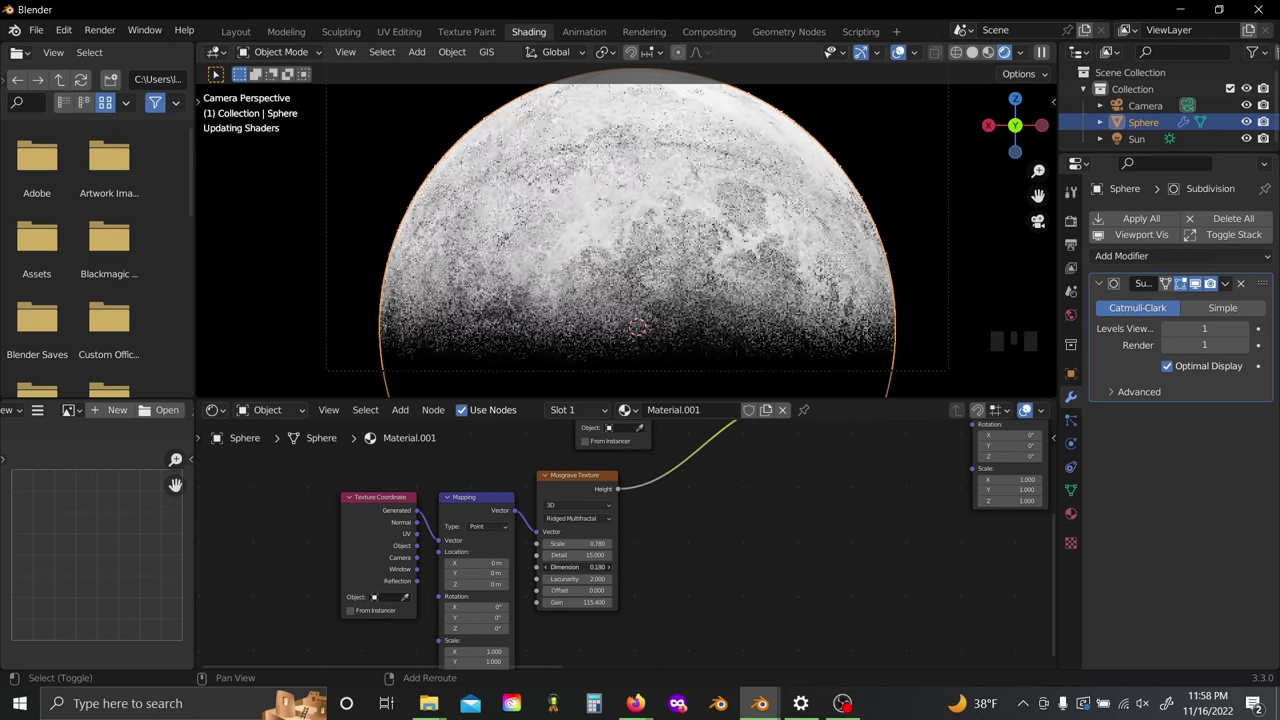
{"action": "right_click", "coordinate": [578, 567], "text": "shift"}
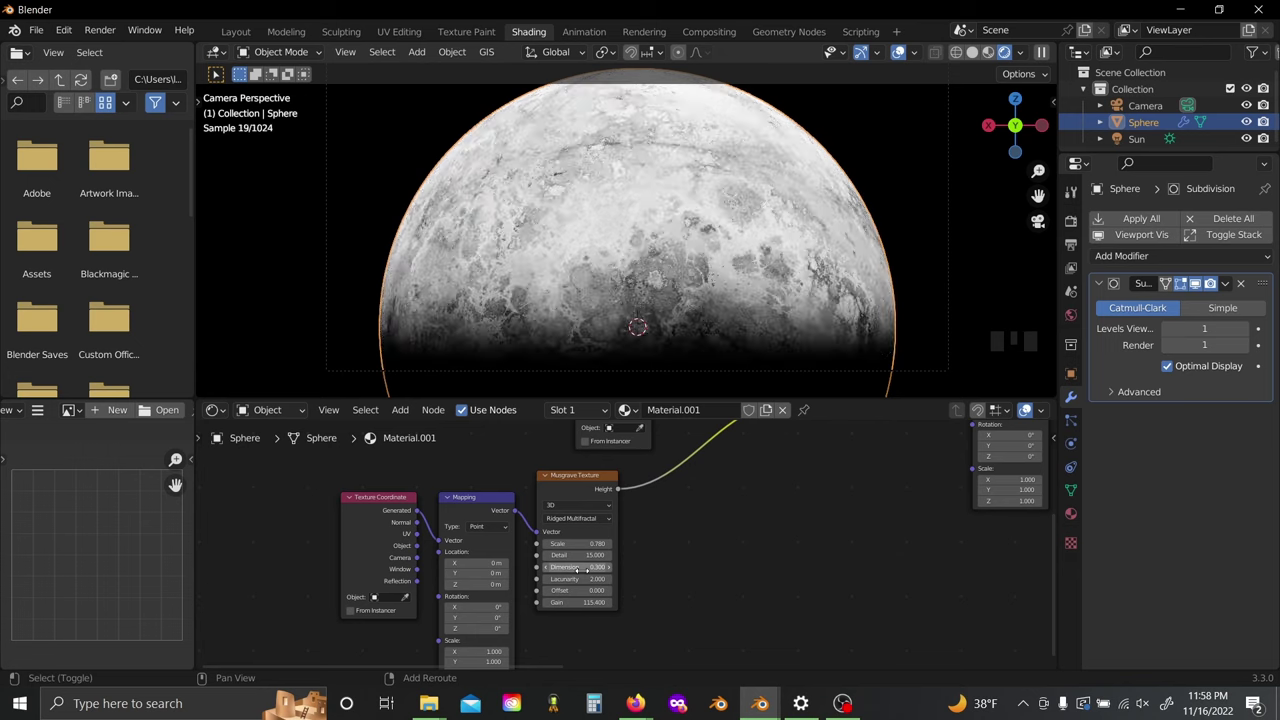
{"action": "left_click", "coordinate": [737, 580]}
Step: Insert a ColorRamp node between the first Musgrave Texture and the Principled BSDF's Base Color
{"action": "scroll", "coordinate": [781, 546], "scroll_direction": "down", "scroll_amount": 10}
{"action": "middle_click_drag", "start_coordinate": [732, 557], "coordinate": [306, 631]}
{"action": "scroll", "coordinate": [648, 575], "scroll_direction": "up", "scroll_amount": 2}
{"action": "key", "text": "shift+a"}
{"action": "type", "text": "c"}
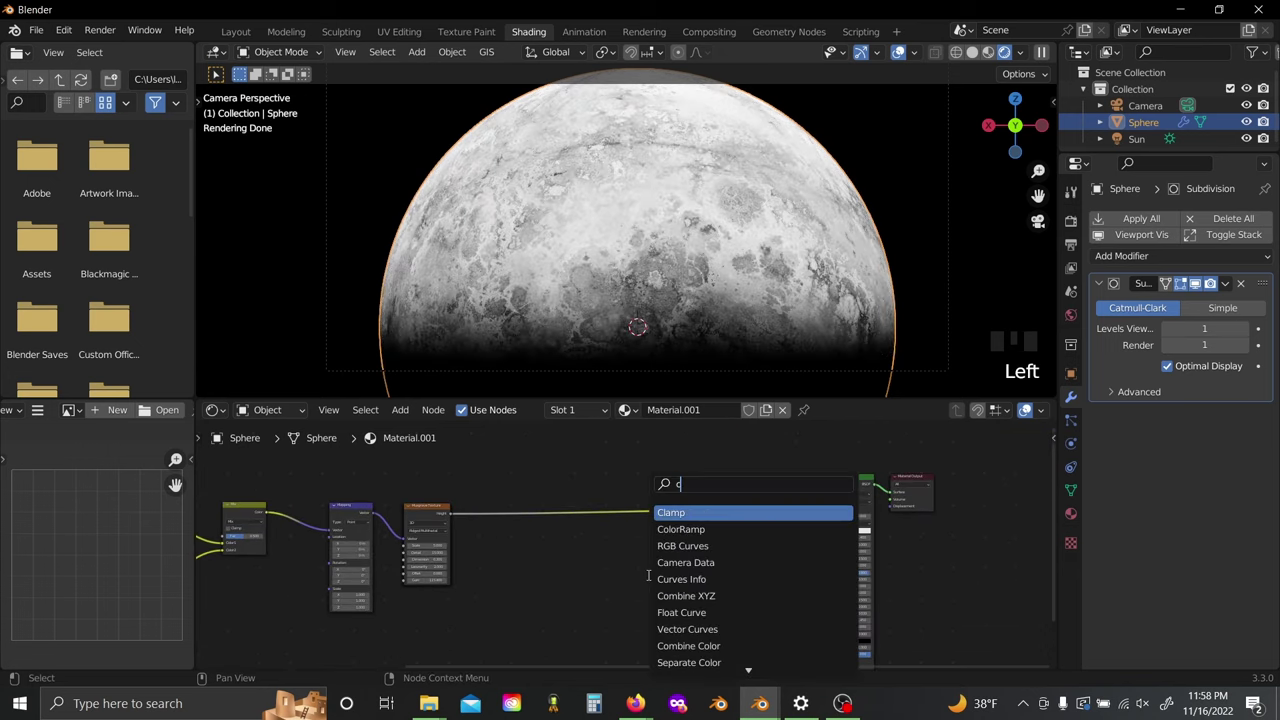
{"action": "type", "text": "olo"}
{"action": "key", "text": "Return"}
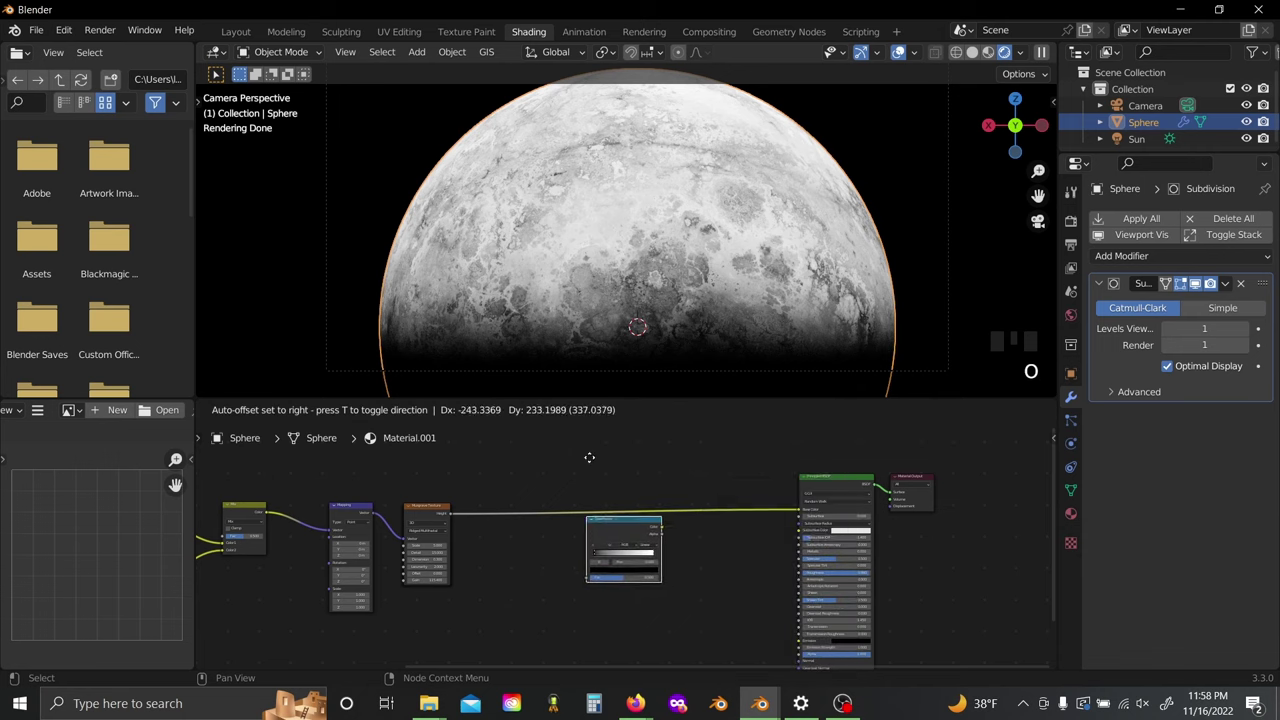
{"action": "left_click", "coordinate": [605, 545]}
Step: Move the Principled BSDF and Material Output nodes farther away from the ColorRamp
{"action": "scroll", "coordinate": [608, 549], "scroll_direction": "up", "scroll_amount": 3}
{"action": "middle_click_drag", "start_coordinate": [609, 549], "coordinate": [560, 555]}
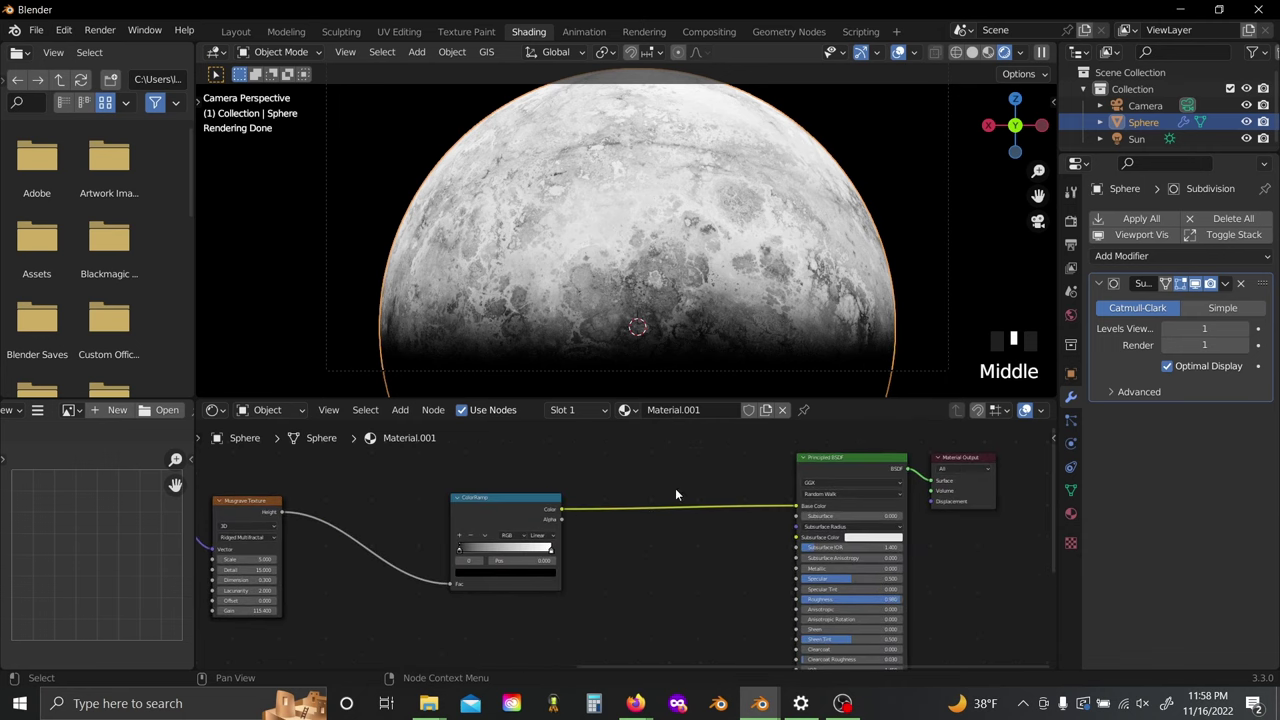
{"action": "left_click_drag", "start_coordinate": [686, 446], "coordinate": [1012, 608]}
{"action": "key", "text": "g"}
{"action": "left_click", "coordinate": [788, 604]}
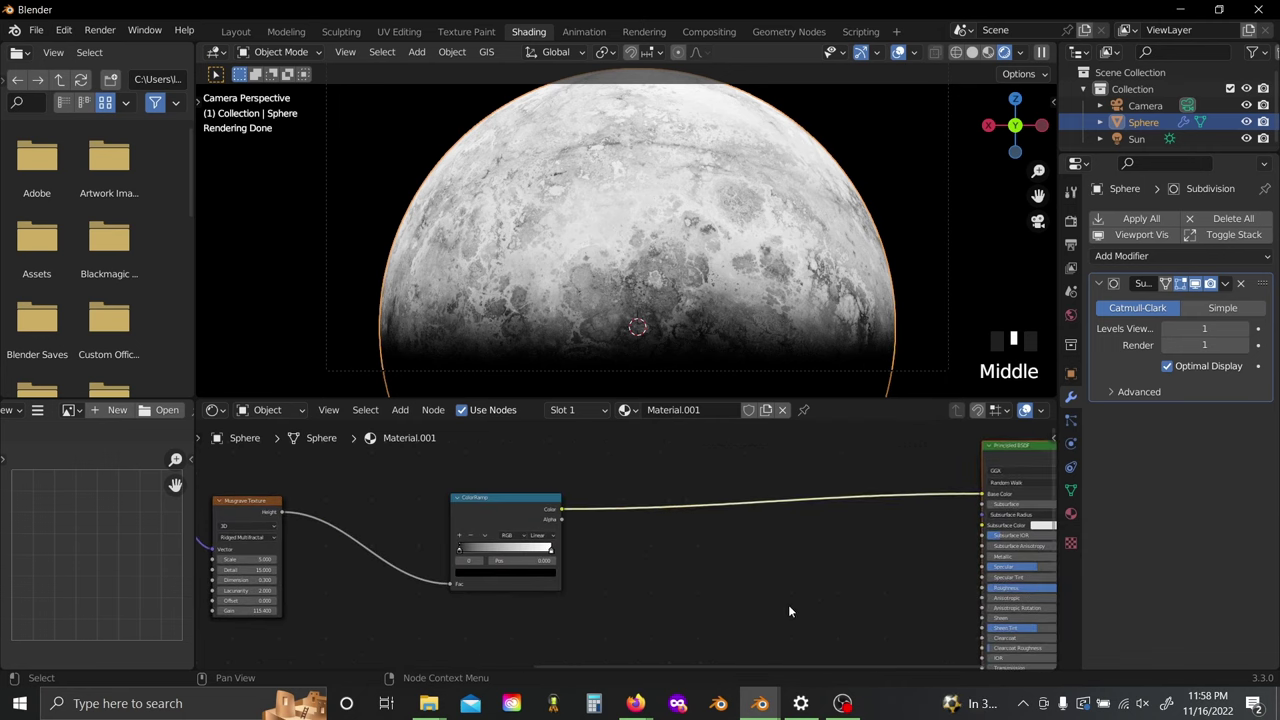
Step: Add a third stop to the ColorRamp and move it to position 0.209
{"action": "scroll", "coordinate": [688, 555], "scroll_direction": "down", "scroll_amount": 1}
{"action": "middle_click_drag", "start_coordinate": [612, 556], "coordinate": [773, 556]}
{"action": "scroll", "coordinate": [696, 576], "scroll_direction": "up", "scroll_amount": 8}
{"action": "scroll", "coordinate": [774, 556], "scroll_direction": "up", "scroll_amount": 3}
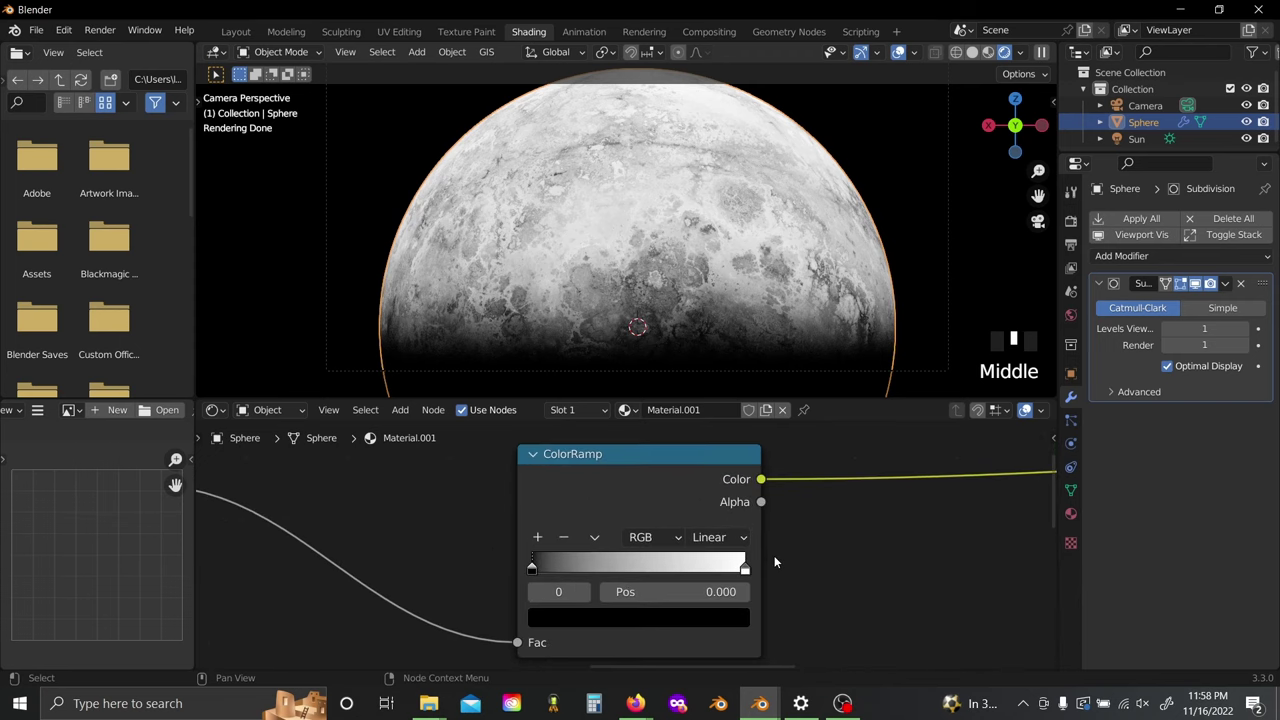
{"action": "scroll", "coordinate": [774, 555], "scroll_direction": "up", "scroll_amount": 1}
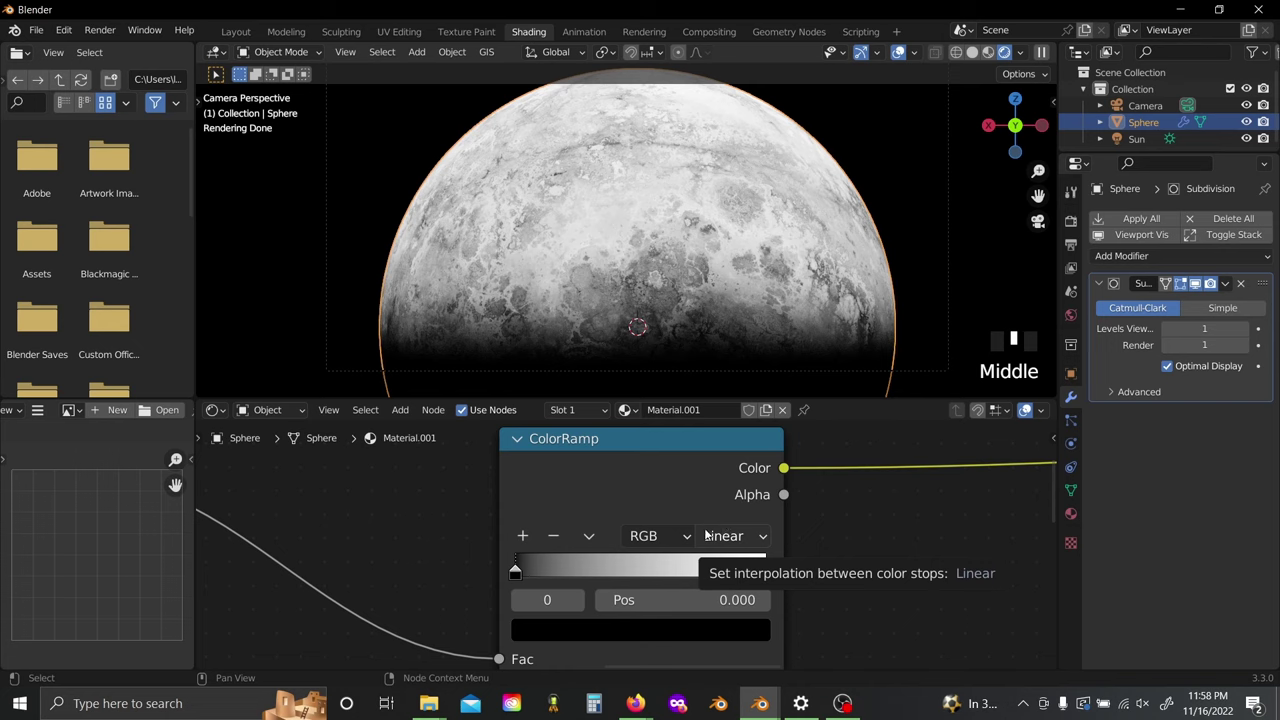
{"action": "middle_click_drag", "start_coordinate": [584, 495], "coordinate": [582, 470]}
{"action": "left_click", "coordinate": [576, 476]}
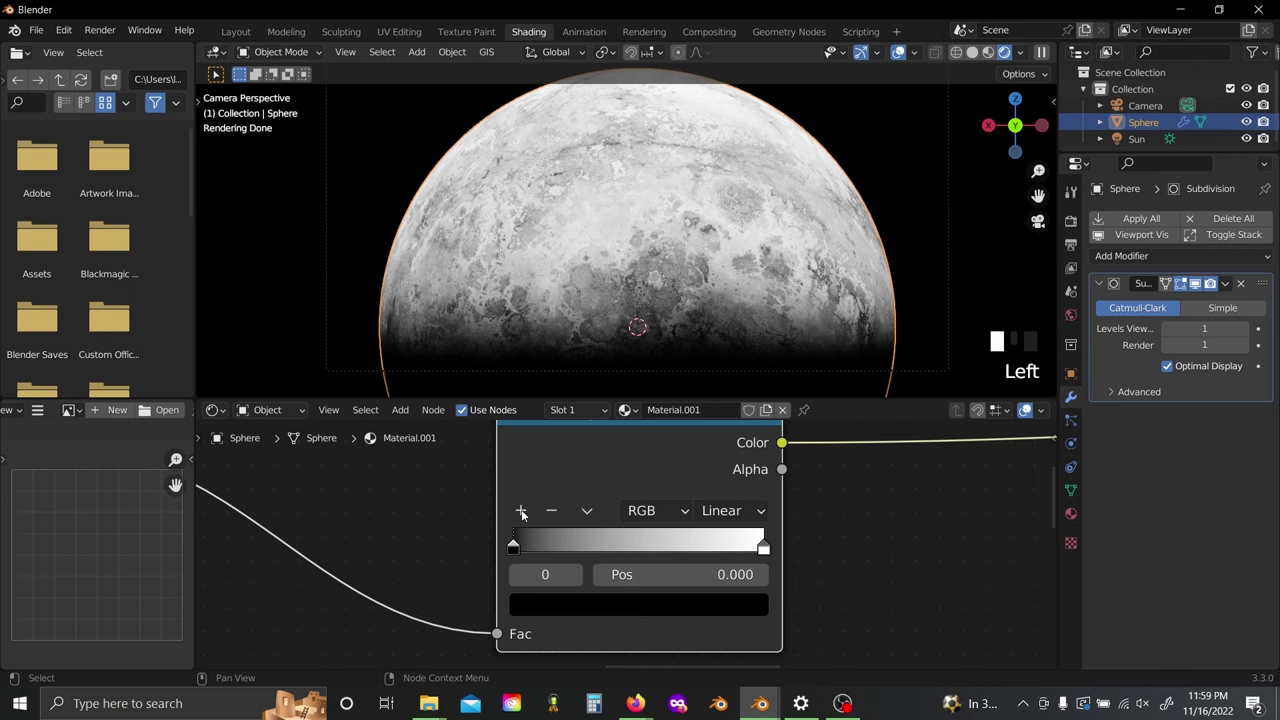
{"action": "left_click", "coordinate": [521, 512]}
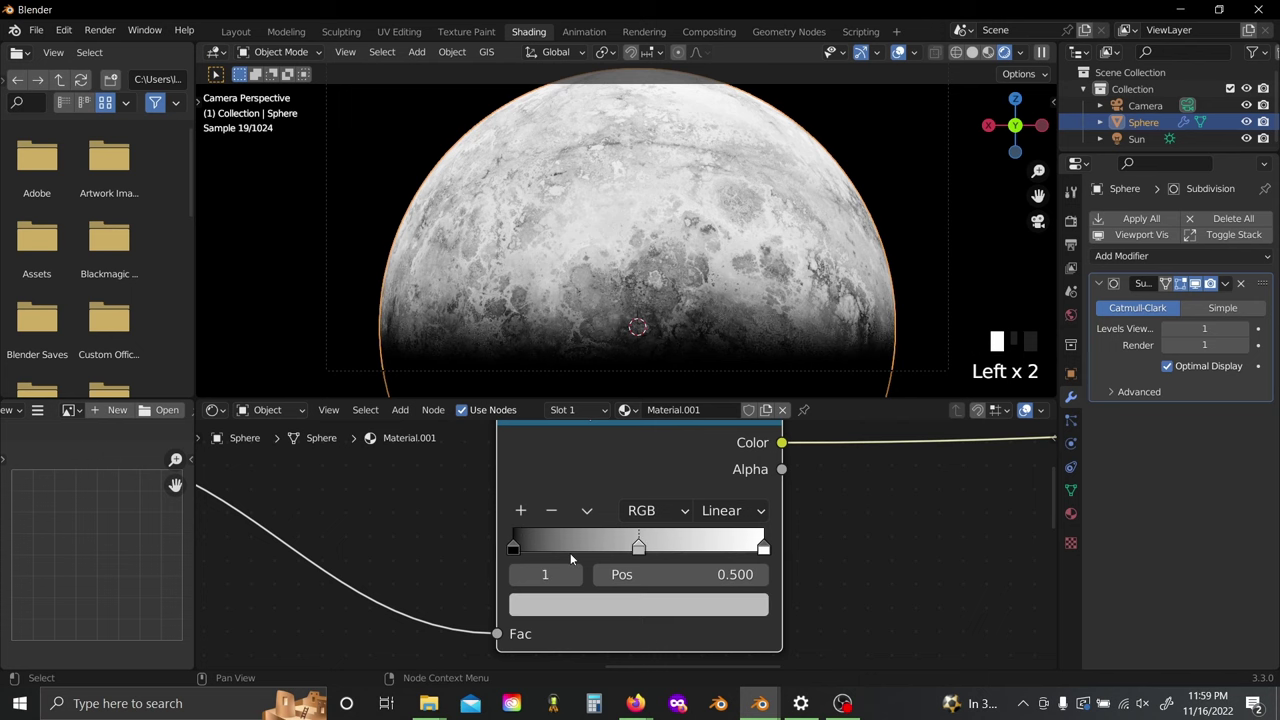
{"action": "left_click_drag", "start_coordinate": [636, 556], "coordinate": [550, 540]}
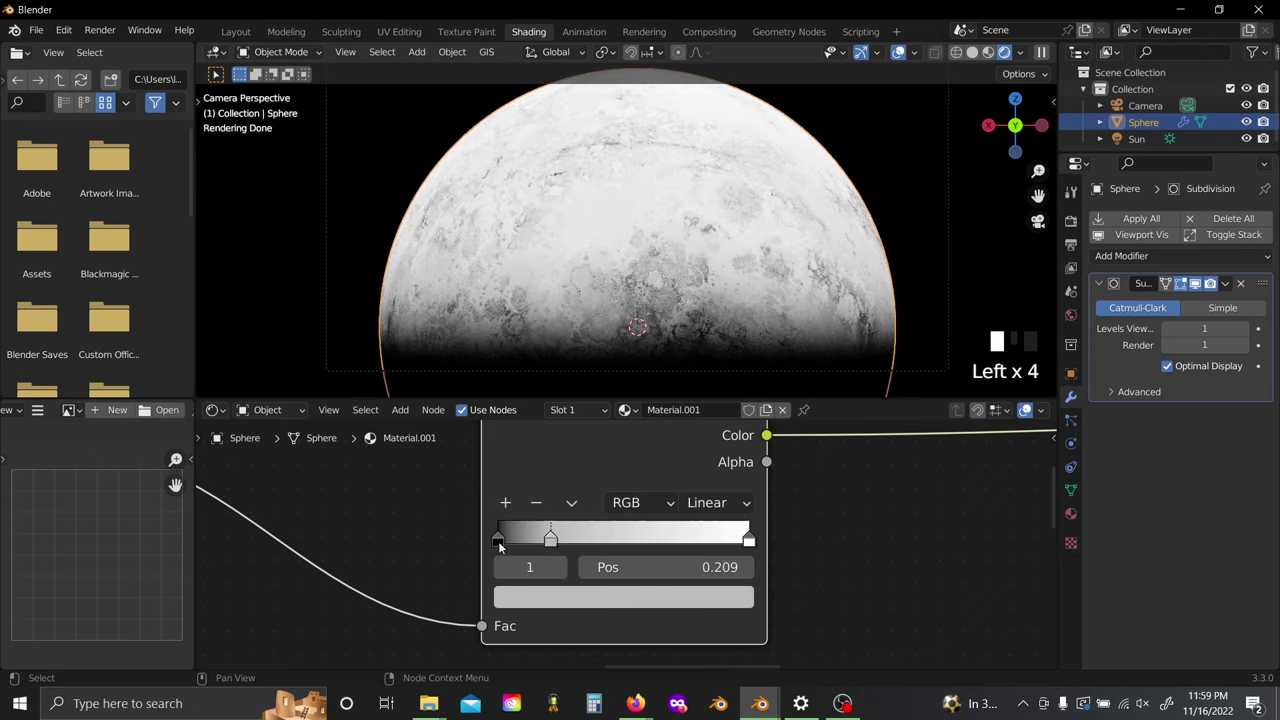
Step: Set the ColorRamp's first stop to a dark navy blue
{"action": "left_click", "coordinate": [498, 541]}
{"action": "scroll", "coordinate": [469, 538], "scroll_direction": "up", "scroll_amount": 1}
{"action": "left_click", "coordinate": [490, 610]}
{"action": "left_click", "coordinate": [621, 183]}
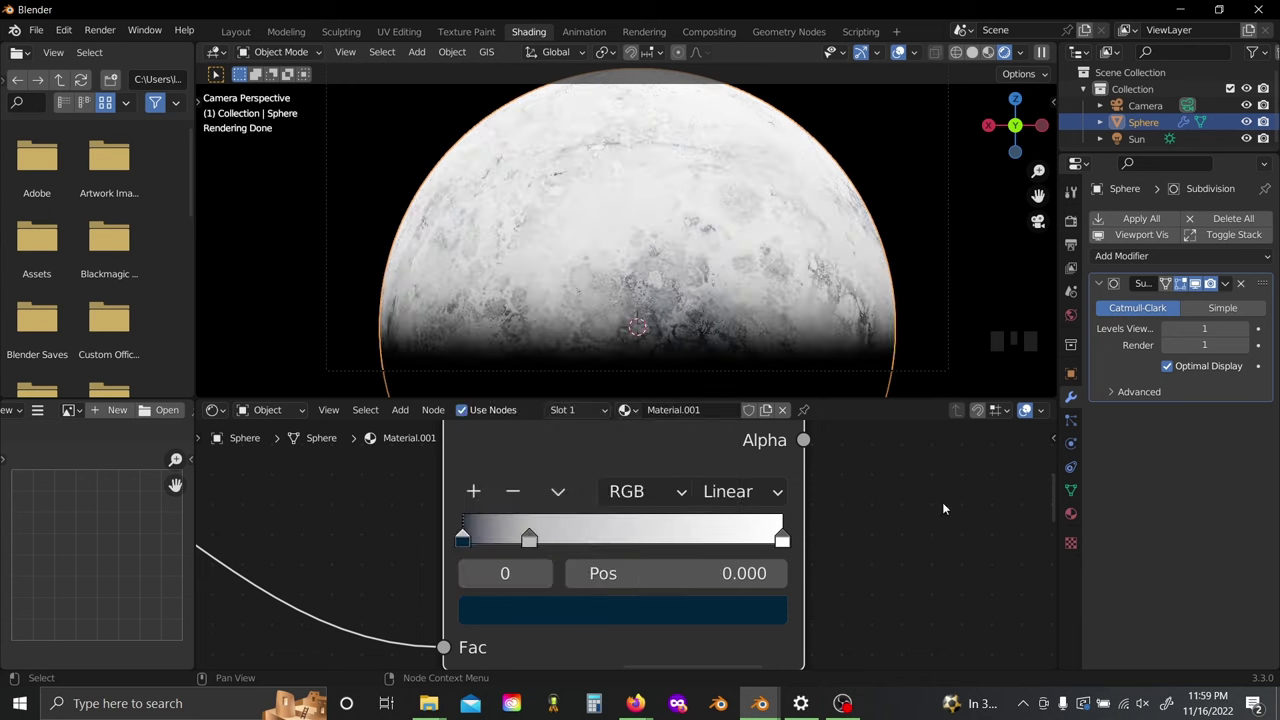
Step: Change the ColorRamp's middle stop to a muted blue
{"action": "left_click", "coordinate": [529, 538]}
{"action": "left_click", "coordinate": [549, 617]}
{"action": "left_click_drag", "start_coordinate": [604, 235], "coordinate": [613, 181]}
{"action": "left_click_drag", "start_coordinate": [630, 535], "coordinate": [535, 535]}
{"action": "mouse_move", "coordinate": [630, 506]}
{"action": "left_mouse_down"}
{"action": "mouse_move", "coordinate": [606, 506]}
{"action": "mouse_move", "coordinate": [666, 506]}
{"action": "mouse_move", "coordinate": [649, 506]}
{"action": "left_mouse_up"}
Step: Set the ColorRamp's last stop to a muted grey-blue with saturation 0.235 and value 0.315
{"action": "left_click", "coordinate": [782, 539]}
{"action": "left_click", "coordinate": [700, 609]}
{"action": "left_click_drag", "start_coordinate": [600, 536], "coordinate": [458, 536]}
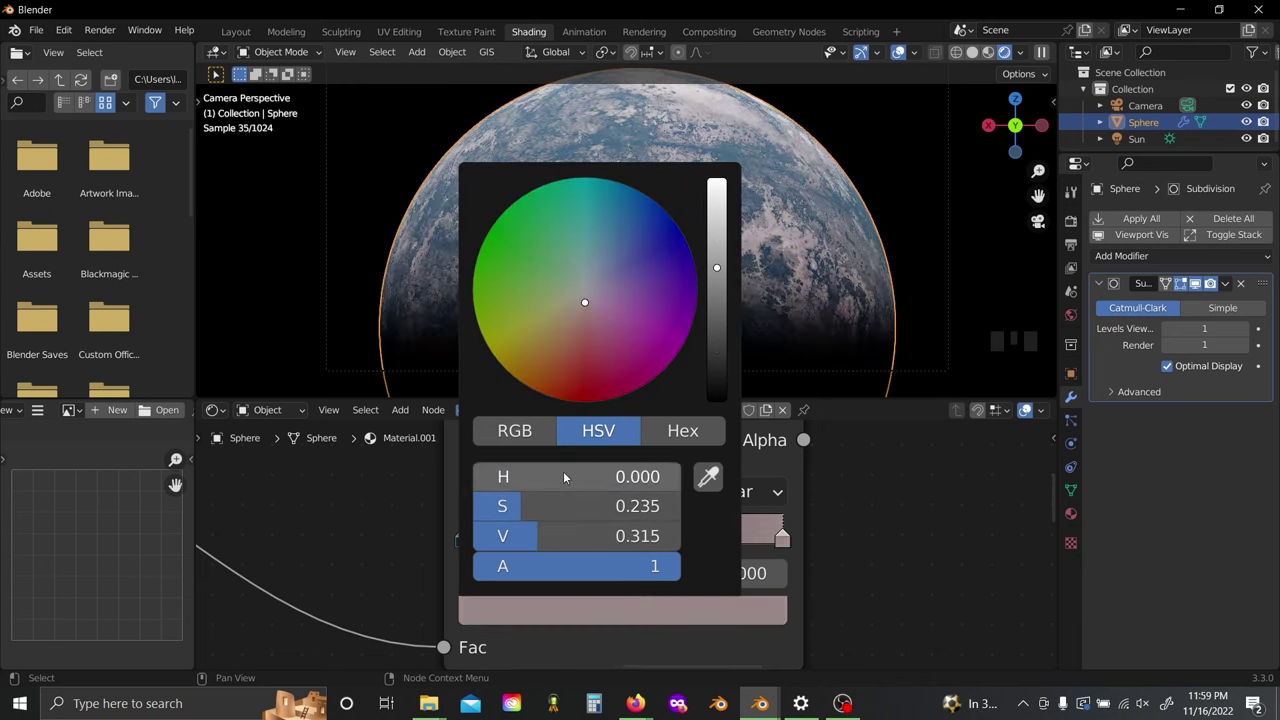
{"action": "left_click_drag", "start_coordinate": [566, 477], "coordinate": [684, 477]}
Step: Move the ColorRamp's middle stop to about the centre of the ramp and add a new stop at position 0.246
{"action": "left_click", "coordinate": [455, 537]}
{"action": "left_click", "coordinate": [462, 539]}
{"action": "left_click_drag", "start_coordinate": [529, 539], "coordinate": [540, 514]}
{"action": "left_click", "coordinate": [462, 538]}
{"action": "left_click", "coordinate": [620, 608]}
{"action": "left_click", "coordinate": [620, 538]}
{"action": "left_click", "coordinate": [475, 491]}
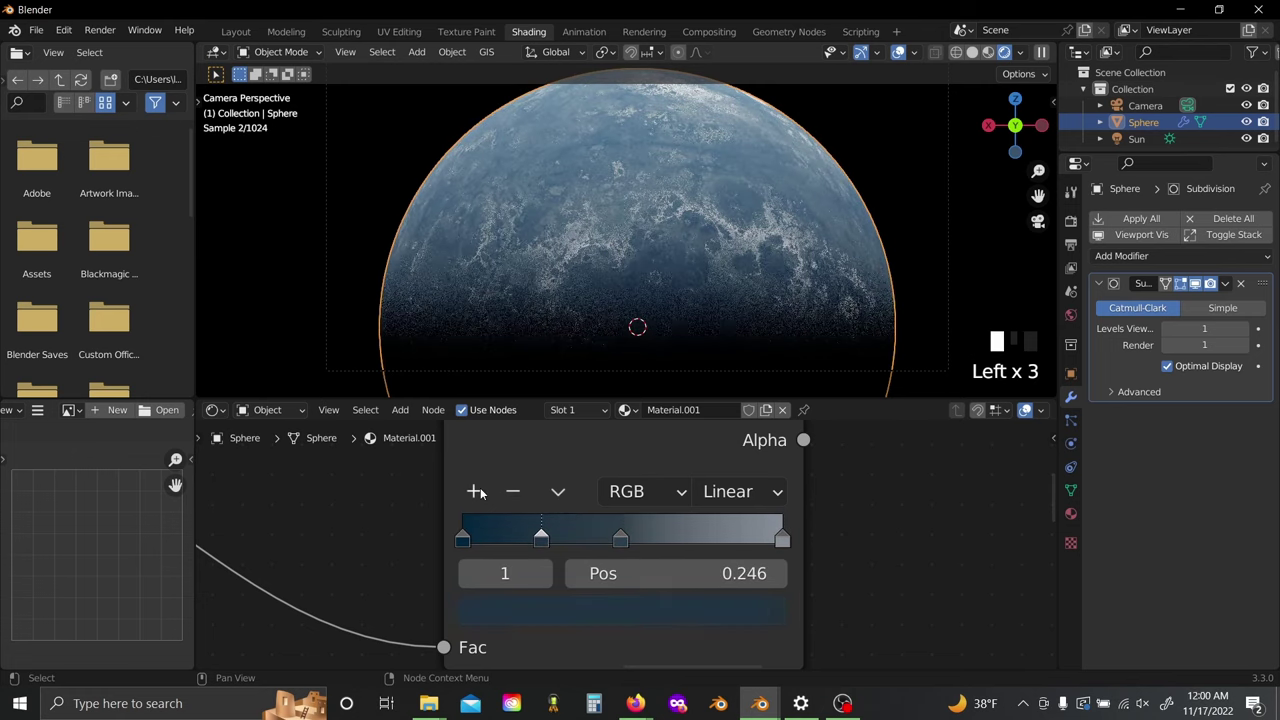
Step: Adjust the colour of the ColorRamp stop at 0.246 to a slightly less saturated dark blue
{"action": "left_click", "coordinate": [600, 609]}
{"action": "mouse_move", "coordinate": [717, 339]}
{"action": "left_mouse_down"}
{"action": "mouse_move", "coordinate": [717, 400]}
{"action": "mouse_move", "coordinate": [717, 283]}
{"action": "mouse_move", "coordinate": [717, 343]}
{"action": "left_mouse_up"}
{"action": "left_click_drag", "start_coordinate": [628, 506], "coordinate": [597, 506]}
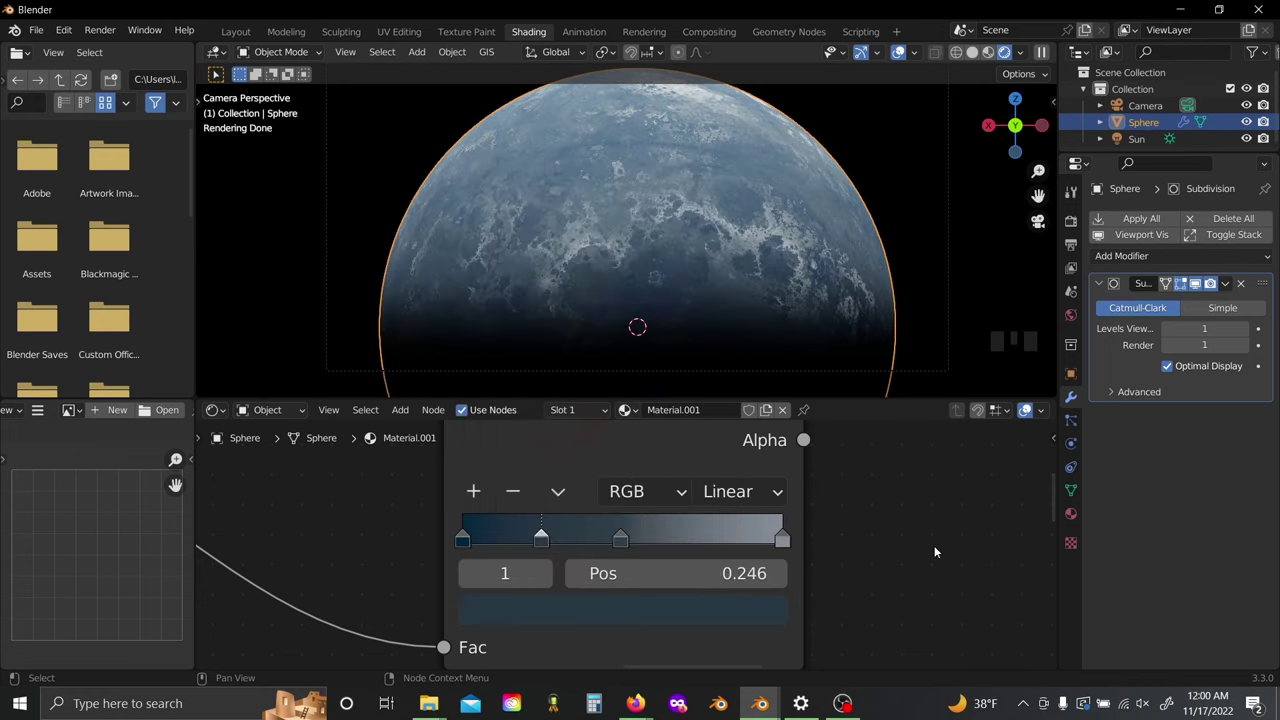
{"action": "middle_click_drag", "start_coordinate": [880, 345], "coordinate": [826, 340]}
{"action": "scroll", "coordinate": [826, 340], "scroll_direction": "up", "scroll_amount": 3}
{"action": "left_click", "coordinate": [1038, 220]}
Step: Insert a Hue Saturation Value node between the ColorRamp and the Principled BSDF's Base Color
{"action": "scroll", "coordinate": [902, 508], "scroll_direction": "down", "scroll_amount": 4}
{"action": "middle_click_drag", "start_coordinate": [902, 508], "coordinate": [514, 545]}
{"action": "scroll", "coordinate": [564, 533], "scroll_direction": "down", "scroll_amount": 3}
{"action": "scroll", "coordinate": [564, 533], "scroll_direction": "up", "scroll_amount": 2}
{"action": "key", "text": "shift+a"}
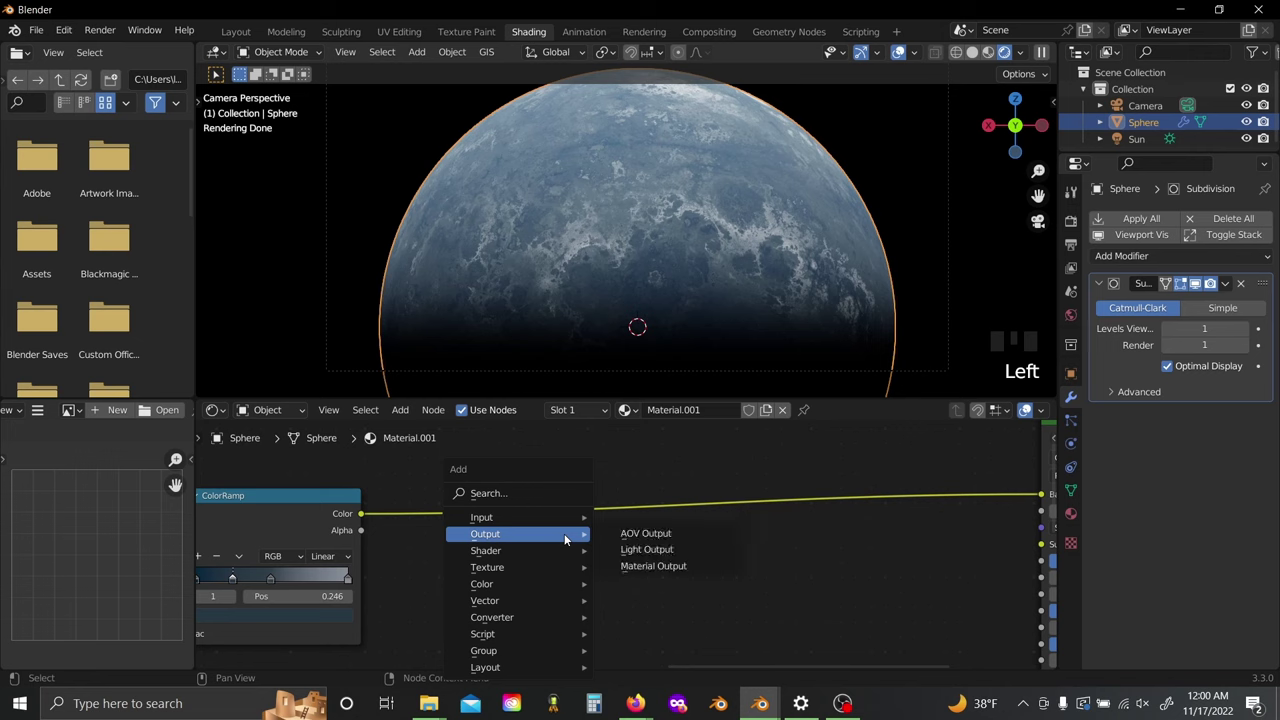
{"action": "type", "text": "shs"}
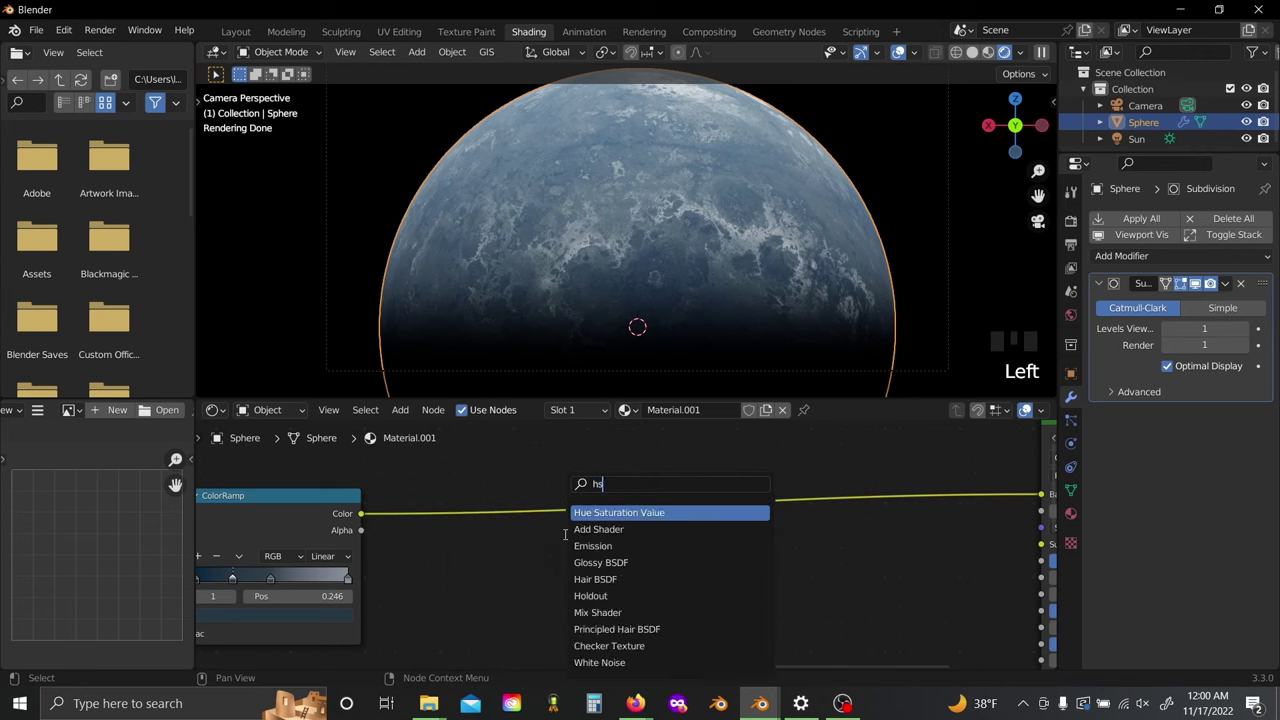
{"action": "key", "text": "Return"}
{"action": "left_click", "coordinate": [540, 545]}
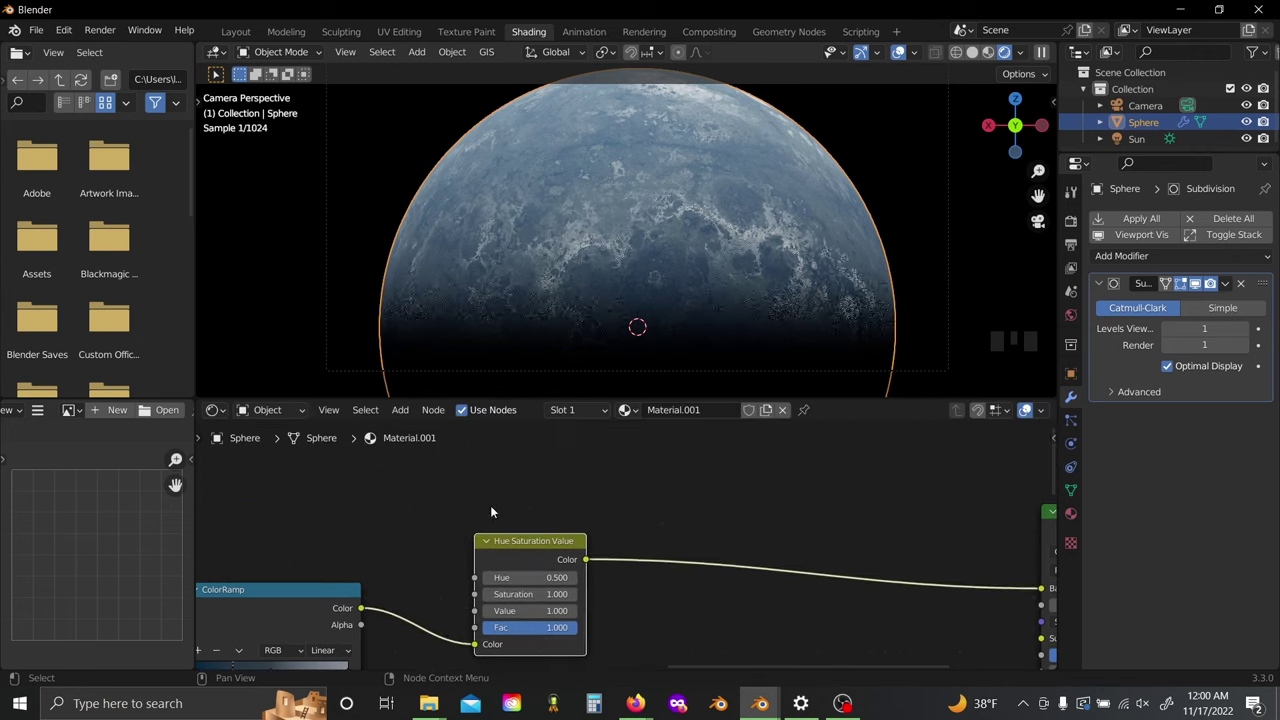
{"action": "middle_click_drag", "start_coordinate": [540, 545], "coordinate": [566, 506]}
{"action": "scroll", "coordinate": [566, 506], "scroll_direction": "up", "scroll_amount": 8}
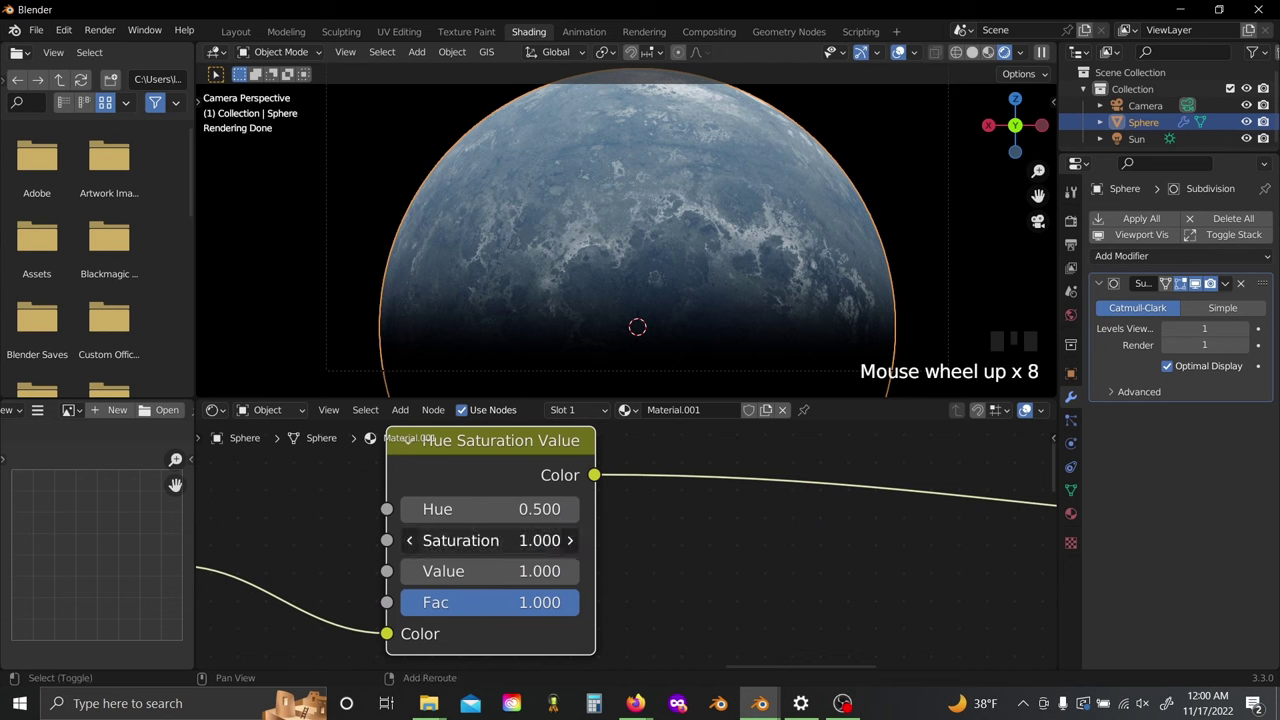
Step: Set the saturation of the Hue Saturation Value node to 0.820
{"action": "mouse_move", "coordinate": [520, 540]}
{"action": "left_mouse_down", "text": "shift"}
{"action": "mouse_move", "coordinate": [480, 540]}
{"action": "mouse_move", "coordinate": [507, 540]}
{"action": "left_mouse_up", "text": "shift"}
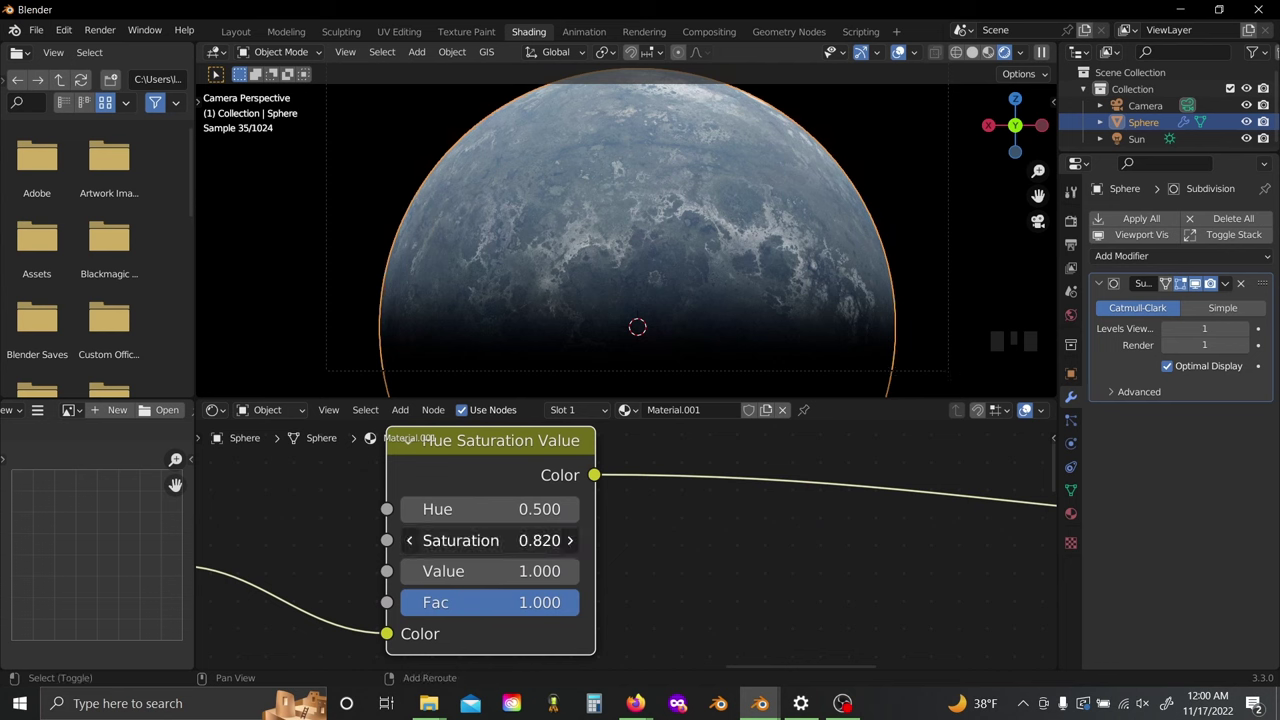
{"action": "left_click", "coordinate": [671, 543]}
Step: Insert a MixRGB node between the Hue Saturation Value node and the Principled BSDF's Base Color
{"action": "scroll", "coordinate": [671, 543], "scroll_direction": "down", "scroll_amount": 4}
{"action": "middle_click_drag", "start_coordinate": [604, 589], "coordinate": [296, 591]}
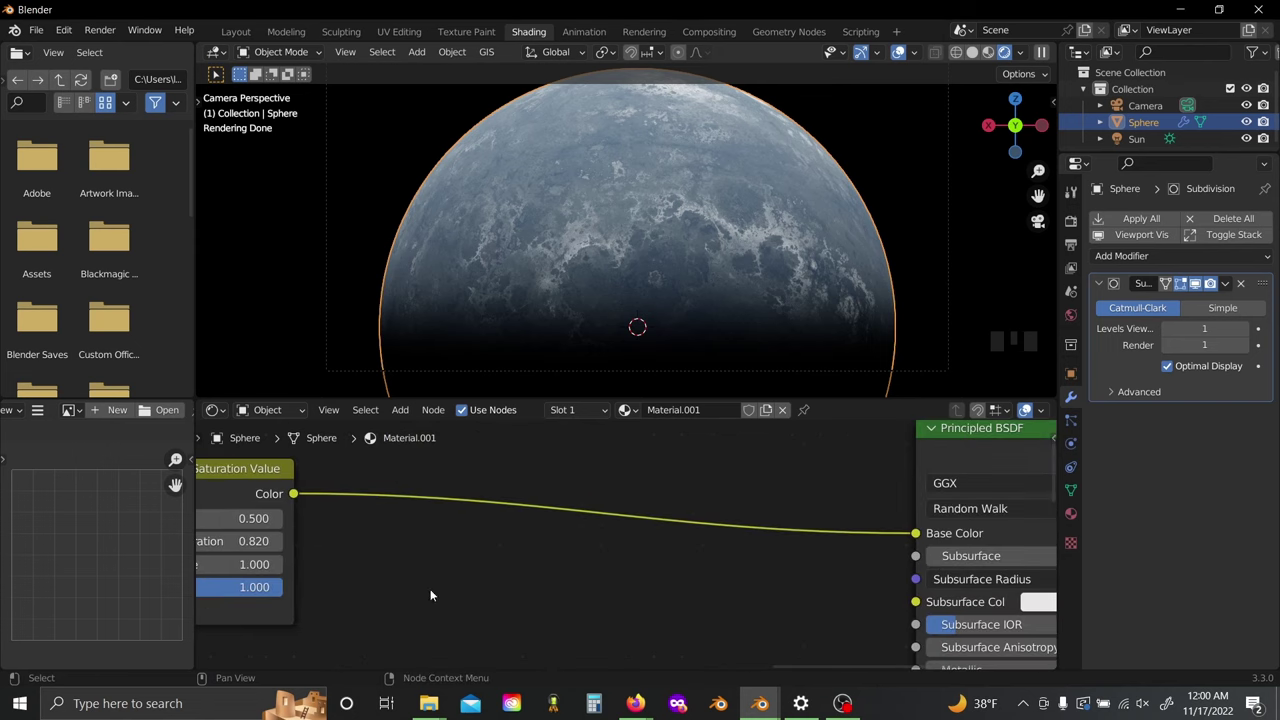
{"action": "key", "text": "shift+a"}
{"action": "left_click", "coordinate": [430, 491]}
{"action": "type", "text": "mi"}
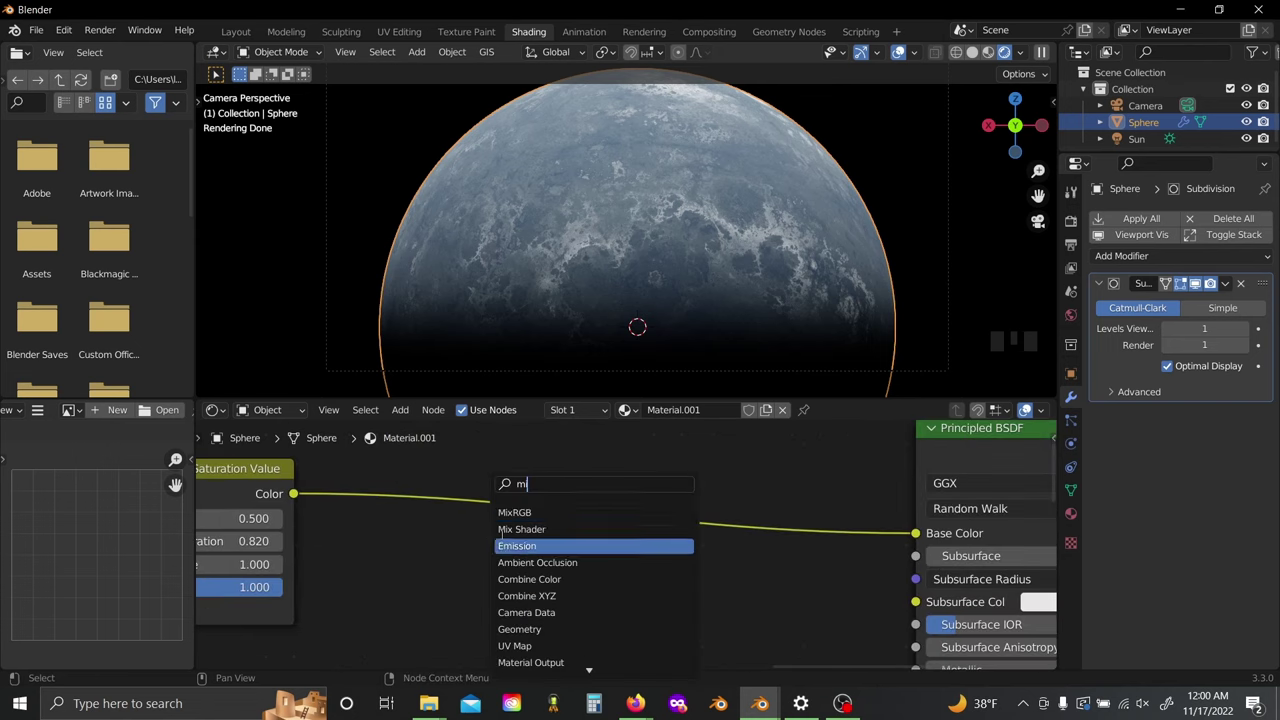
{"action": "left_click", "coordinate": [514, 512]}
{"action": "left_click", "coordinate": [600, 478]}
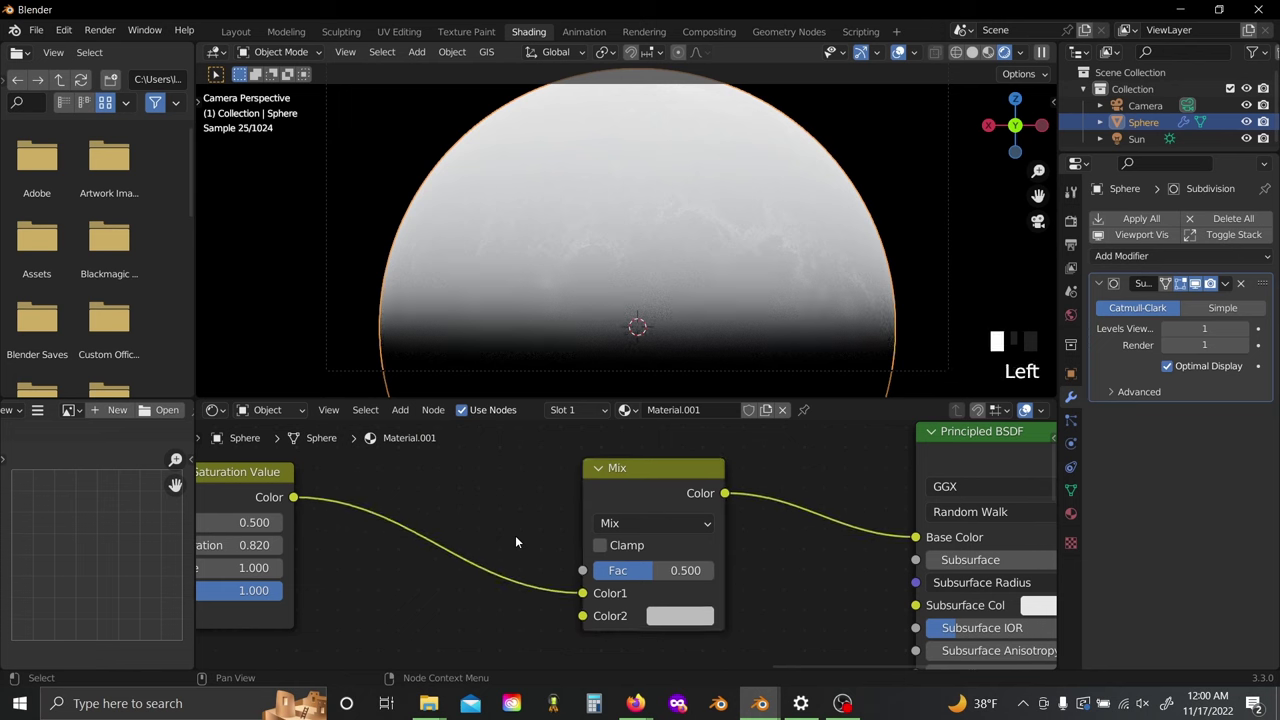
Step: Set the Mix node to Add with factor 0.133 and a pale blue Color2 of hue 0.570, saturation 0.679 and value 0.382
{"action": "left_click", "coordinate": [681, 526]}
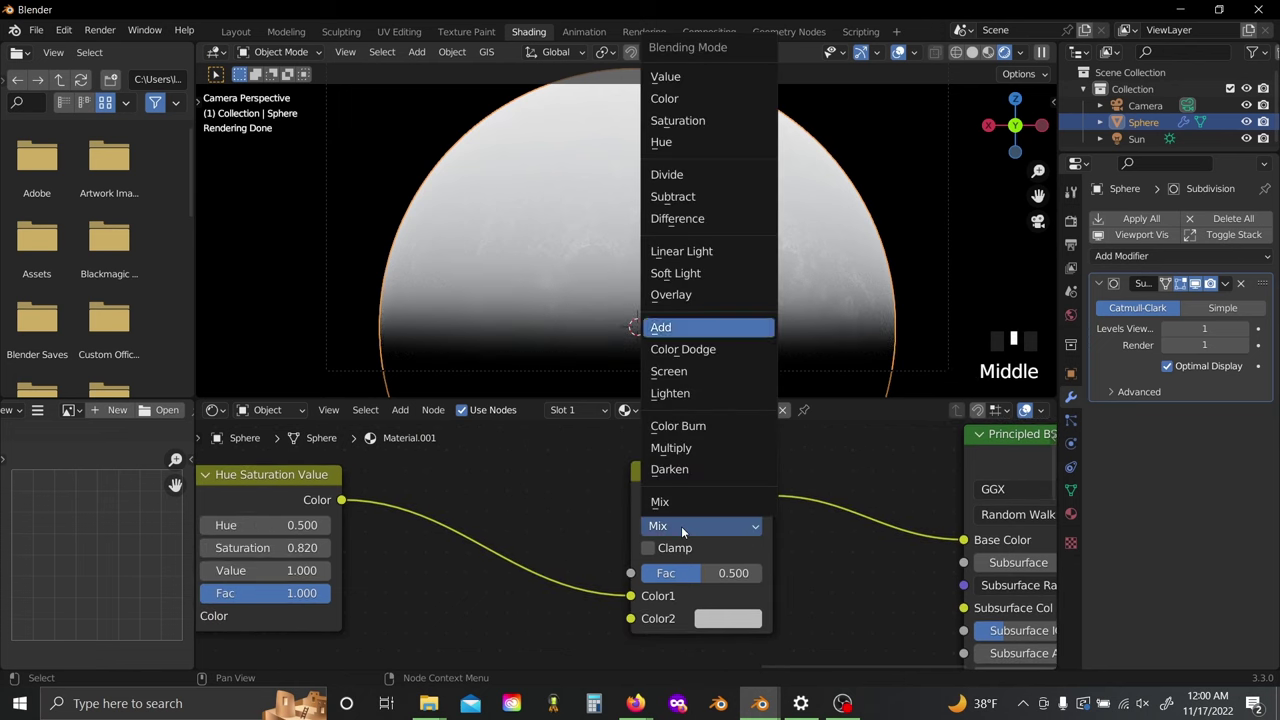
{"action": "left_click", "coordinate": [681, 526]}
{"action": "left_click", "coordinate": [720, 620]}
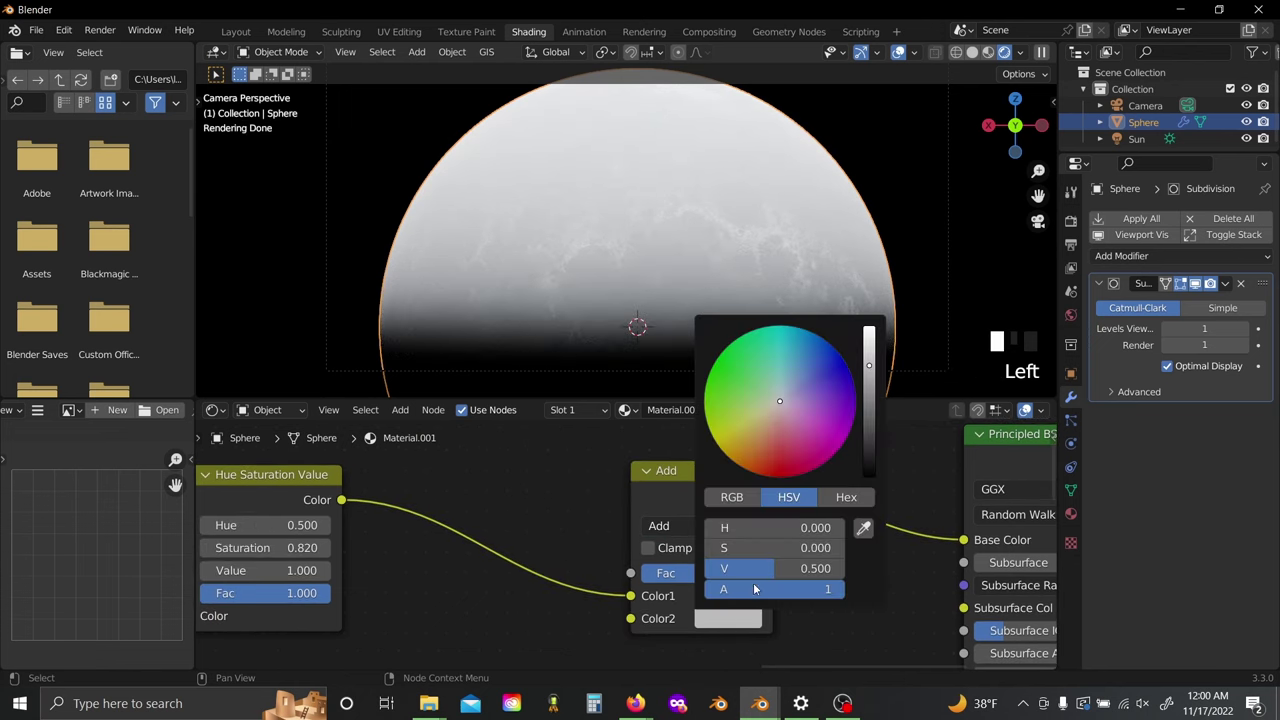
{"action": "left_click_drag", "start_coordinate": [790, 367], "coordinate": [797, 327]}
{"action": "left_click_drag", "start_coordinate": [815, 548], "coordinate": [789, 547]}
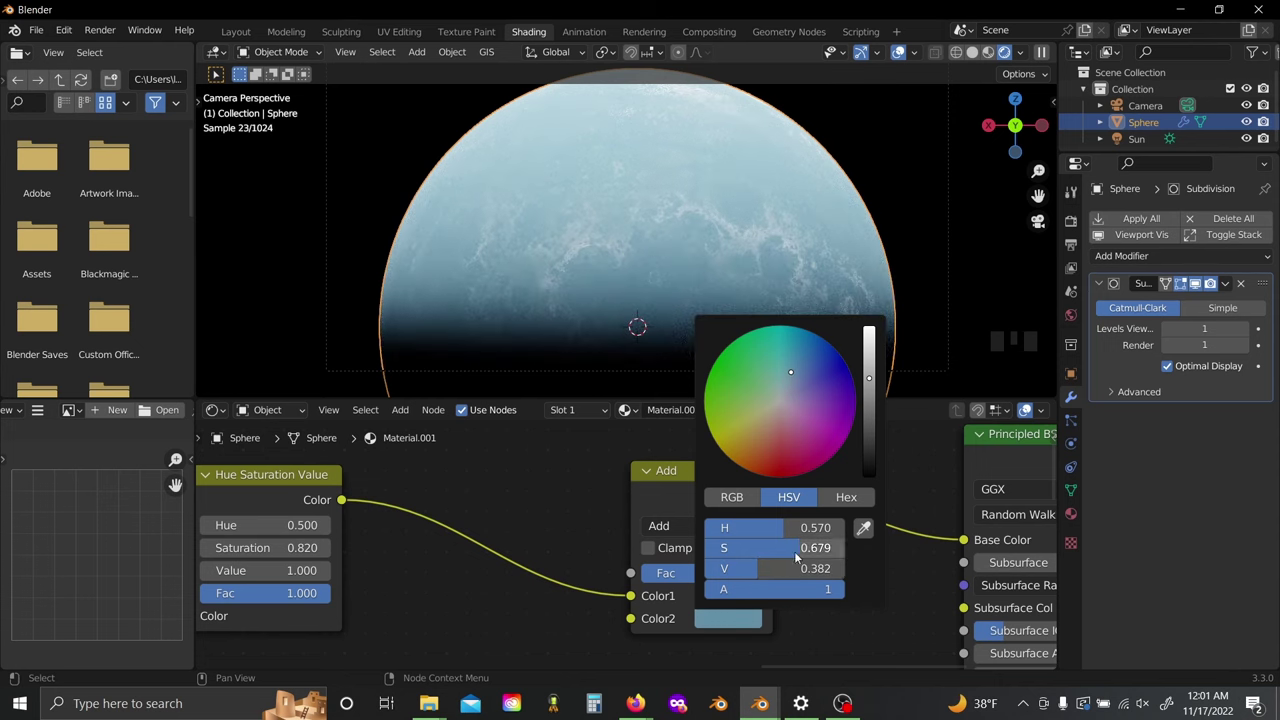
{"action": "left_click", "coordinate": [564, 558]}
{"action": "left_click_drag", "start_coordinate": [690, 572], "coordinate": [558, 551]}
Step: Add a Layer Weight node in the free space above the ColorRamp and Hue Saturation Value nodes
{"action": "scroll", "coordinate": [522, 538], "scroll_direction": "down", "scroll_amount": 6}
{"action": "scroll", "coordinate": [594, 580], "scroll_direction": "up", "scroll_amount": 1}
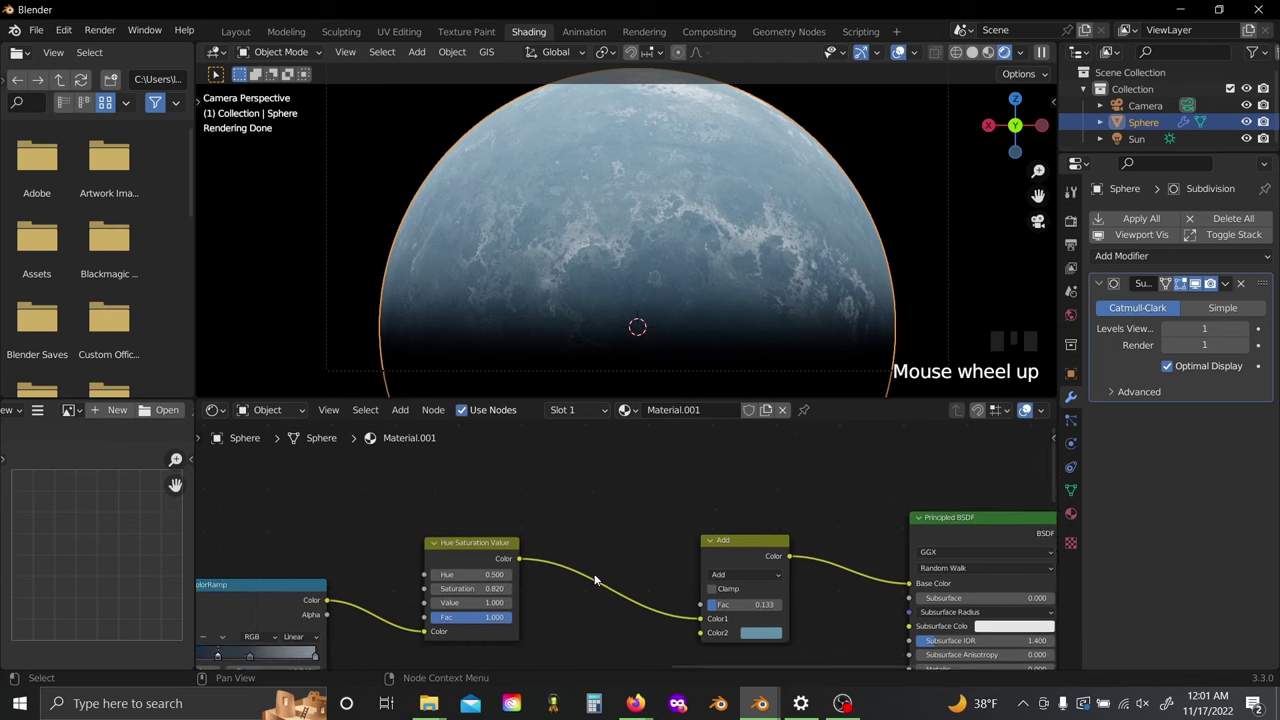
{"action": "key", "text": "shift+a"}
{"action": "key", "text": "s"}
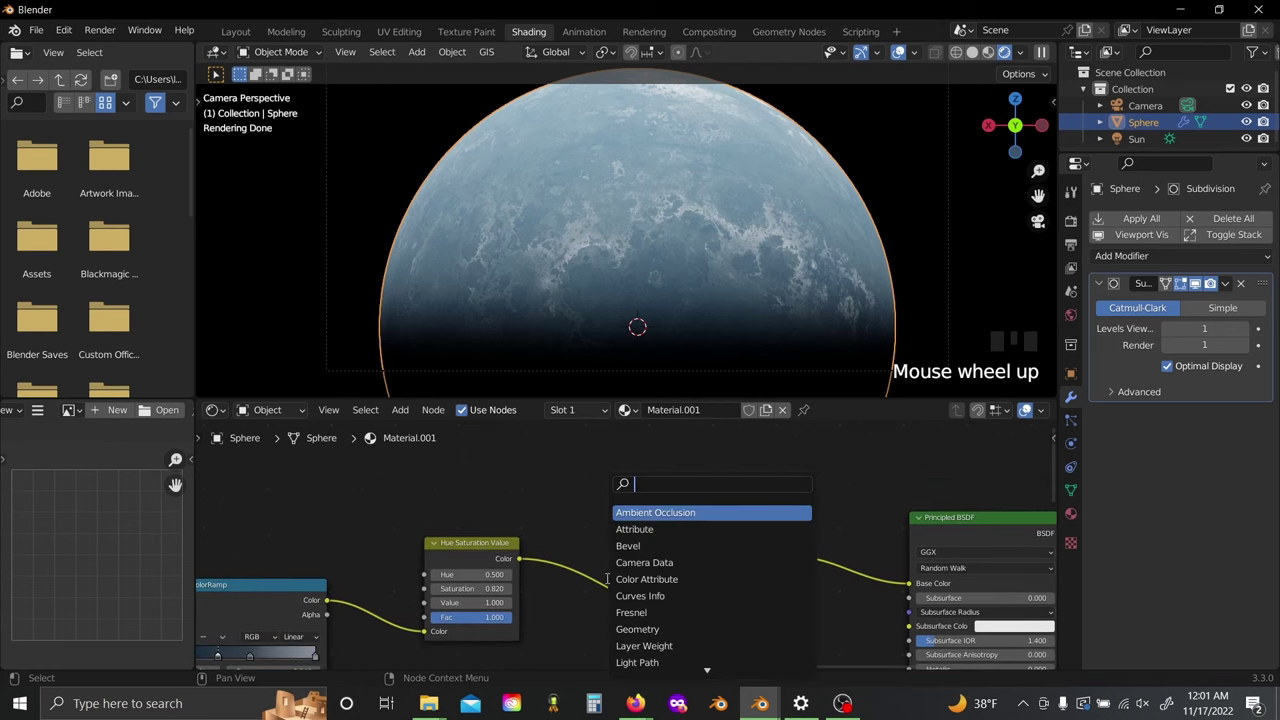
{"action": "type", "text": "lay"}
{"action": "key", "text": "Return"}
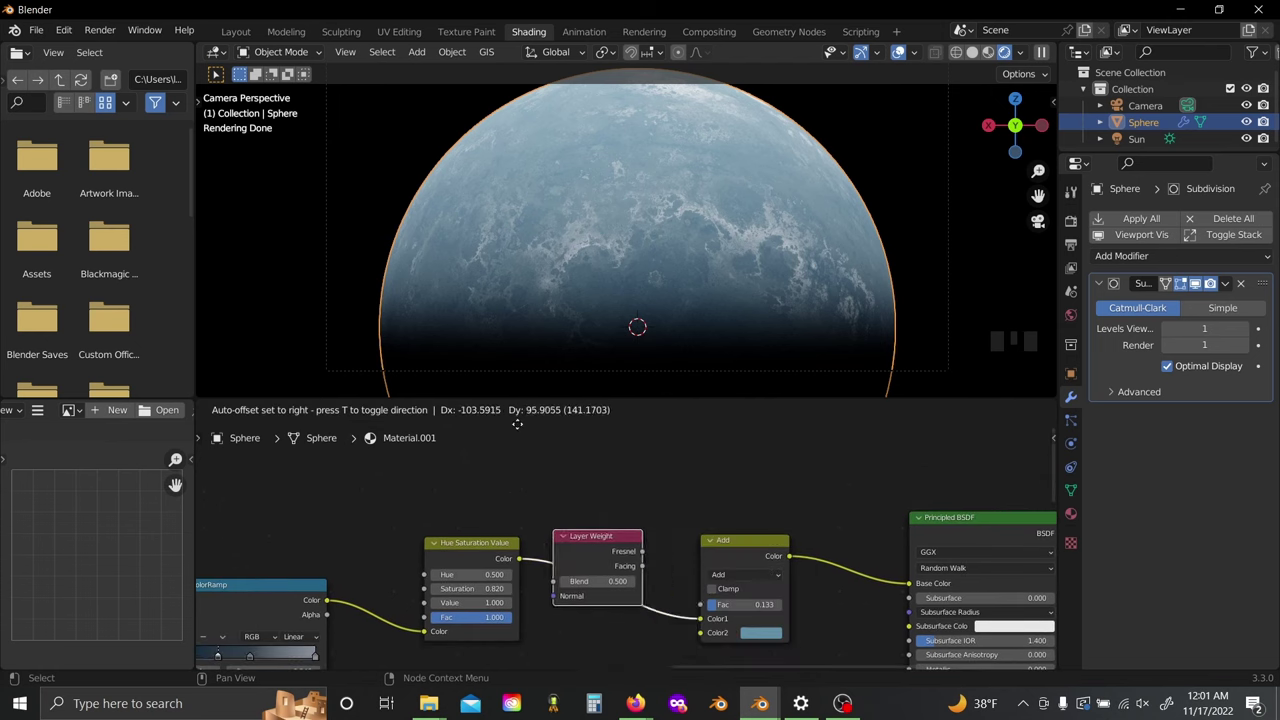
{"action": "left_click", "coordinate": [294, 480]}
Step: Set the Layer Weight node's Blend to 0.610
{"action": "middle_click_drag", "start_coordinate": [589, 566], "coordinate": [807, 516]}
{"action": "scroll", "coordinate": [632, 554], "scroll_direction": "up", "scroll_amount": 3}
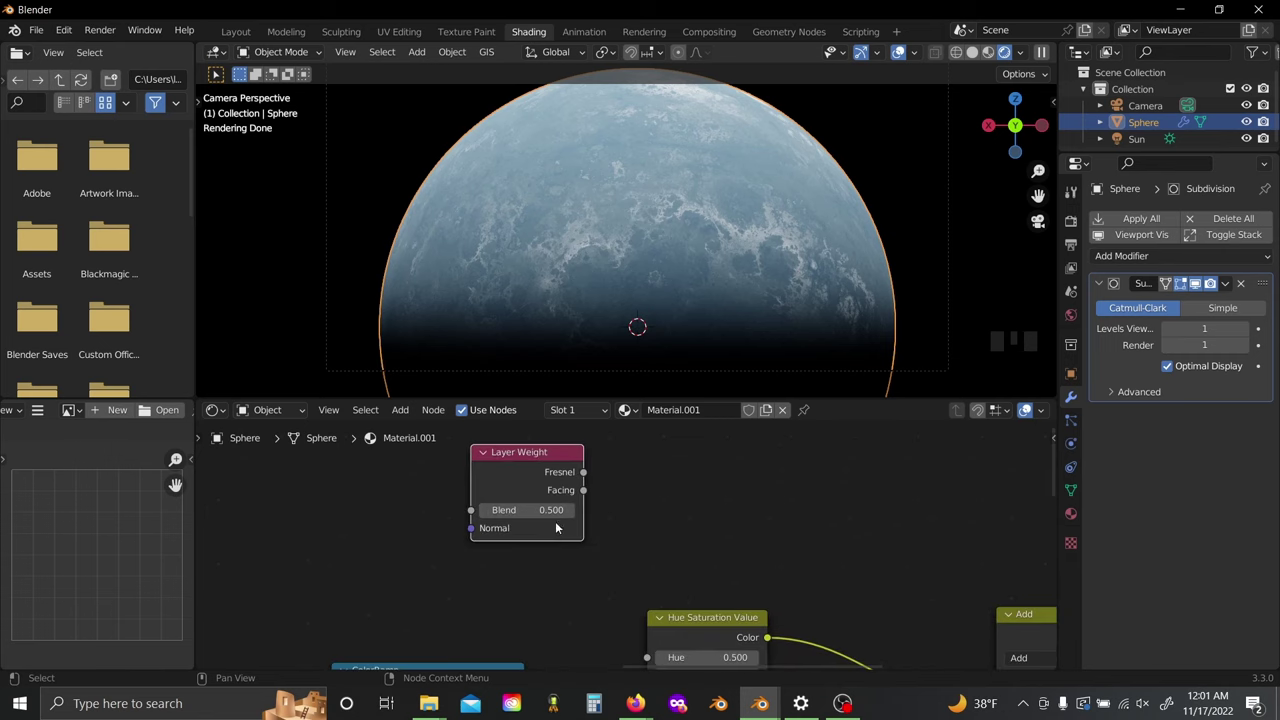
{"action": "left_click", "coordinate": [514, 502], "text": "shift"}
{"action": "left_click_drag", "start_coordinate": [526, 510], "coordinate": [556, 510], "text": "shift"}
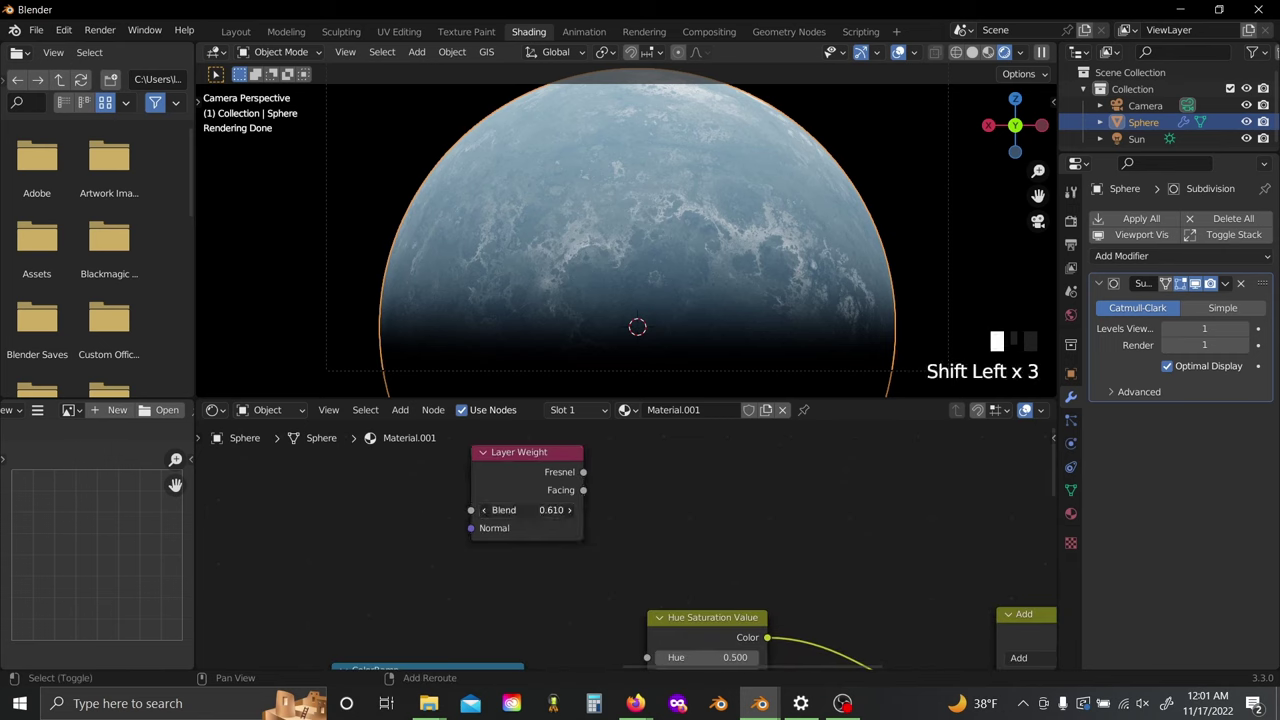
Step: Add a Math node beside the Layer Weight node and connect the Fresnel output to its first Value input
{"action": "middle_click_drag", "start_coordinate": [821, 570], "coordinate": [611, 548]}
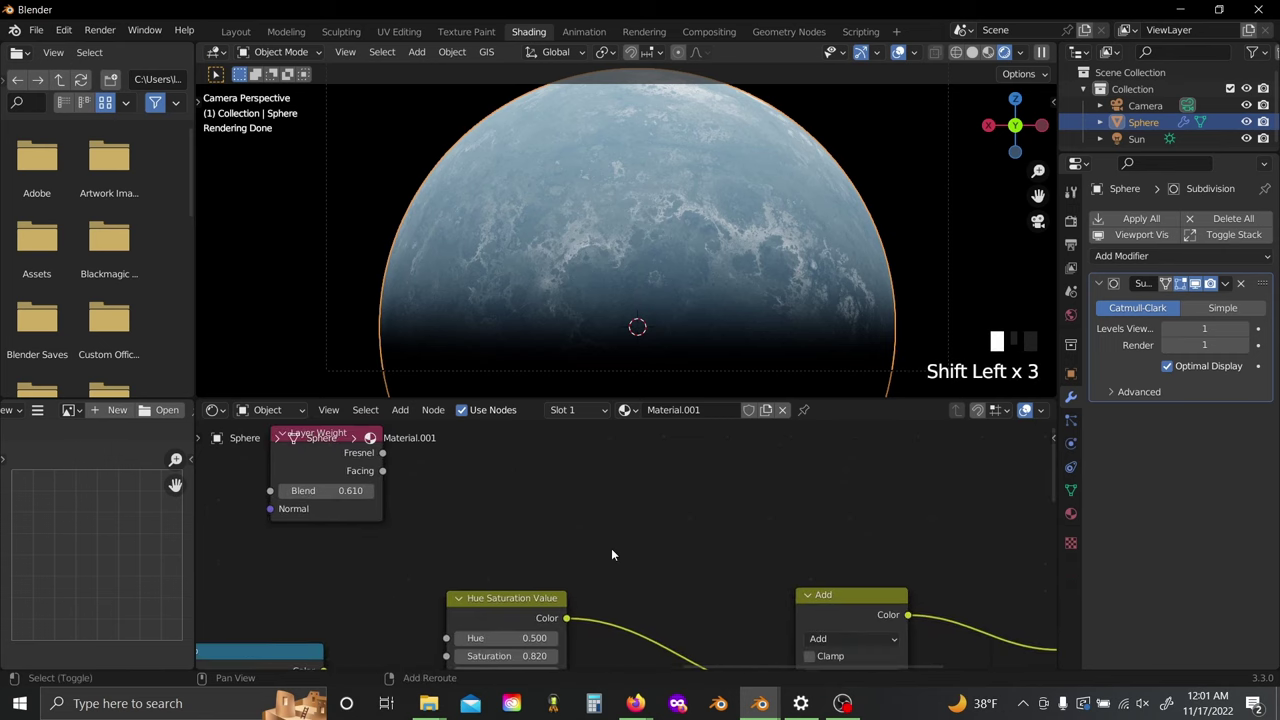
{"action": "key", "text": "shift+a"}
{"action": "type", "text": "m"}
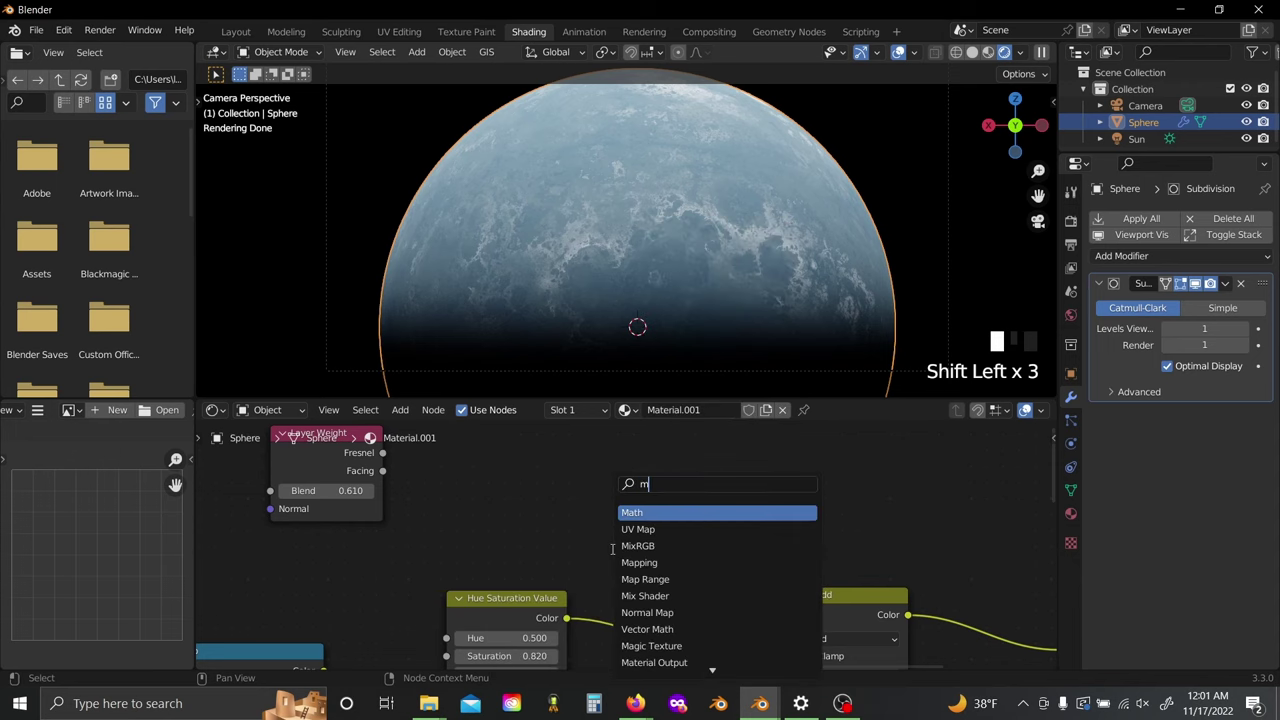
{"action": "type", "text": "ath"}
{"action": "key", "text": "Down"}
{"action": "key", "text": "Up"}
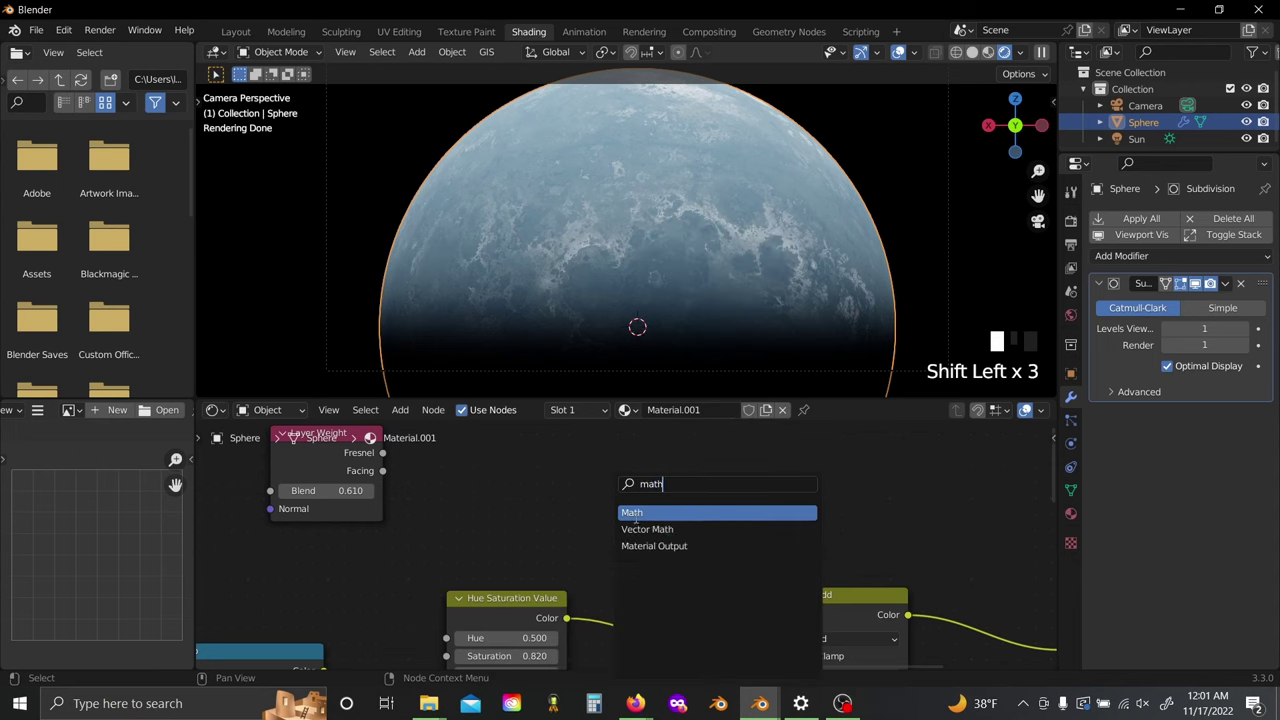
{"action": "key", "text": "Return"}
{"action": "left_click", "coordinate": [381, 477]}
{"action": "left_click_drag", "start_coordinate": [381, 477], "coordinate": [592, 543]}
{"action": "left_click_drag", "start_coordinate": [640, 497], "coordinate": [575, 502]}
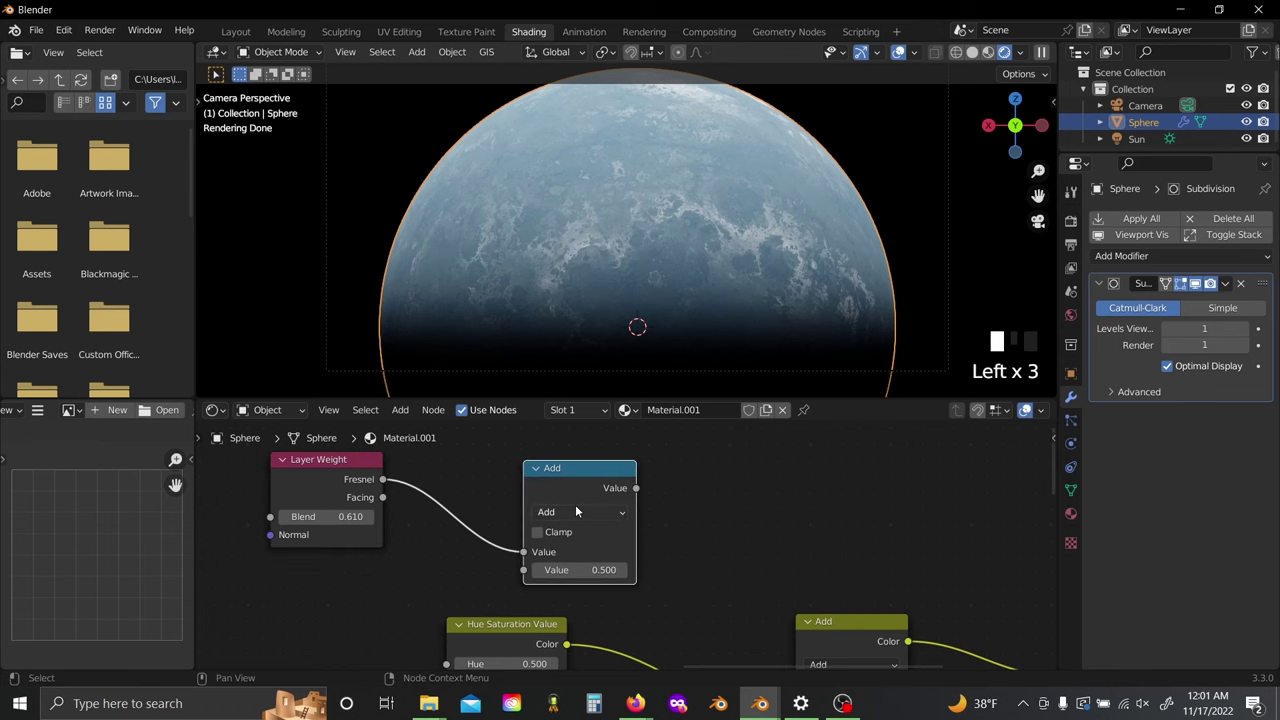
Step: Set the Math node's operation to Divide with a second value of 2
{"action": "left_click", "coordinate": [576, 511]}
{"action": "left_click", "coordinate": [552, 363]}
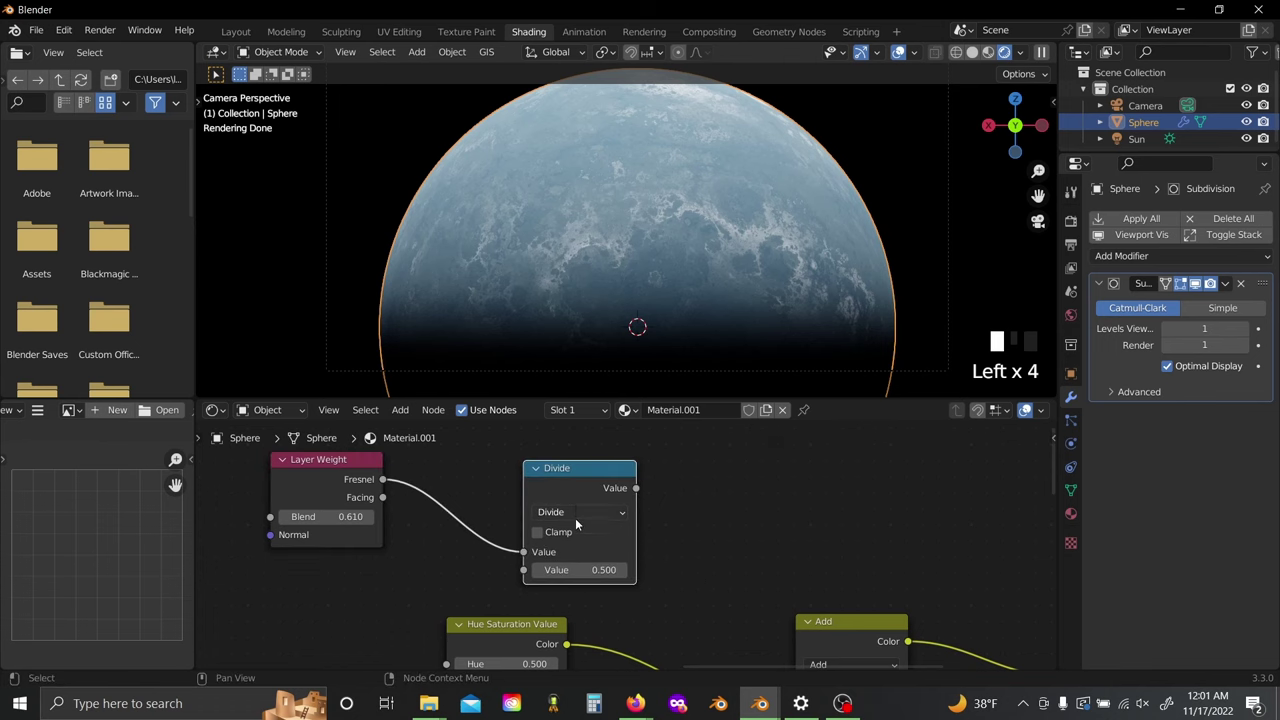
{"action": "left_click", "coordinate": [582, 574]}
{"action": "type", "text": "2"}
{"action": "key", "text": "Return"}
Step: Connect the Divide node's Value output to the Fac input of the Add colour node
{"action": "middle_click_drag", "start_coordinate": [640, 515], "coordinate": [615, 474]}
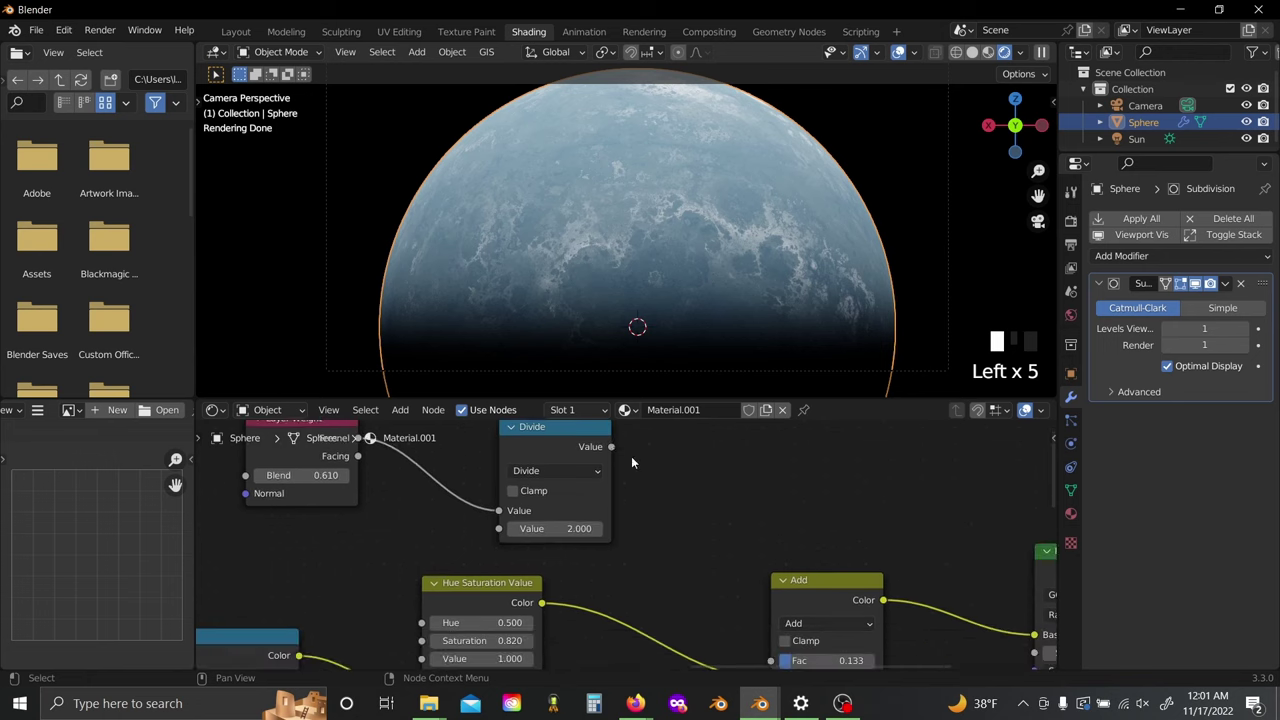
{"action": "left_click_drag", "start_coordinate": [611, 446], "coordinate": [776, 559]}
{"action": "left_click", "coordinate": [776, 559]}
{"action": "middle_click_drag", "start_coordinate": [614, 479], "coordinate": [832, 639]}
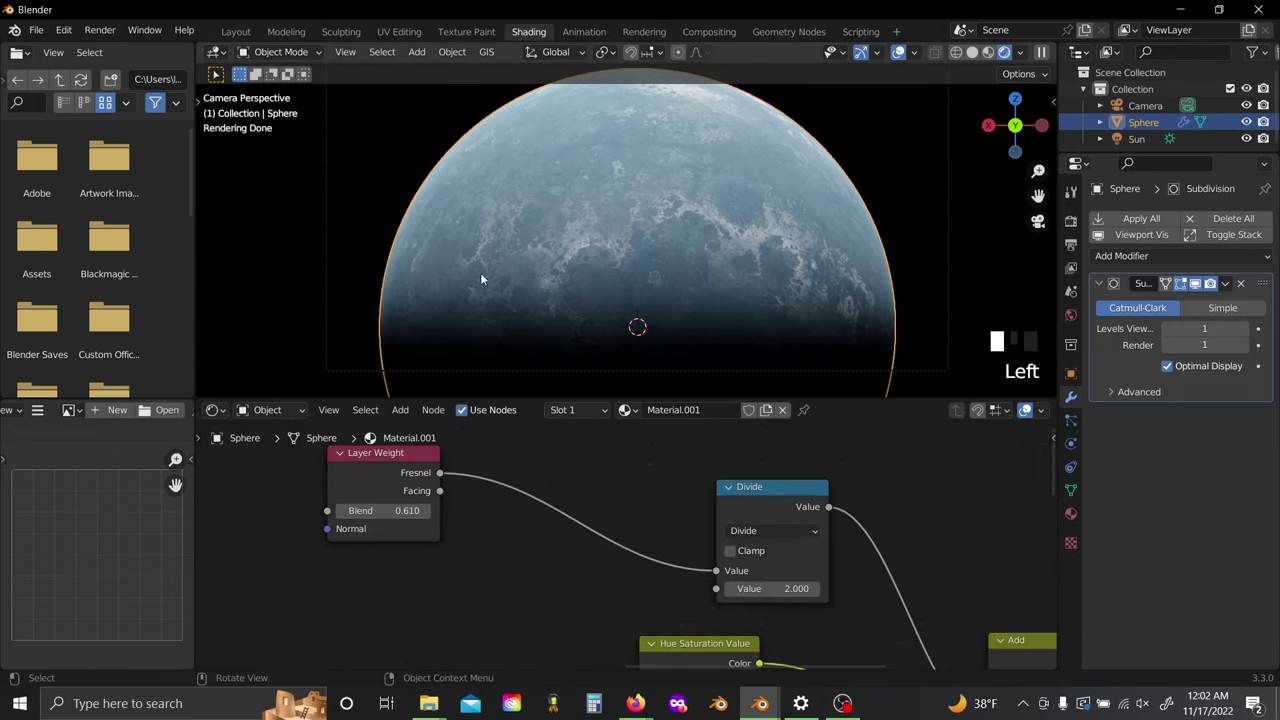
Step: Move the Layer Weight node away from the Divide node and insert a ColorRamp on the link between them
{"action": "left_click", "coordinate": [380, 490]}
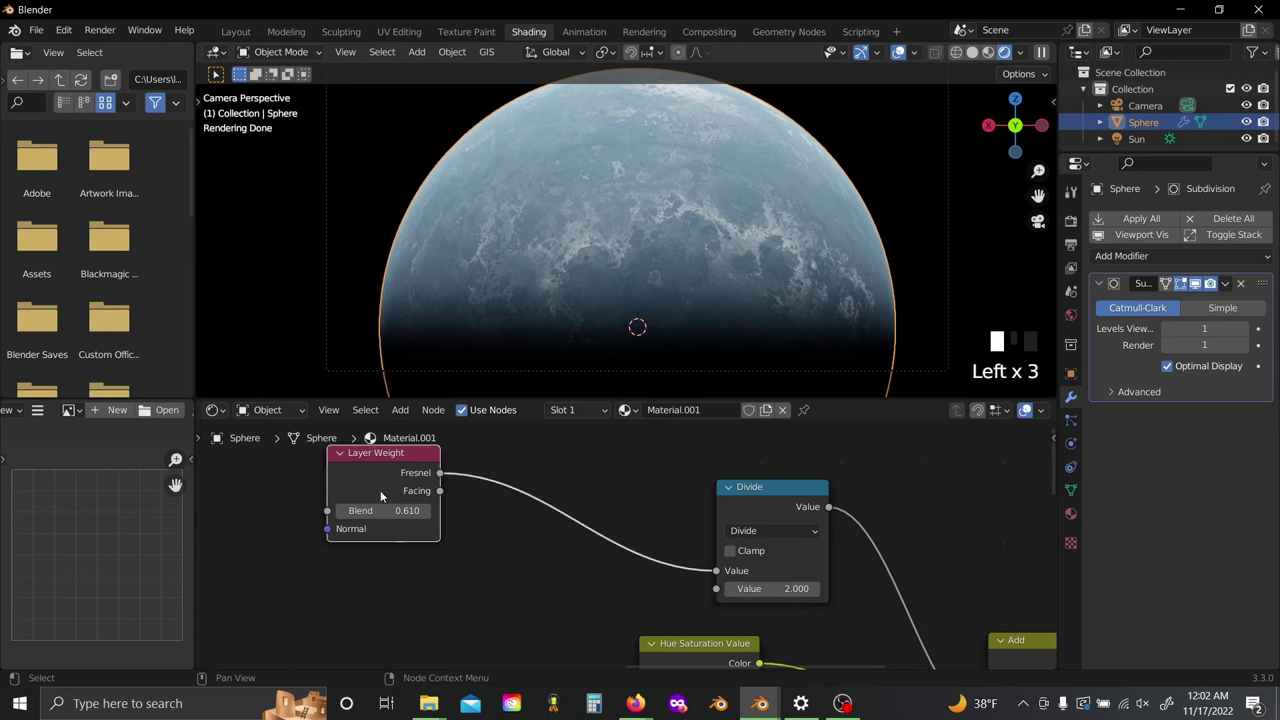
{"action": "middle_click_drag", "start_coordinate": [500, 495], "coordinate": [664, 529]}
{"action": "left_click_drag", "start_coordinate": [598, 512], "coordinate": [361, 497]}
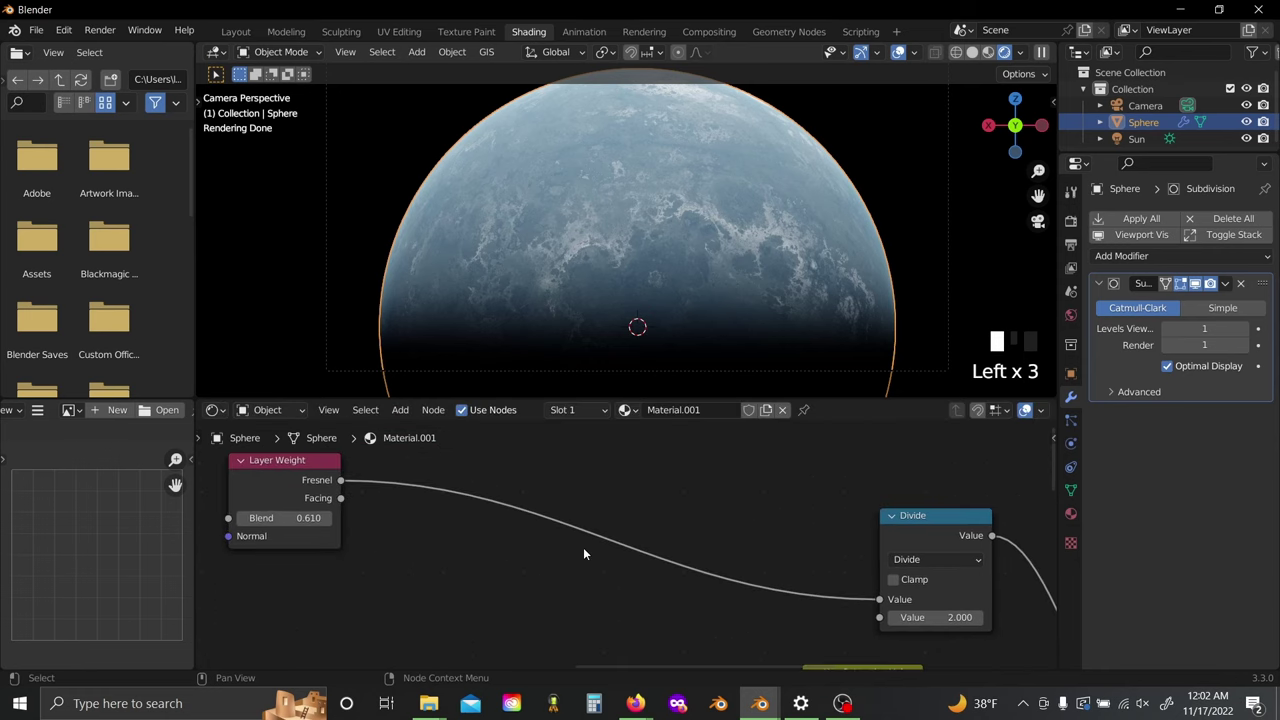
{"action": "key", "text": "shift+a"}
{"action": "type", "text": "scolo"}
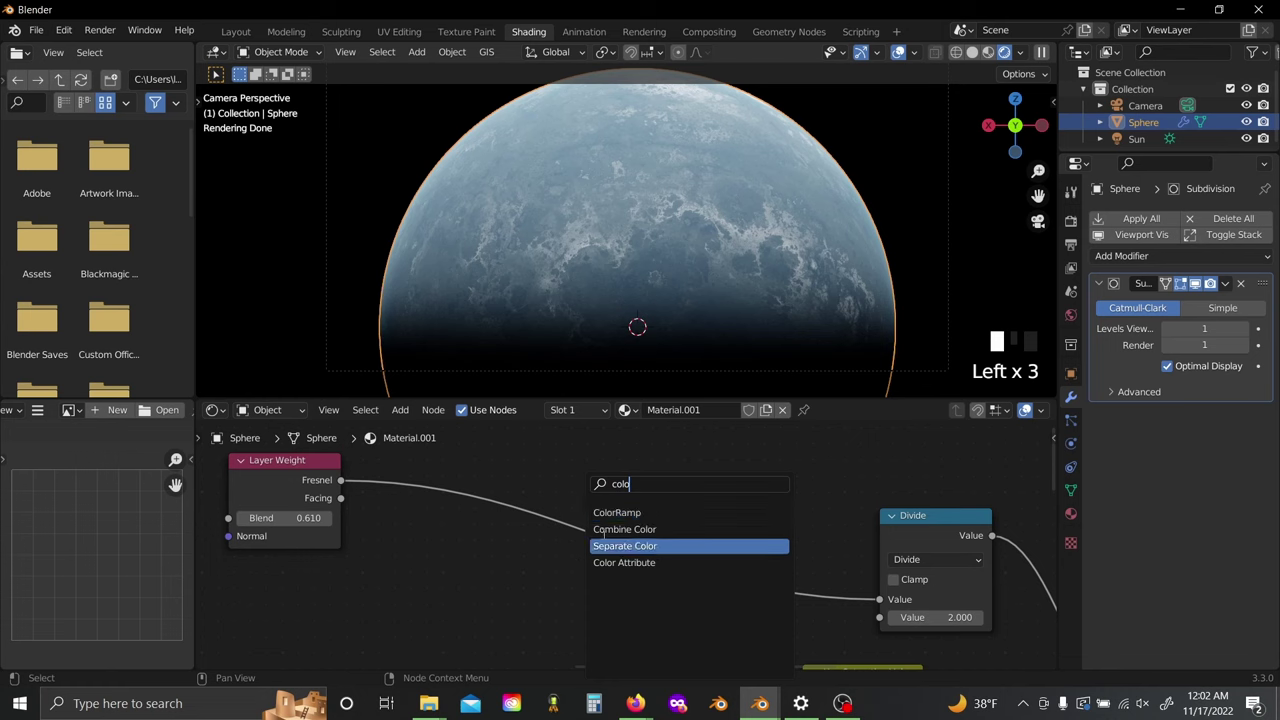
{"action": "left_click", "coordinate": [603, 514]}
Step: Darken the white end stop of the Fresnel ColorRamp to a light grey, keeping it at position 1.000
{"action": "scroll", "coordinate": [605, 520], "scroll_direction": "up", "scroll_amount": 3}
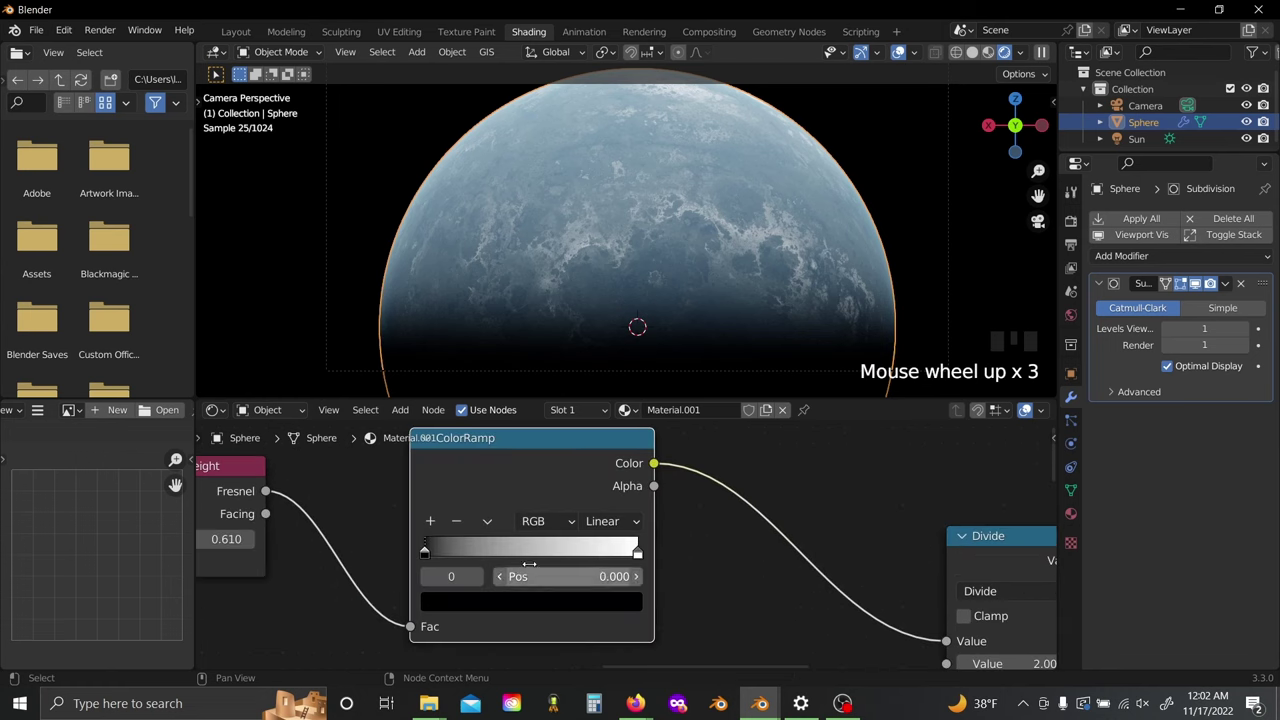
{"action": "left_click", "coordinate": [637, 550]}
{"action": "left_click", "coordinate": [620, 603]}
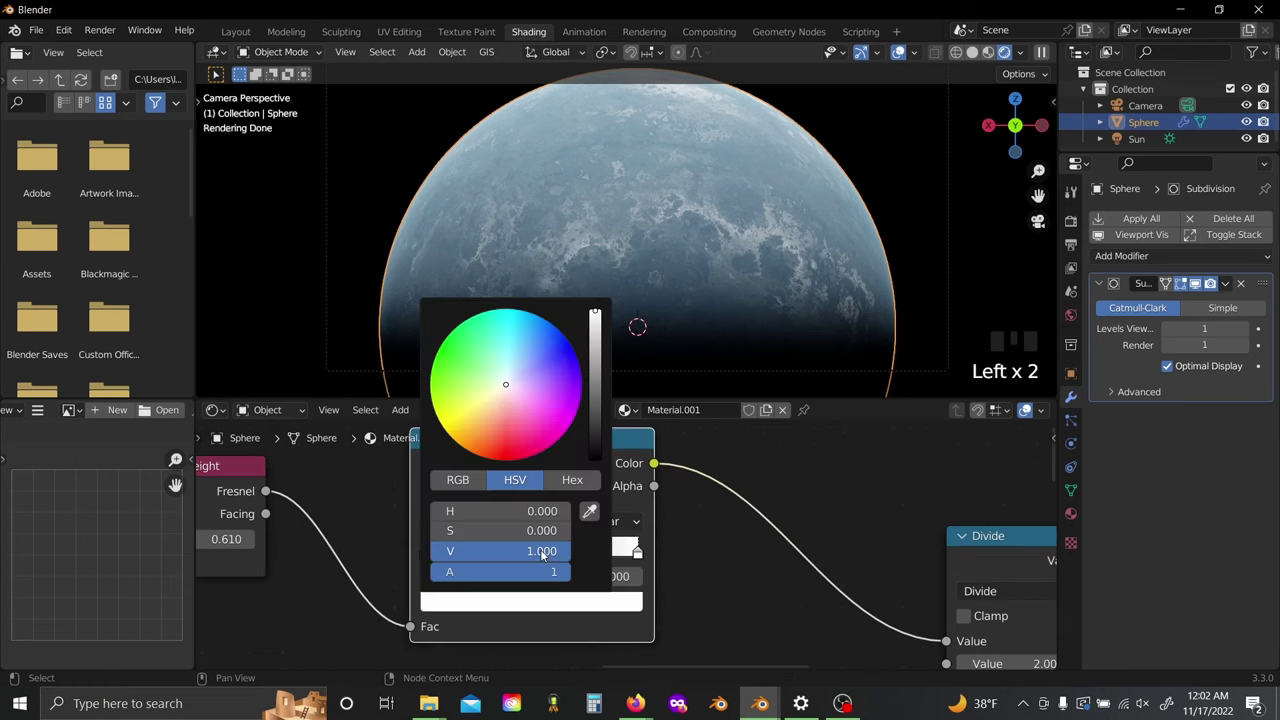
{"action": "left_click_drag", "start_coordinate": [543, 555], "coordinate": [480, 555]}
{"action": "left_click_drag", "start_coordinate": [637, 551], "coordinate": [752, 551]}
{"action": "scroll", "coordinate": [751, 544], "scroll_direction": "down", "scroll_amount": 5}
{"action": "middle_click_drag", "start_coordinate": [700, 550], "coordinate": [528, 528]}
{"action": "left_click", "coordinate": [601, 540]}
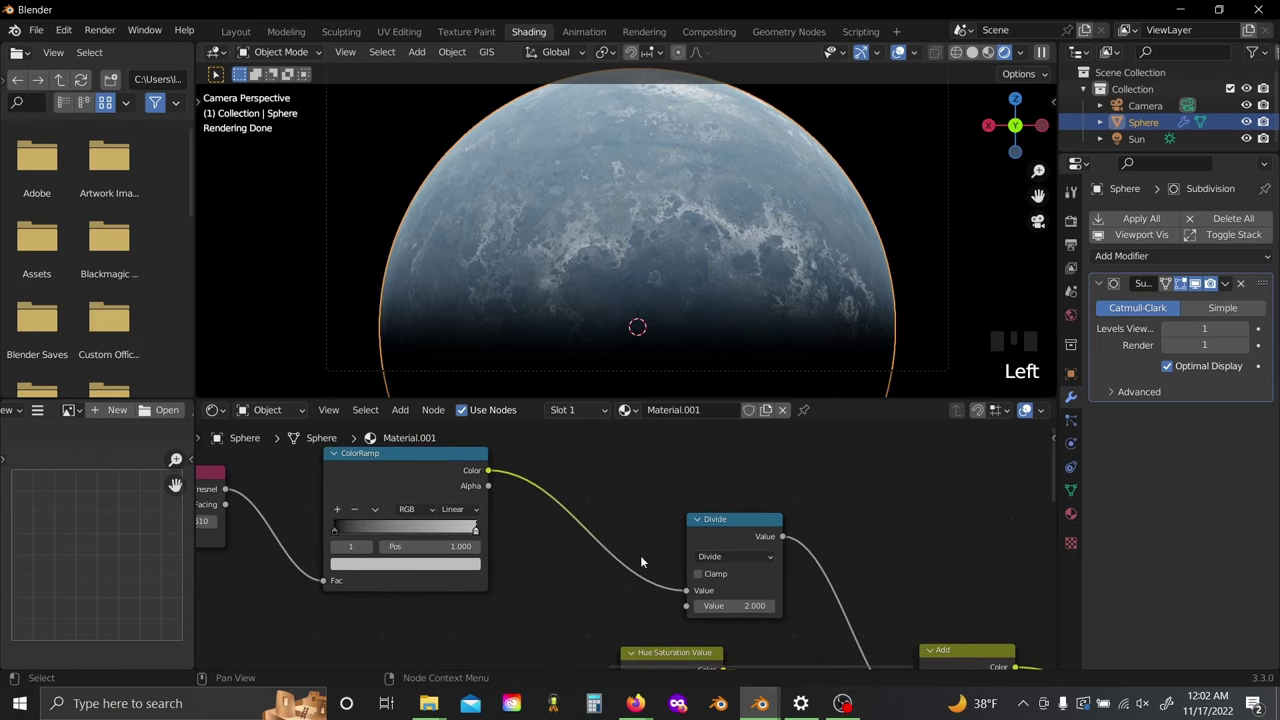
Step: Add a Bump node below the Add colour node, beside the lower part of the Principled BSDF
{"action": "middle_click_drag", "start_coordinate": [641, 561], "coordinate": [425, 520]}
{"action": "scroll", "coordinate": [736, 567], "scroll_direction": "down", "scroll_amount": 3}
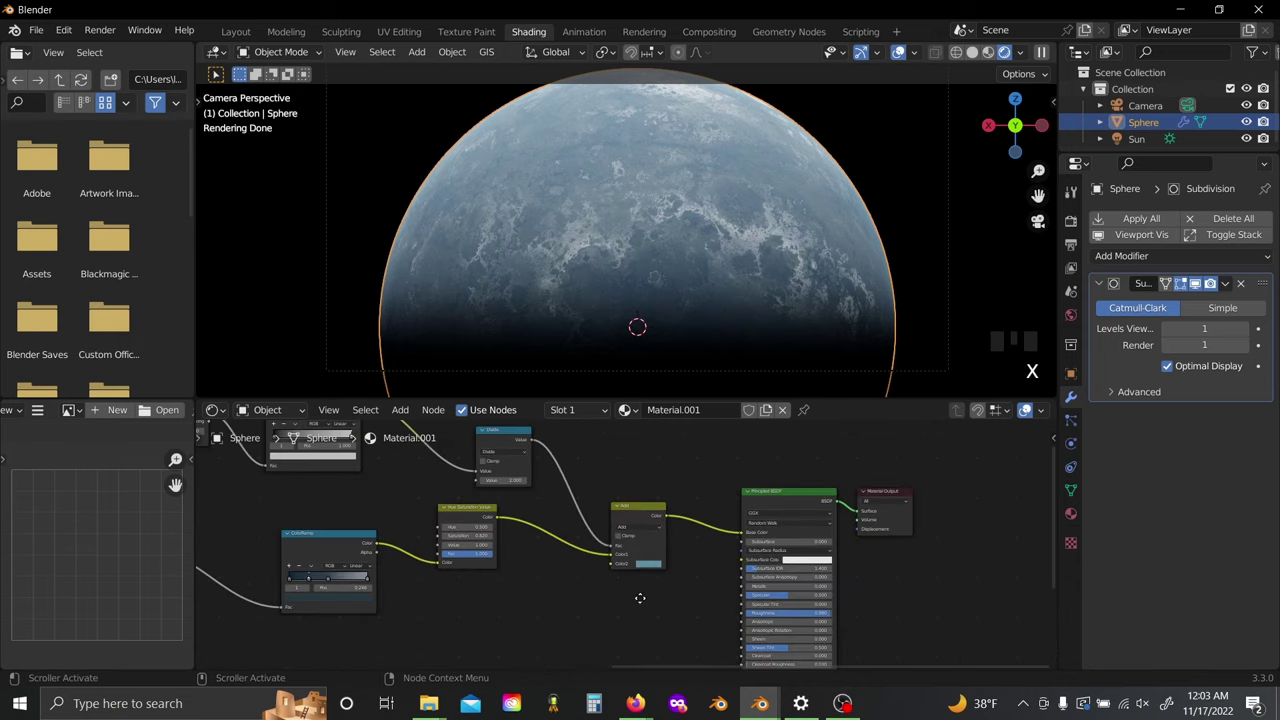
{"action": "middle_click_drag", "start_coordinate": [649, 581], "coordinate": [672, 518]}
{"action": "key", "text": "shift+a"}
{"action": "type", "text": "s"}
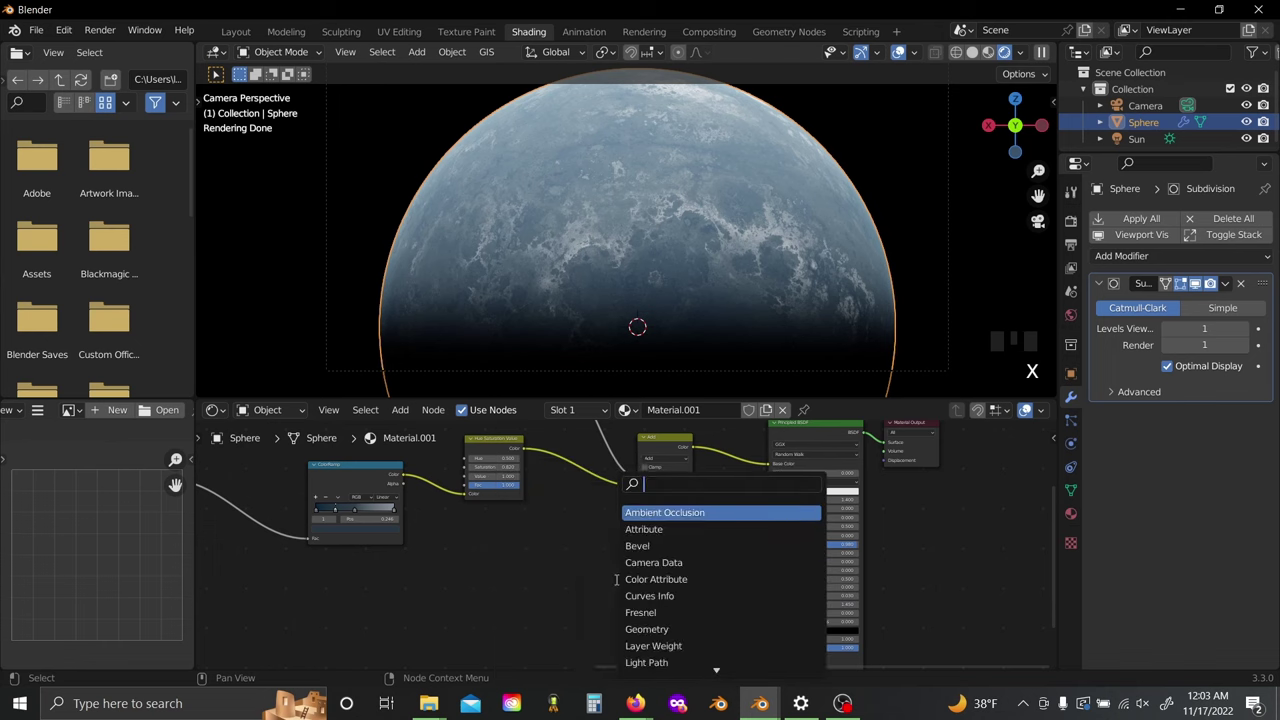
{"action": "type", "text": "bump"}
{"action": "key", "text": "Return"}
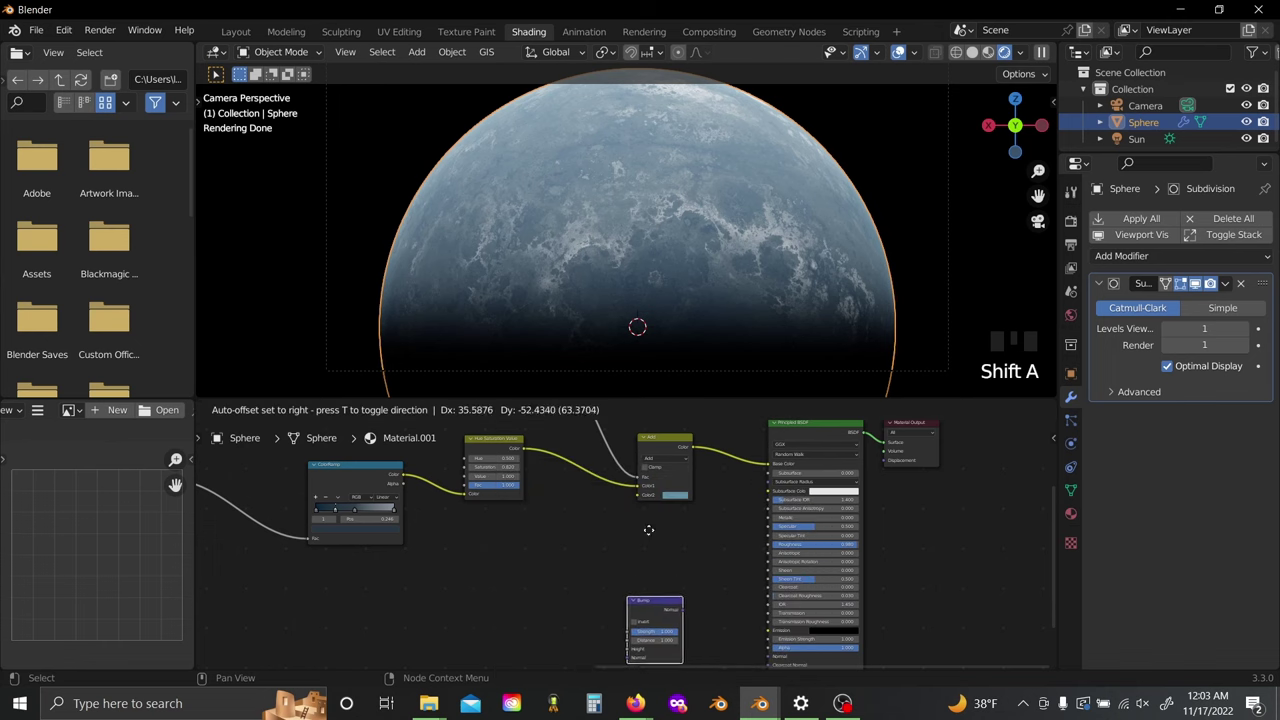
{"action": "left_click", "coordinate": [648, 530]}
Step: Connect the last Musgrave Texture's Height to the Bump node's Height and the Bump's Normal to the Principled BSDF's Normal
{"action": "middle_click_drag", "start_coordinate": [221, 502], "coordinate": [546, 494]}
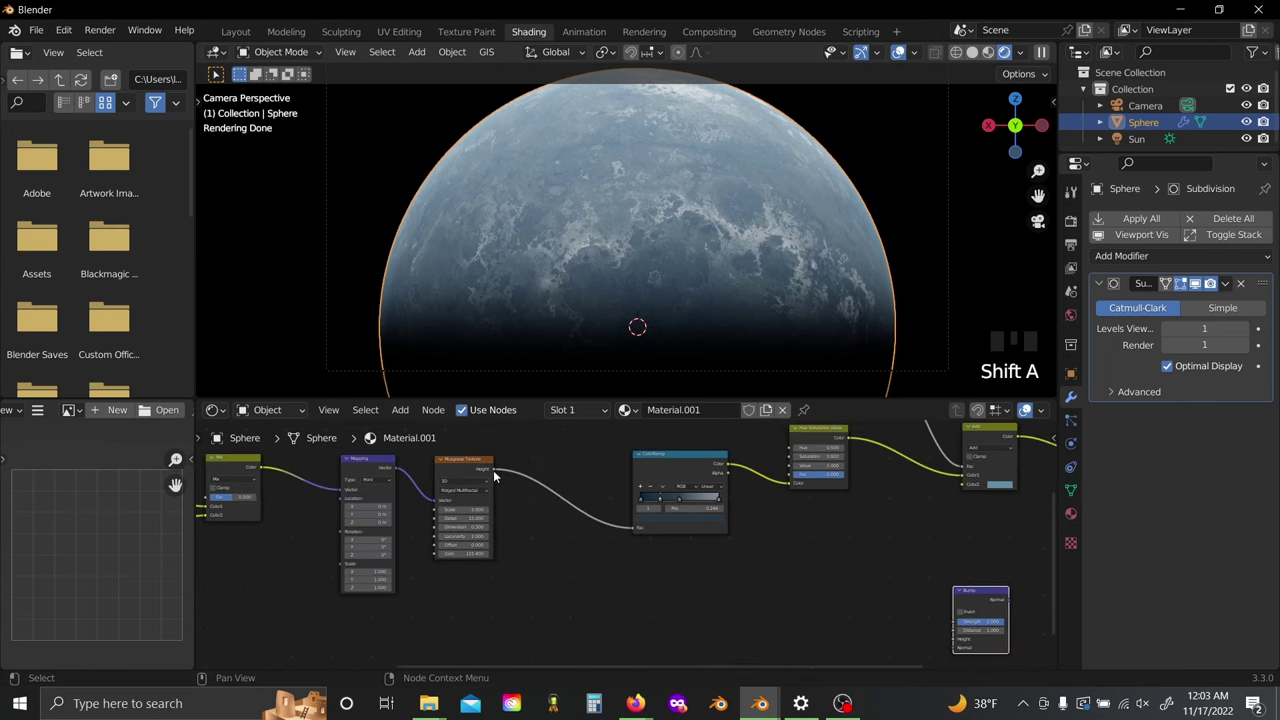
{"action": "left_click_drag", "start_coordinate": [493, 467], "coordinate": [958, 638]}
{"action": "middle_click_drag", "start_coordinate": [958, 638], "coordinate": [478, 571]}
{"action": "scroll", "coordinate": [478, 571], "scroll_direction": "up", "scroll_amount": 3}
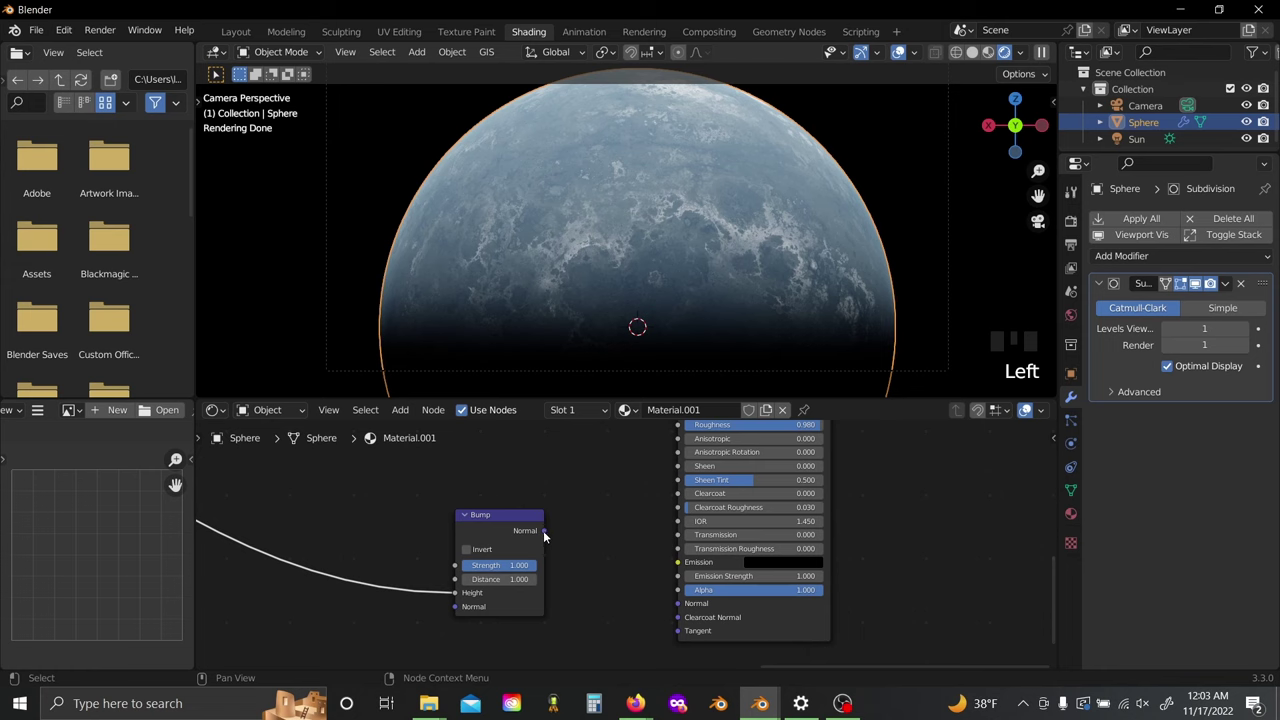
{"action": "left_click_drag", "start_coordinate": [543, 530], "coordinate": [679, 605]}
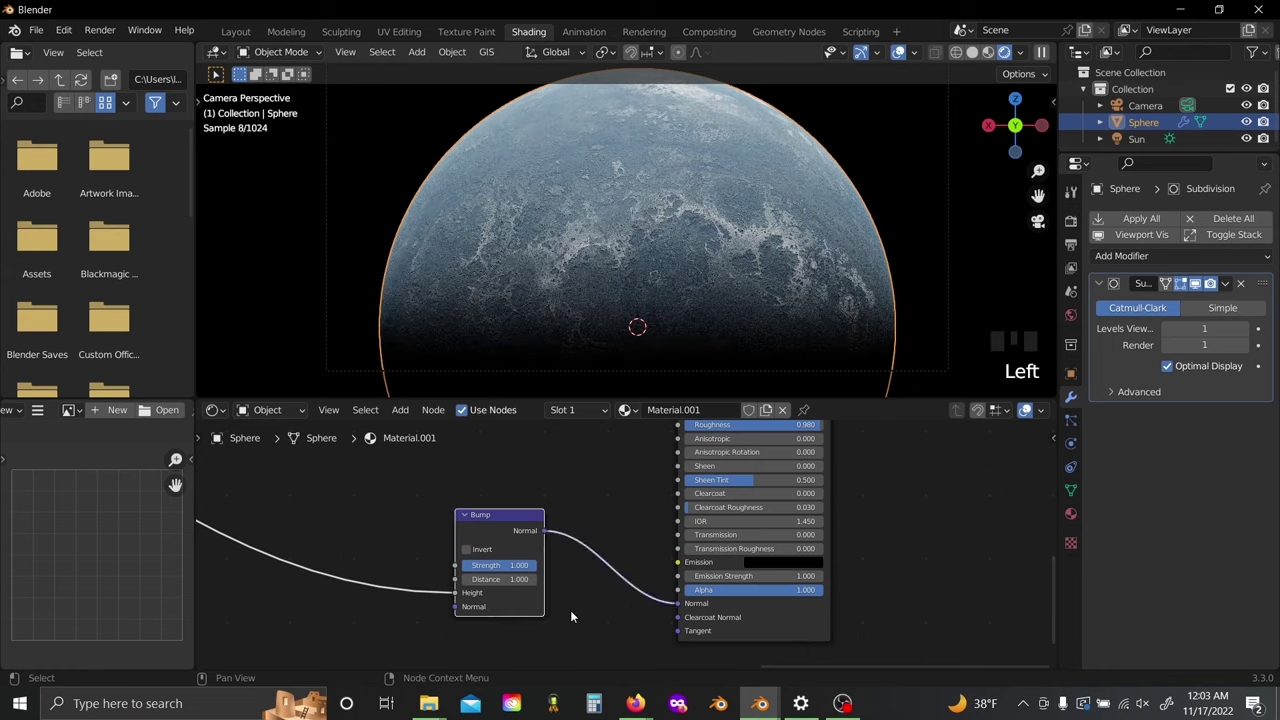
{"action": "left_click", "coordinate": [570, 610]}
{"action": "middle_click_drag", "start_coordinate": [570, 610], "coordinate": [734, 609]}
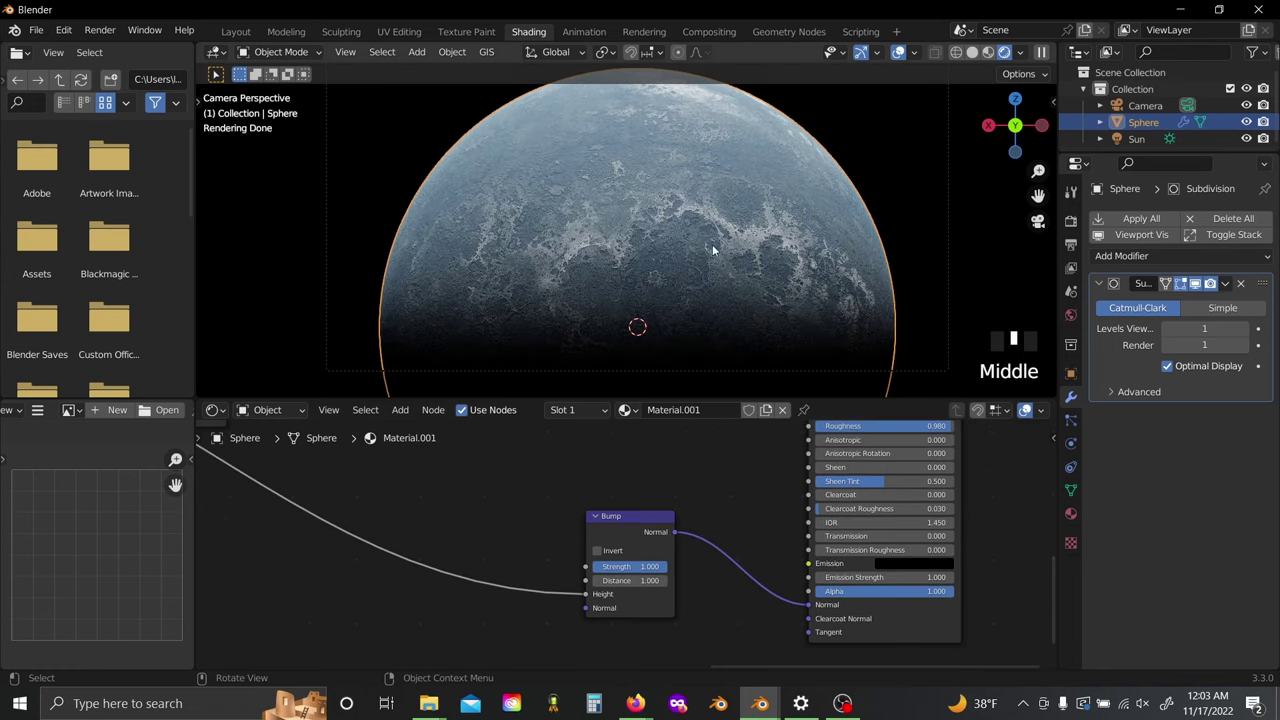
Step: Set the Bump node's Strength to 0.042 and inspect the planet's surface up close
{"action": "scroll", "coordinate": [758, 568], "scroll_direction": "up", "scroll_amount": 3}
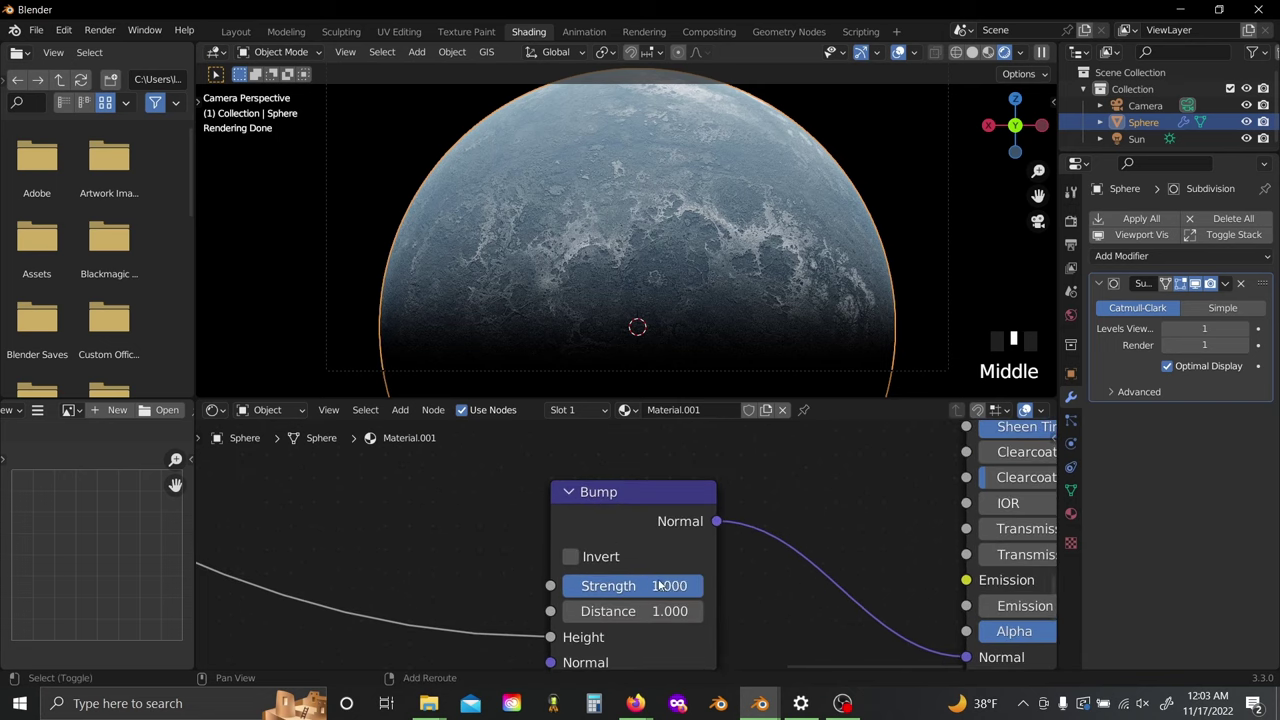
{"action": "left_click_drag", "start_coordinate": [660, 585], "coordinate": [606, 585], "text": "shift"}
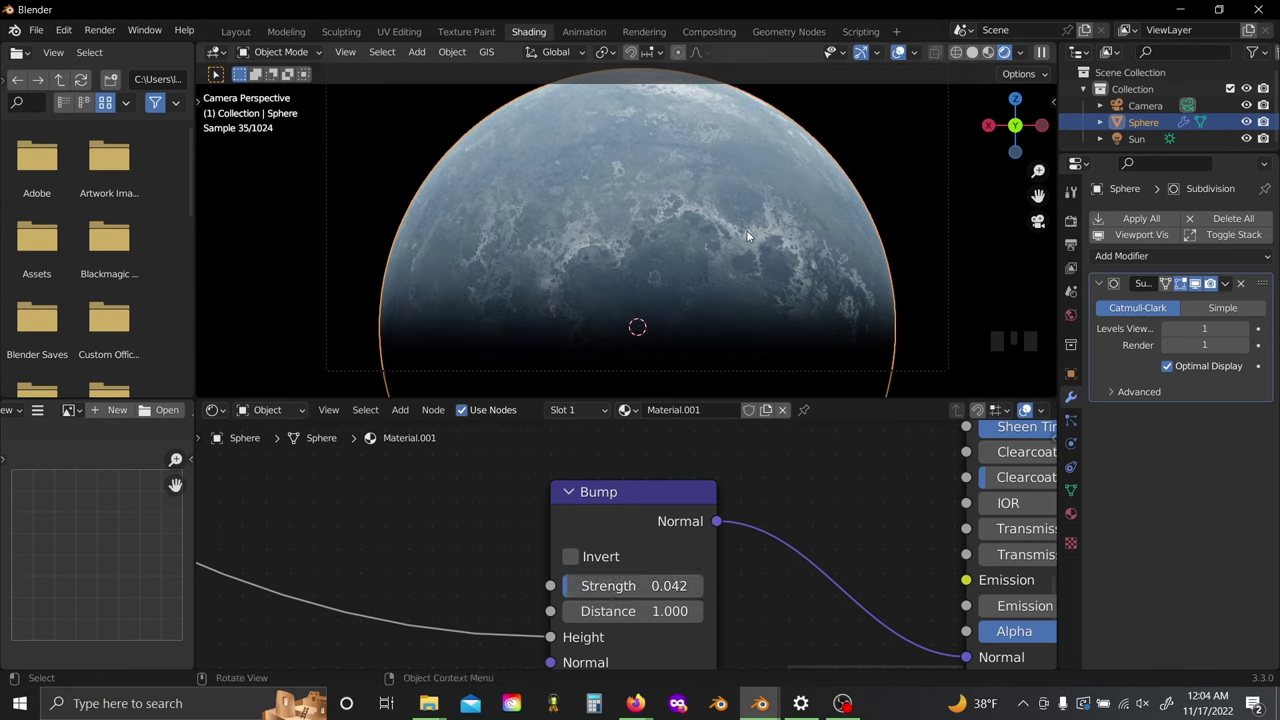
{"action": "scroll", "coordinate": [673, 189], "scroll_direction": "up", "scroll_amount": 9}
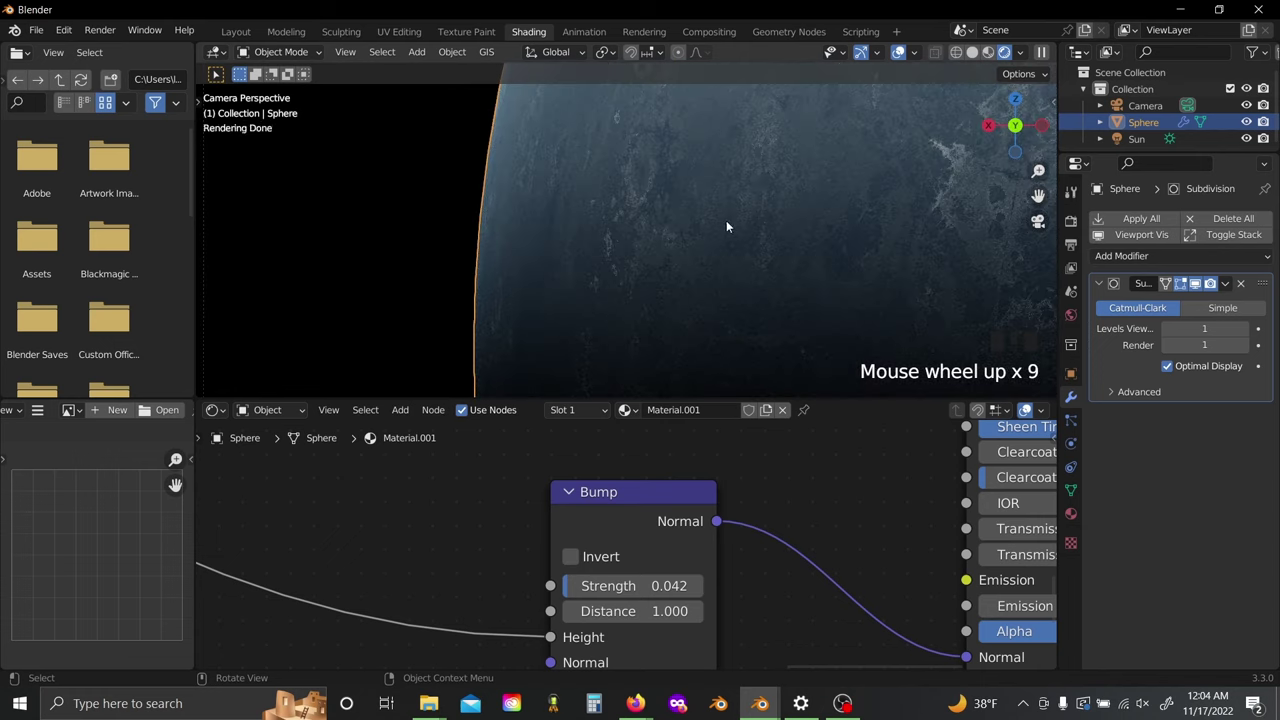
Step: Check the whole planet, then in the Layout workspace duplicate the sphere in place without moving the copy
{"action": "scroll", "coordinate": [835, 221], "scroll_direction": "down", "scroll_amount": 11}
{"action": "middle_click_drag", "start_coordinate": [836, 224], "coordinate": [786, 233], "text": "shift"}
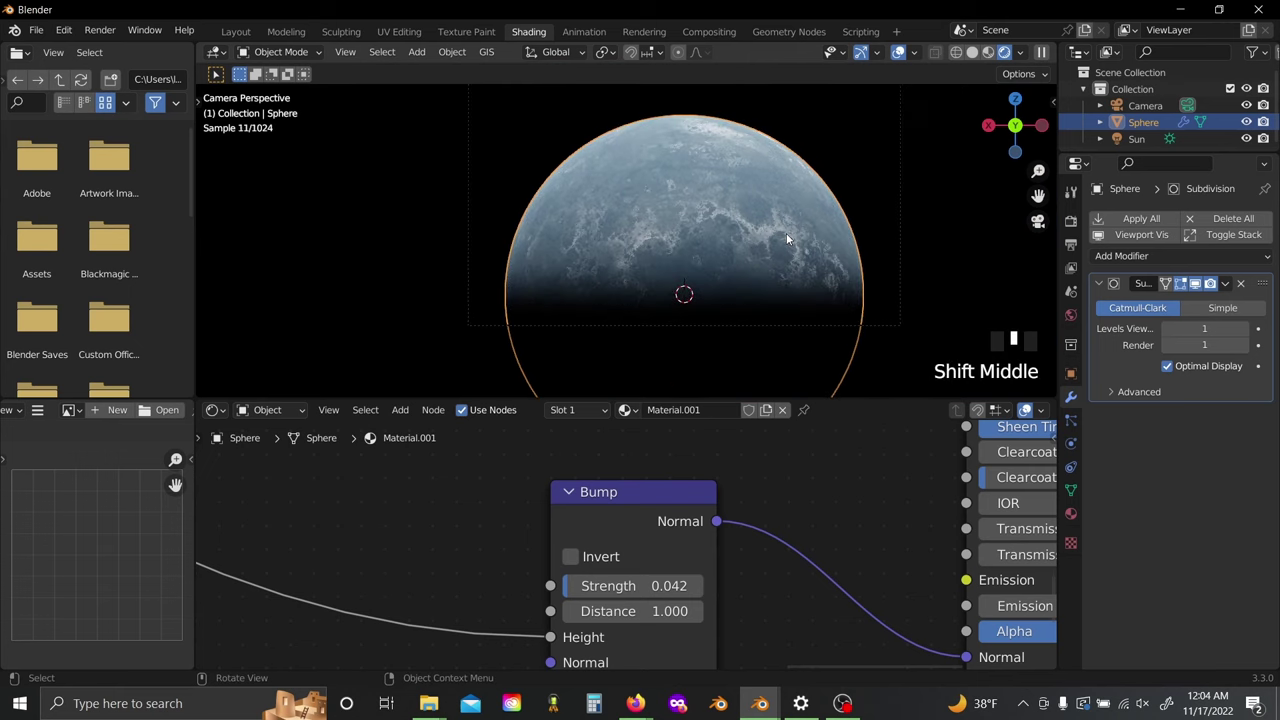
{"action": "scroll", "coordinate": [786, 233], "scroll_direction": "up", "scroll_amount": 2}
{"action": "left_click", "coordinate": [873, 130]}
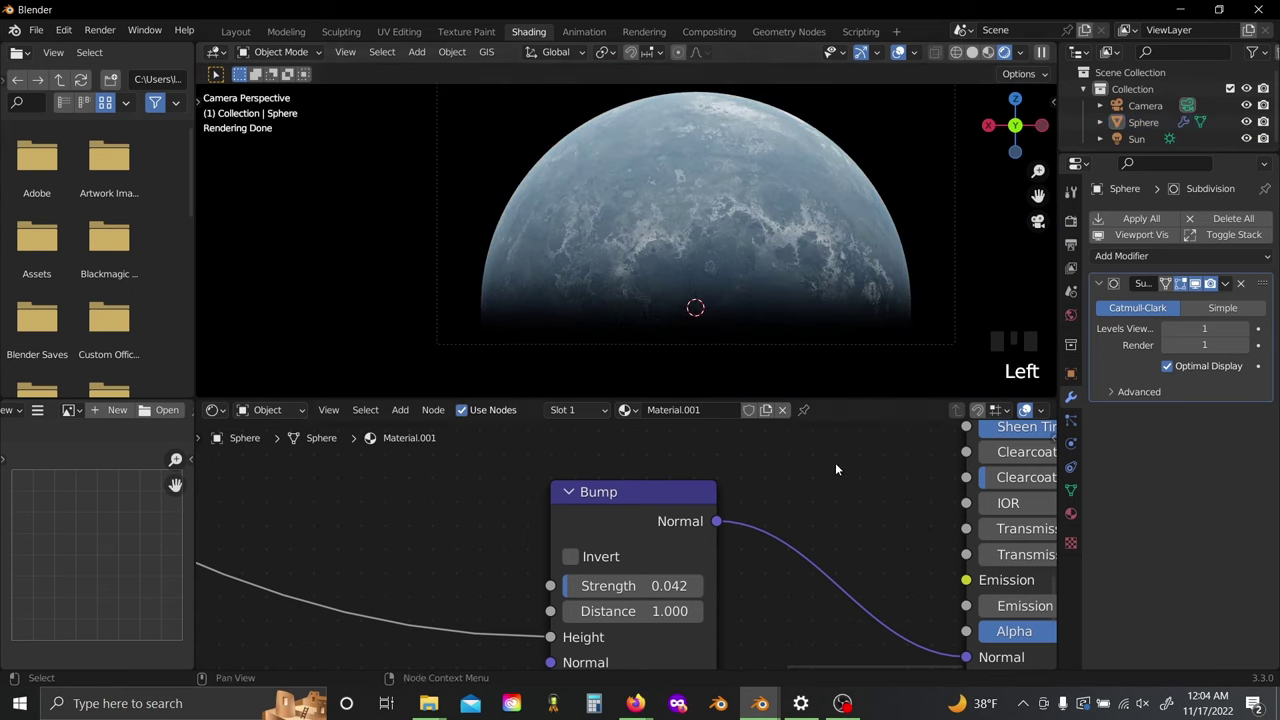
{"action": "left_click", "coordinate": [236, 31]}
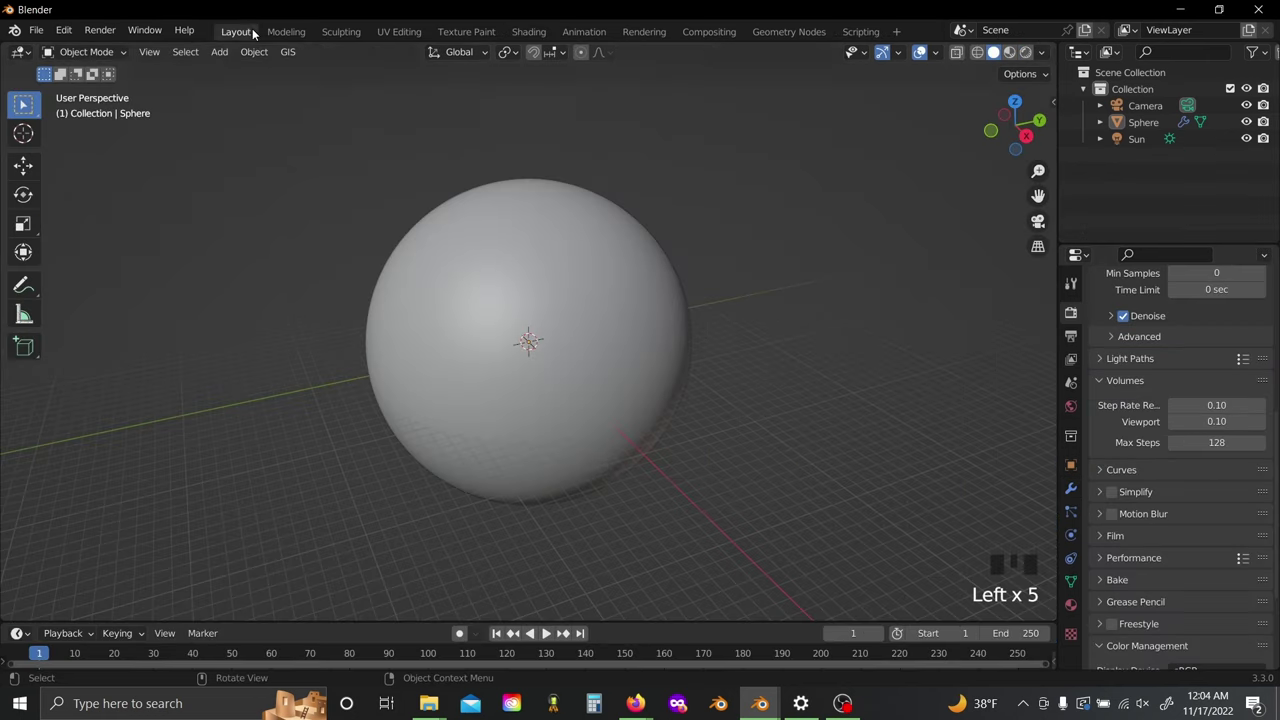
{"action": "left_click", "coordinate": [505, 345]}
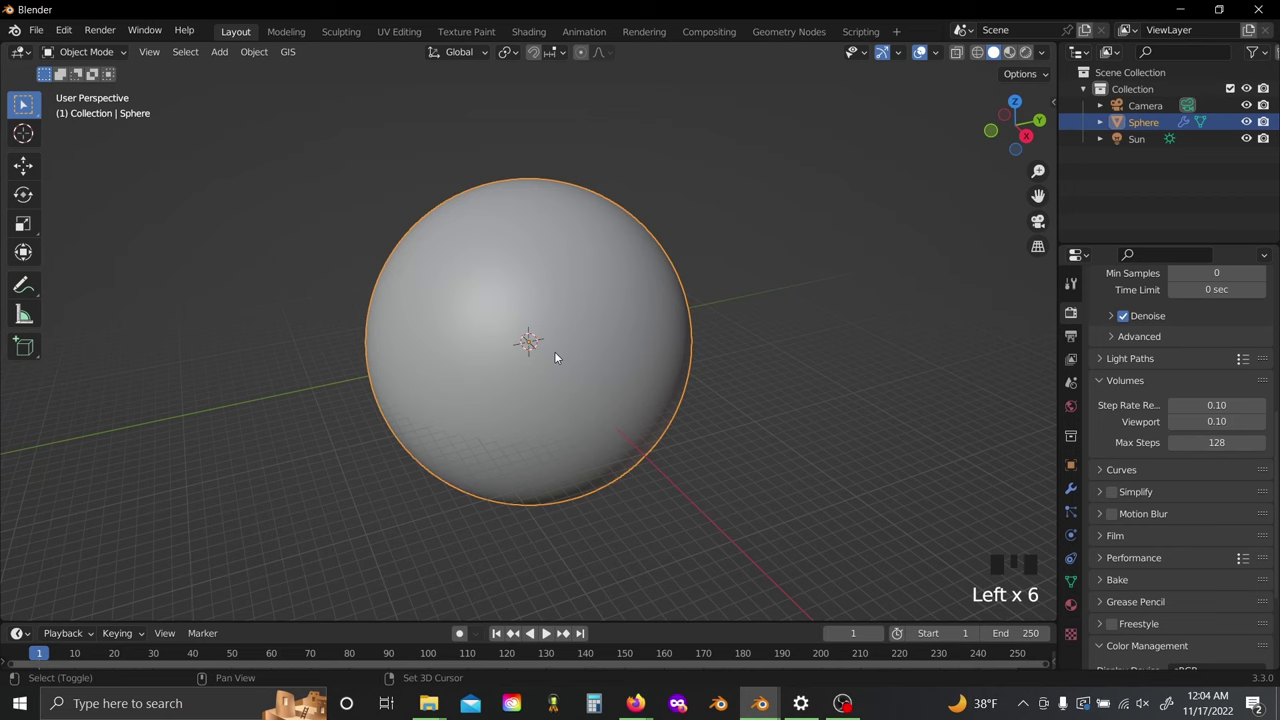
{"action": "key", "text": "shift+d"}
{"action": "right_click", "coordinate": [566, 304]}
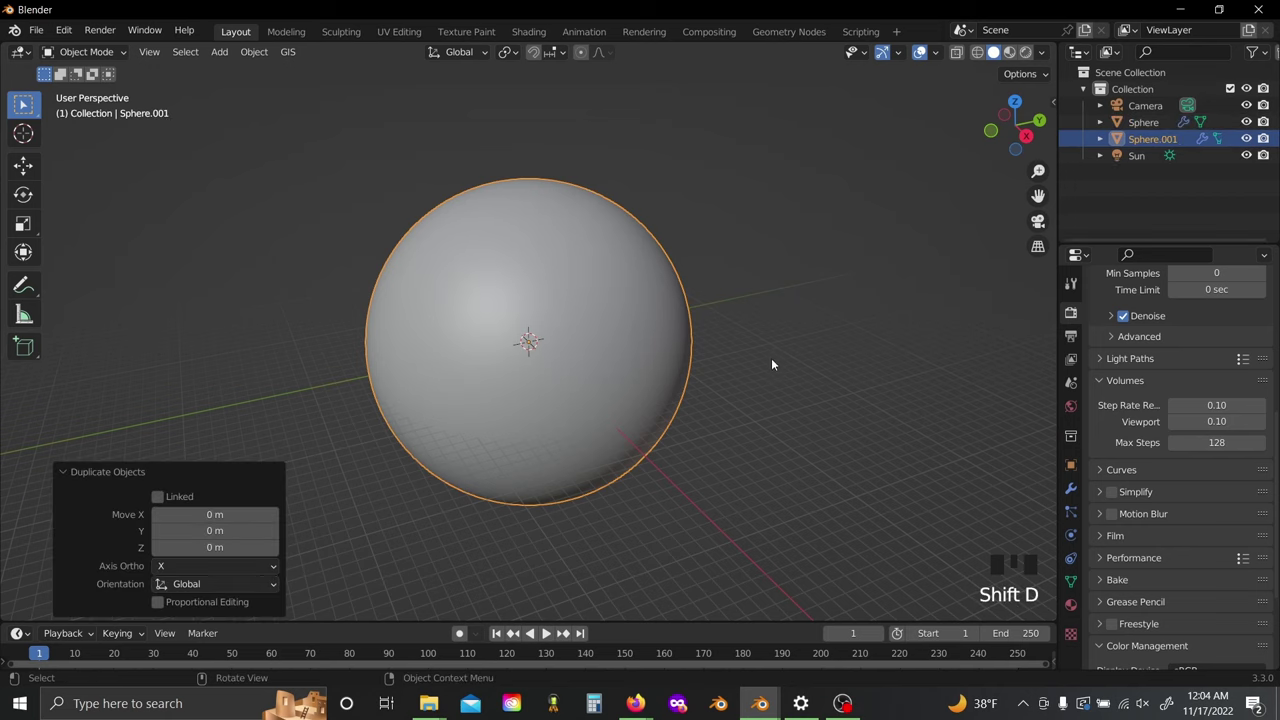
Step: Scale the duplicated sphere up very slightly so it forms a thin shell around the planet
{"action": "key", "text": "s"}
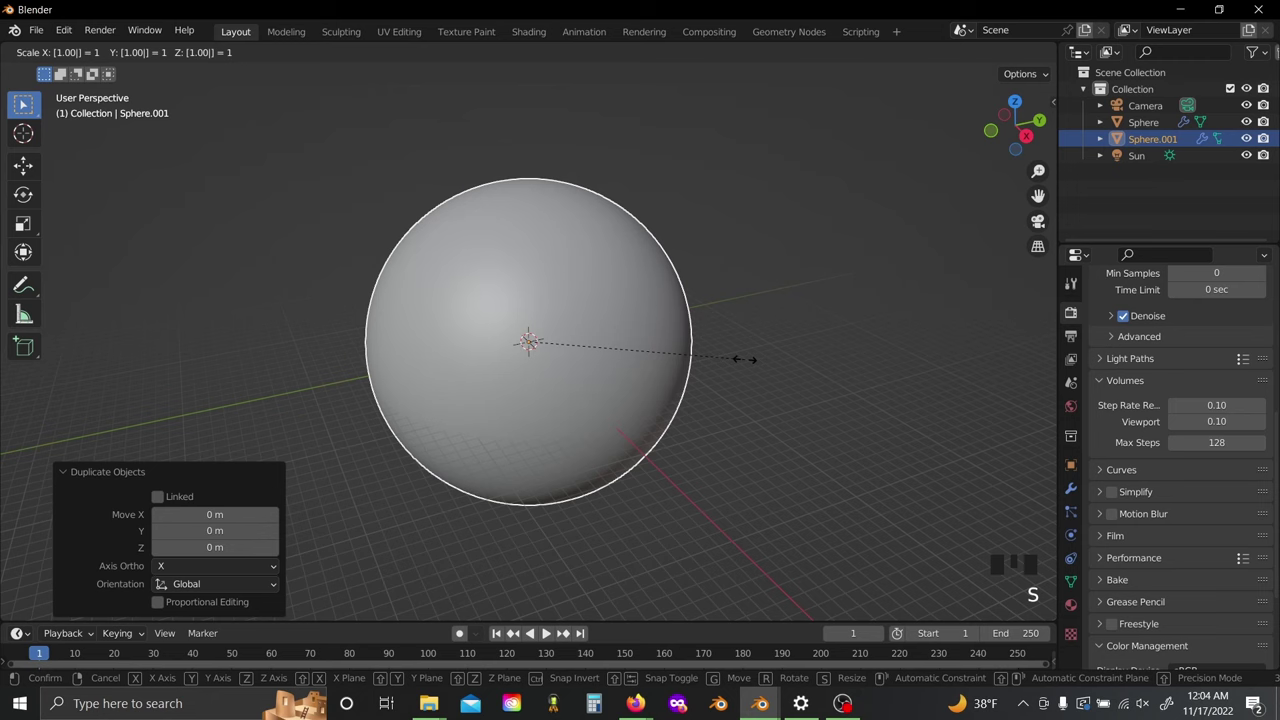
{"action": "left_click", "coordinate": [740, 358]}
{"action": "scroll", "coordinate": [740, 358], "scroll_direction": "up", "scroll_amount": 3}
Step: In the Shading workspace, unlink the shared material from the duplicated sphere and create a new material for it
{"action": "left_click", "coordinate": [528, 31]}
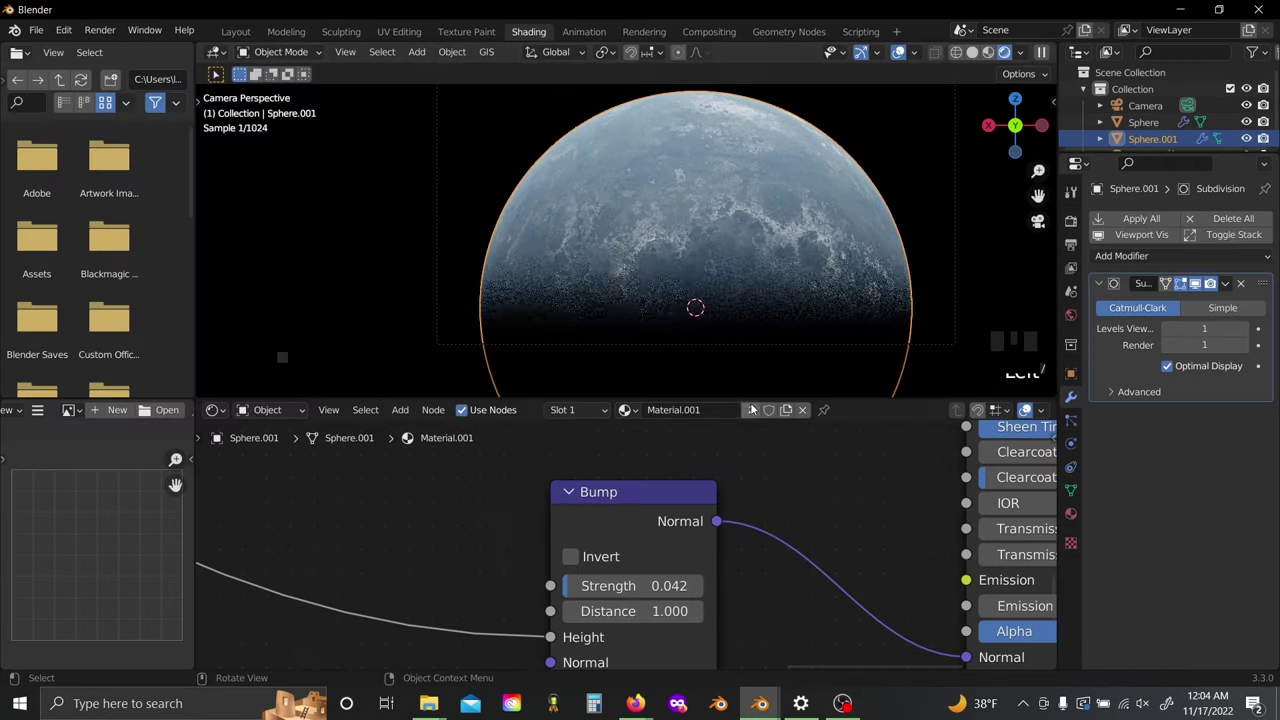
{"action": "scroll", "coordinate": [753, 528], "scroll_direction": "down", "scroll_amount": 4}
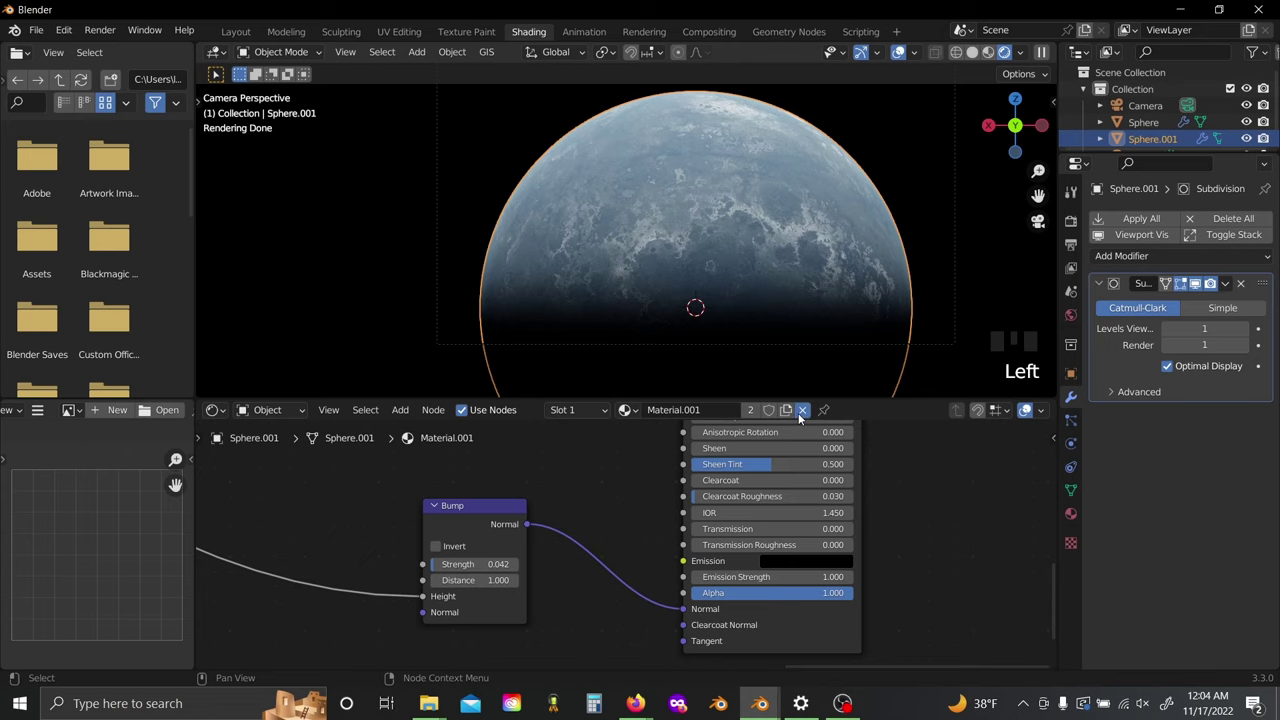
{"action": "left_click", "coordinate": [799, 411]}
{"action": "left_click", "coordinate": [690, 416]}
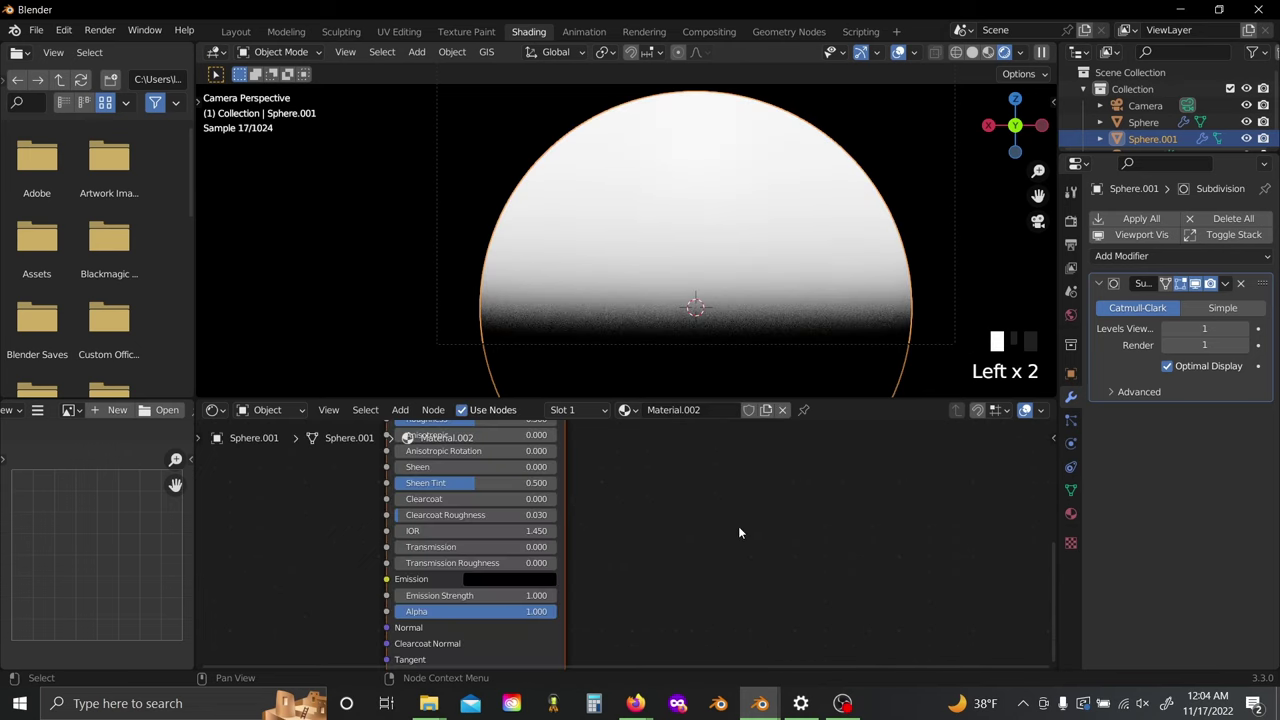
Step: Delete the Principled BSDF node from the outer sphere's new material
{"action": "scroll", "coordinate": [738, 526], "scroll_direction": "down", "scroll_amount": 4}
{"action": "middle_click_drag", "start_coordinate": [625, 515], "coordinate": [681, 654]}
{"action": "left_click", "coordinate": [578, 483]}
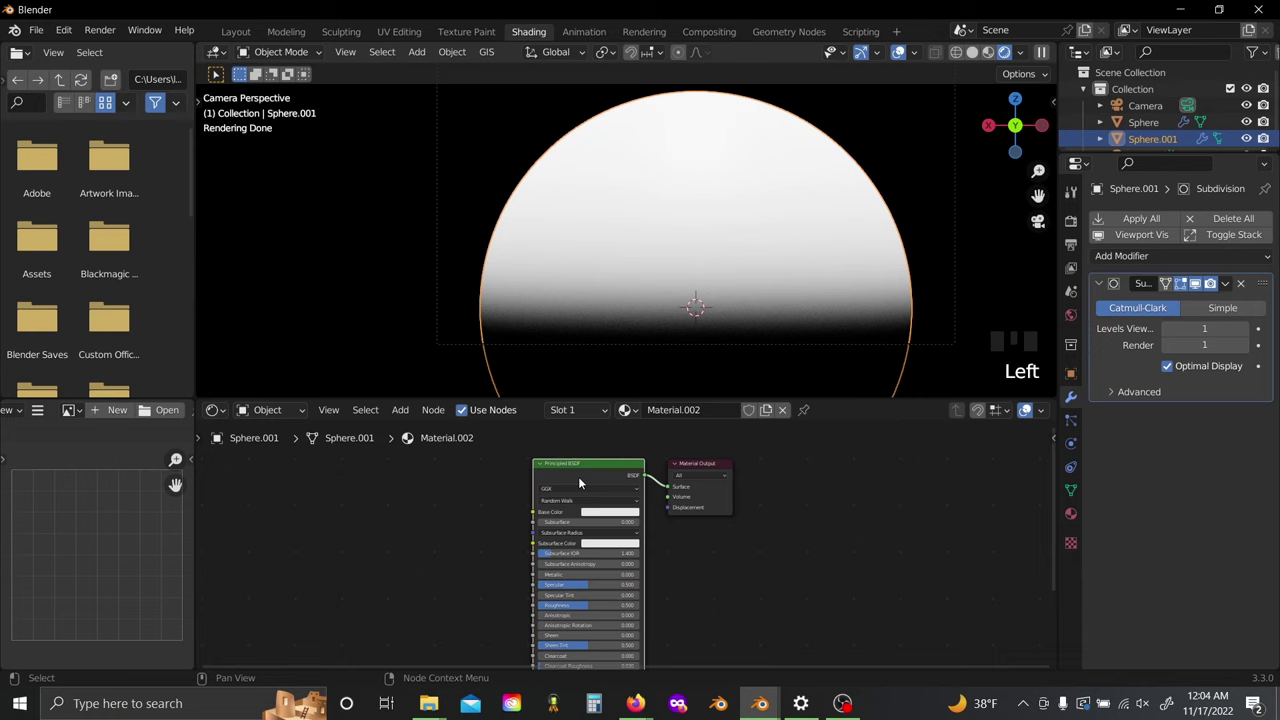
{"action": "key", "text": "x"}
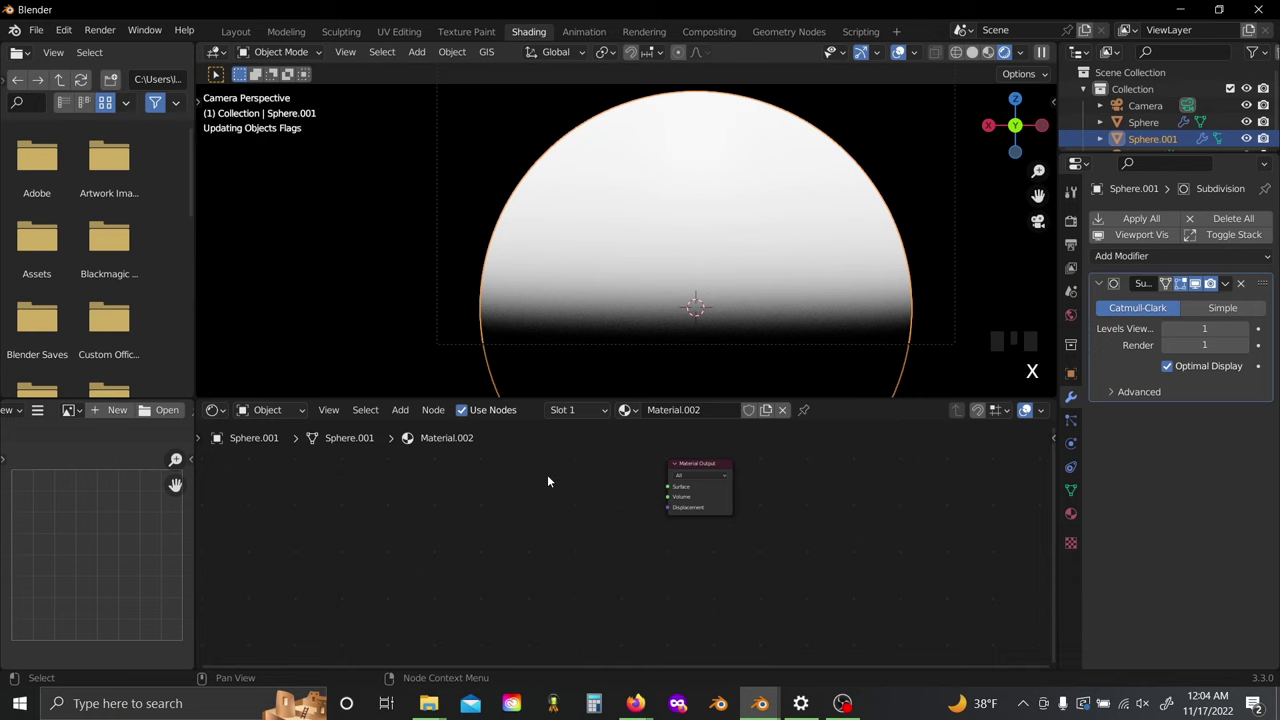
Step: Add a Principled Volume node and connect its Volume output to the Material Output's Volume
{"action": "key", "text": "shift+a"}
{"action": "left_click", "coordinate": [547, 474]}
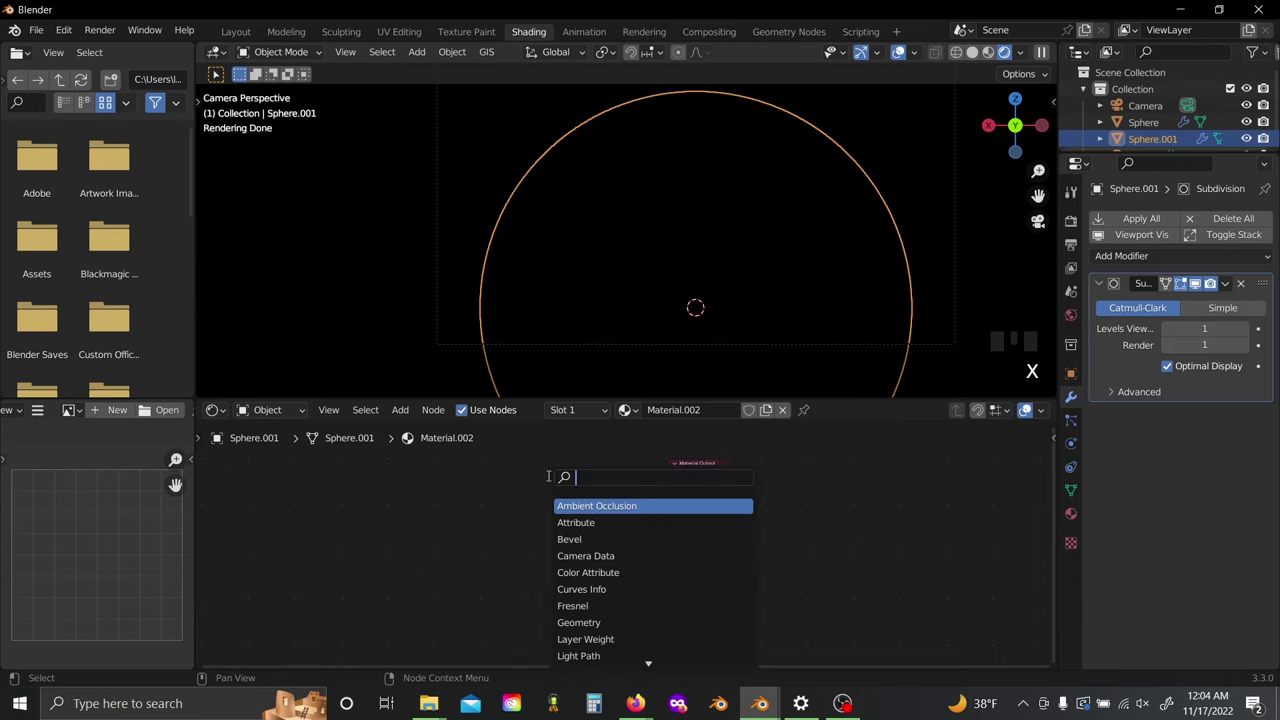
{"action": "type", "text": "vo"}
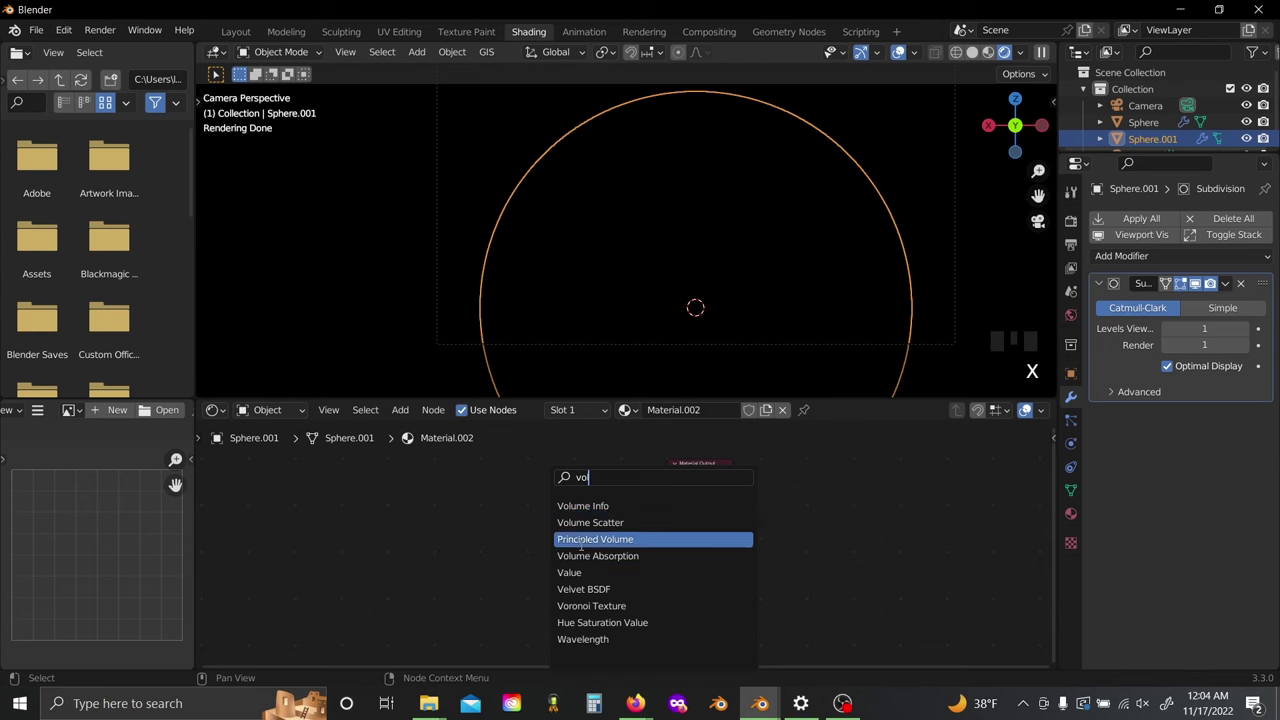
{"action": "left_click", "coordinate": [581, 539]}
{"action": "left_click", "coordinate": [460, 480]}
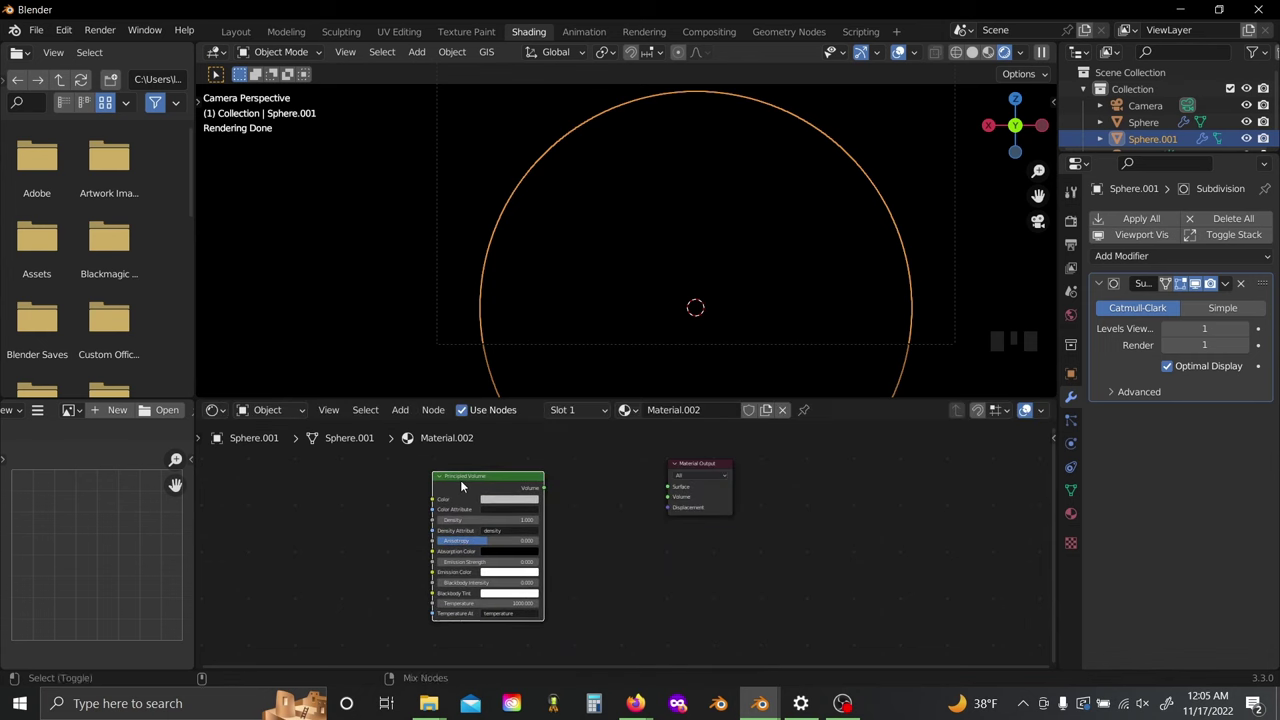
{"action": "left_click", "coordinate": [460, 480], "text": "ctrl+shift"}
{"action": "middle_click_drag", "start_coordinate": [369, 489], "coordinate": [552, 530]}
{"action": "left_click", "coordinate": [552, 530]}
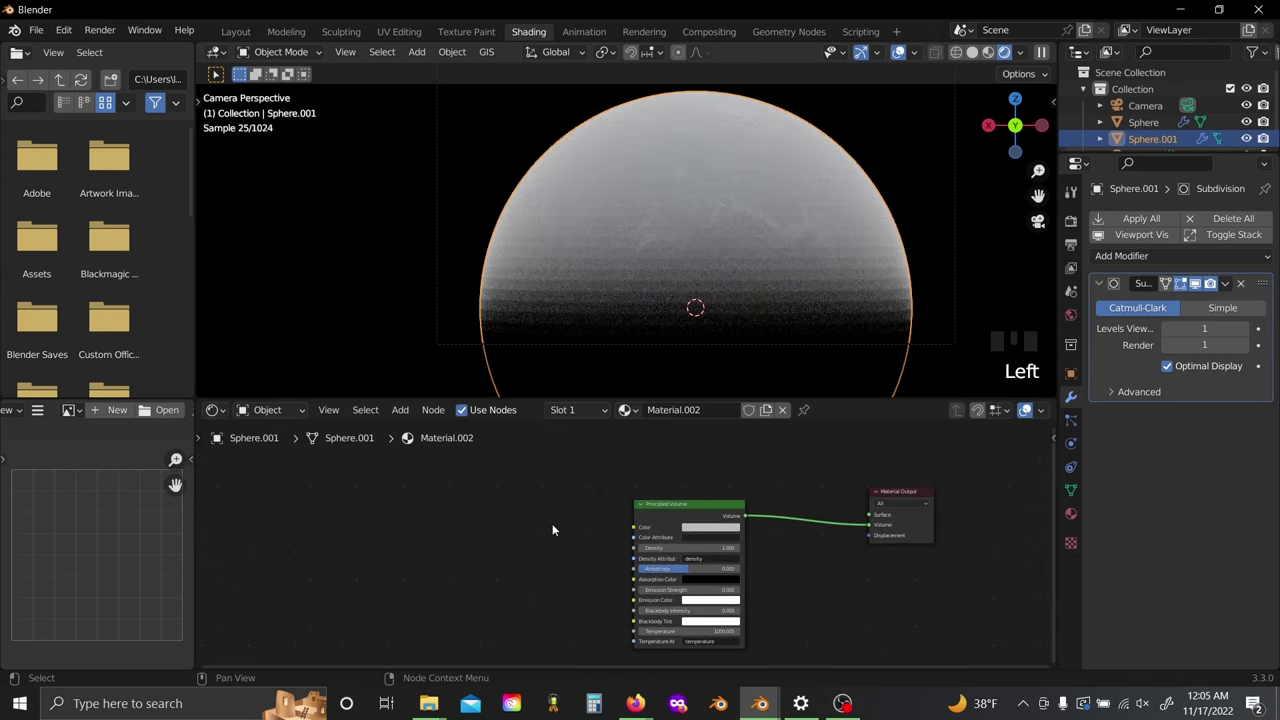
Step: Add a Musgrave Texture node well before the Principled Volume, leaving space between them
{"action": "key", "text": "shift+a"}
{"action": "mouse_move", "coordinate": [557, 551]}
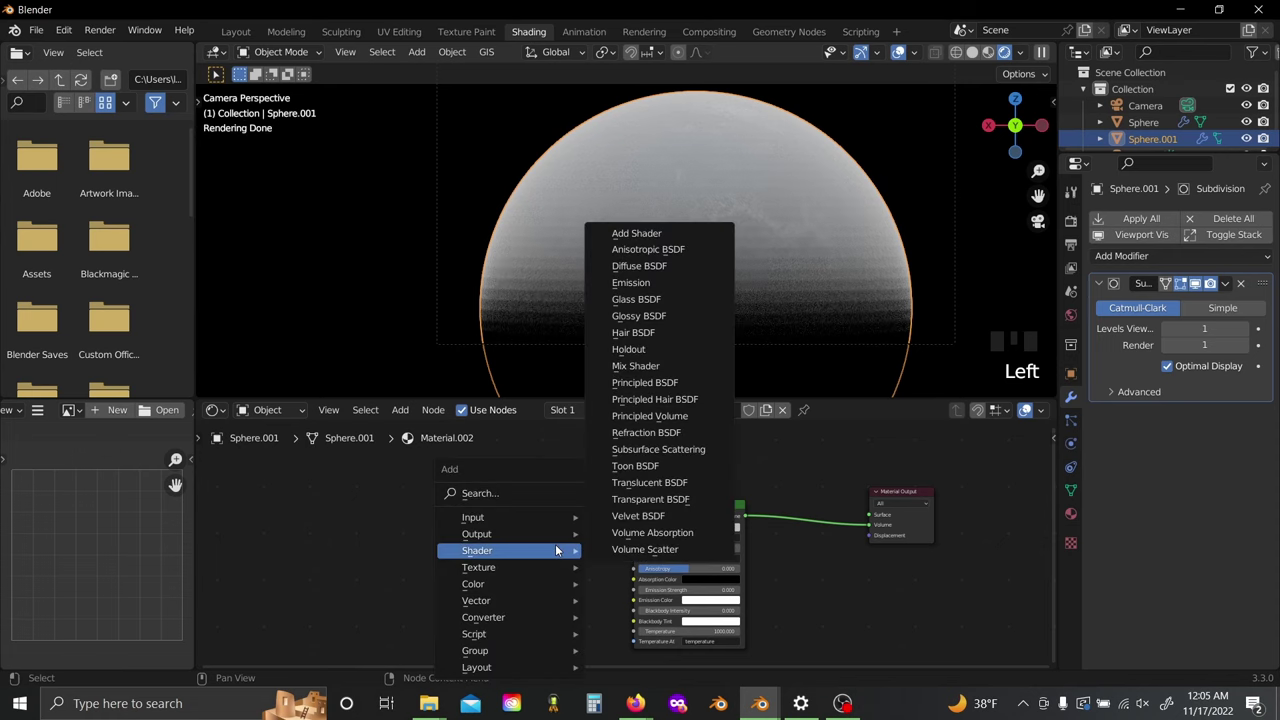
{"action": "type", "text": "mu"}
{"action": "key", "text": "Return"}
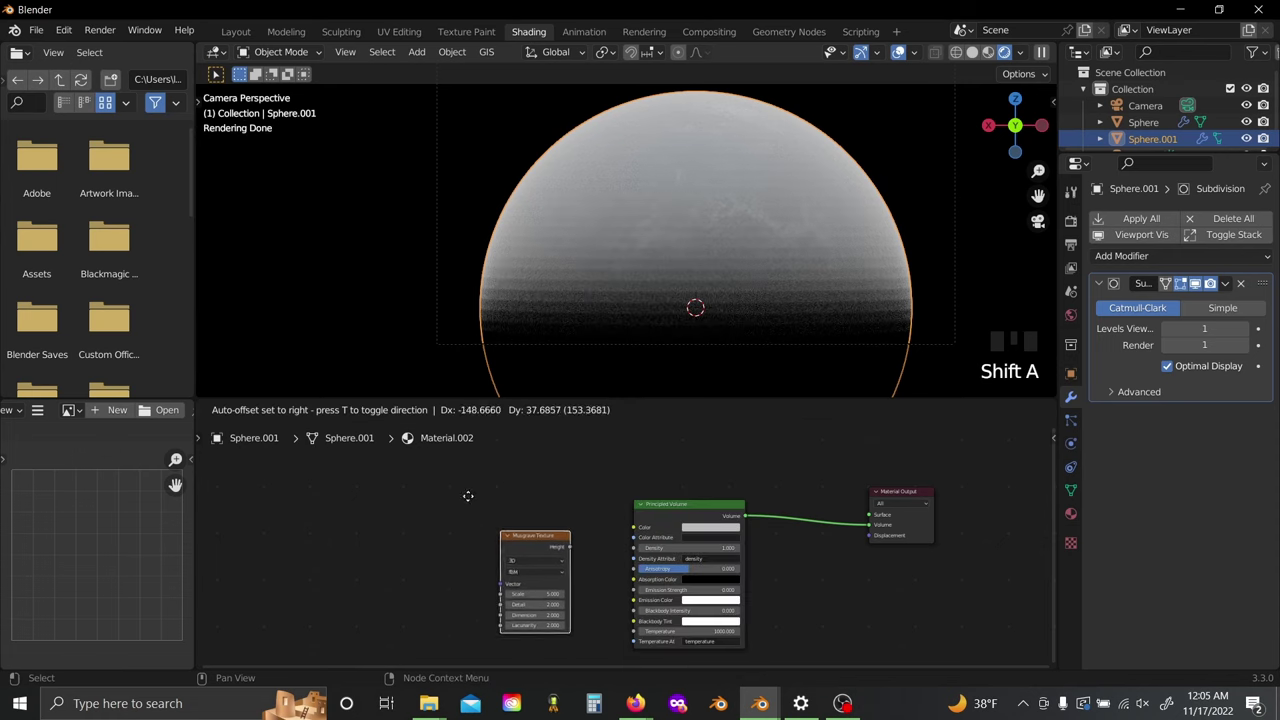
{"action": "left_click", "coordinate": [350, 505]}
{"action": "middle_click_drag", "start_coordinate": [395, 522], "coordinate": [646, 534]}
Step: Add Texture Coordinate and Mapping nodes feeding the Musgrave Texture's Vector, and spread them apart with a wide gap between the two
{"action": "key", "text": "ctrl+t"}
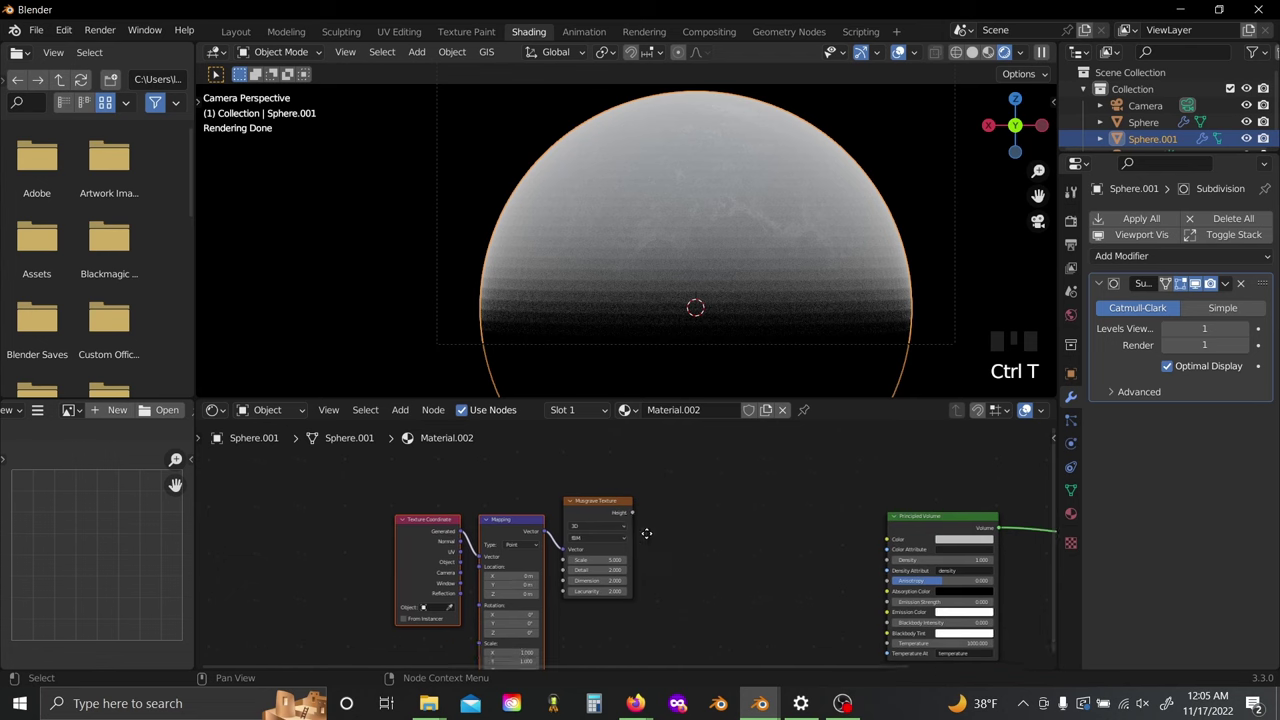
{"action": "scroll", "coordinate": [645, 541], "scroll_direction": "up", "scroll_amount": 2}
{"action": "key", "text": "g"}
{"action": "left_click", "coordinate": [503, 572]}
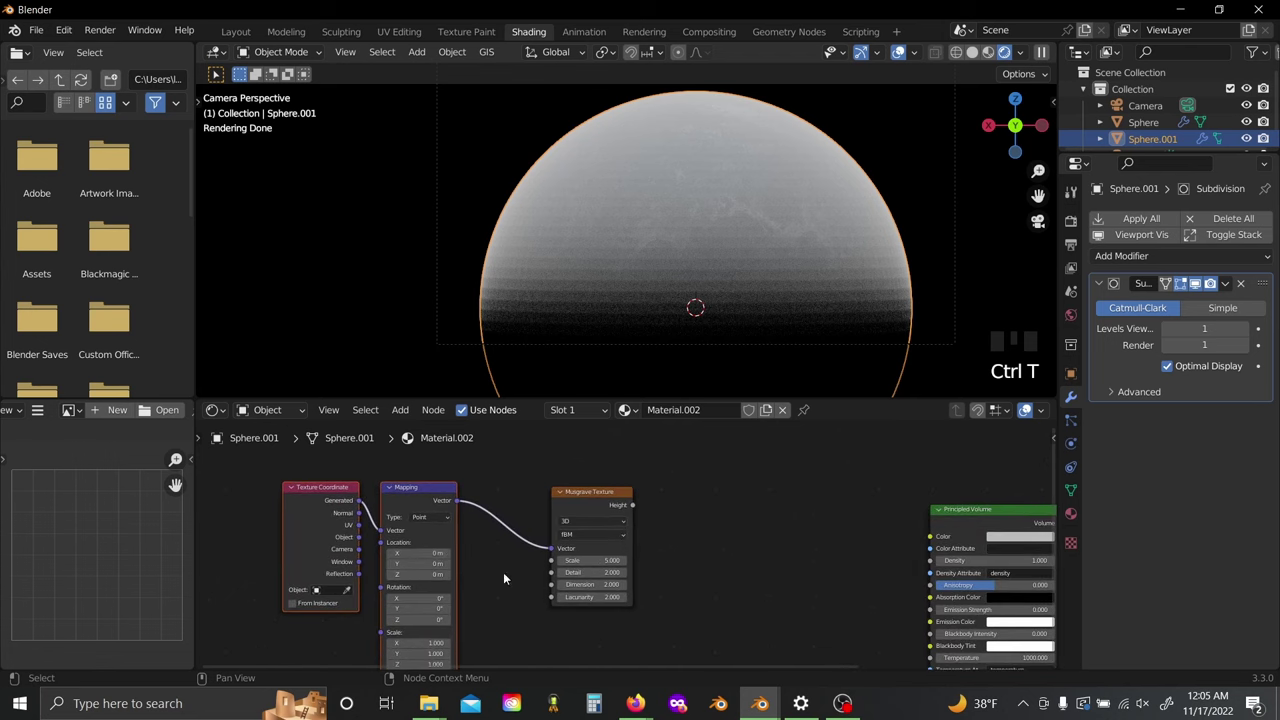
{"action": "left_click", "coordinate": [337, 534]}
{"action": "scroll", "coordinate": [337, 534], "scroll_direction": "down", "scroll_amount": 1}
{"action": "middle_click_drag", "start_coordinate": [337, 534], "coordinate": [610, 538]}
{"action": "left_click_drag", "start_coordinate": [610, 538], "coordinate": [446, 537]}
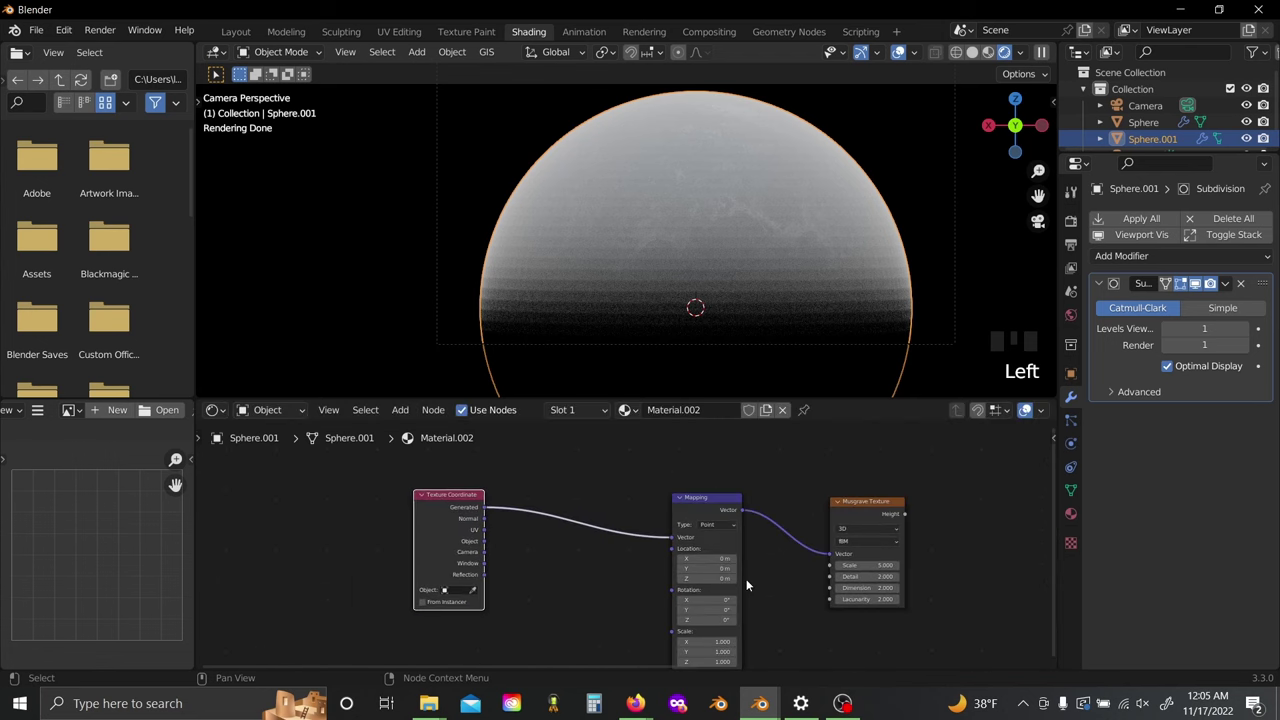
Step: Set the Musgrave Texture's type to Ridged Multifractal and its dimensions to 4D
{"action": "middle_click_drag", "start_coordinate": [748, 585], "coordinate": [411, 560]}
{"action": "scroll", "coordinate": [430, 559], "scroll_direction": "up", "scroll_amount": 2}
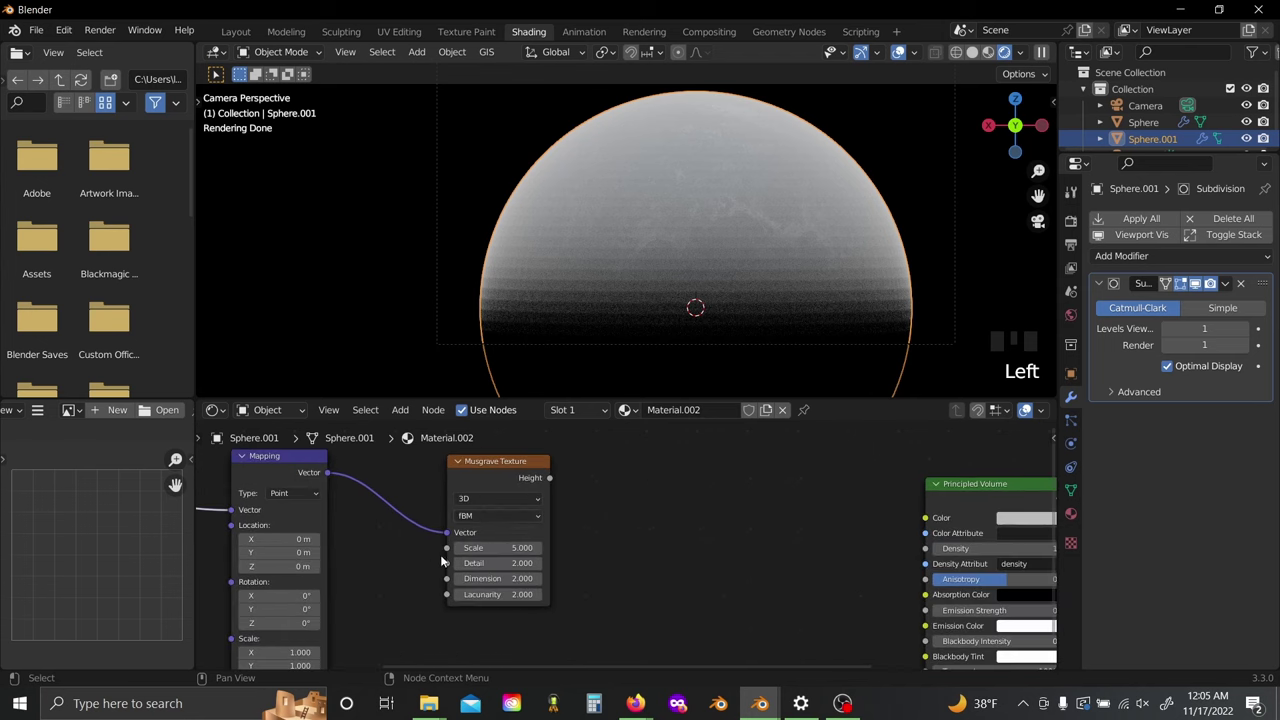
{"action": "left_click", "coordinate": [483, 515]}
{"action": "left_click", "coordinate": [483, 540]}
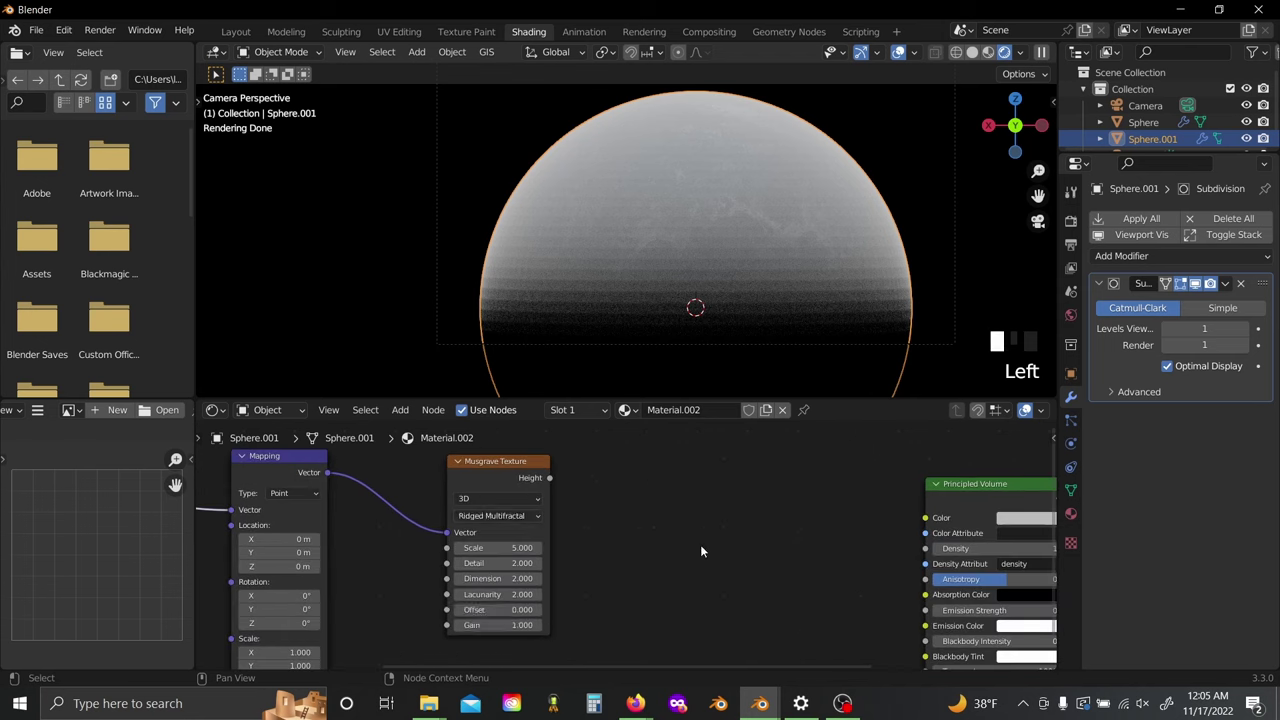
{"action": "left_click", "coordinate": [512, 496]}
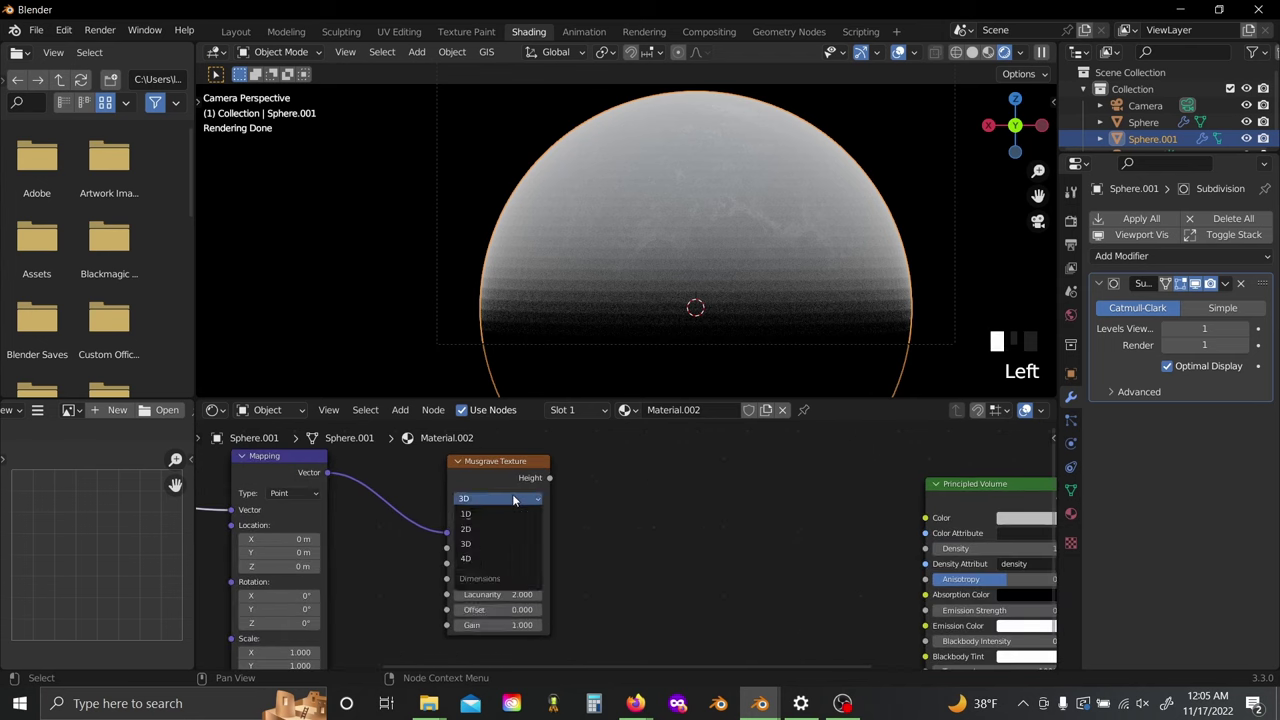
{"action": "left_click", "coordinate": [510, 558]}
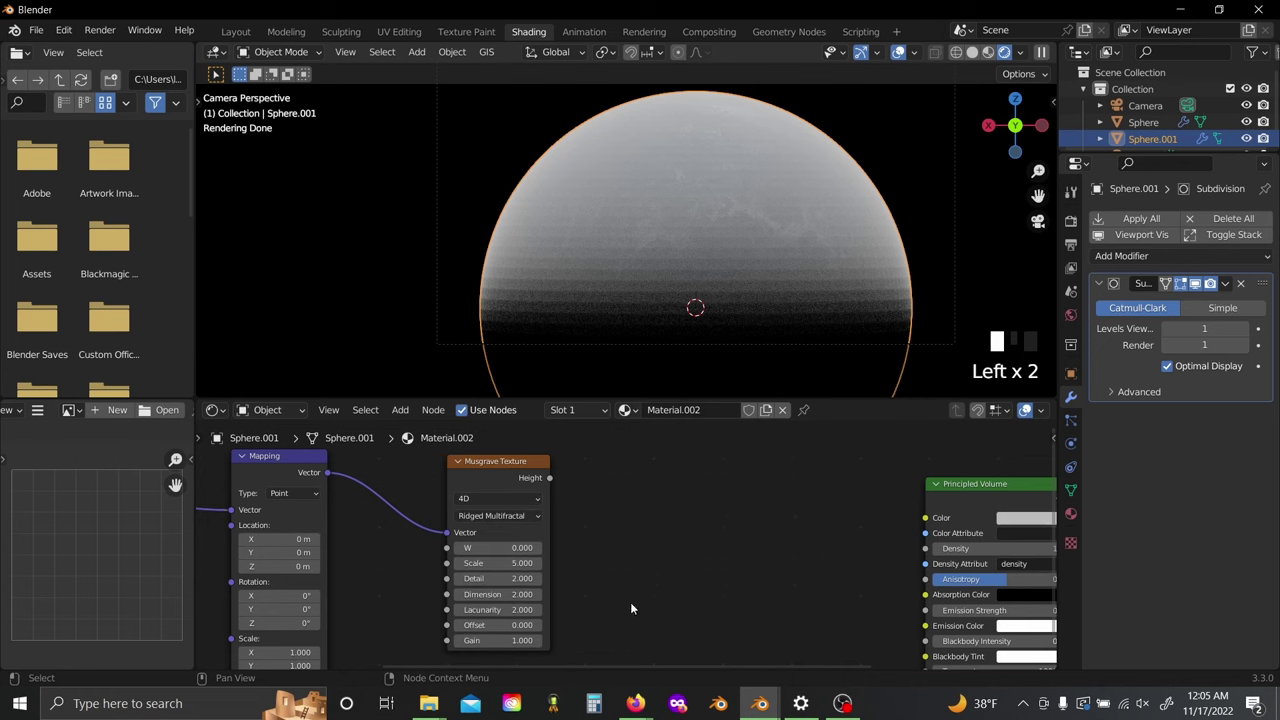
Step: Connect the Musgrave Texture's Height to the Principled Volume's Density and move the Principled Volume closer to the Material Output
{"action": "middle_click_drag", "start_coordinate": [630, 602], "coordinate": [565, 592]}
{"action": "left_click_drag", "start_coordinate": [484, 467], "coordinate": [859, 539]}
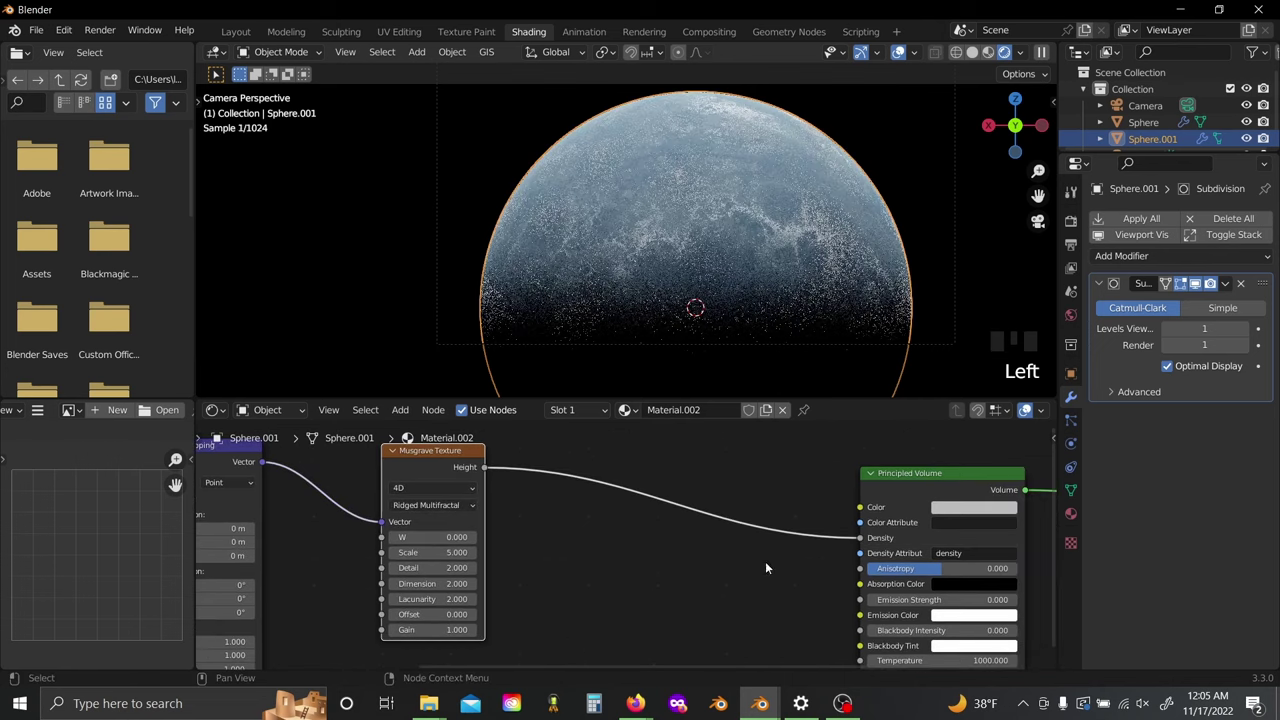
{"action": "middle_click_drag", "start_coordinate": [518, 610], "coordinate": [242, 628]}
{"action": "left_click_drag", "start_coordinate": [640, 498], "coordinate": [720, 481]}
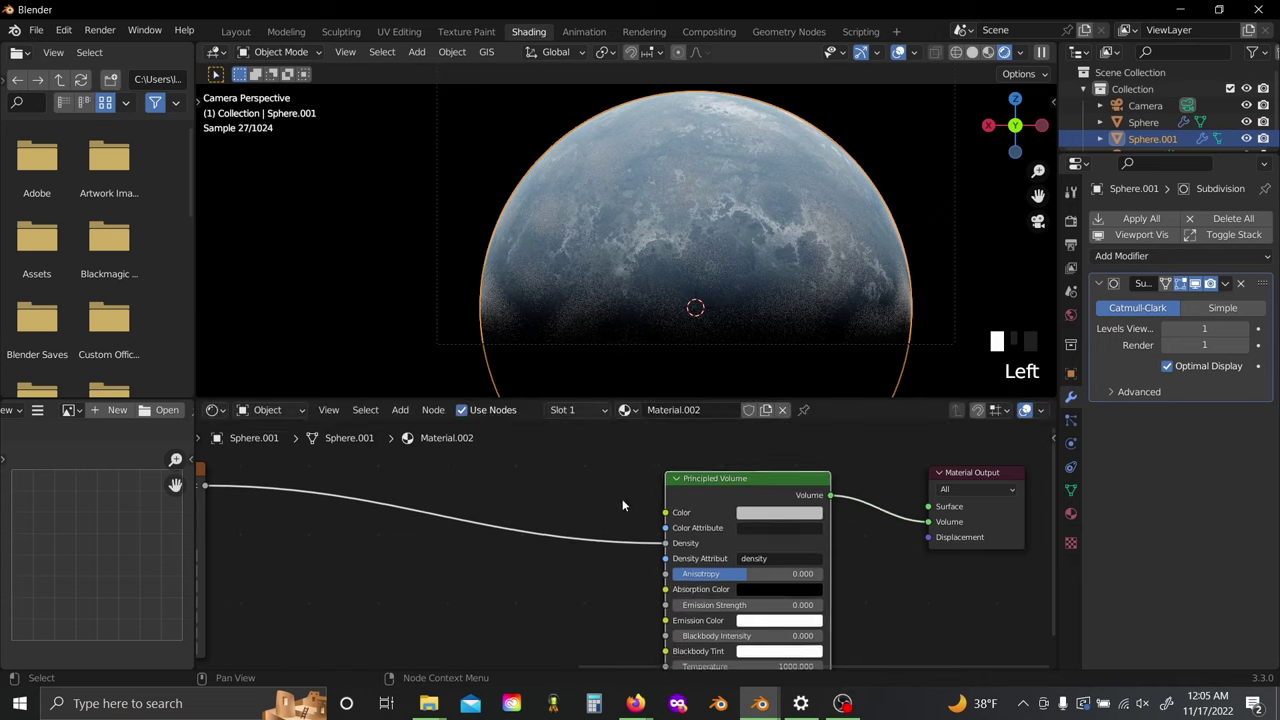
Step: Set the Musgrave Texture's Detail to 15.000 and Dimension to 0.160
{"action": "middle_click_drag", "start_coordinate": [346, 574], "coordinate": [782, 545]}
{"action": "scroll", "coordinate": [731, 552], "scroll_direction": "up", "scroll_amount": 2}
{"action": "scroll", "coordinate": [730, 552], "scroll_direction": "down", "scroll_amount": 2}
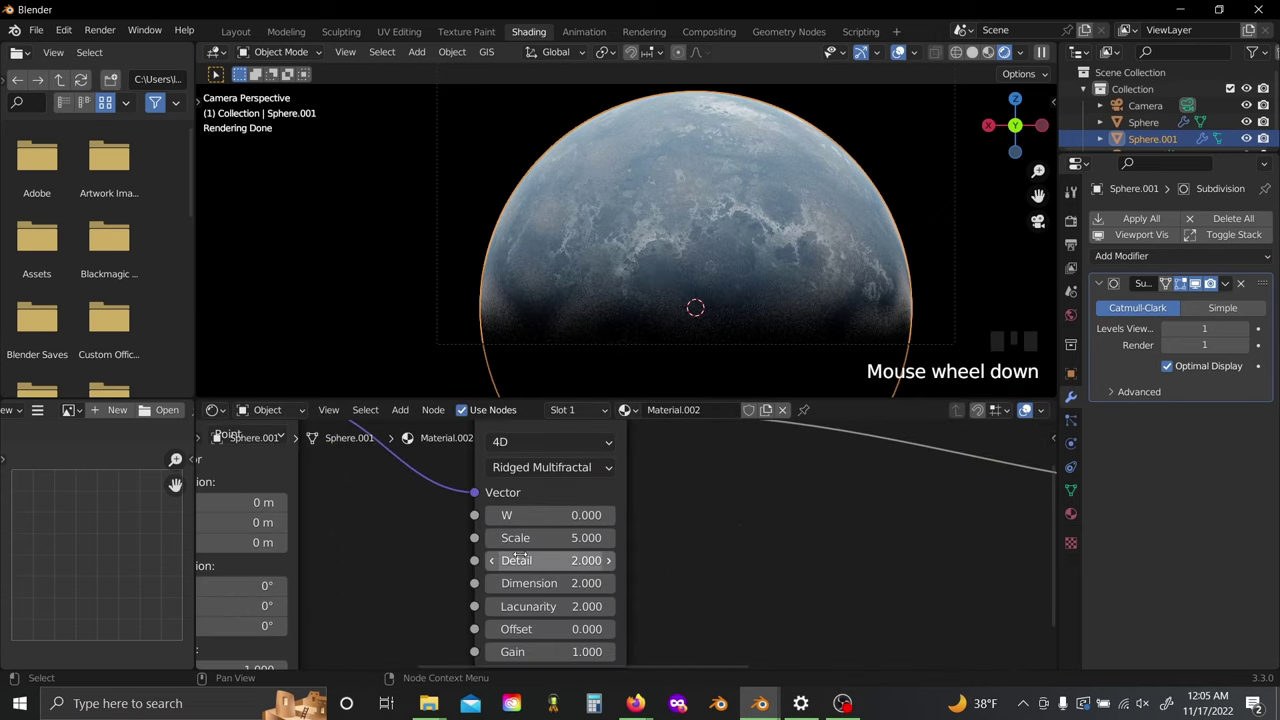
{"action": "left_click_drag", "start_coordinate": [548, 560], "coordinate": [720, 560]}
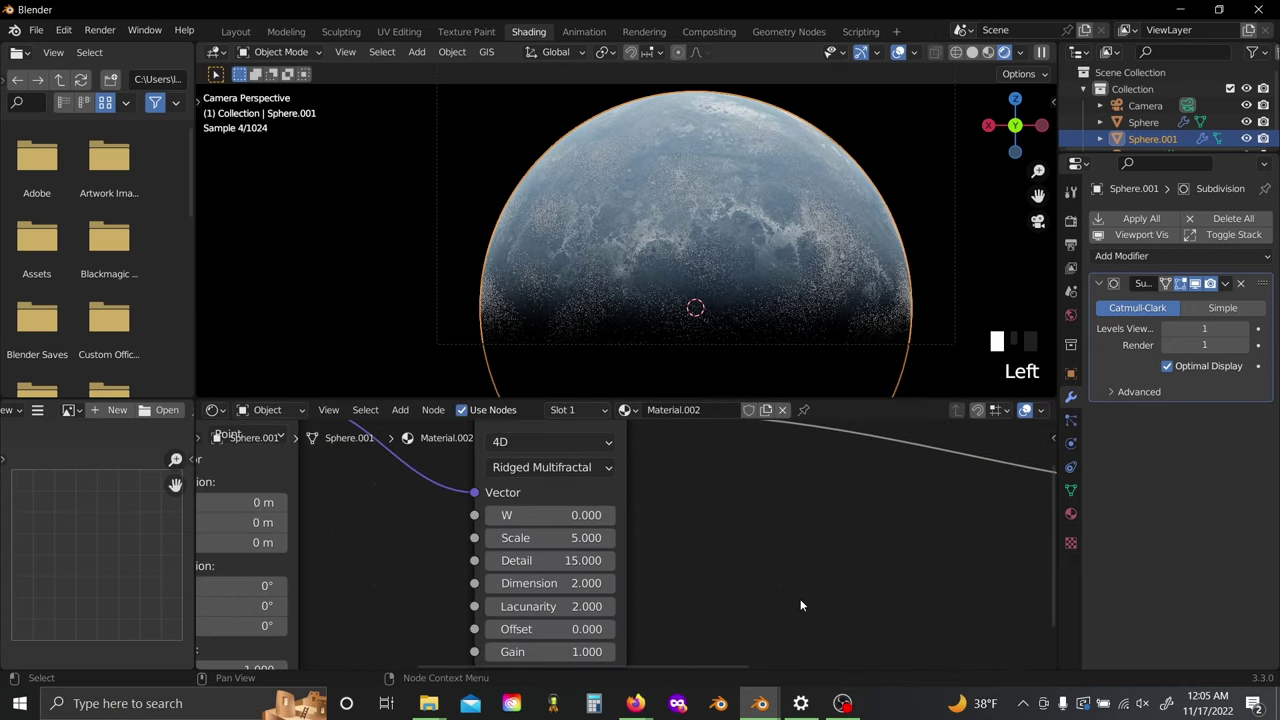
{"action": "left_click_drag", "start_coordinate": [586, 583], "coordinate": [482, 583], "text": "shift"}
Step: Set the Musgrave Texture's Gain to 120.600 and Scale to 1.320
{"action": "middle_click_drag", "start_coordinate": [673, 625], "coordinate": [646, 579]}
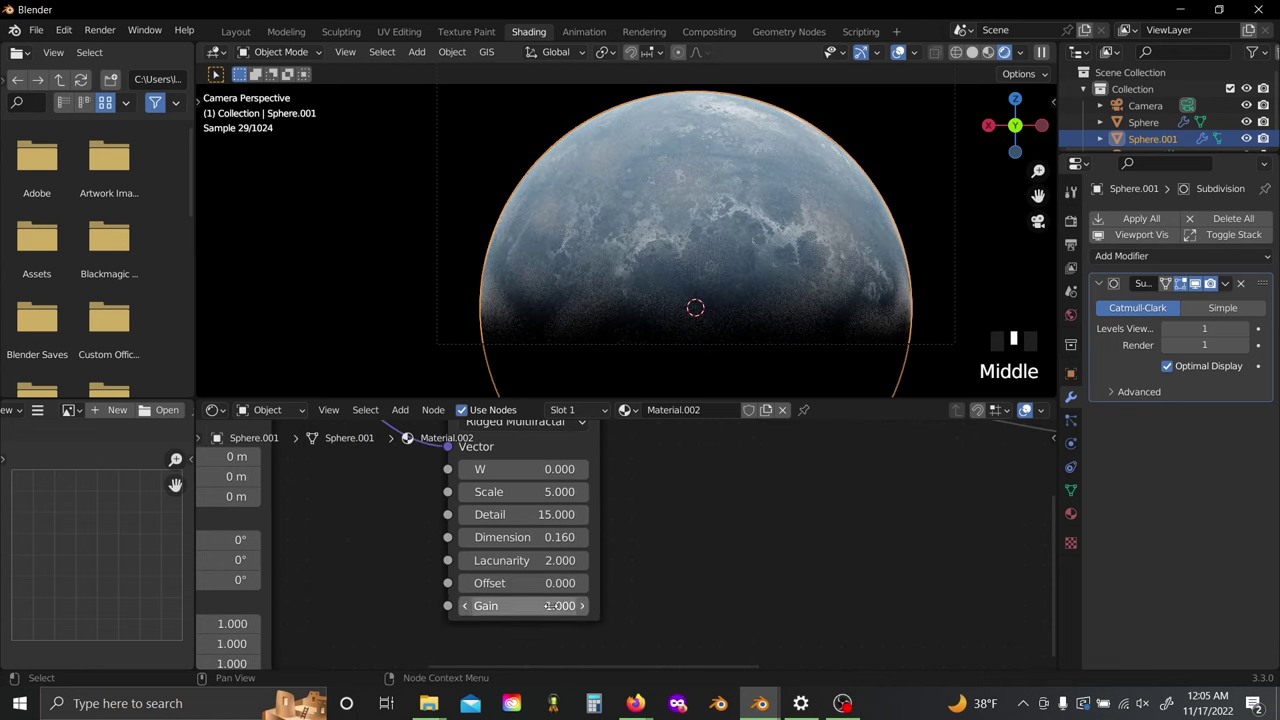
{"action": "left_click_drag", "start_coordinate": [560, 605], "coordinate": [683, 579]}
{"action": "scroll", "coordinate": [683, 564], "scroll_direction": "down", "scroll_amount": 11}
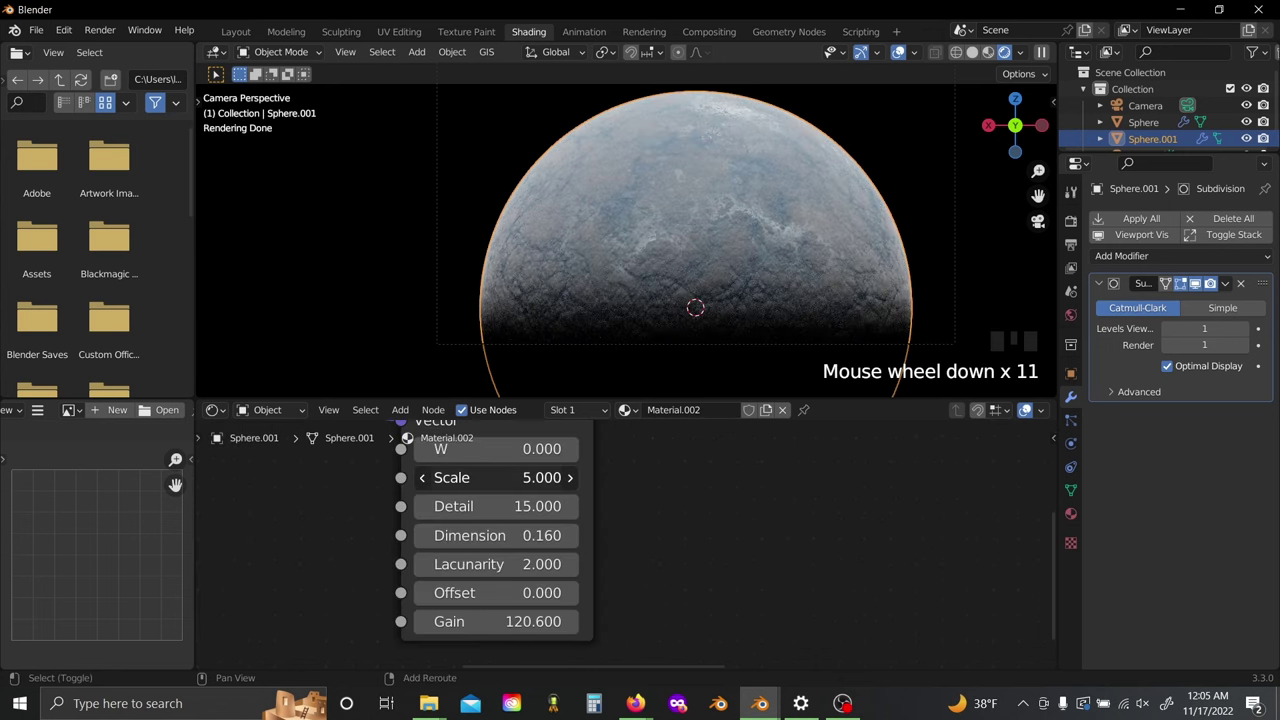
{"action": "left_click_drag", "start_coordinate": [510, 477], "coordinate": [548, 478], "text": "shift"}
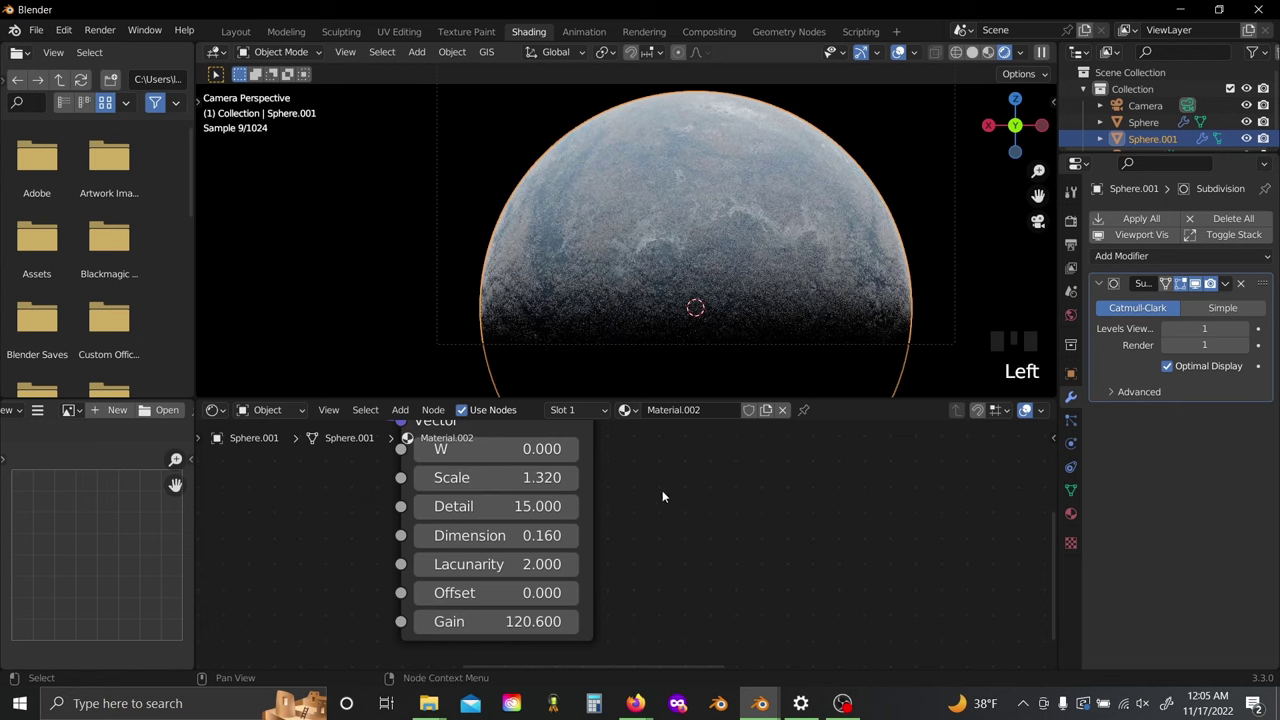
Step: Add a Noise Texture node below the Texture Coordinate node
{"action": "scroll", "coordinate": [662, 495], "scroll_direction": "down", "scroll_amount": 5}
{"action": "middle_click_drag", "start_coordinate": [442, 573], "coordinate": [0, 540]}
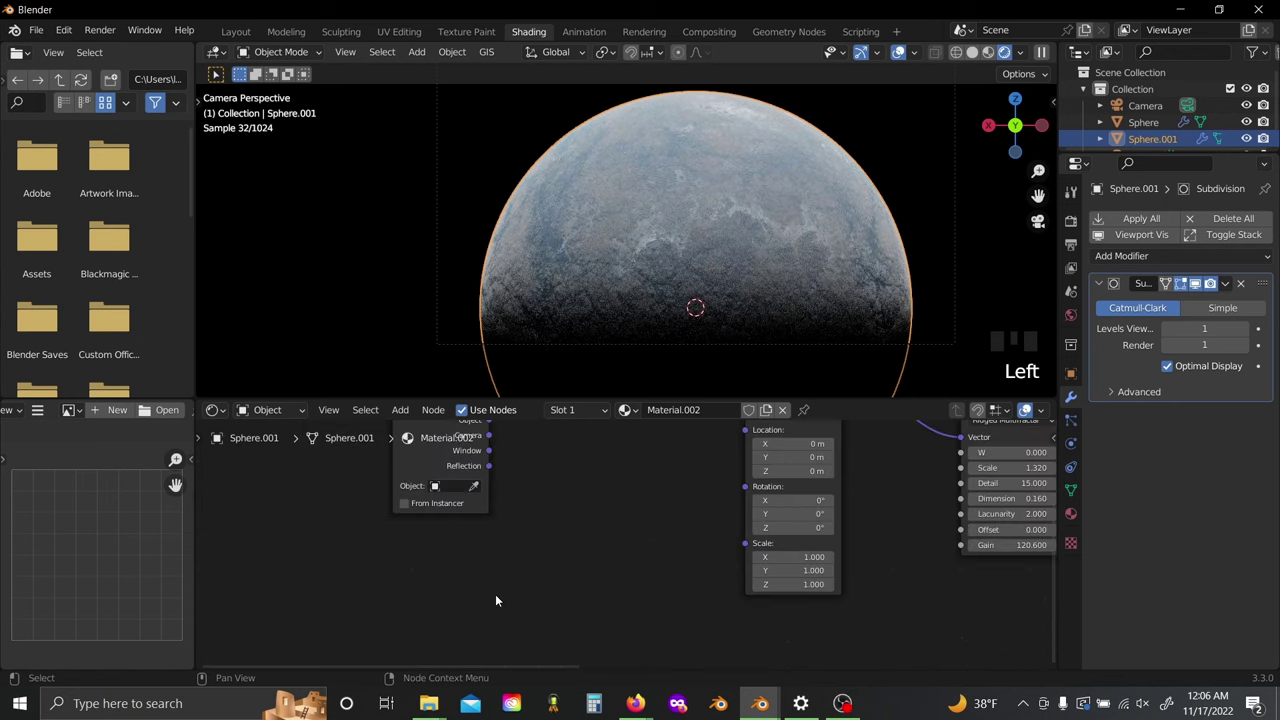
{"action": "key", "text": "shift+a"}
{"action": "type", "text": "no"}
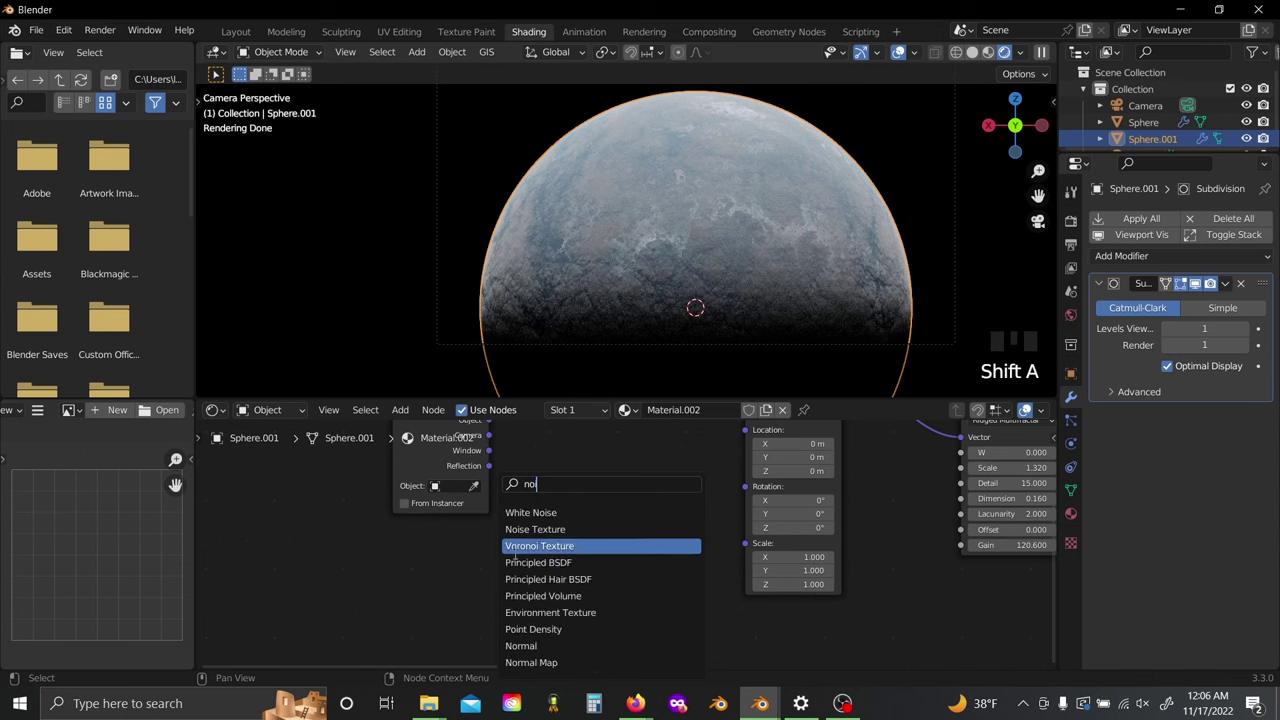
{"action": "left_click", "coordinate": [535, 529]}
{"action": "left_click", "coordinate": [462, 597]}
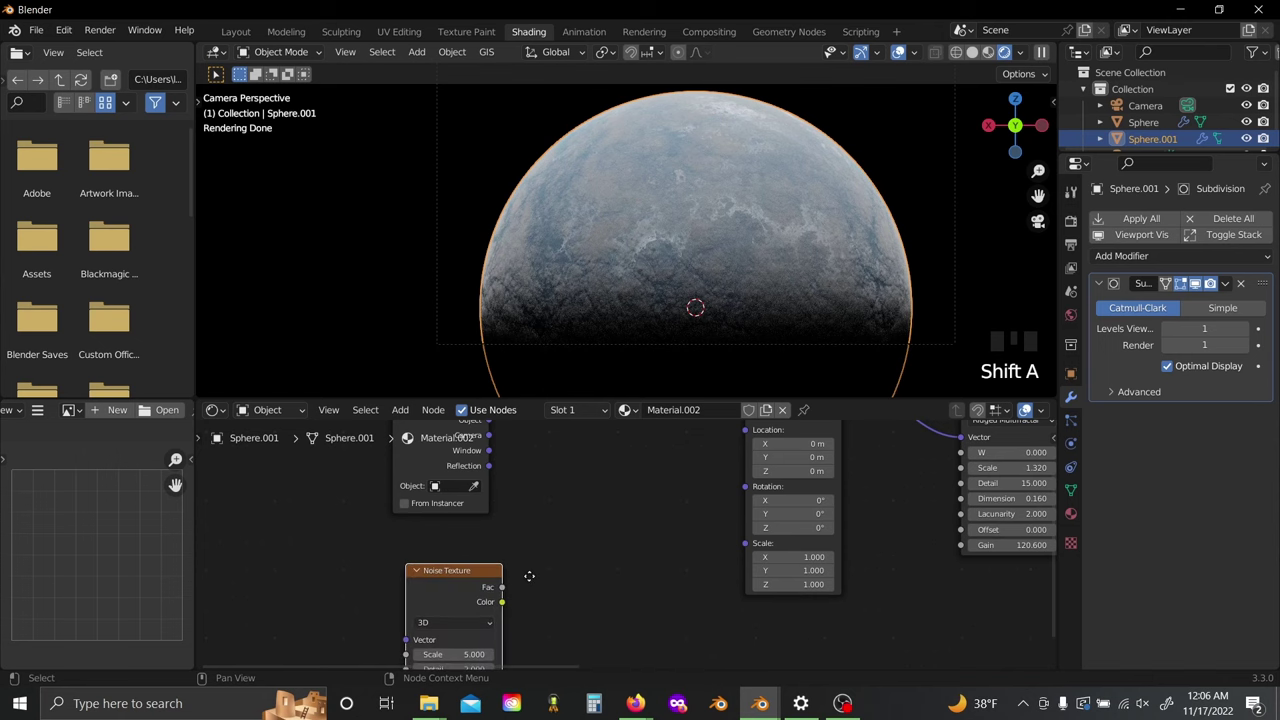
Step: Add a MixRGB node on the link between the Texture Coordinate and Mapping nodes
{"action": "middle_click_drag", "start_coordinate": [529, 576], "coordinate": [519, 596]}
{"action": "scroll", "coordinate": [560, 568], "scroll_direction": "down", "scroll_amount": 1}
{"action": "key", "text": "shift+a"}
{"action": "type", "text": "mi"}
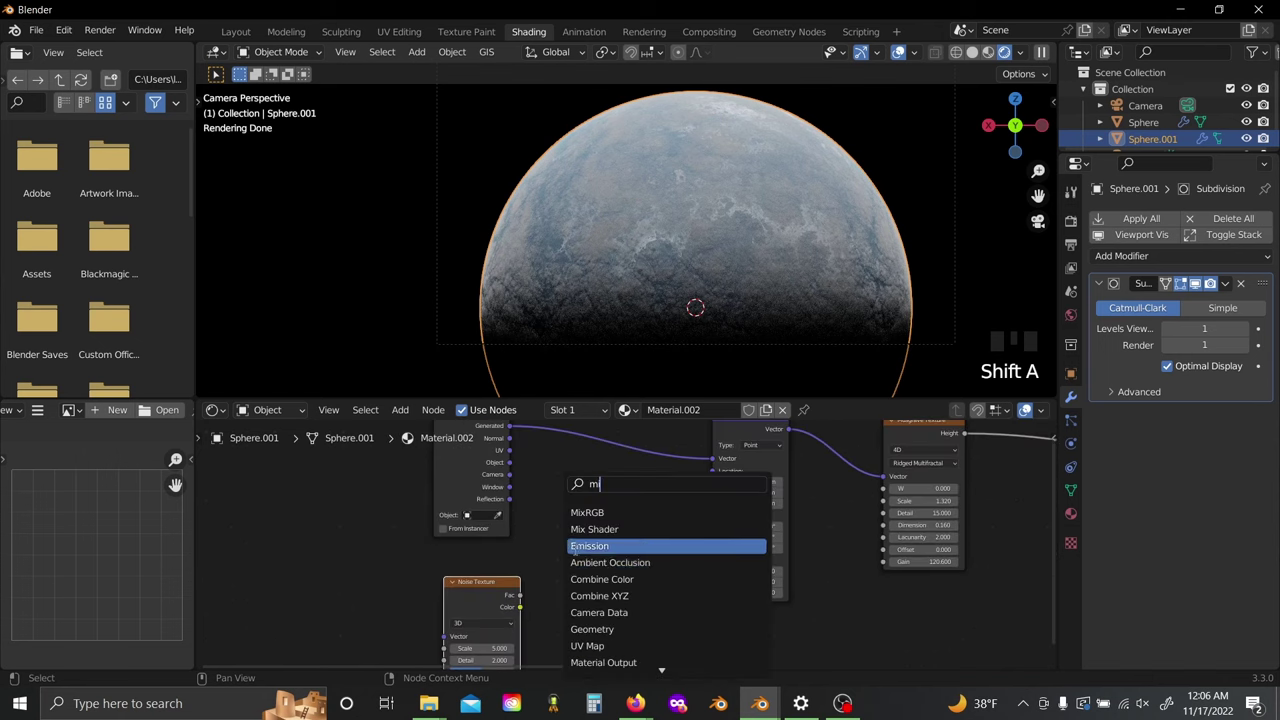
{"action": "left_click", "coordinate": [590, 512]}
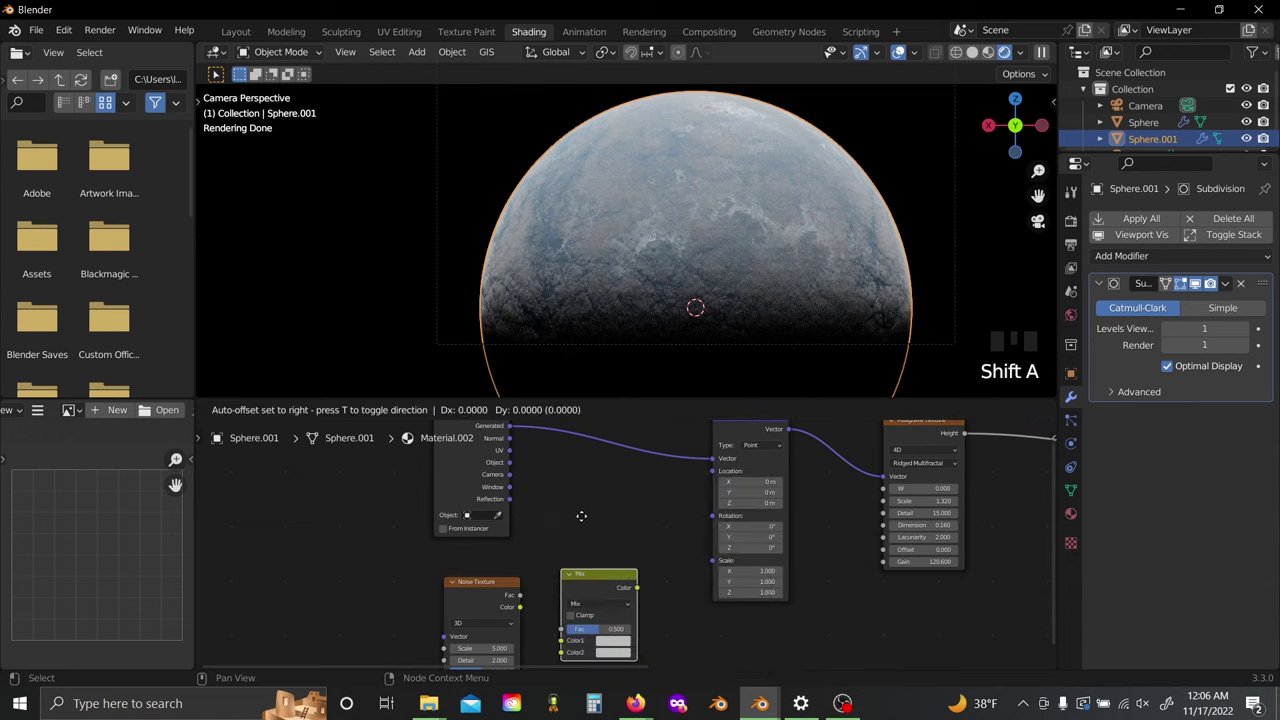
{"action": "left_click", "coordinate": [613, 462]}
Step: Reposition the Noise Texture node and connect its Color output to the Mix node's Color2 input
{"action": "middle_click_drag", "start_coordinate": [534, 586], "coordinate": [639, 500]}
{"action": "left_click_drag", "start_coordinate": [595, 595], "coordinate": [548, 577]}
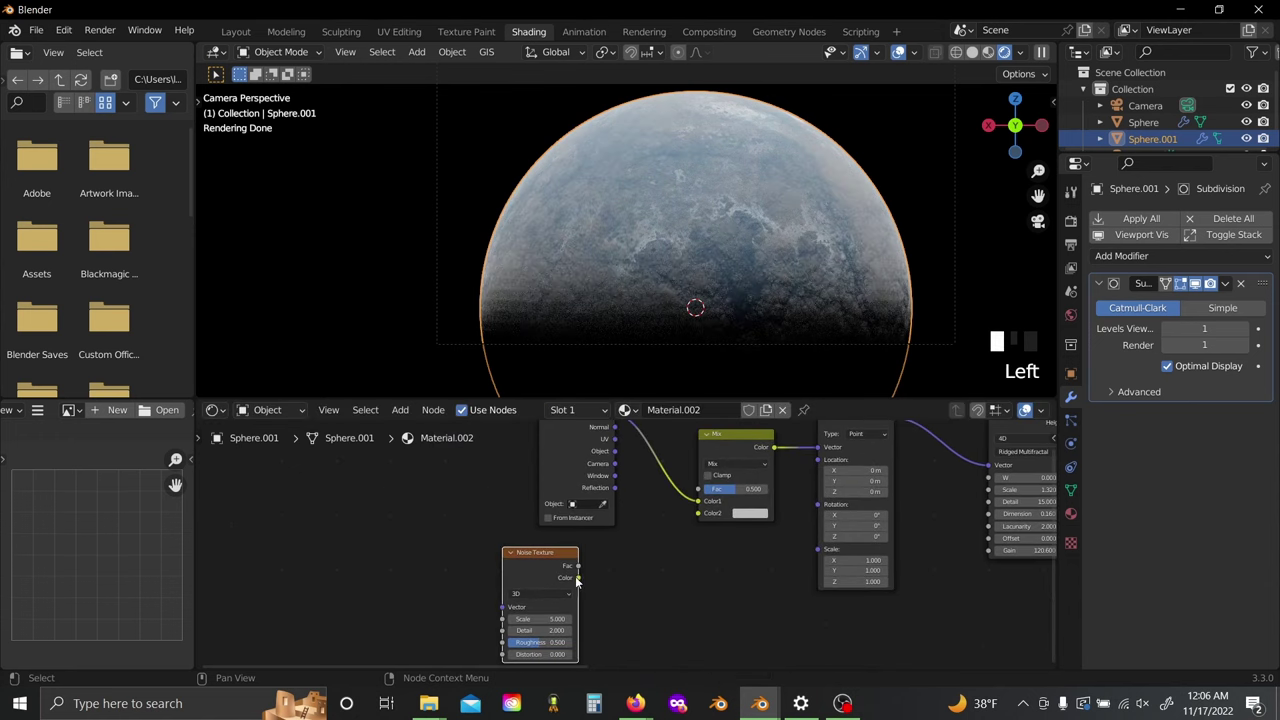
{"action": "left_click_drag", "start_coordinate": [694, 516], "coordinate": [697, 513]}
{"action": "left_click", "coordinate": [736, 532]}
Step: Switch the Noise Texture to 4D, set its Scale to 4.010 and adjust its Detail
{"action": "middle_click_drag", "start_coordinate": [741, 558], "coordinate": [732, 554]}
{"action": "scroll", "coordinate": [690, 570], "scroll_direction": "up", "scroll_amount": 1}
{"action": "left_click", "coordinate": [540, 595]}
{"action": "left_click", "coordinate": [540, 615]}
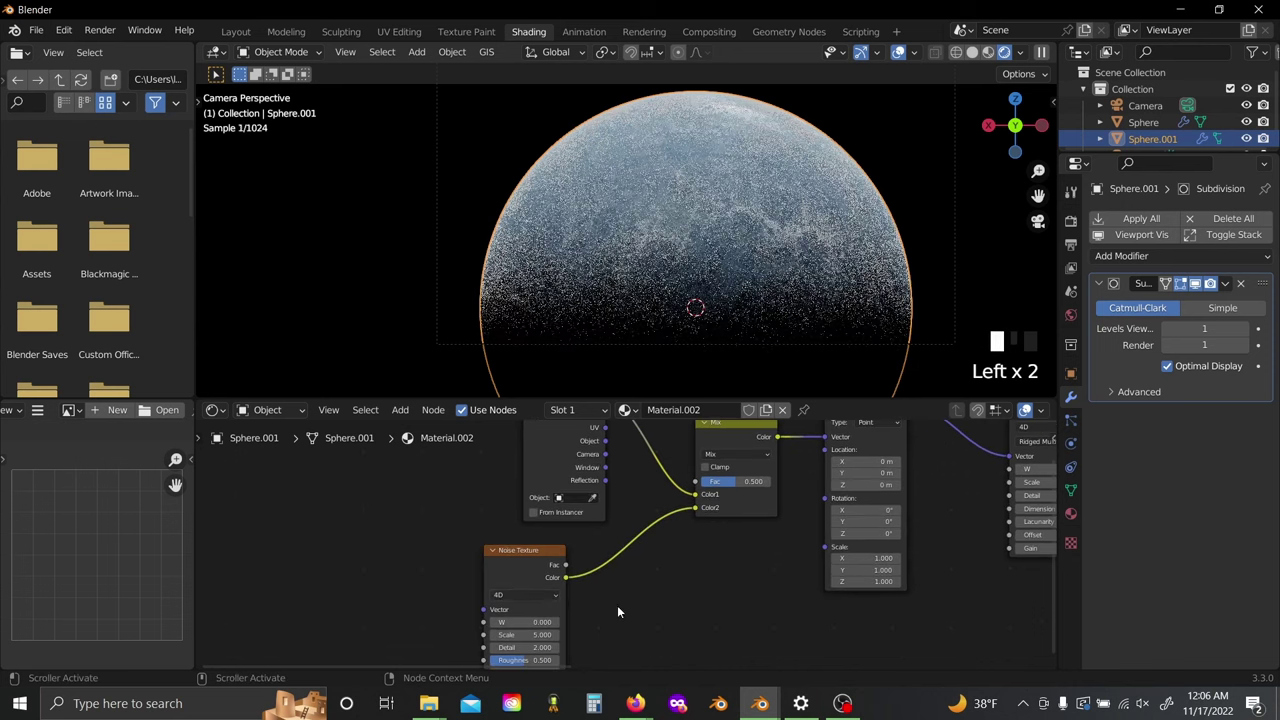
{"action": "scroll", "coordinate": [620, 600], "scroll_direction": "up", "scroll_amount": 3}
{"action": "left_click_drag", "start_coordinate": [543, 605], "coordinate": [475, 605], "text": "shift"}
{"action": "middle_click_drag", "start_coordinate": [694, 601], "coordinate": [732, 580]}
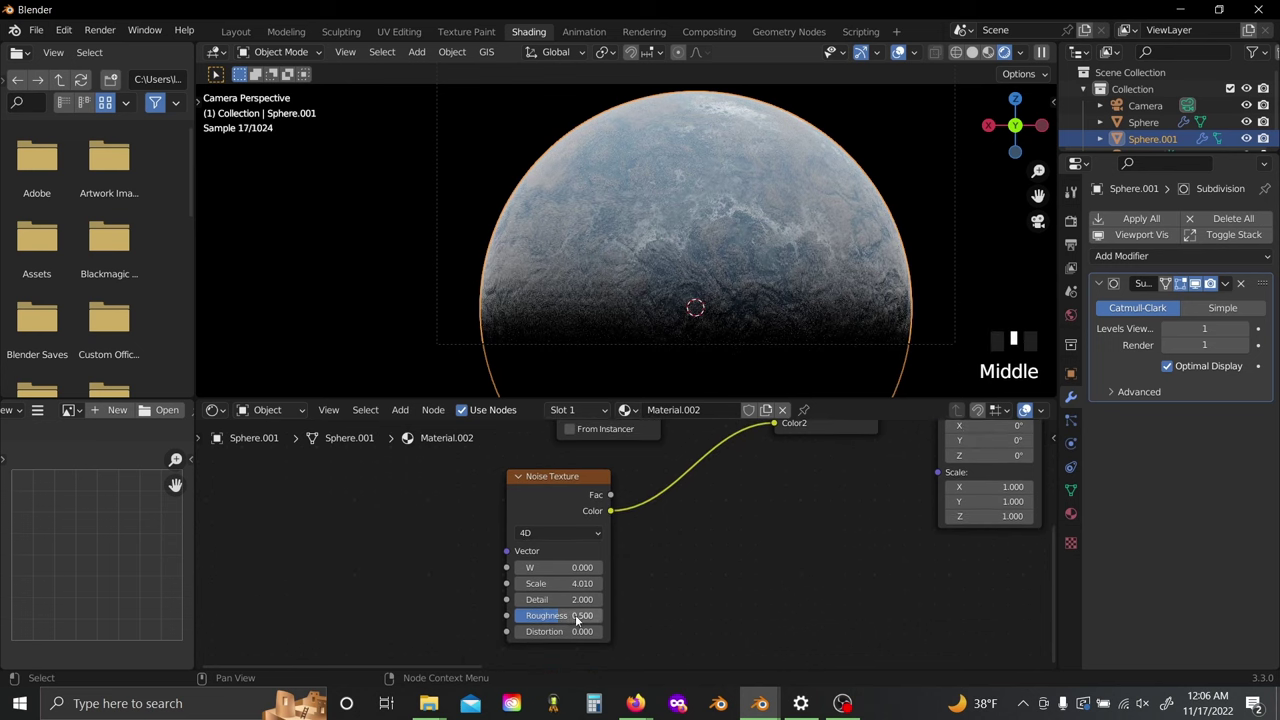
{"action": "left_click_drag", "start_coordinate": [555, 594], "coordinate": [574, 615]}
{"action": "left_click", "coordinate": [716, 542]}
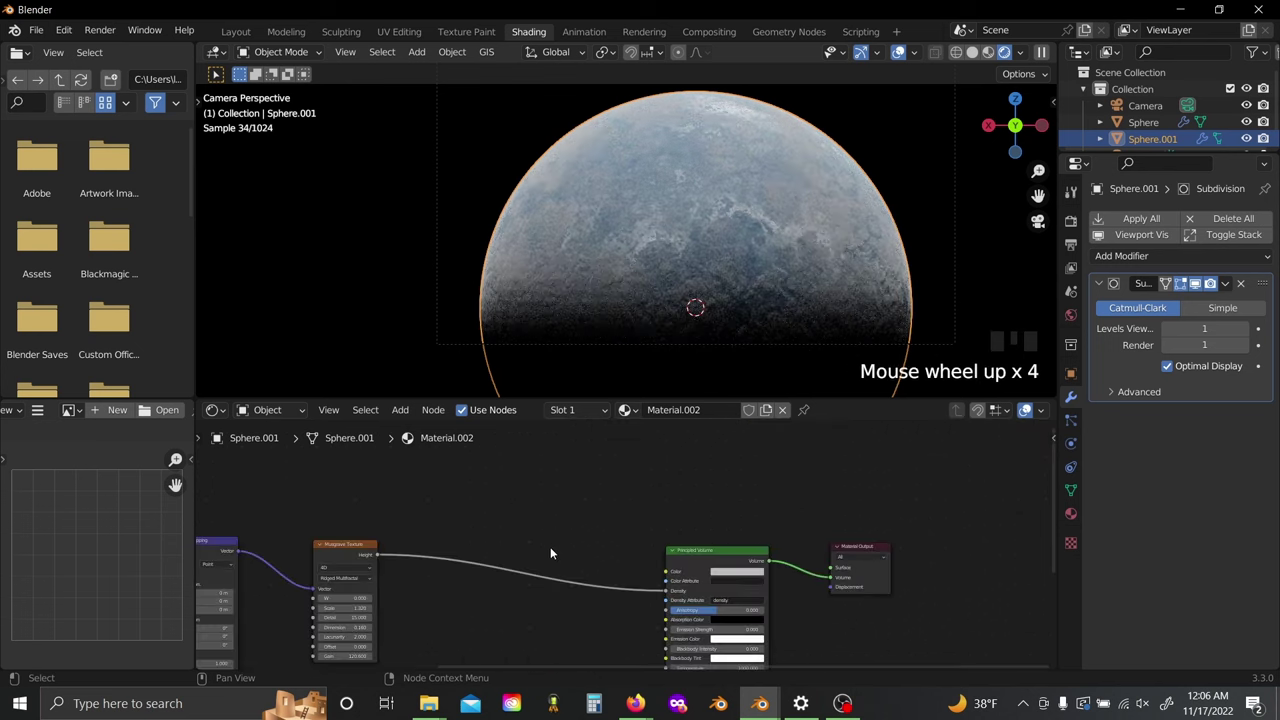
Step: Insert a Map Range node between the Musgrave Texture's Height and the Principled Volume's Density
{"action": "key", "text": "shift+a"}
{"action": "type", "text": "sma"}
{"action": "type", "text": "p"}
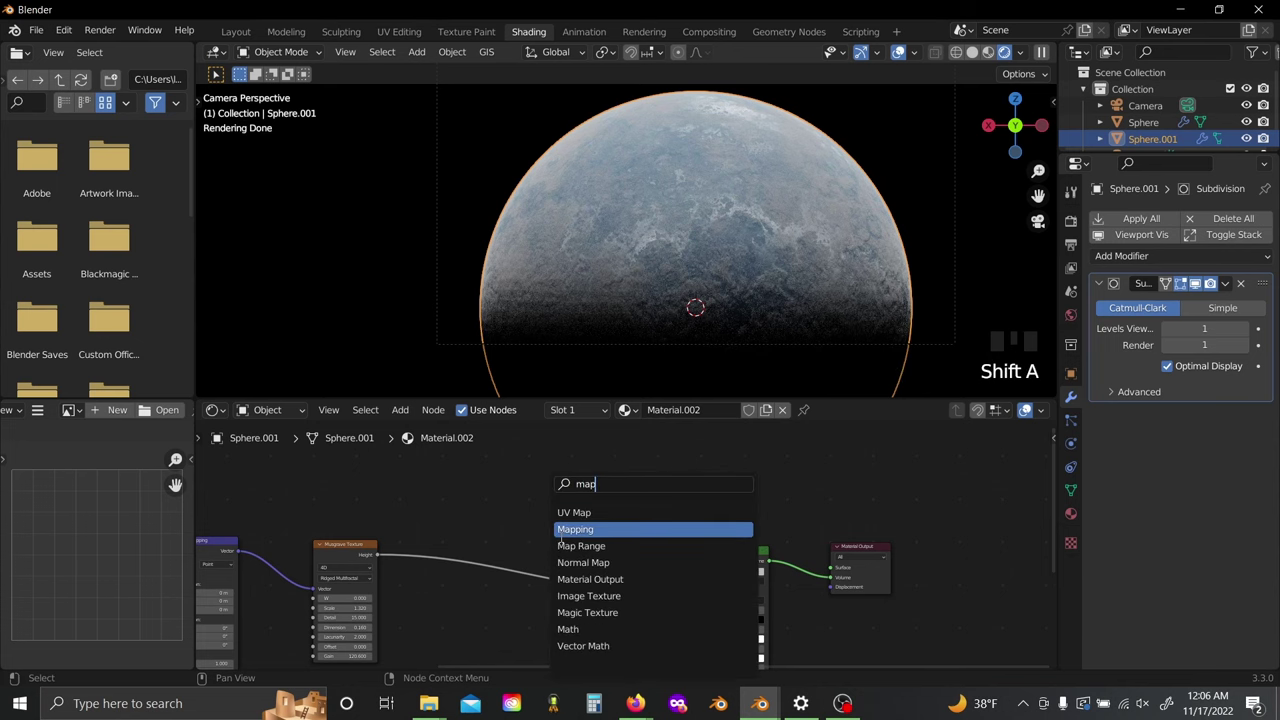
{"action": "left_click", "coordinate": [581, 546]}
{"action": "left_click", "coordinate": [456, 545]}
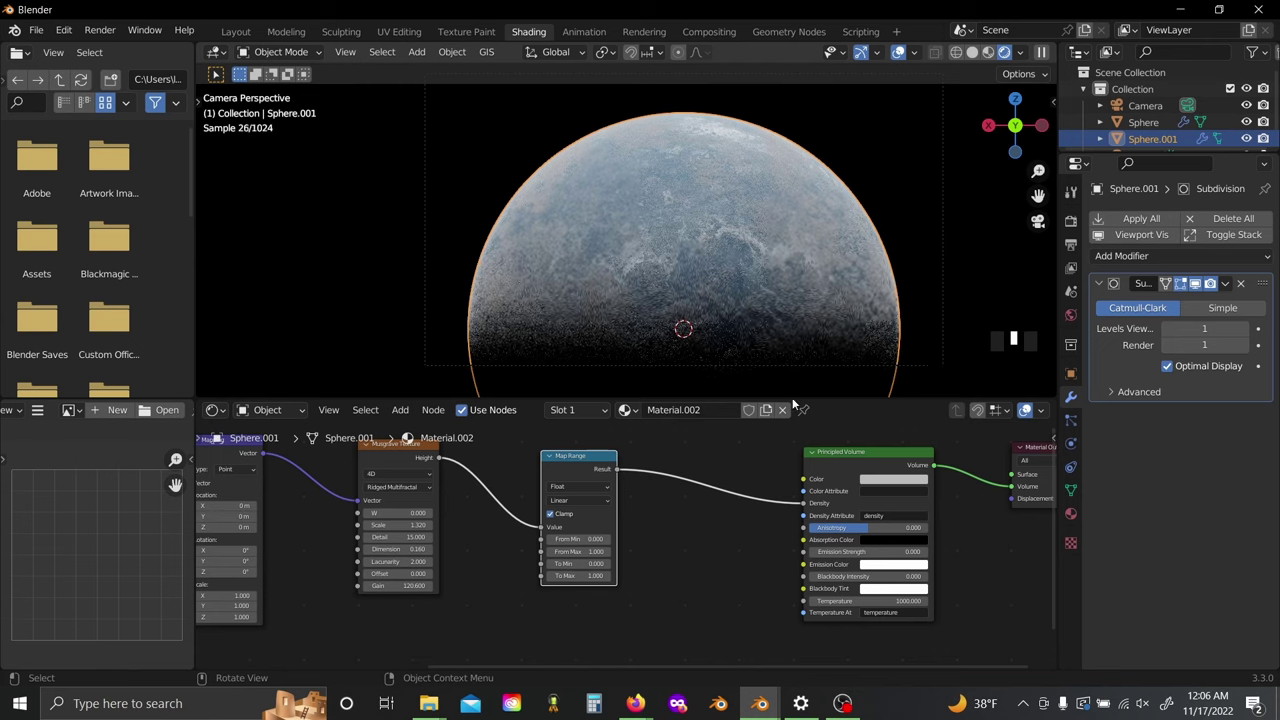
{"action": "left_click", "coordinate": [729, 537]}
Step: Move the Principled Volume and Material Output nodes together farther away from the Map Range node
{"action": "scroll", "coordinate": [729, 537], "scroll_direction": "up", "scroll_amount": 3}
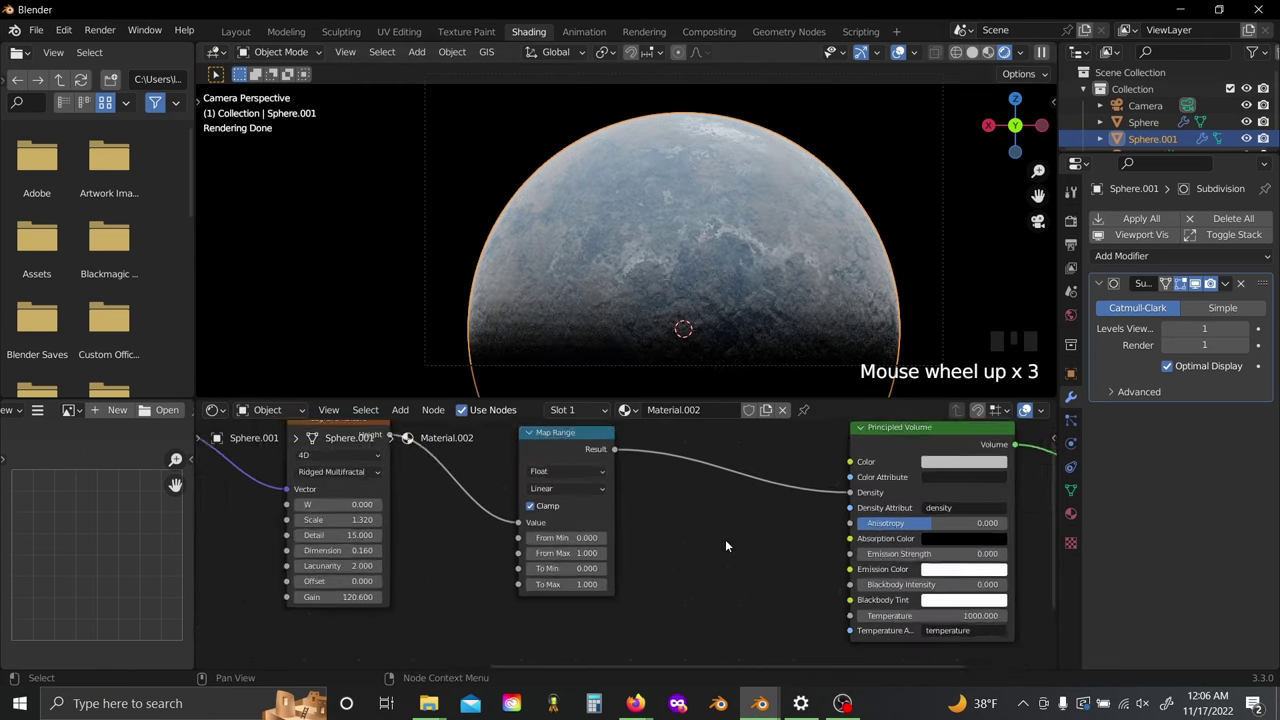
{"action": "scroll", "coordinate": [725, 539], "scroll_direction": "up", "scroll_amount": 2}
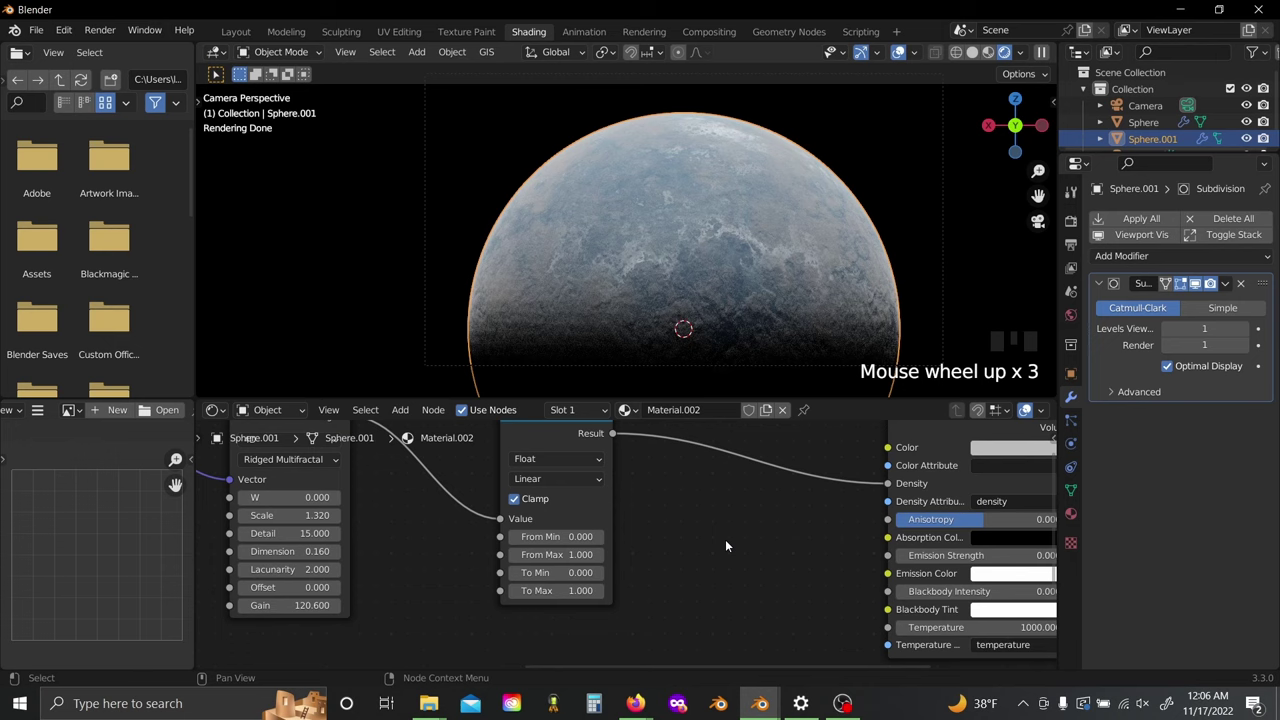
{"action": "scroll", "coordinate": [705, 541], "scroll_direction": "up", "scroll_amount": 2}
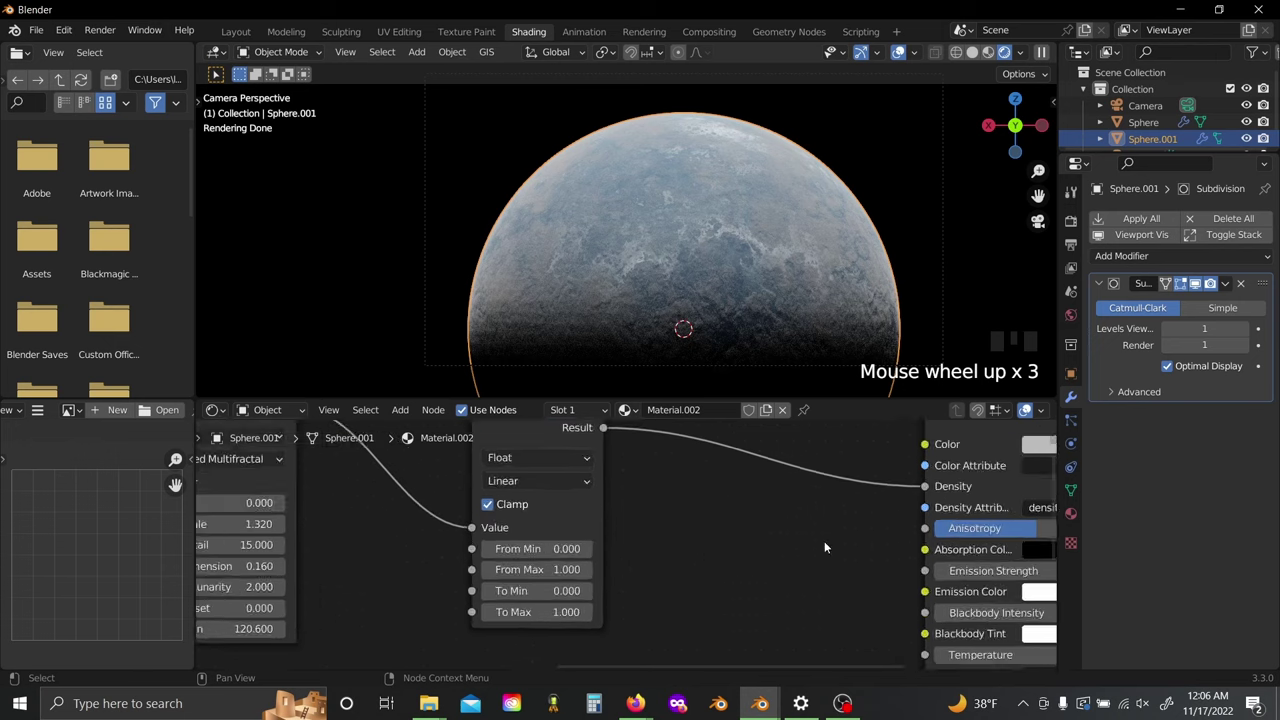
{"action": "scroll", "coordinate": [824, 547], "scroll_direction": "down", "scroll_amount": 3}
{"action": "middle_click_drag", "start_coordinate": [824, 550], "coordinate": [412, 589]}
{"action": "left_click_drag", "start_coordinate": [292, 462], "coordinate": [810, 588]}
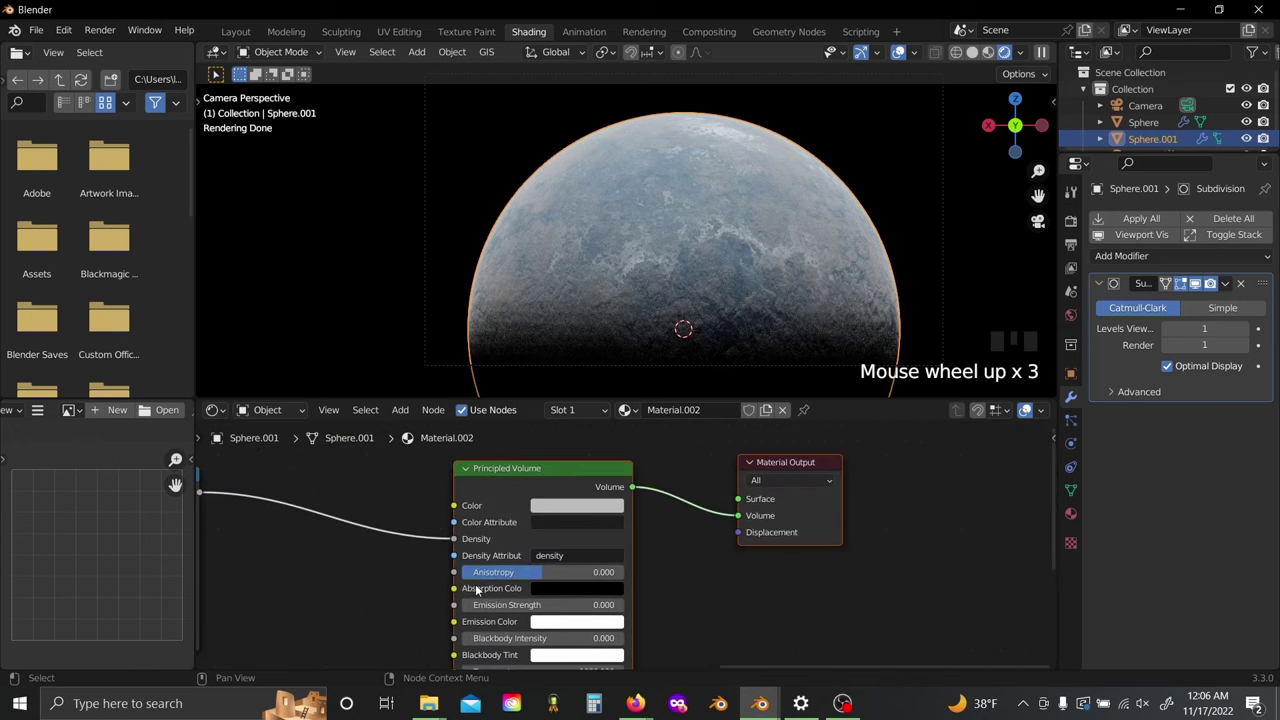
{"action": "key", "text": "g"}
{"action": "left_click", "coordinate": [723, 571]}
Step: Set the Map Range node's From Min to 0.45
{"action": "middle_click_drag", "start_coordinate": [497, 580], "coordinate": [890, 555]}
{"action": "middle_click_drag", "start_coordinate": [555, 576], "coordinate": [585, 570]}
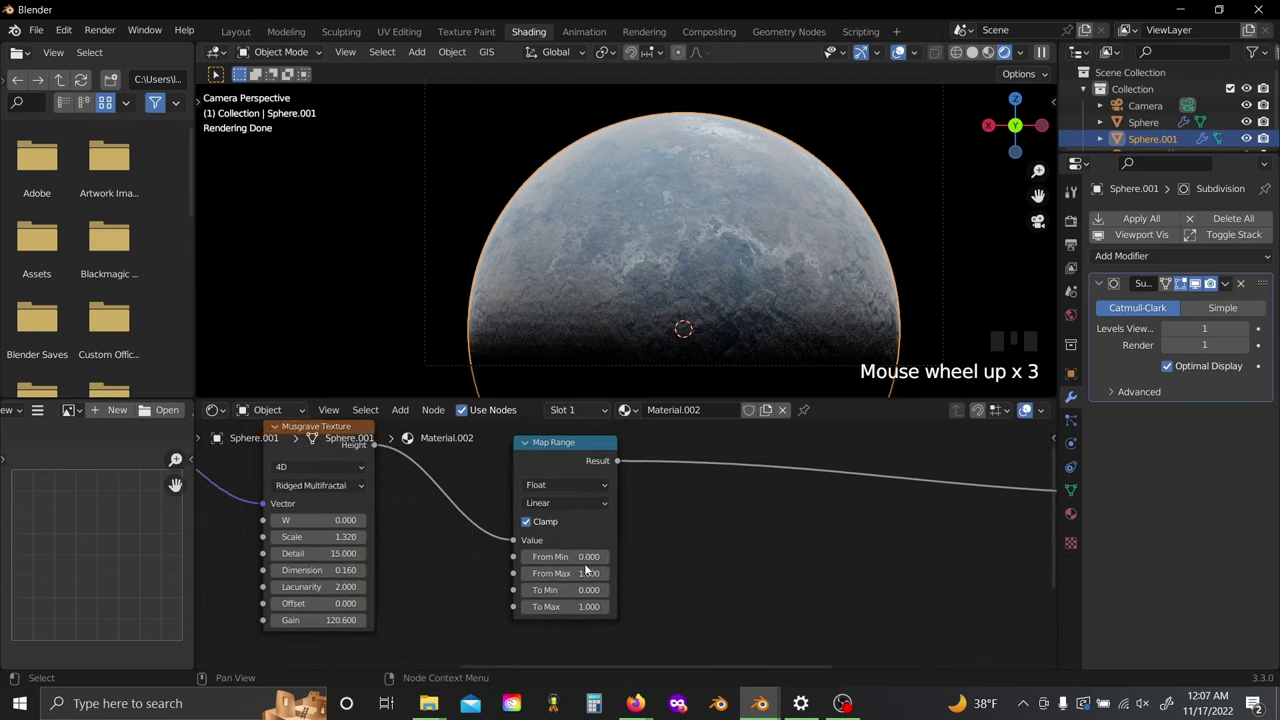
{"action": "scroll", "coordinate": [586, 570], "scroll_direction": "up", "scroll_amount": 2}
{"action": "left_click", "coordinate": [566, 560]}
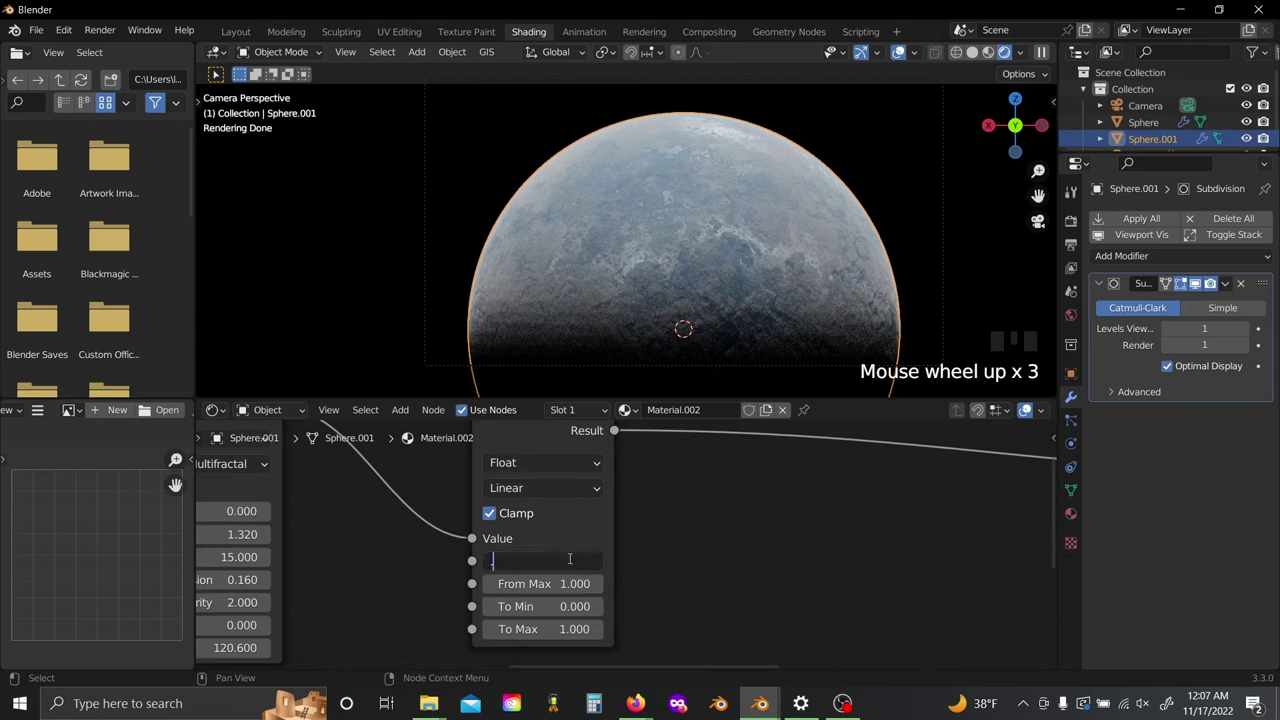
{"action": "type", "text": ".45"}
{"action": "left_click", "coordinate": [679, 558]}
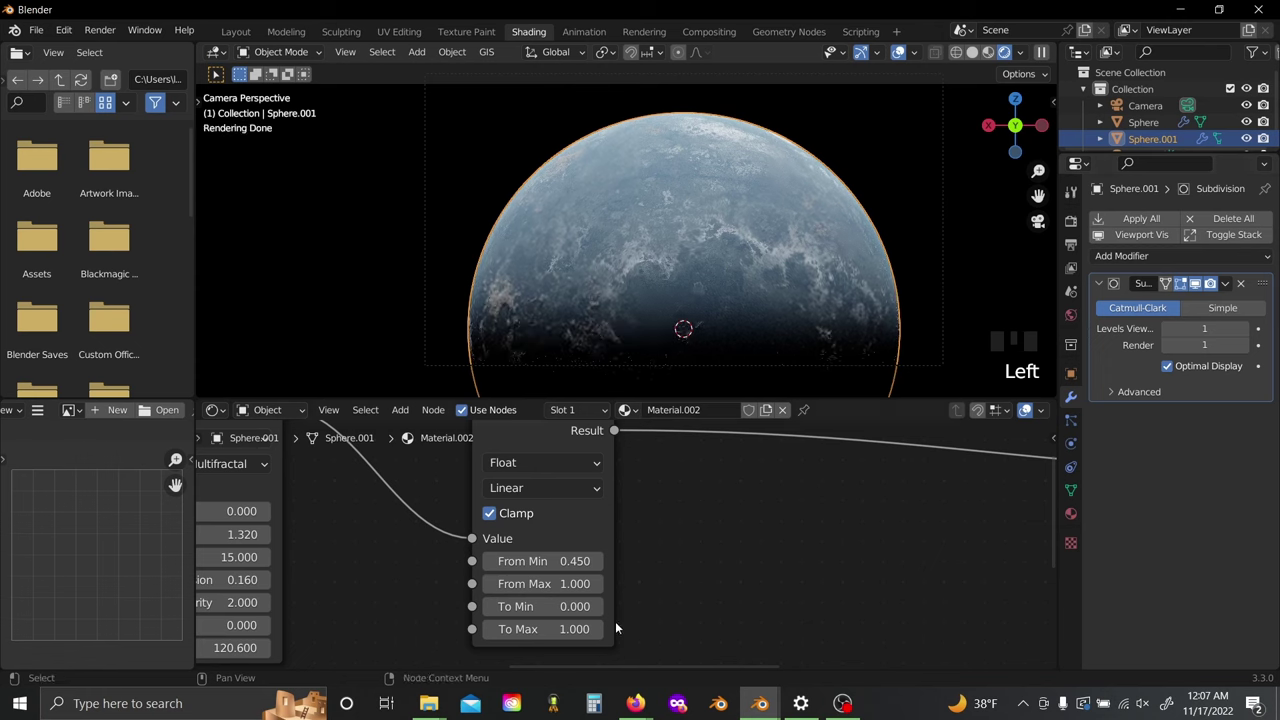
Step: Set the Map Range node's To Min to 0.04 and To Max to 1.340
{"action": "left_click", "coordinate": [569, 607]}
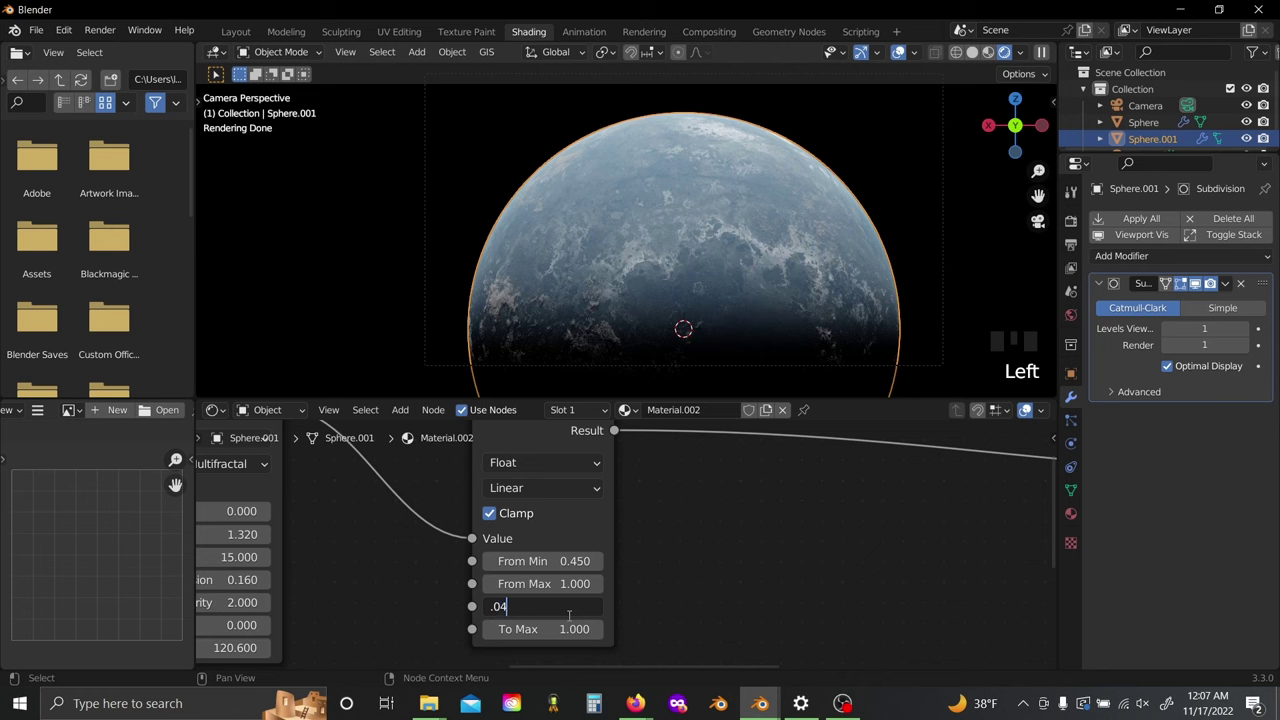
{"action": "left_click", "coordinate": [692, 597]}
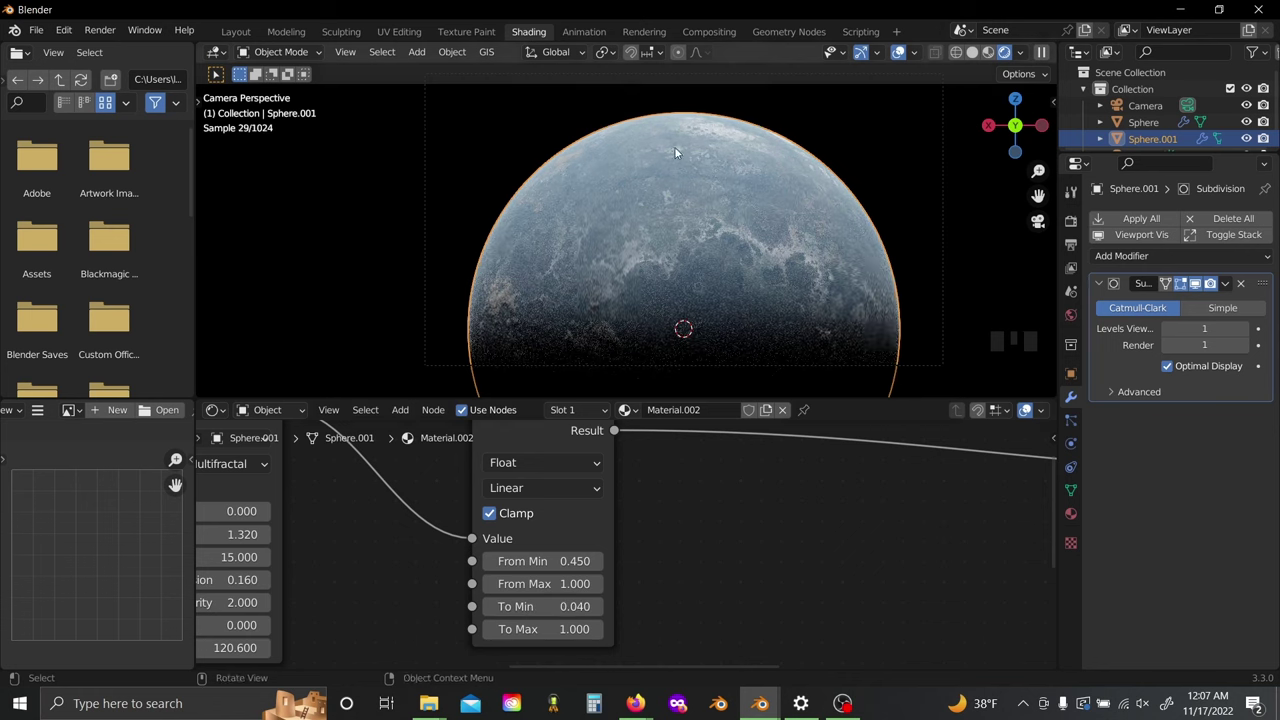
{"action": "left_click", "coordinate": [768, 596]}
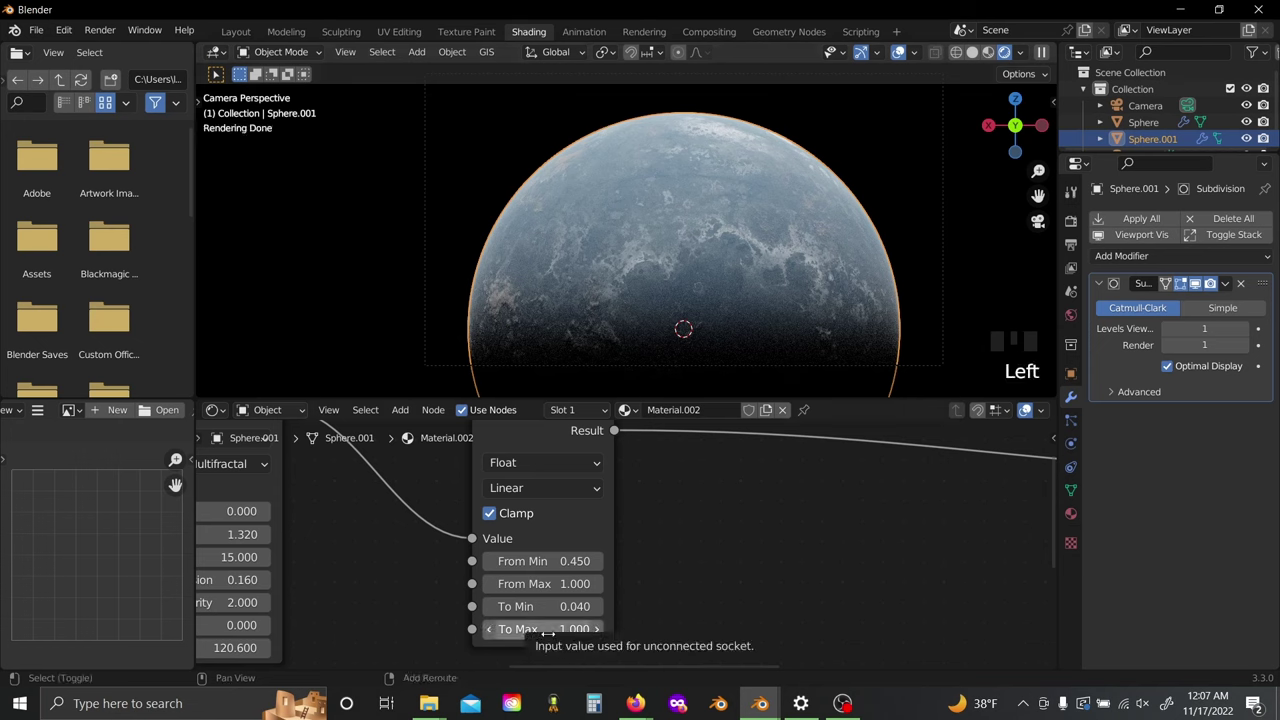
{"action": "left_click_drag", "start_coordinate": [548, 633], "coordinate": [616, 633], "text": "shift"}
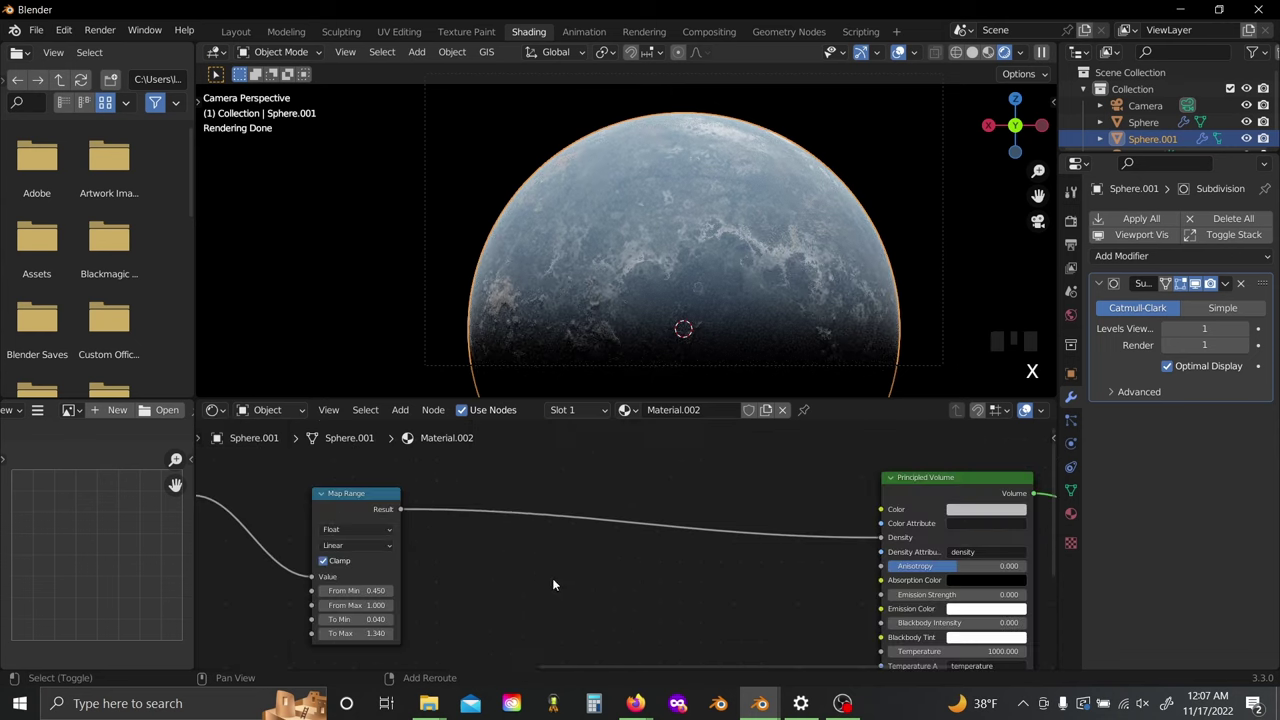
Step: Add a ColorRamp node above the link between Map Range and Principled Volume and set its interpolation to Constant
{"action": "key", "text": "shift+a"}
{"action": "left_click", "coordinate": [553, 579]}
{"action": "type", "text": "colo"}
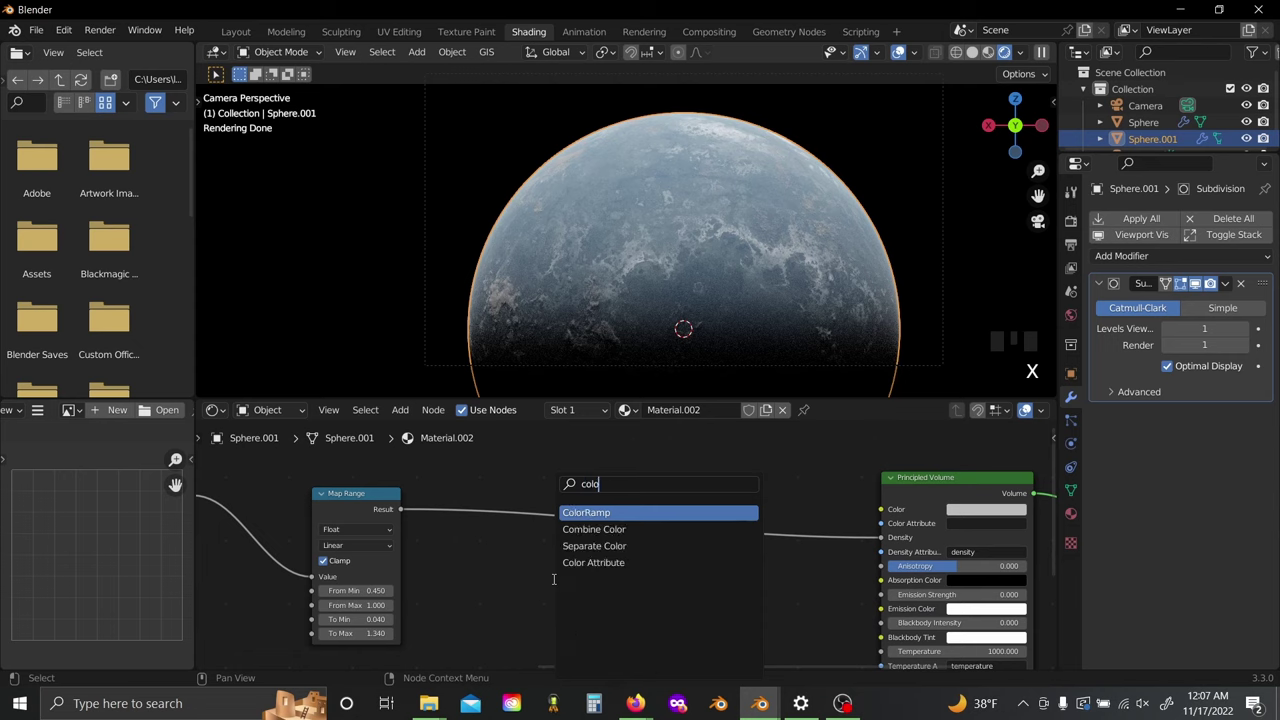
{"action": "key", "text": "Return"}
{"action": "left_click", "coordinate": [552, 528]}
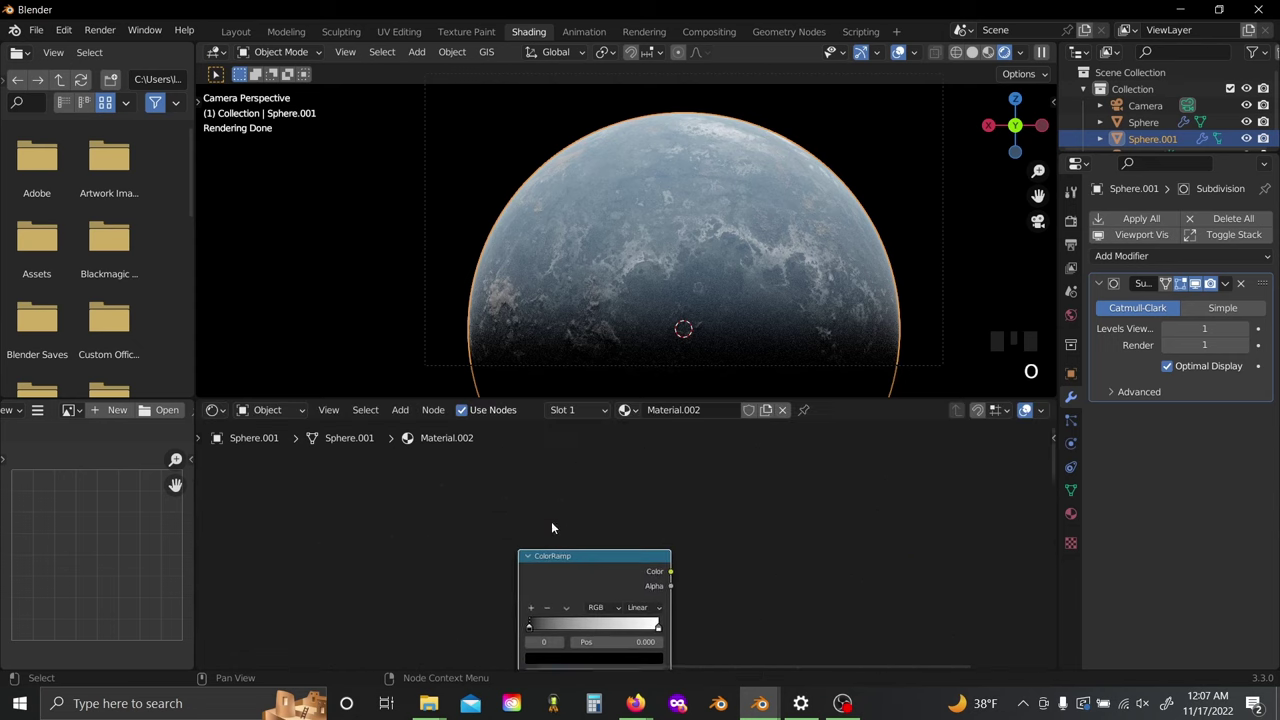
{"action": "middle_click_drag", "start_coordinate": [552, 528], "coordinate": [540, 403]}
{"action": "left_click", "coordinate": [624, 483]}
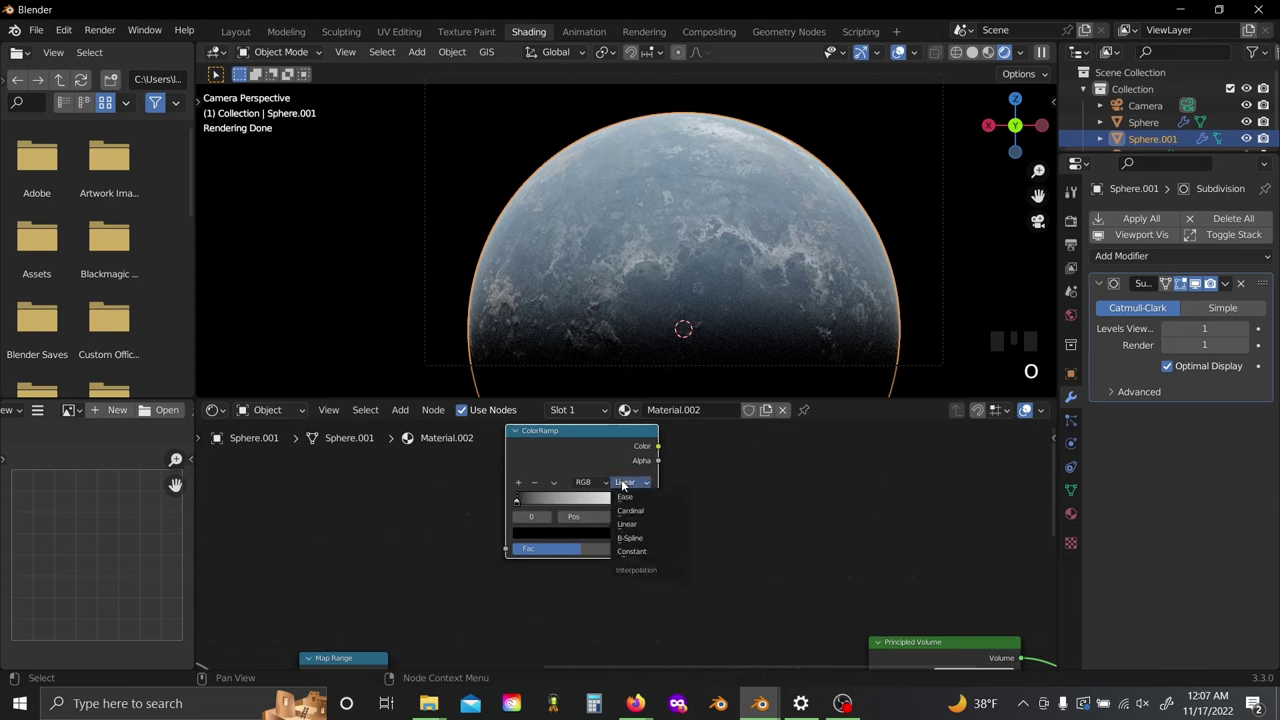
{"action": "left_click", "coordinate": [624, 485]}
Step: Connect the Map Range Result to the ColorRamp's Fac and the ColorRamp's Color to the Principled Volume's Color
{"action": "middle_click_drag", "start_coordinate": [468, 585], "coordinate": [599, 501]}
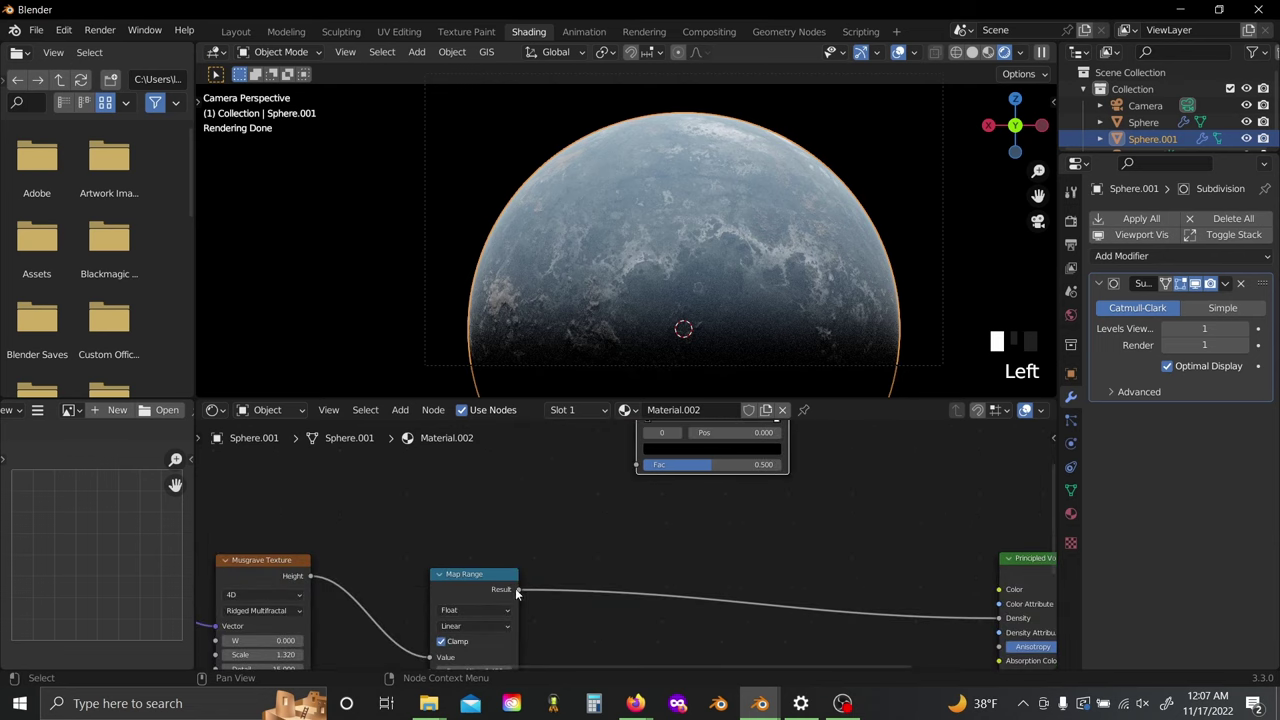
{"action": "left_click", "coordinate": [518, 592]}
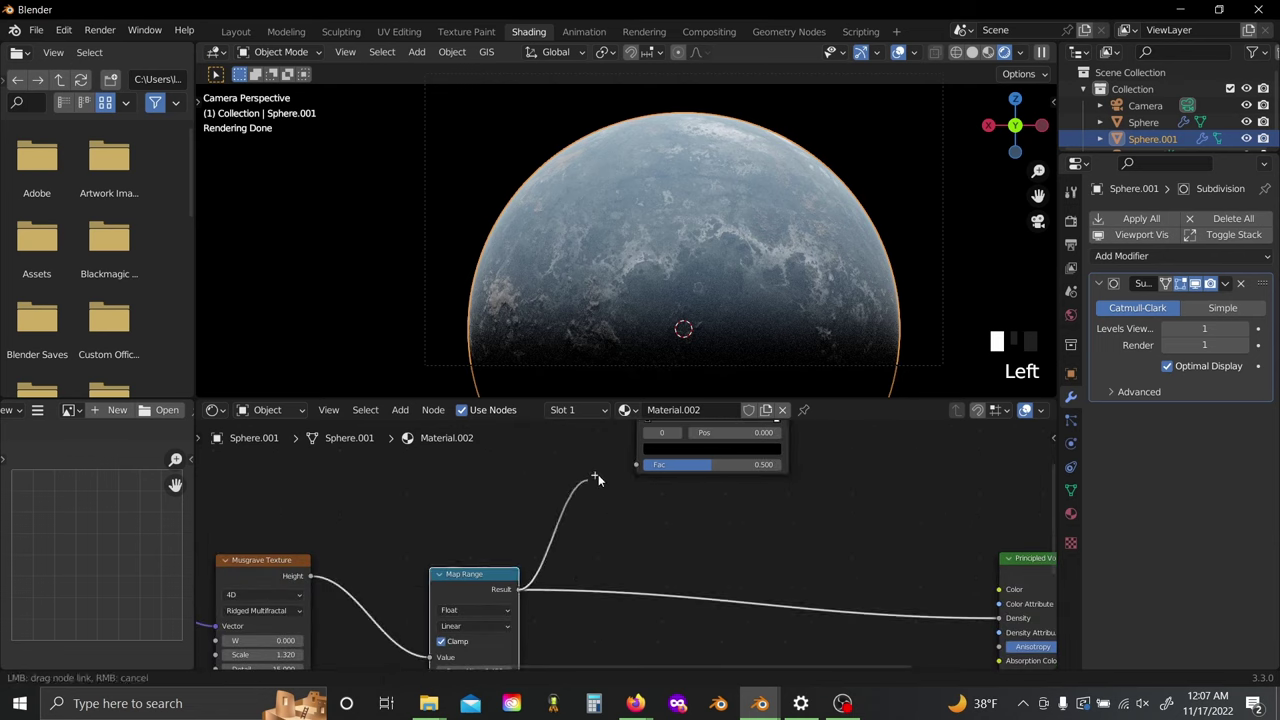
{"action": "left_click_drag", "start_coordinate": [630, 465], "coordinate": [634, 468]}
{"action": "middle_click_drag", "start_coordinate": [774, 476], "coordinate": [598, 552]}
{"action": "scroll", "coordinate": [606, 545], "scroll_direction": "down", "scroll_amount": 2}
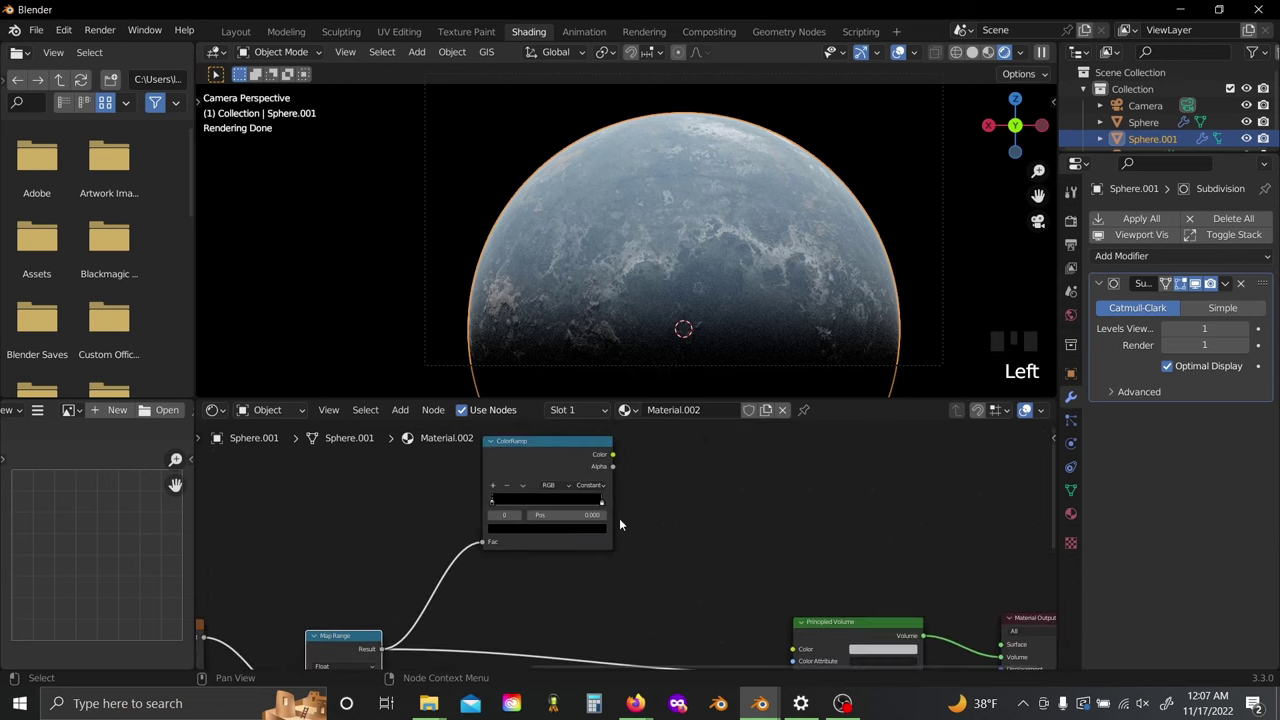
{"action": "left_click_drag", "start_coordinate": [615, 458], "coordinate": [798, 630]}
Step: Move the ColorRamp's white stop to position 0.200, judging the clouds in a close-up of the planet
{"action": "middle_click_drag", "start_coordinate": [604, 582], "coordinate": [666, 627]}
{"action": "scroll", "coordinate": [626, 638], "scroll_direction": "up", "scroll_amount": 9}
{"action": "scroll", "coordinate": [760, 540], "scroll_direction": "up", "scroll_amount": 8}
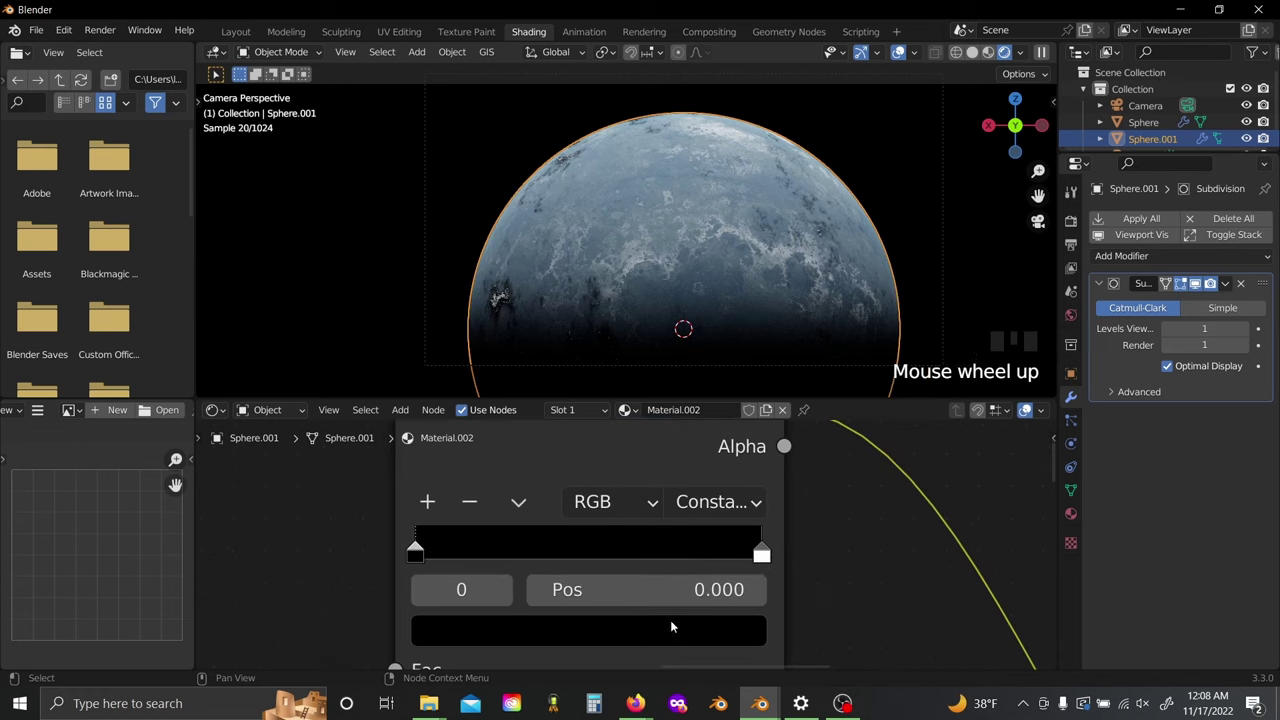
{"action": "left_click_drag", "start_coordinate": [767, 546], "coordinate": [622, 562]}
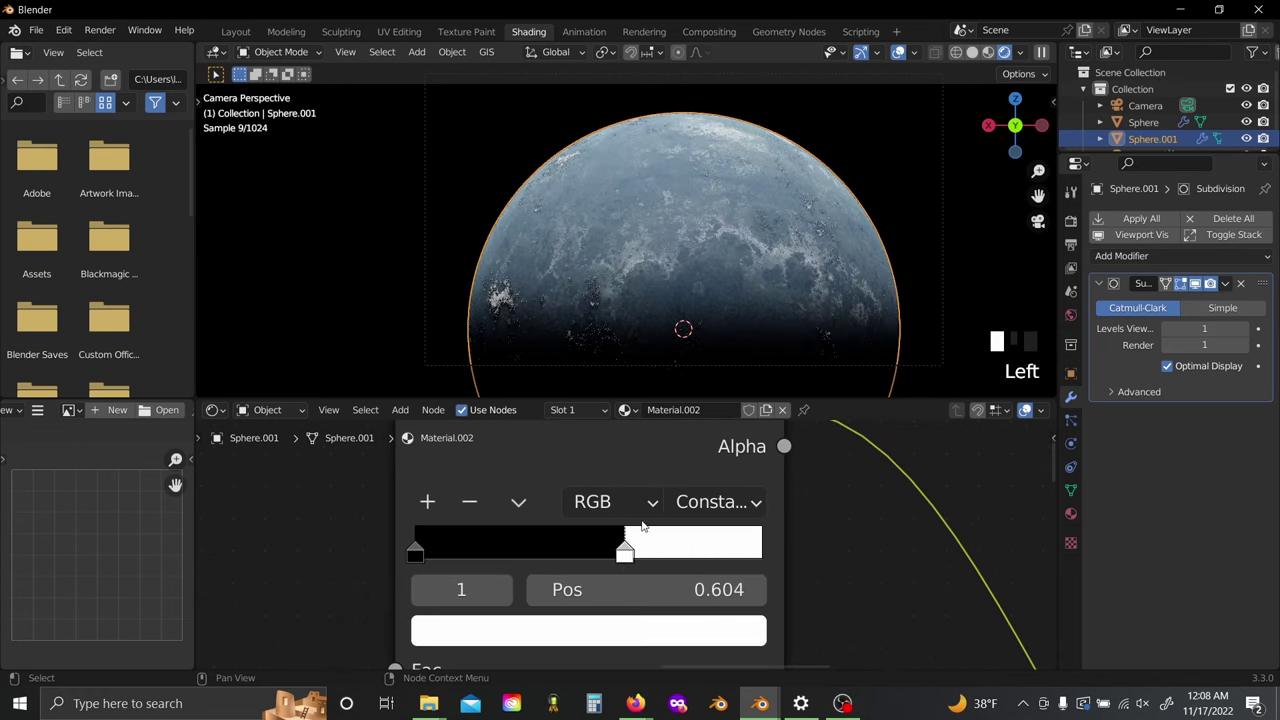
{"action": "scroll", "coordinate": [669, 384], "scroll_direction": "up", "scroll_amount": 3}
{"action": "middle_click_drag", "start_coordinate": [669, 384], "coordinate": [620, 298], "text": "shift"}
{"action": "scroll", "coordinate": [620, 300], "scroll_direction": "up", "scroll_amount": 6}
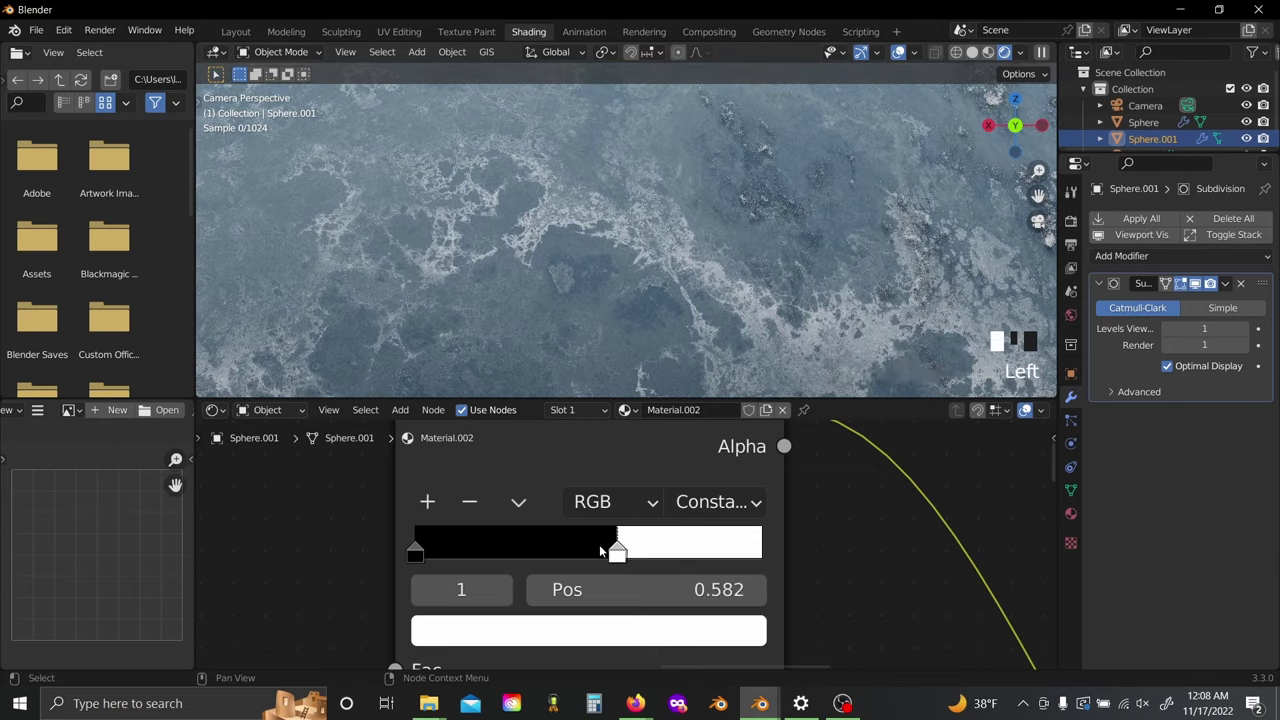
{"action": "left_click_drag", "start_coordinate": [600, 549], "coordinate": [474, 549]}
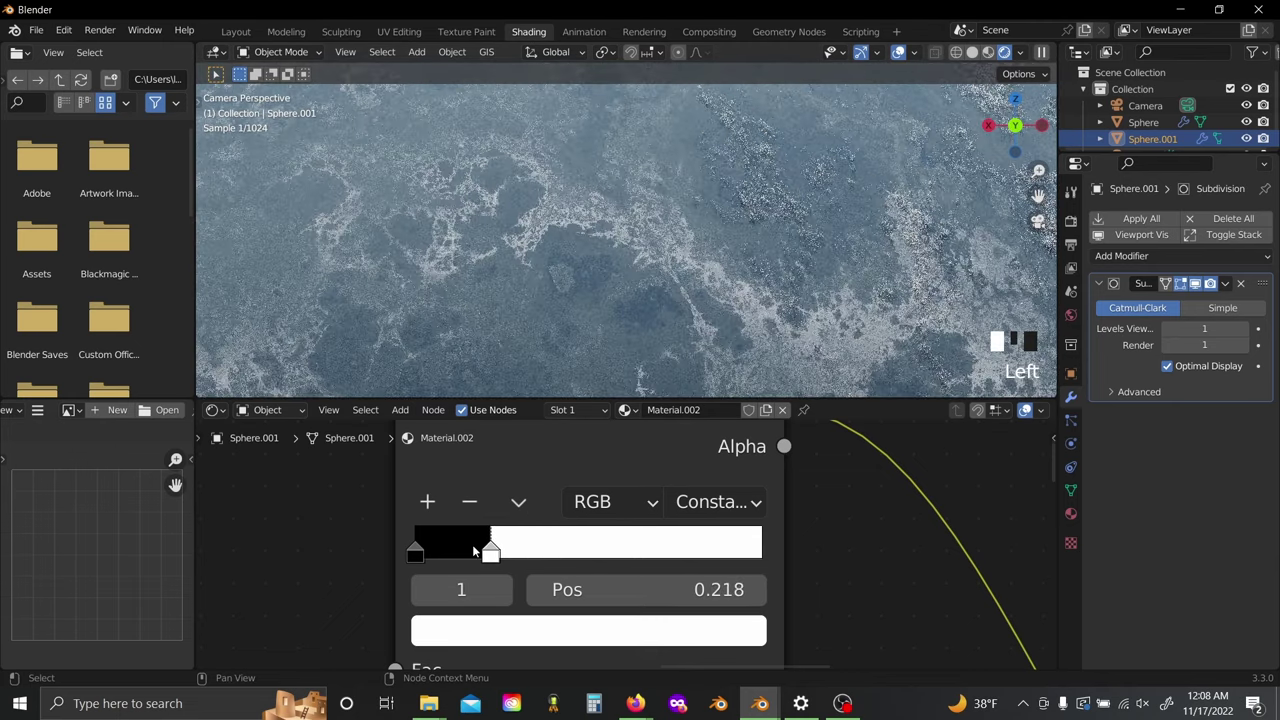
{"action": "left_click_drag", "start_coordinate": [474, 552], "coordinate": [458, 557]}
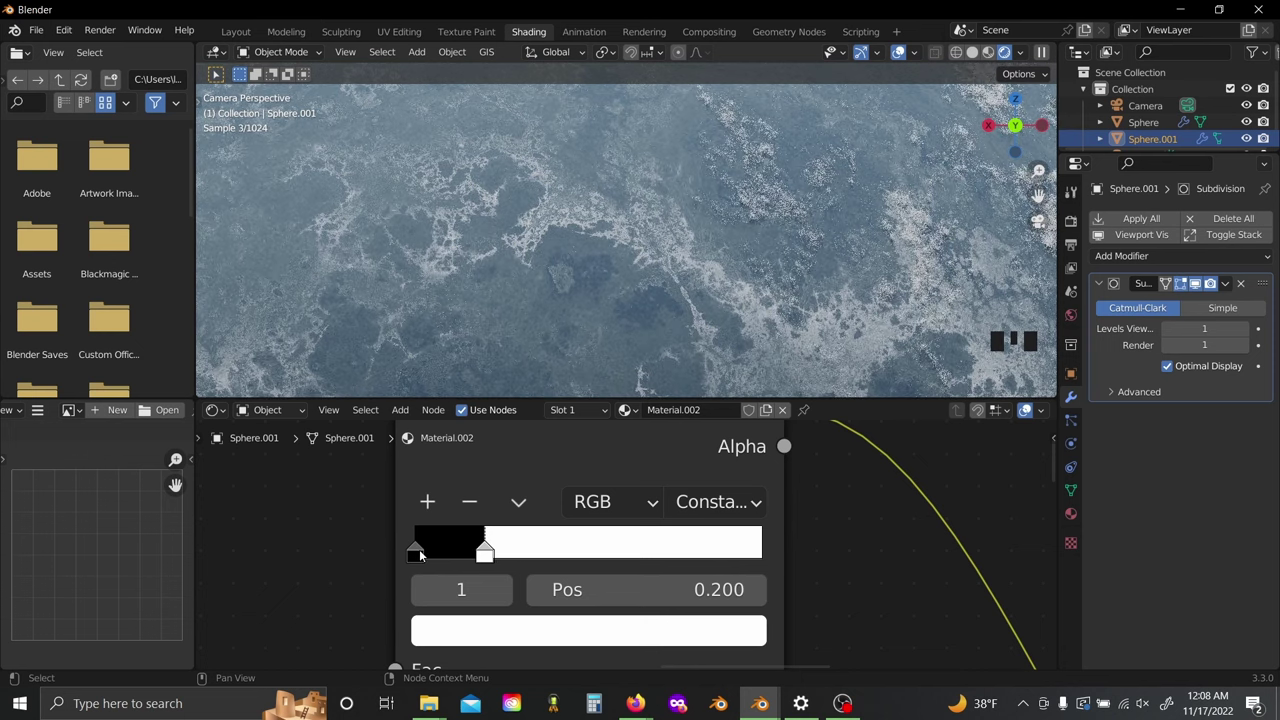
Step: Change the ColorRamp's black stop to a muted blue with hue about 0.59, saturation 0.536 and value 0.488
{"action": "left_click", "coordinate": [415, 550]}
{"action": "left_click", "coordinate": [464, 632]}
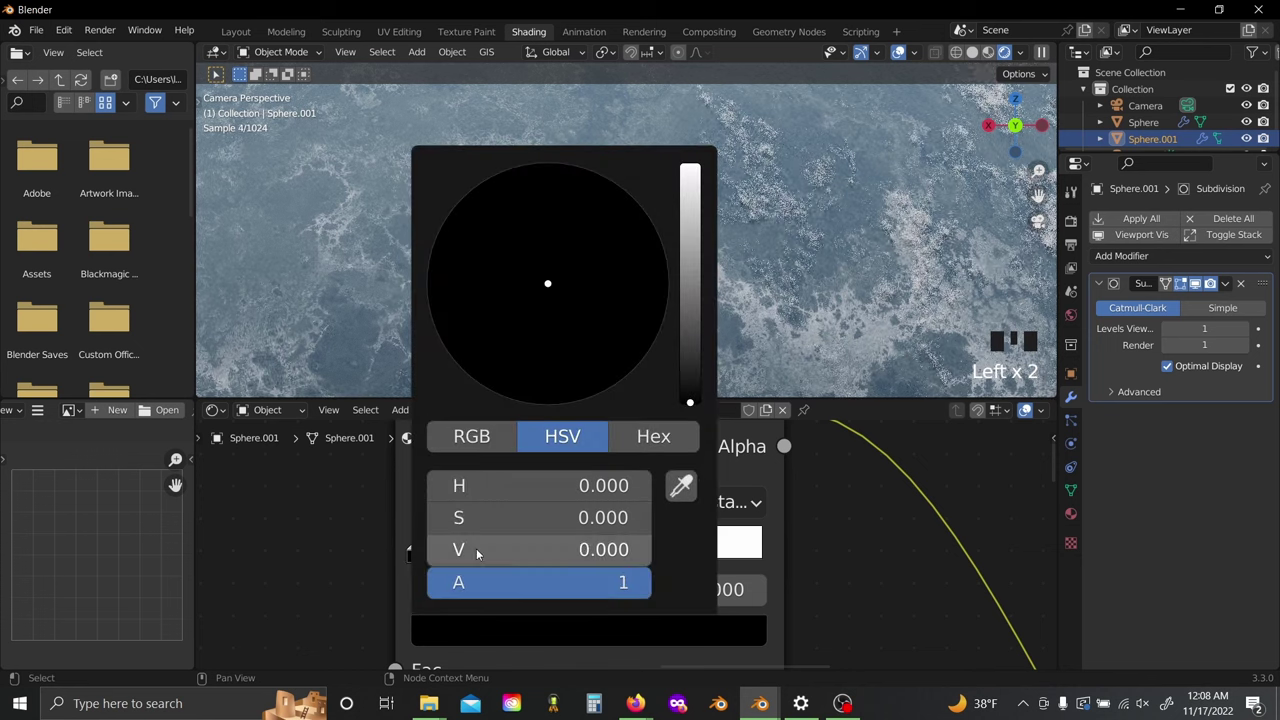
{"action": "left_click_drag", "start_coordinate": [477, 552], "coordinate": [535, 552]}
{"action": "left_click_drag", "start_coordinate": [513, 399], "coordinate": [585, 168]}
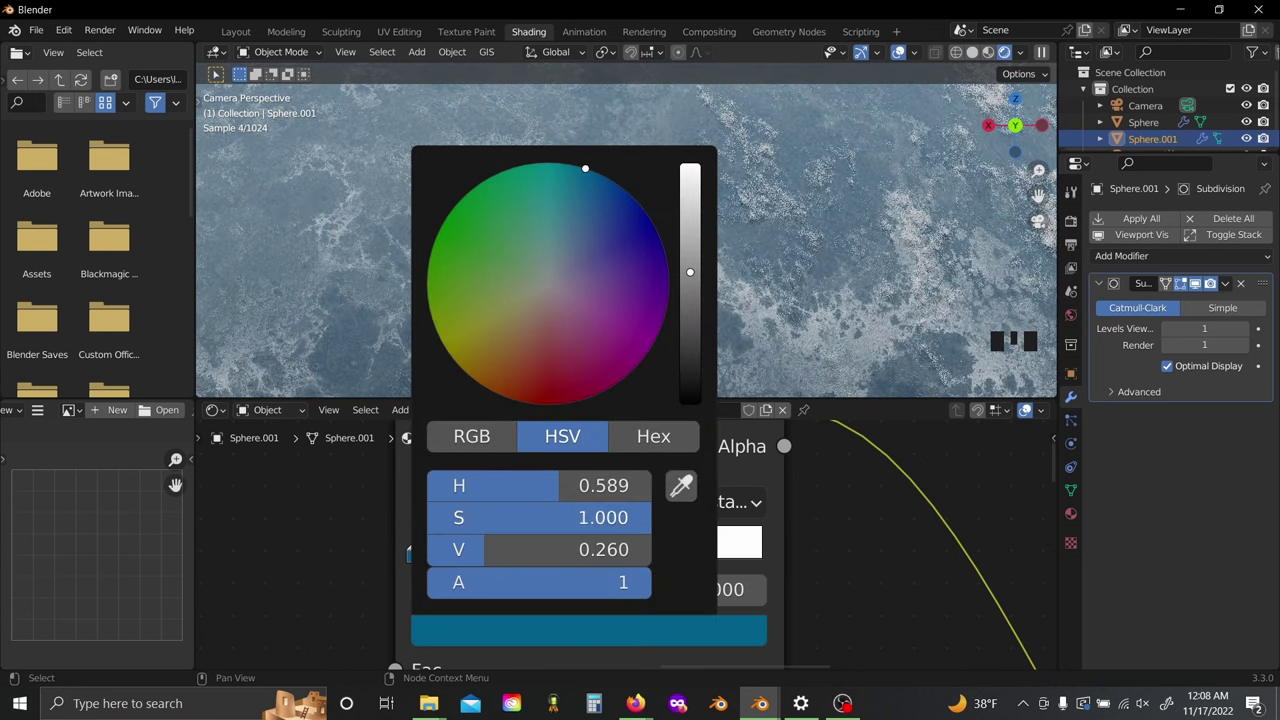
{"action": "left_click_drag", "start_coordinate": [620, 517], "coordinate": [537, 551]}
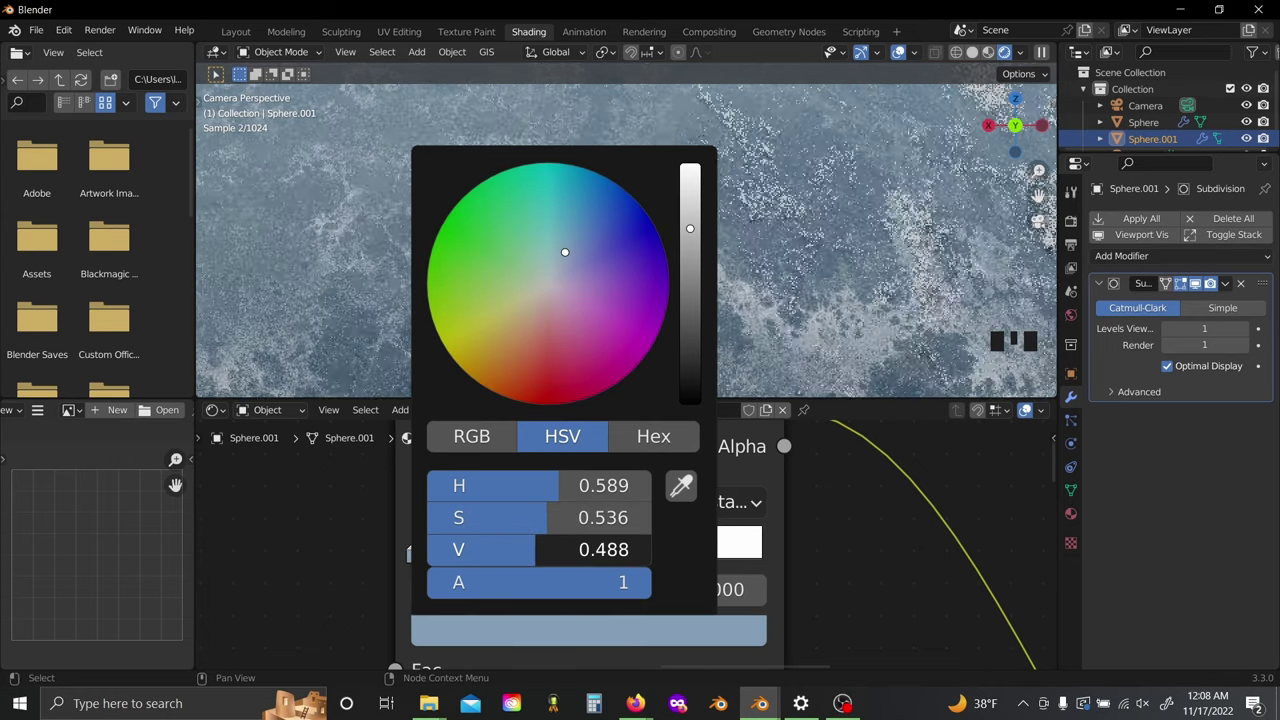
{"action": "left_click_drag", "start_coordinate": [566, 492], "coordinate": [568, 492]}
{"action": "left_click", "coordinate": [652, 324]}
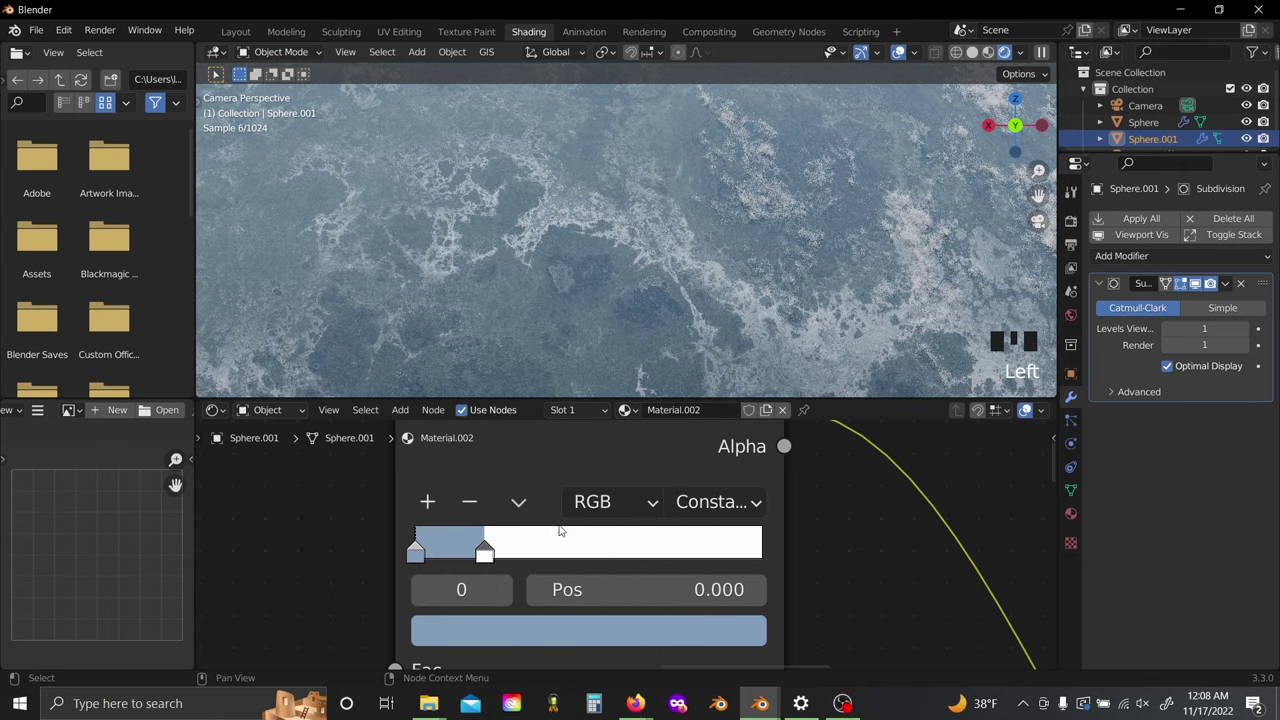
{"action": "scroll", "coordinate": [561, 311], "scroll_direction": "down", "scroll_amount": 10}
{"action": "middle_click_drag", "start_coordinate": [520, 289], "coordinate": [556, 272], "text": "shift"}
{"action": "scroll", "coordinate": [556, 272], "scroll_direction": "up", "scroll_amount": 1}
{"action": "scroll", "coordinate": [534, 240], "scroll_direction": "down", "scroll_amount": 2}
{"action": "middle_click_drag", "start_coordinate": [534, 240], "coordinate": [582, 250], "text": "shift"}
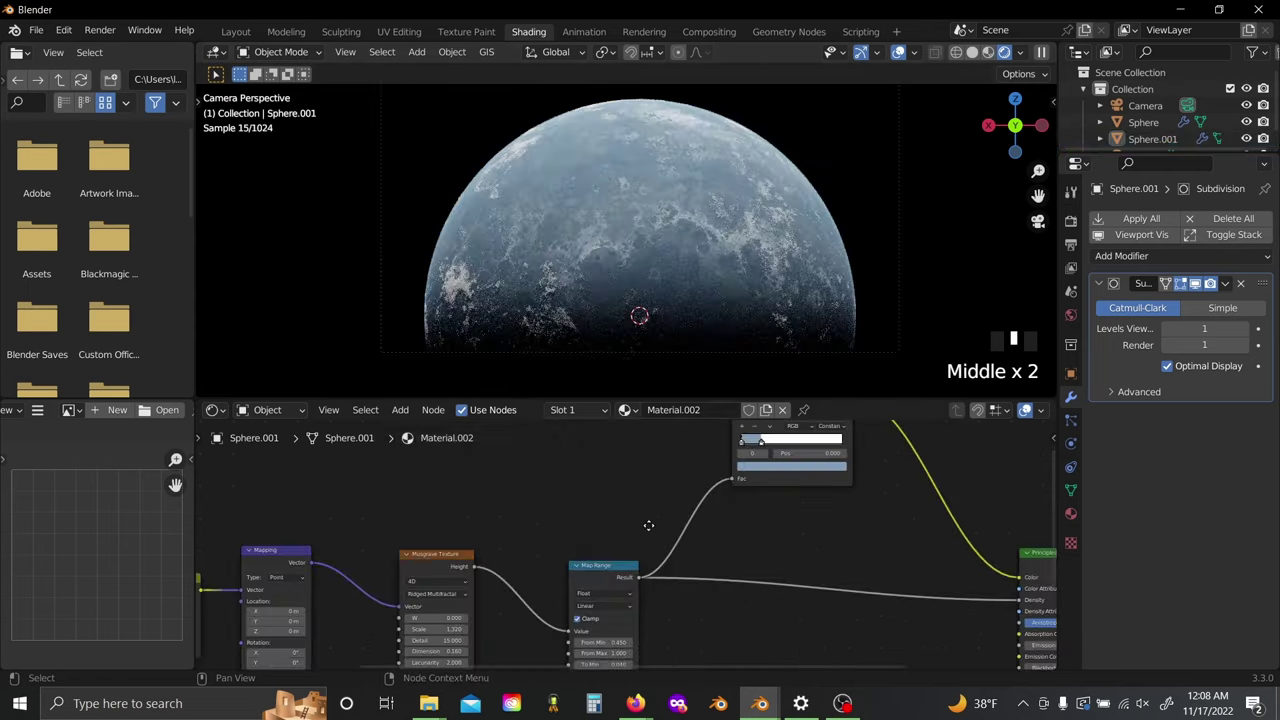
Step: Set the W value of the cloud material's Musgrave Texture to 2.000
{"action": "middle_click_drag", "start_coordinate": [649, 526], "coordinate": [780, 480]}
{"action": "scroll", "coordinate": [731, 514], "scroll_direction": "up", "scroll_amount": 3}
{"action": "scroll", "coordinate": [623, 538], "scroll_direction": "up", "scroll_amount": 2}
{"action": "left_click_drag", "start_coordinate": [515, 592], "coordinate": [545, 592]}
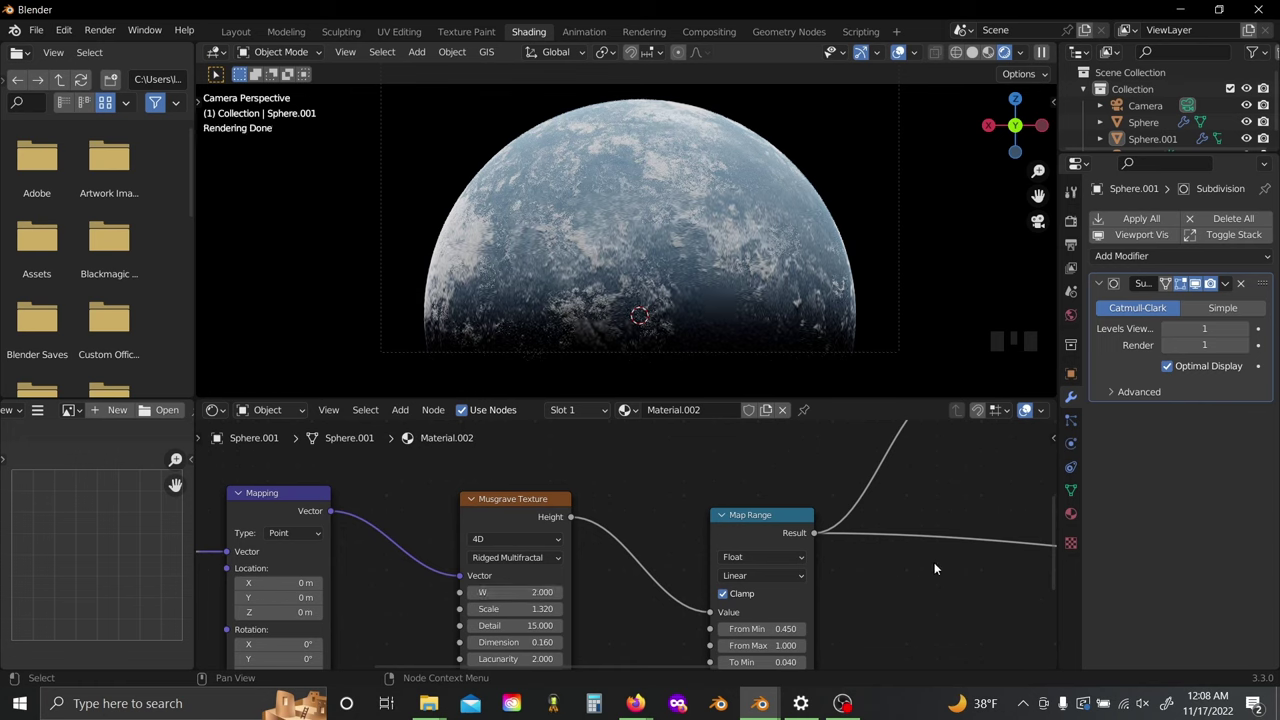
{"action": "scroll", "coordinate": [968, 543], "scroll_direction": "down", "scroll_amount": 4}
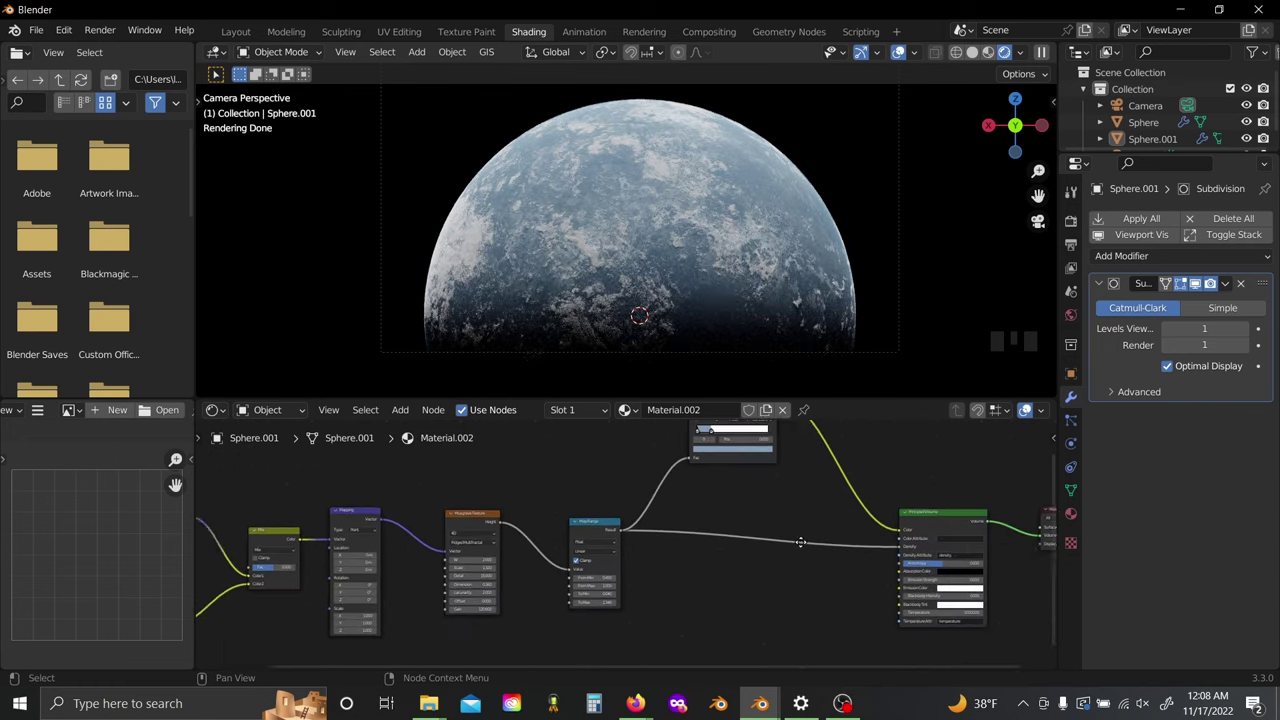
{"action": "middle_click_drag", "start_coordinate": [929, 537], "coordinate": [883, 549]}
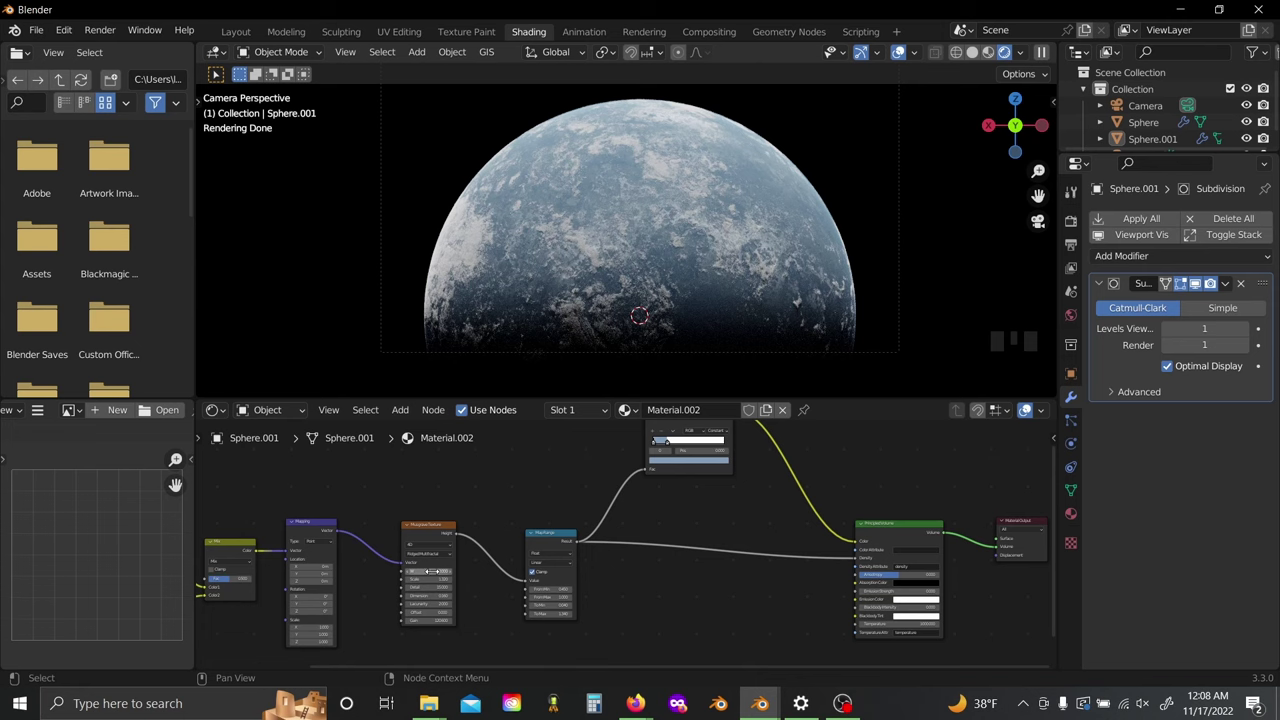
Step: Select the inner planet sphere and switch its Musgrave Texture to 4D, trying out other W values
{"action": "triple_click", "coordinate": [731, 247]}
{"action": "left_click", "coordinate": [731, 247]}
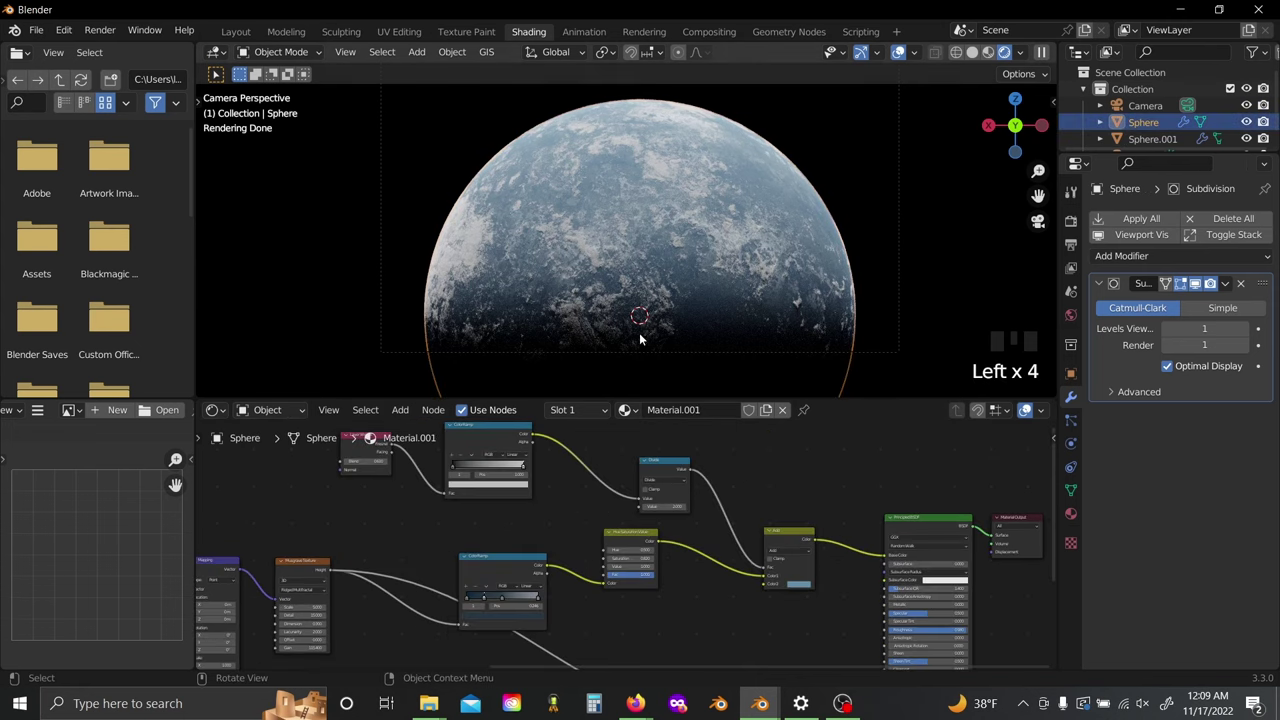
{"action": "scroll", "coordinate": [703, 578], "scroll_direction": "up", "scroll_amount": 2}
{"action": "middle_click_drag", "start_coordinate": [400, 614], "coordinate": [795, 536]}
{"action": "scroll", "coordinate": [738, 548], "scroll_direction": "up", "scroll_amount": 6}
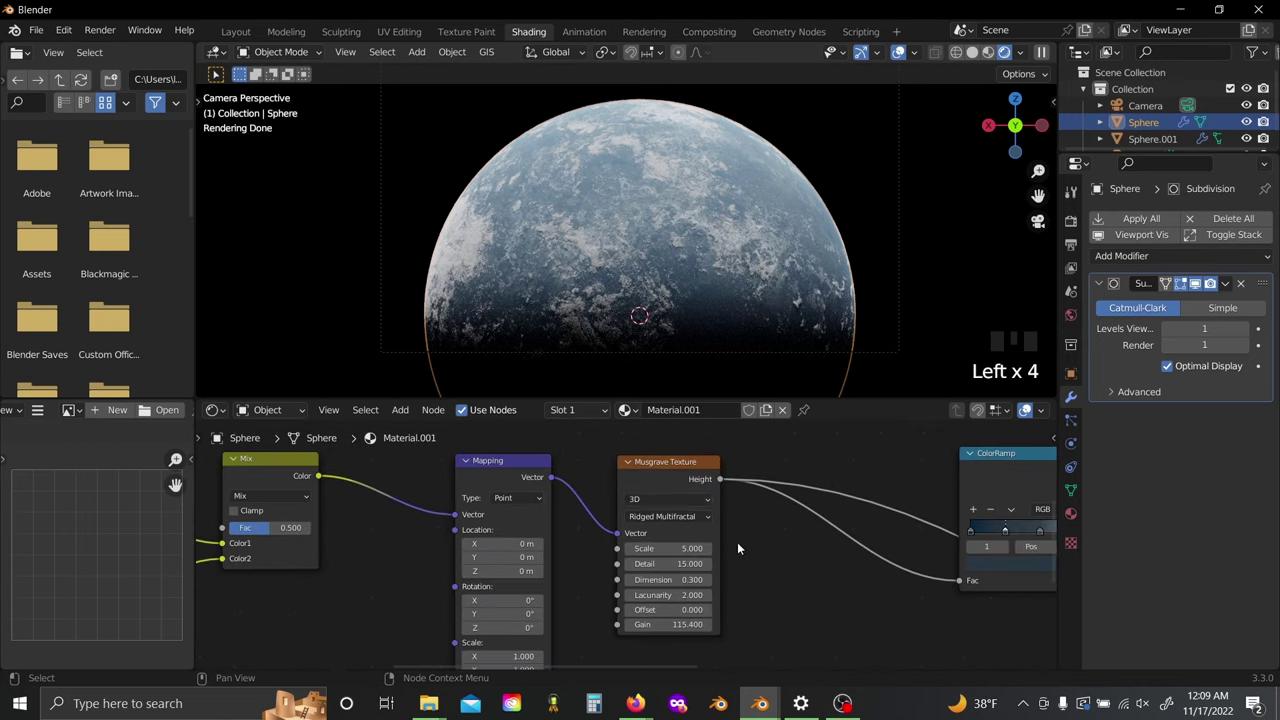
{"action": "left_click", "coordinate": [657, 497]}
{"action": "left_click", "coordinate": [657, 497]}
{"action": "middle_click_drag", "start_coordinate": [371, 562], "coordinate": [777, 455]}
{"action": "left_click", "coordinate": [389, 590]}
{"action": "left_click", "coordinate": [372, 668]}
{"action": "middle_click_drag", "start_coordinate": [677, 529], "coordinate": [254, 615]}
{"action": "left_click_drag", "start_coordinate": [676, 532], "coordinate": [772, 532]}
{"action": "key", "text": "Escape"}
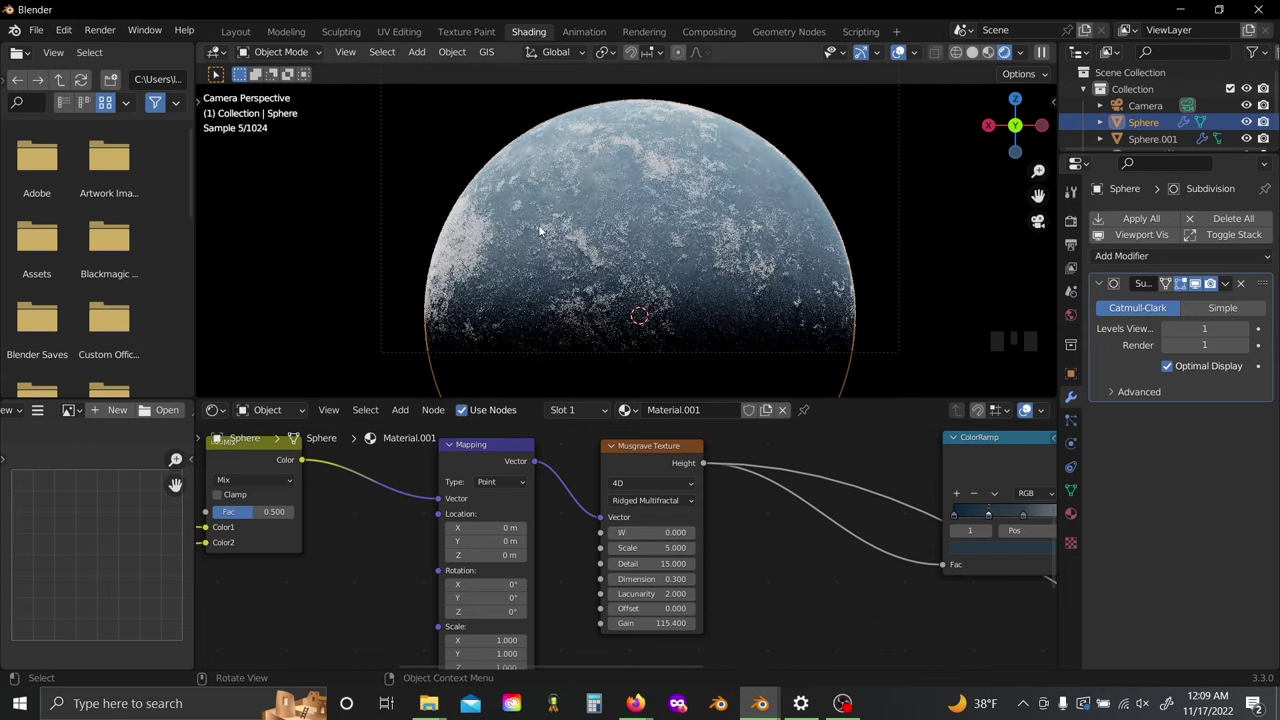
Step: Rotate the Sun light to 23.1° on X and 34.2° on Y, judging the shadow across the planet
{"action": "left_click", "coordinate": [631, 300]}
{"action": "left_click", "coordinate": [866, 158]}
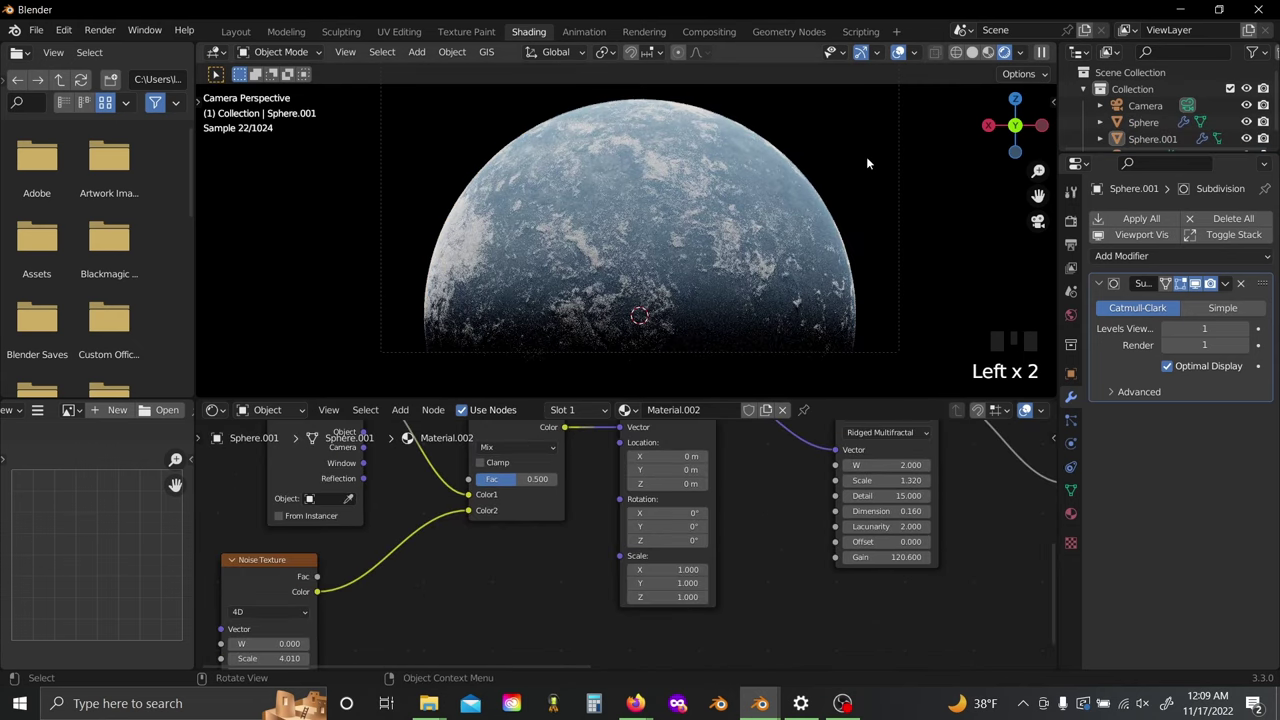
{"action": "scroll", "coordinate": [1143, 133], "scroll_direction": "down", "scroll_amount": 1}
{"action": "left_click", "coordinate": [1140, 134]}
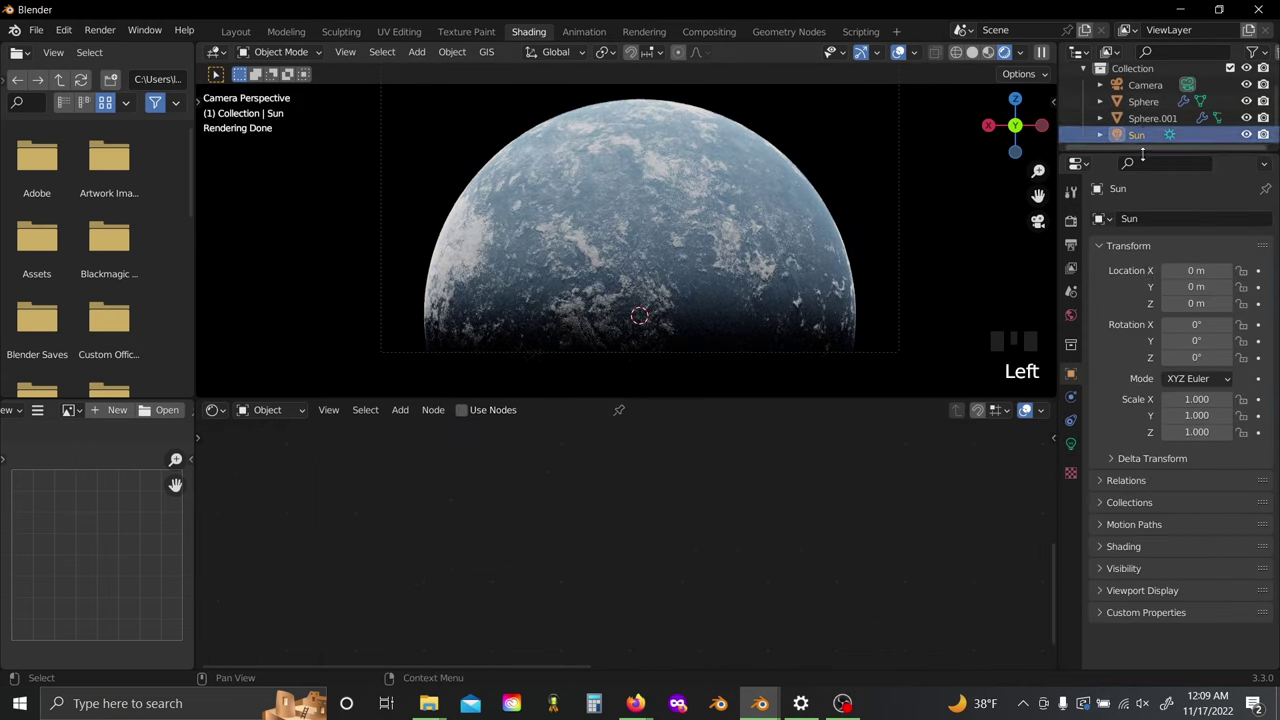
{"action": "left_click_drag", "start_coordinate": [1204, 346], "coordinate": [1120, 346]}
{"action": "right_click", "coordinate": [1204, 346]}
{"action": "mouse_move", "coordinate": [1203, 325]}
{"action": "left_mouse_down"}
{"action": "mouse_move", "coordinate": [1245, 325]}
{"action": "mouse_move", "coordinate": [1178, 341]}
{"action": "mouse_move", "coordinate": [1230, 341]}
{"action": "mouse_move", "coordinate": [1190, 325]}
{"action": "mouse_move", "coordinate": [1202, 324]}
{"action": "left_mouse_up"}
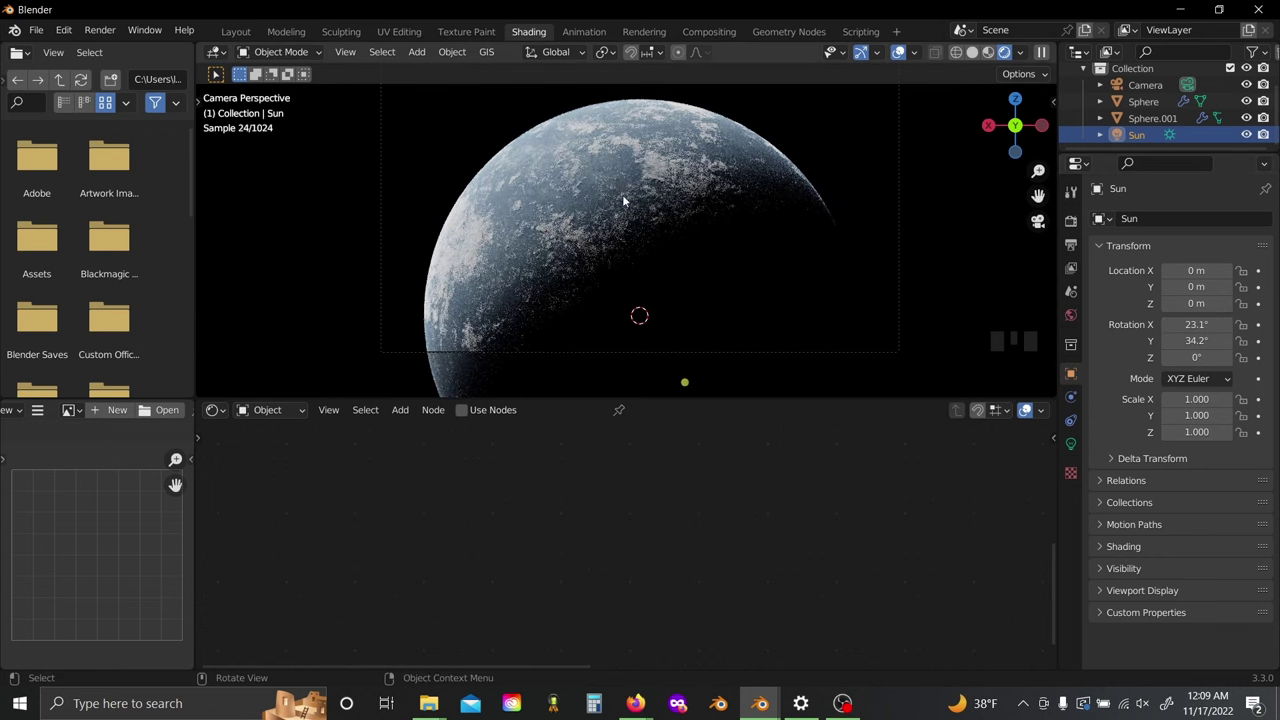
{"action": "left_click", "coordinate": [426, 154]}
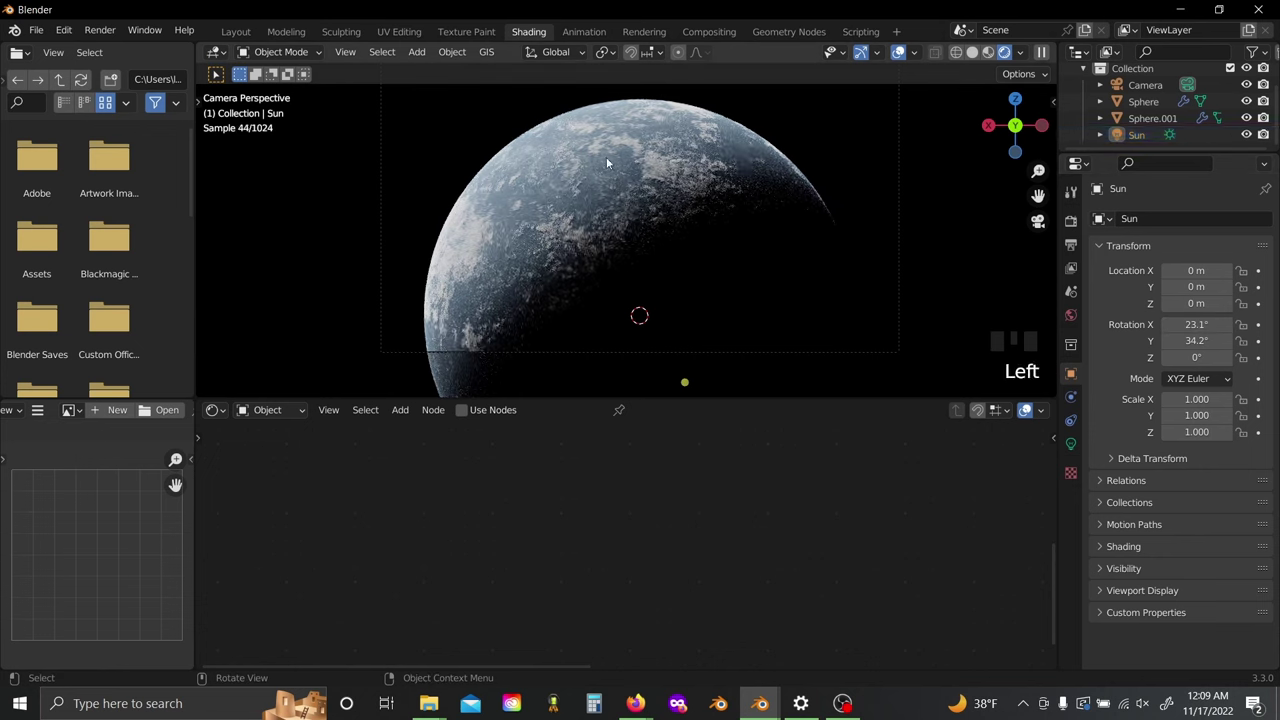
{"action": "mouse_move", "coordinate": [606, 157]}
{"action": "middle_mouse_down", "text": "shift"}
{"action": "mouse_move", "coordinate": [603, 192]}
{"action": "mouse_move", "coordinate": [600, 176]}
{"action": "middle_mouse_up", "text": "shift"}
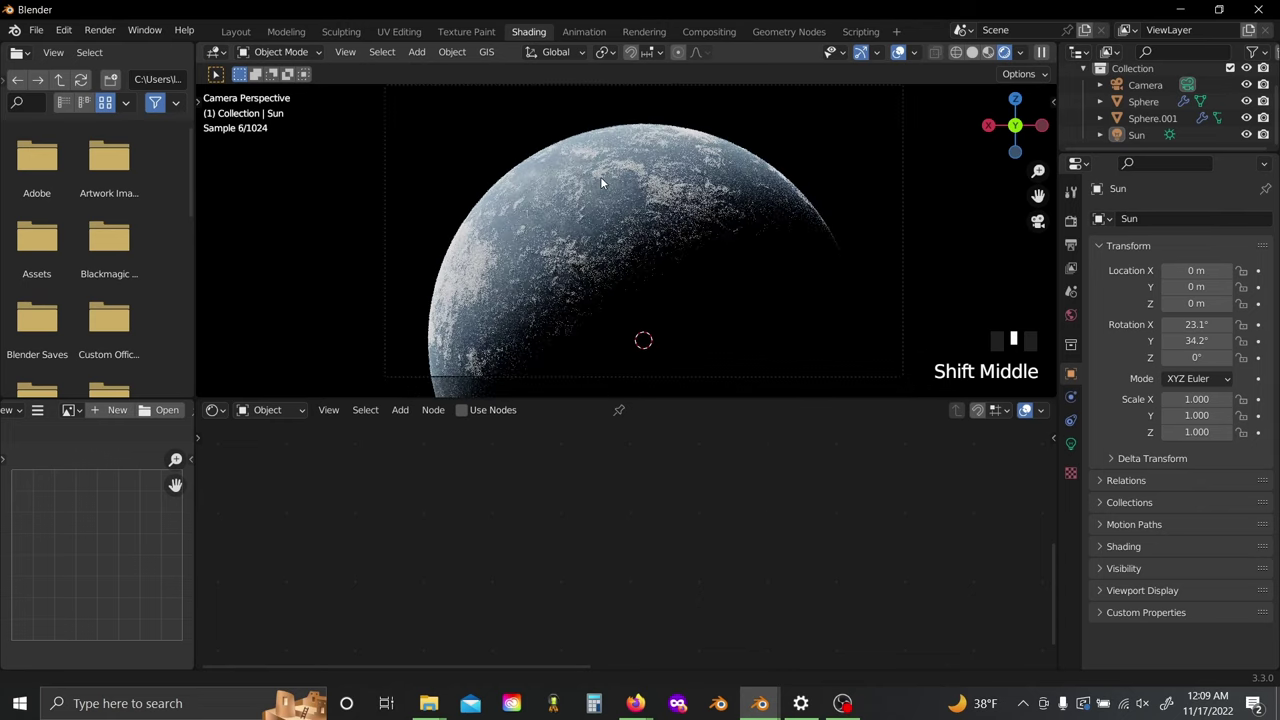
{"action": "left_click", "coordinate": [497, 154]}
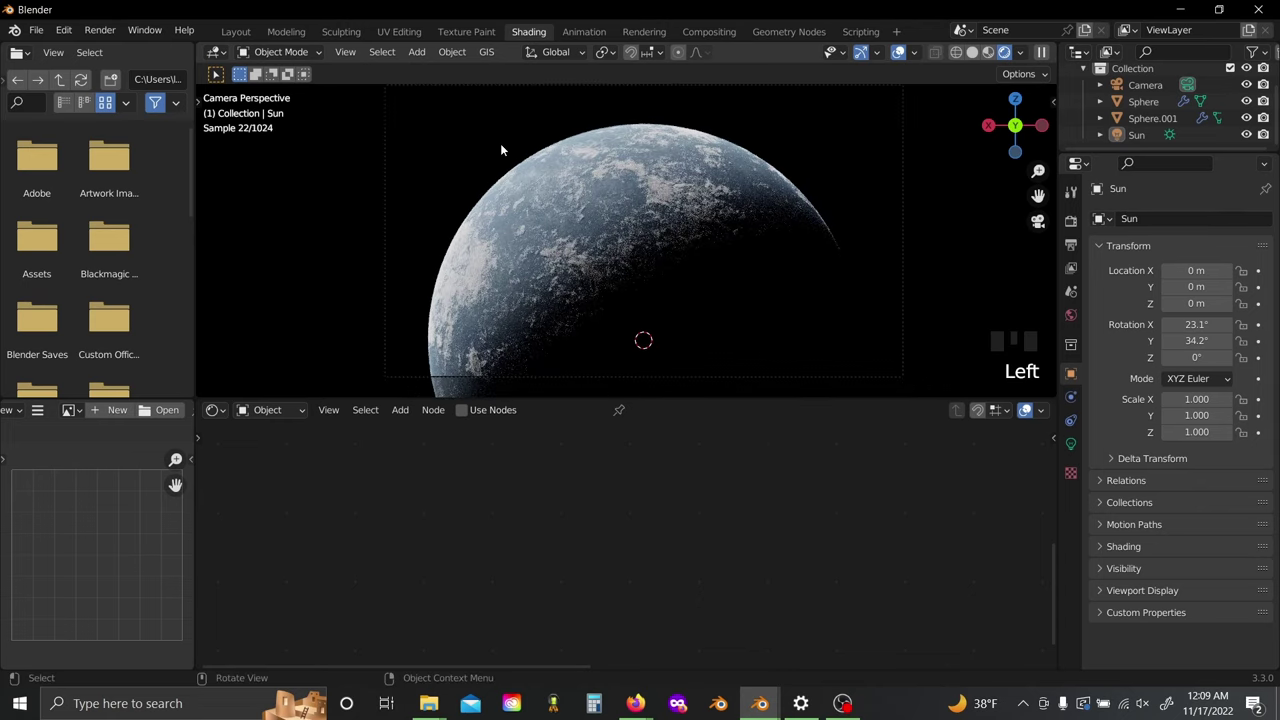
Step: Switch the shader editor to the World node tree and reposition the Background node
{"action": "left_click", "coordinate": [260, 416]}
{"action": "left_click", "coordinate": [292, 448]}
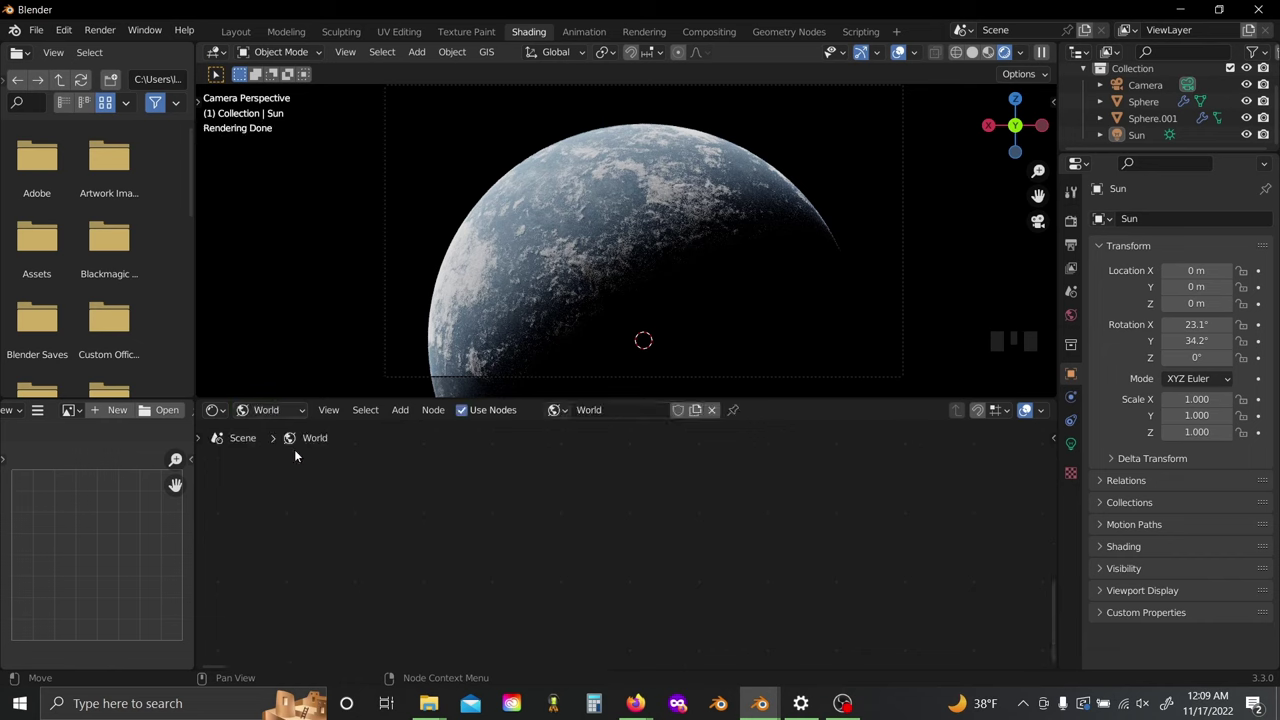
{"action": "scroll", "coordinate": [527, 506], "scroll_direction": "down", "scroll_amount": 4}
{"action": "middle_click_drag", "start_coordinate": [766, 521], "coordinate": [462, 543]}
{"action": "scroll", "coordinate": [550, 539], "scroll_direction": "up", "scroll_amount": 8}
{"action": "left_click_drag", "start_coordinate": [642, 484], "coordinate": [642, 492]}
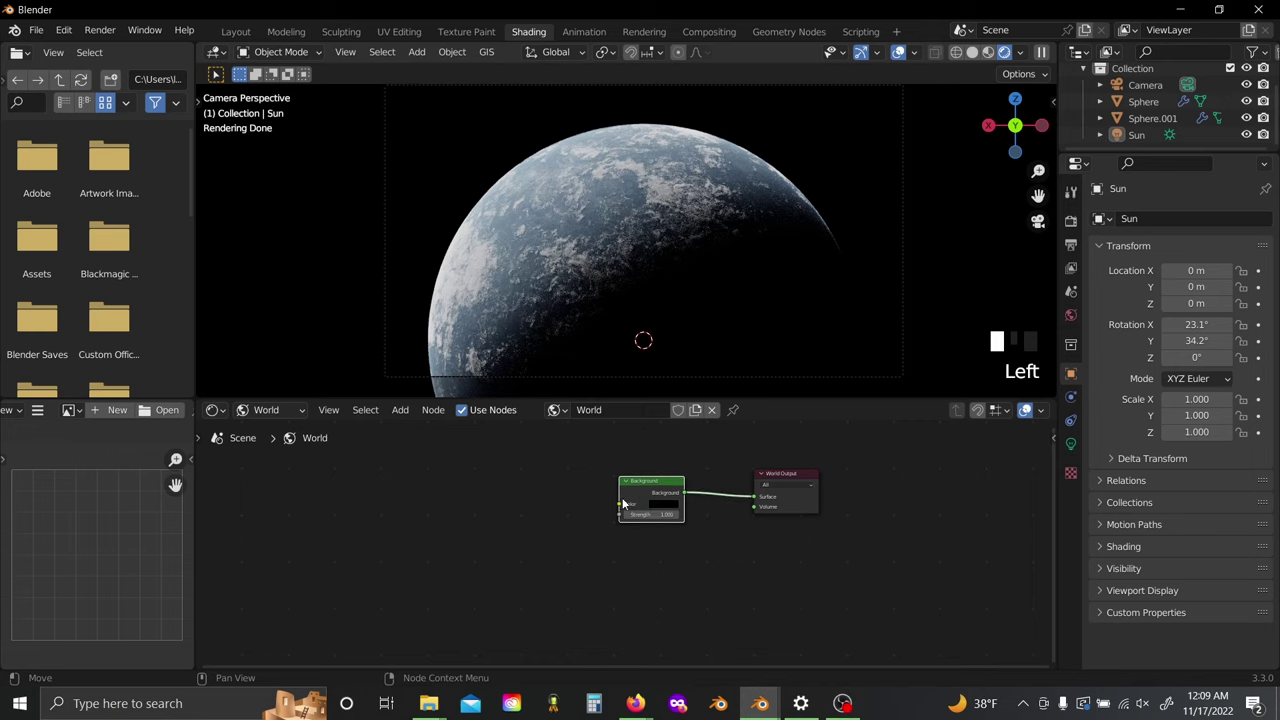
{"action": "left_click", "coordinate": [585, 478]}
Step: Add a Voronoi Texture node ahead of the Background node and set its feature to Smooth F1
{"action": "middle_click_drag", "start_coordinate": [409, 577], "coordinate": [511, 572]}
{"action": "key", "text": "shift+a"}
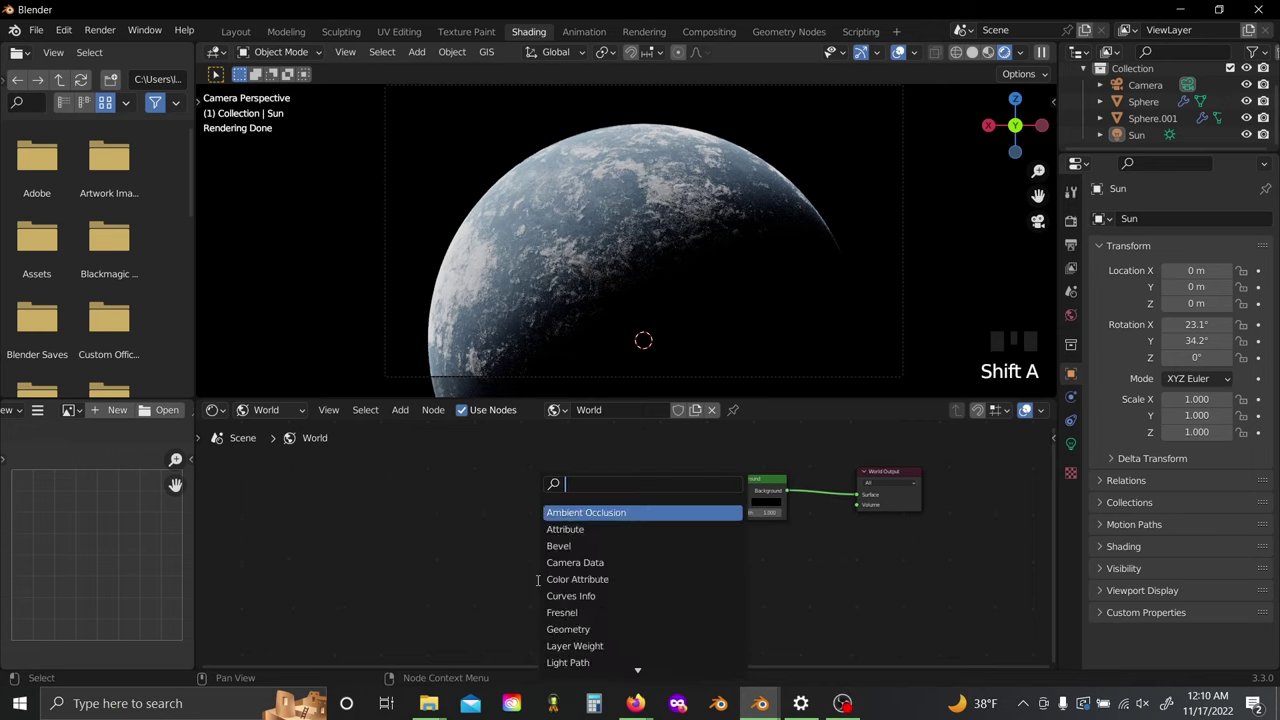
{"action": "type", "text": "c"}
{"action": "key", "text": "BackSpace"}
{"action": "type", "text": "v"}
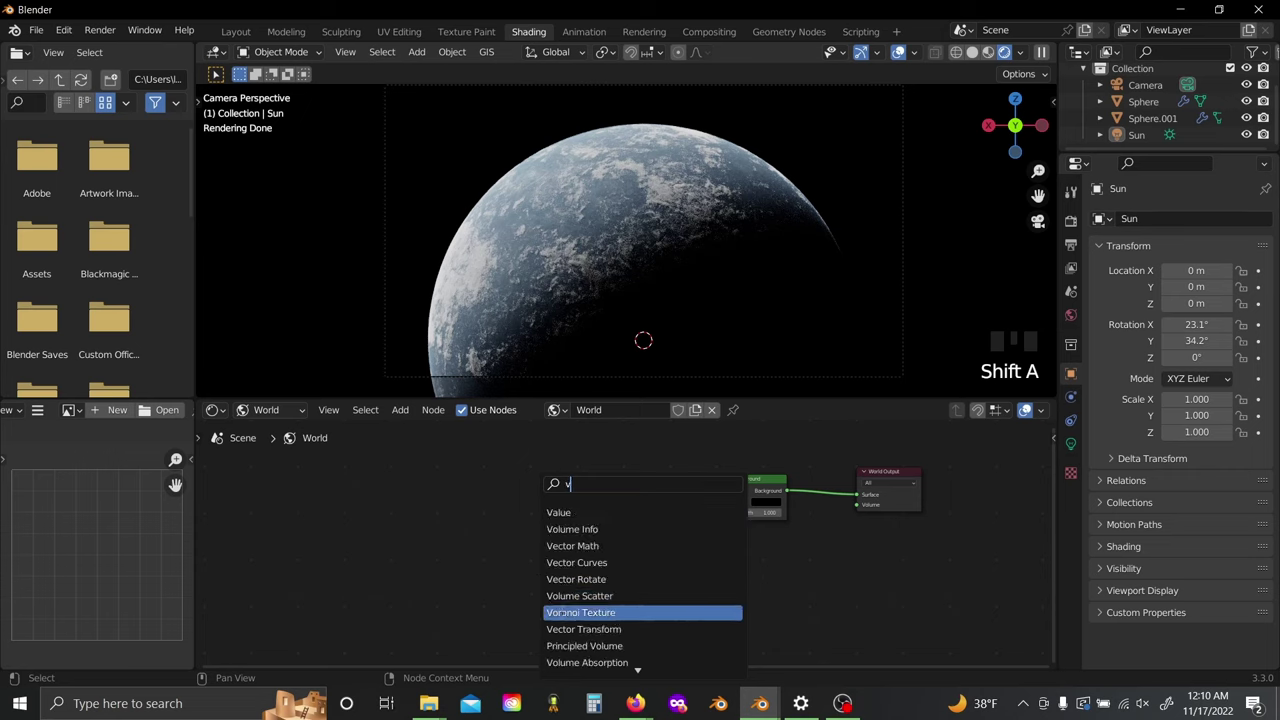
{"action": "left_click", "coordinate": [572, 612]}
{"action": "left_click", "coordinate": [536, 540]}
{"action": "middle_click_drag", "start_coordinate": [536, 540], "coordinate": [626, 524]}
{"action": "scroll", "coordinate": [626, 524], "scroll_direction": "up", "scroll_amount": 3}
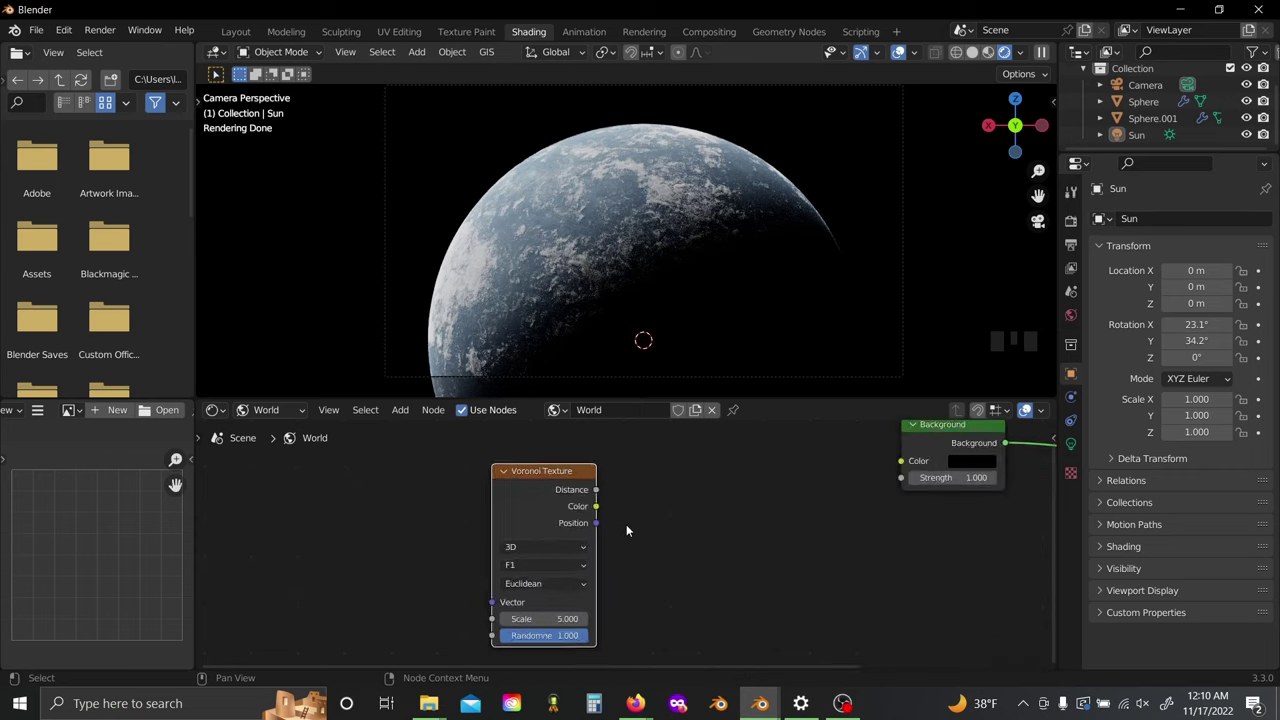
{"action": "left_click", "coordinate": [557, 565]}
{"action": "left_click", "coordinate": [556, 503]}
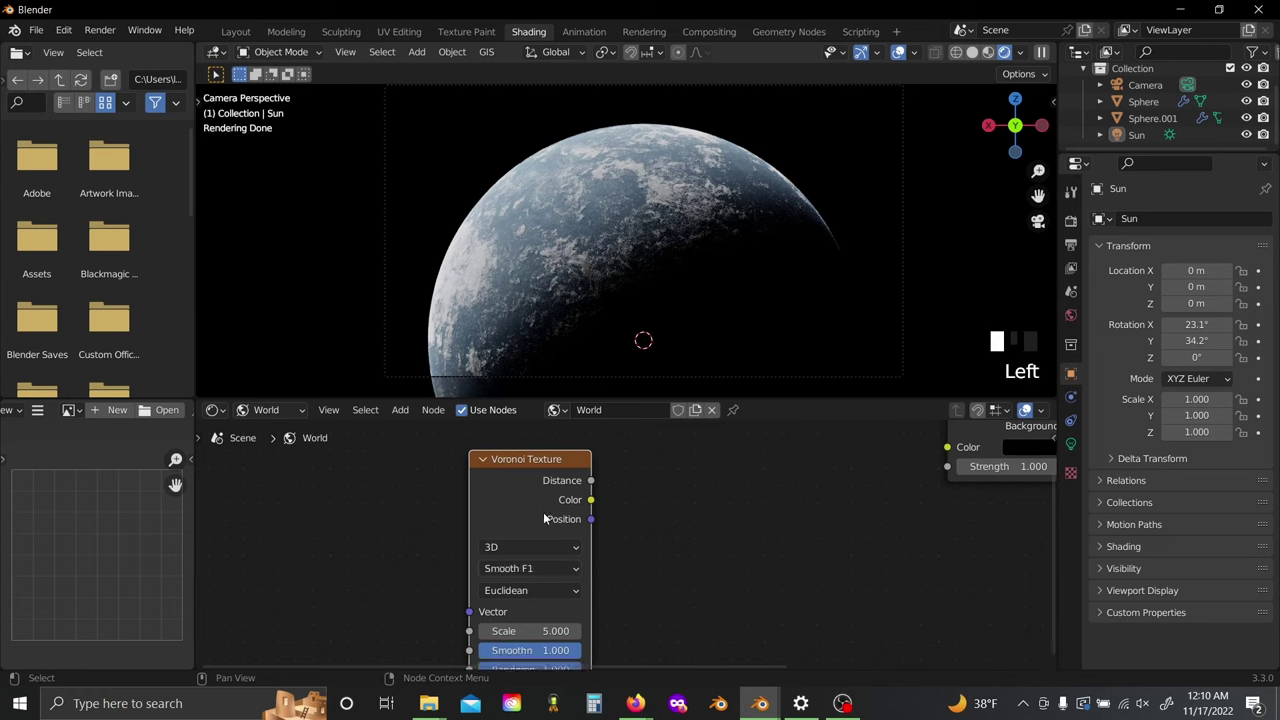
{"action": "left_click_drag", "start_coordinate": [542, 518], "coordinate": [205, 478]}
Step: Add a ColorRamp node between the Voronoi Texture and the Background node
{"action": "scroll", "coordinate": [476, 505], "scroll_direction": "down", "scroll_amount": 2}
{"action": "middle_click_drag", "start_coordinate": [476, 505], "coordinate": [479, 530]}
{"action": "key", "text": "shift+a"}
{"action": "left_click", "coordinate": [480, 500]}
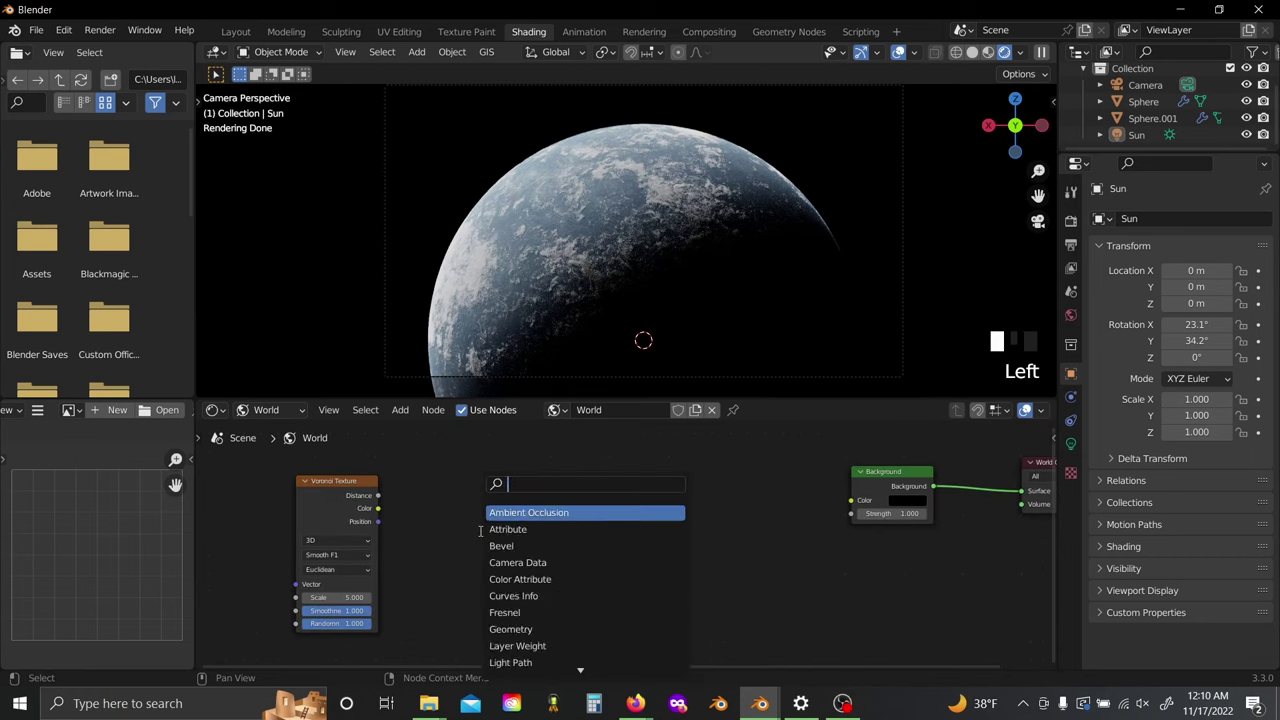
{"action": "type", "text": "colo"}
{"action": "key", "text": "Return"}
{"action": "left_click", "coordinate": [522, 500]}
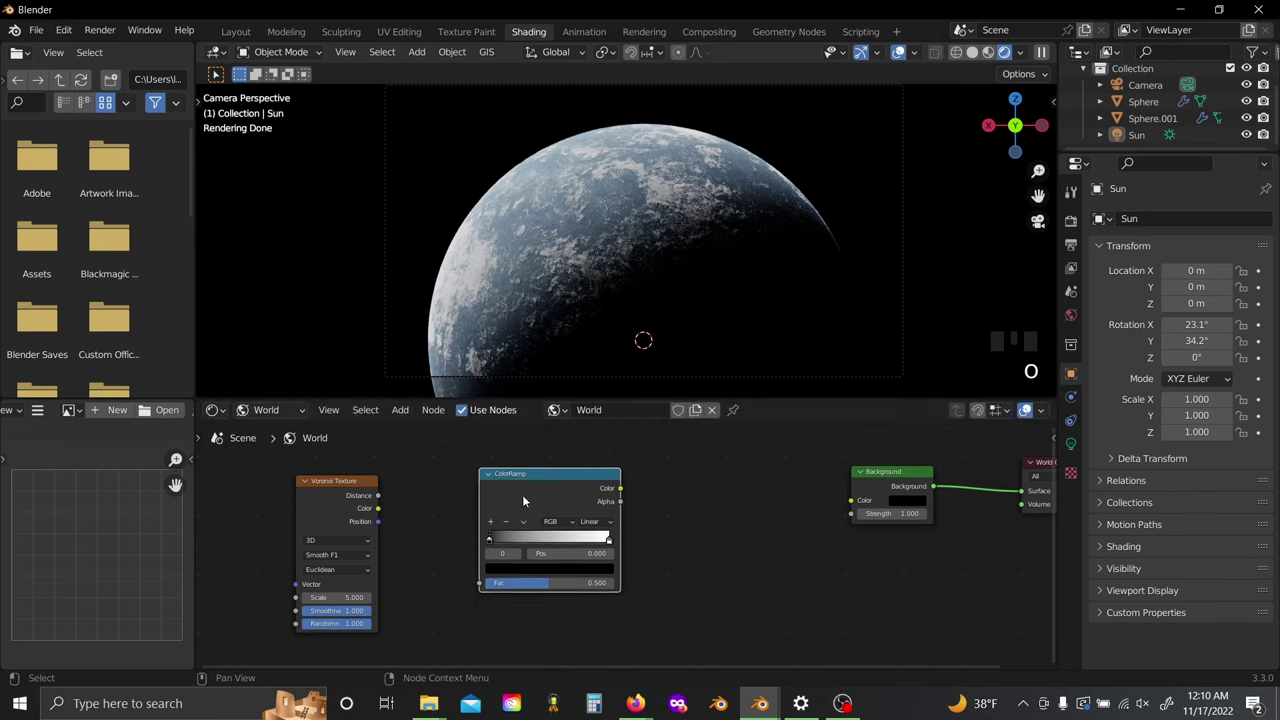
Step: Connect the Voronoi Distance to the ColorRamp's Fac and the ColorRamp's Color to the Background's Color
{"action": "scroll", "coordinate": [523, 496], "scroll_direction": "up", "scroll_amount": 9}
{"action": "middle_click_drag", "start_coordinate": [346, 492], "coordinate": [558, 524]}
{"action": "scroll", "coordinate": [558, 524], "scroll_direction": "down", "scroll_amount": 2}
{"action": "left_click_drag", "start_coordinate": [385, 496], "coordinate": [385, 496]}
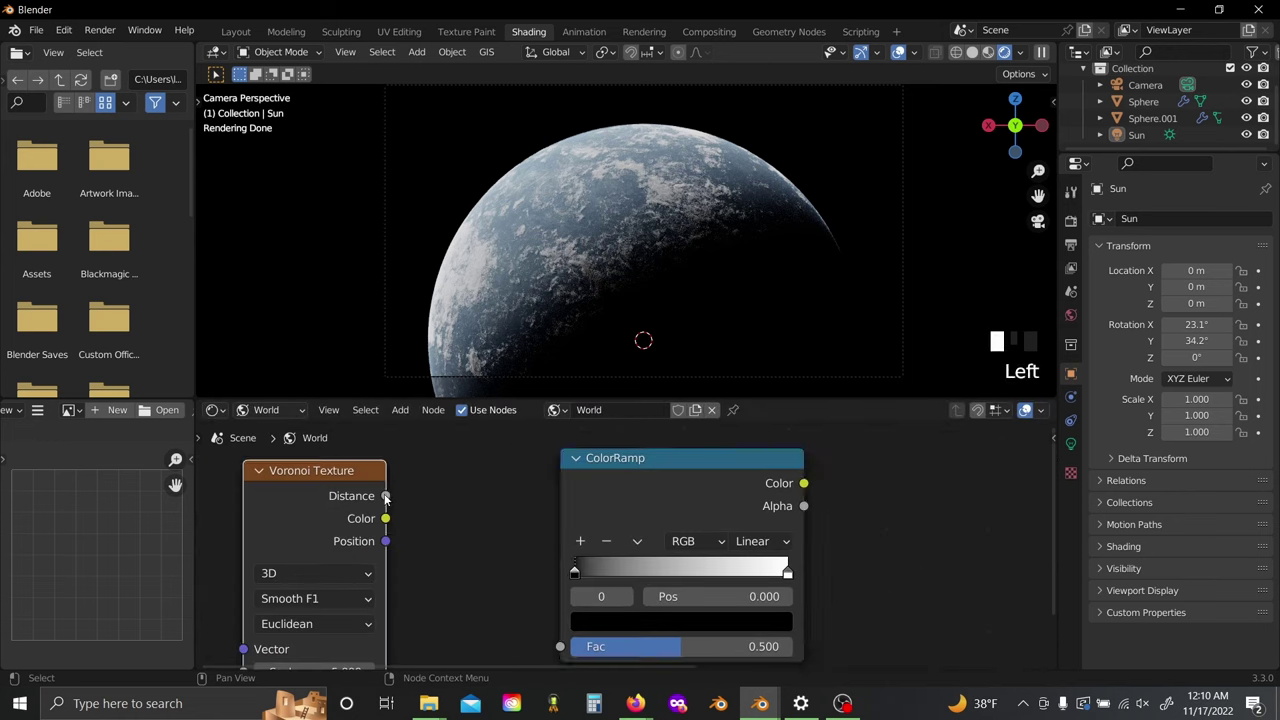
{"action": "left_click_drag", "start_coordinate": [537, 539], "coordinate": [565, 633]}
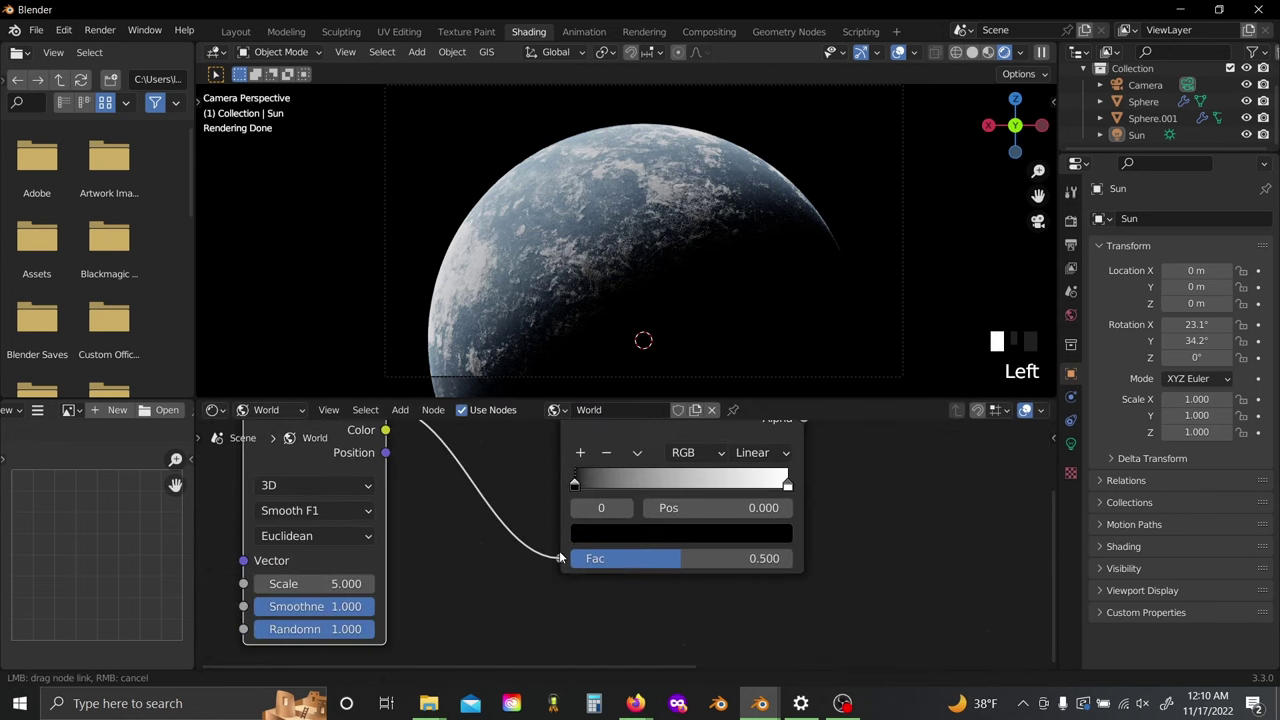
{"action": "left_click_drag", "start_coordinate": [560, 558], "coordinate": [562, 558]}
{"action": "middle_click_drag", "start_coordinate": [854, 484], "coordinate": [543, 615]}
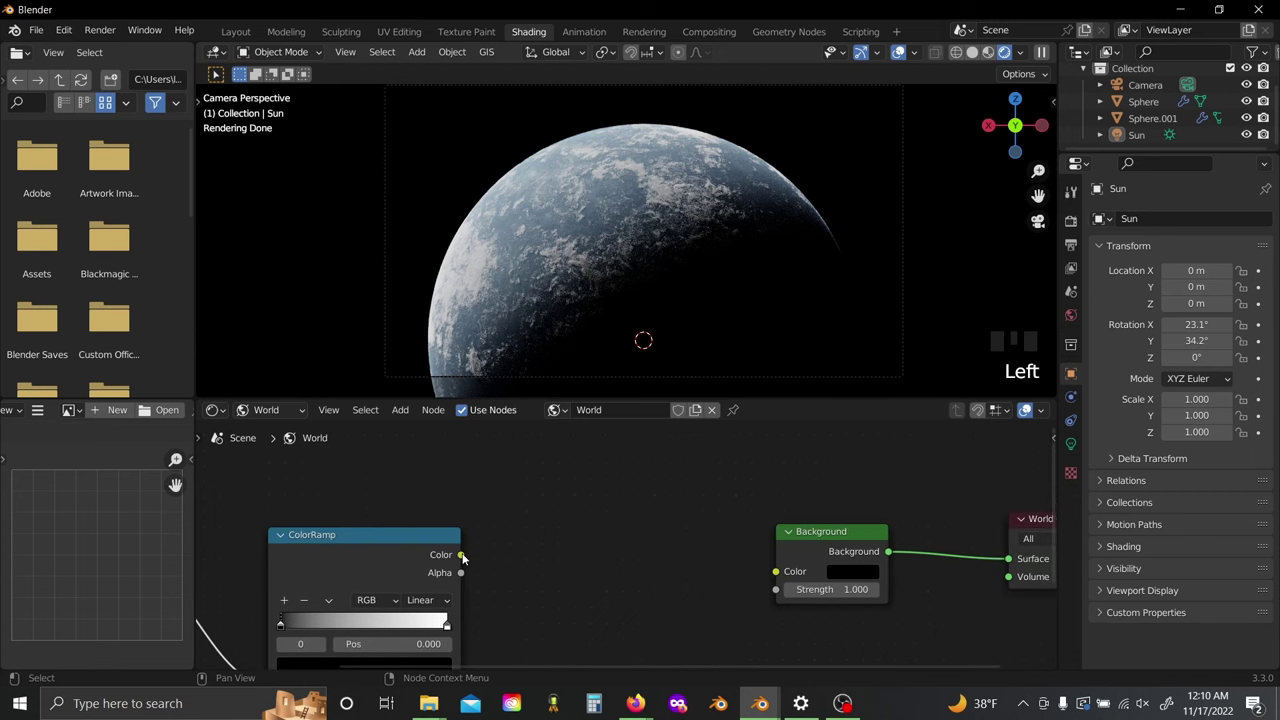
{"action": "left_click_drag", "start_coordinate": [461, 555], "coordinate": [508, 554]}
{"action": "left_click_drag", "start_coordinate": [775, 578], "coordinate": [776, 571]}
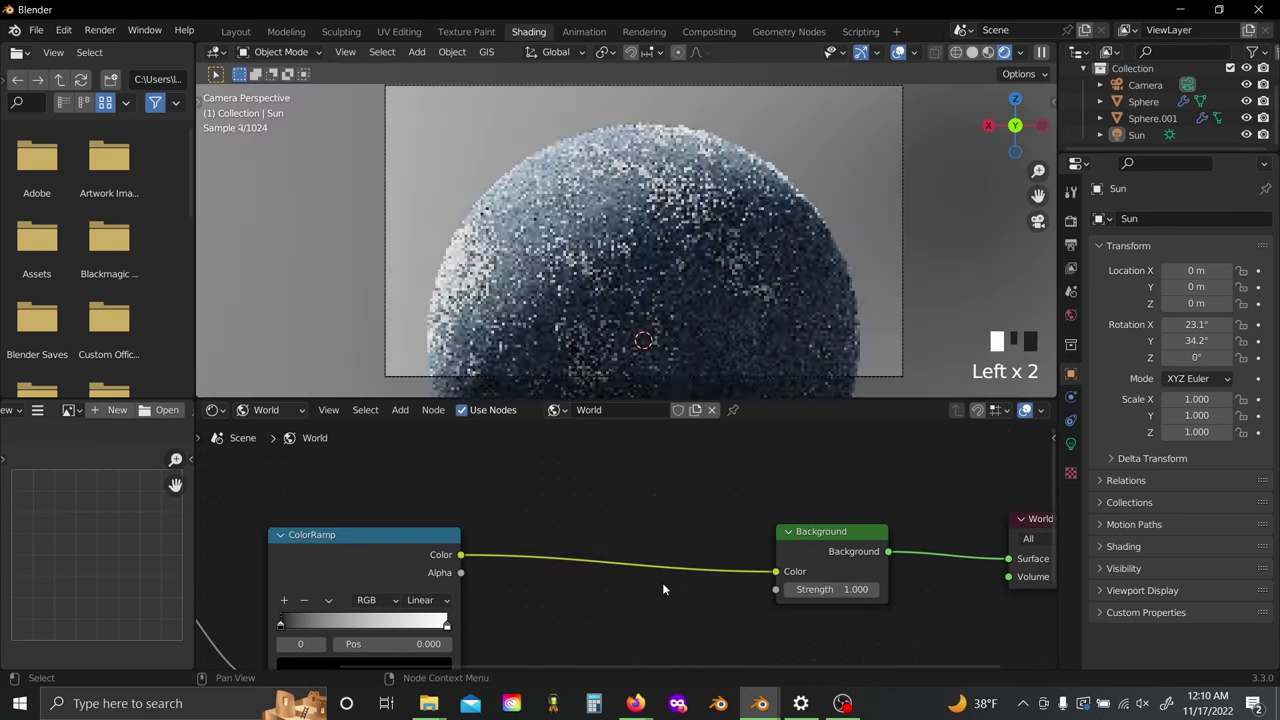
Step: Set the Voronoi Texture's scale to 4000
{"action": "middle_click_drag", "start_coordinate": [526, 593], "coordinate": [885, 487]}
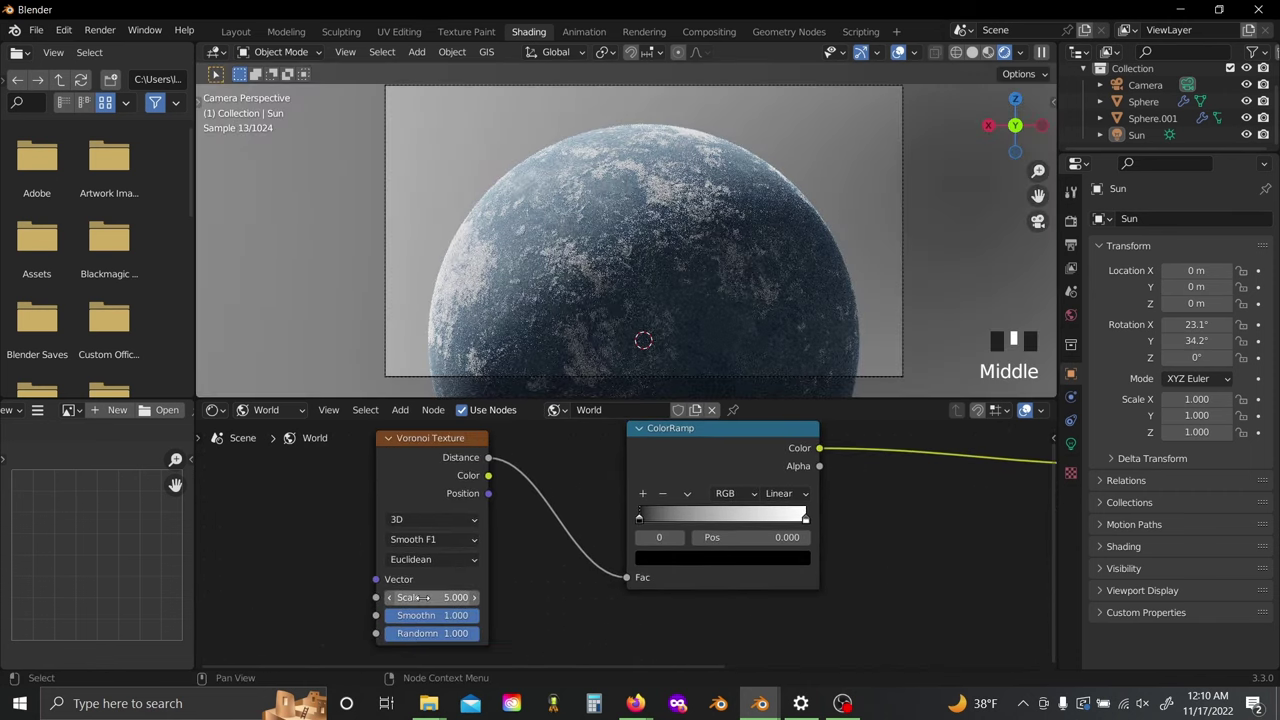
{"action": "left_click_drag", "start_coordinate": [440, 597], "coordinate": [547, 597]}
{"action": "left_click", "coordinate": [423, 597]}
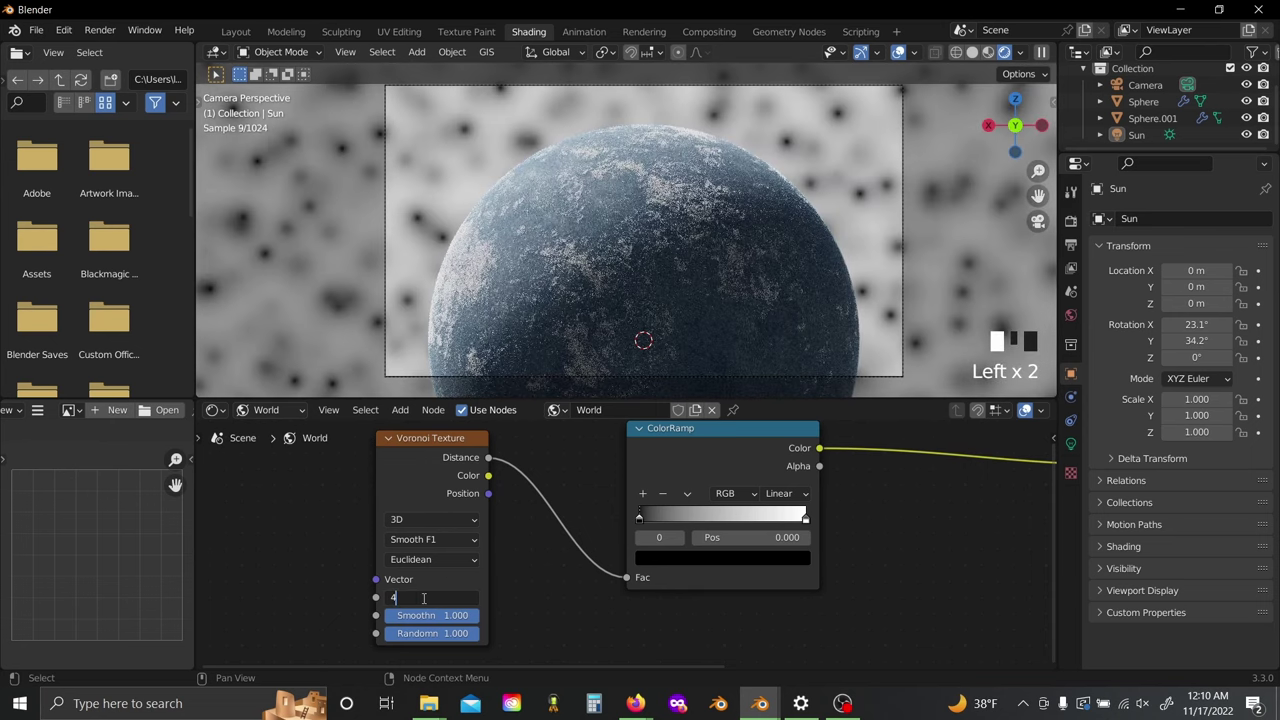
{"action": "type", "text": "4000"}
{"action": "key", "text": "Return"}
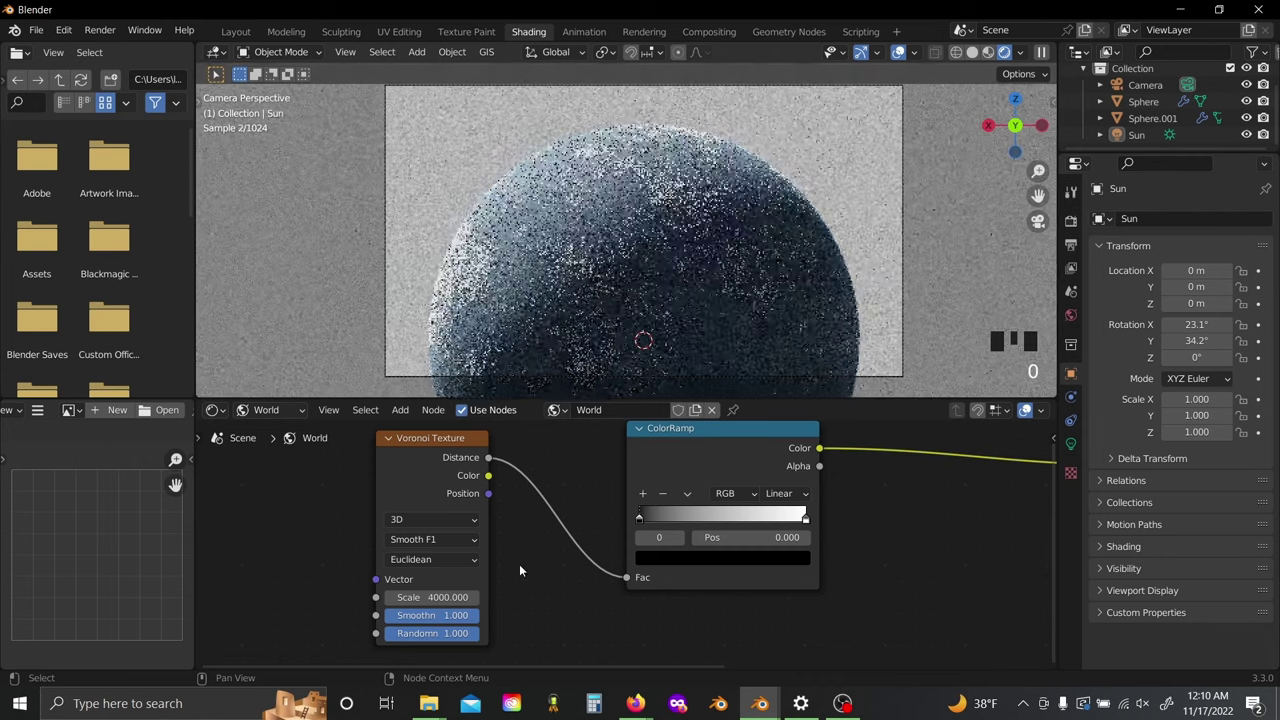
Step: Enable Render Region in the output format settings and frame the upper corner of the camera view
{"action": "middle_click_drag", "start_coordinate": [513, 279], "coordinate": [519, 281], "text": "shift"}
{"action": "scroll", "coordinate": [519, 281], "scroll_direction": "up", "scroll_amount": 4}
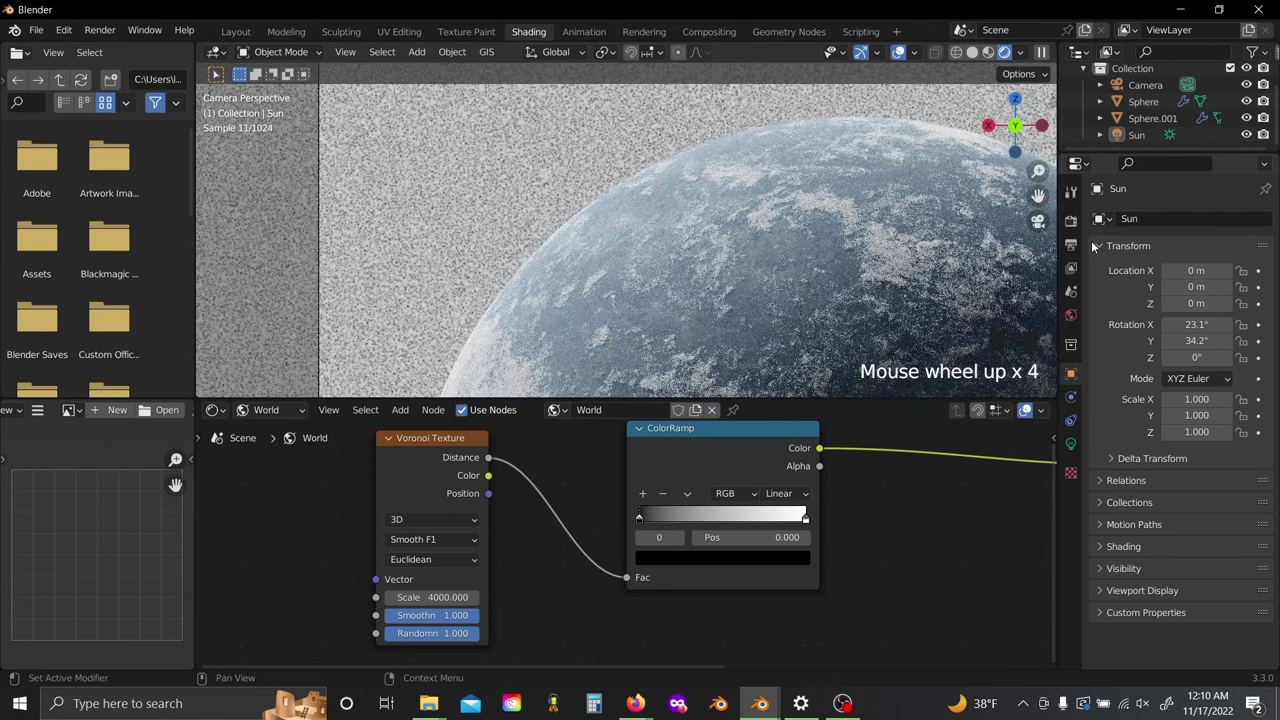
{"action": "left_click", "coordinate": [1072, 244]}
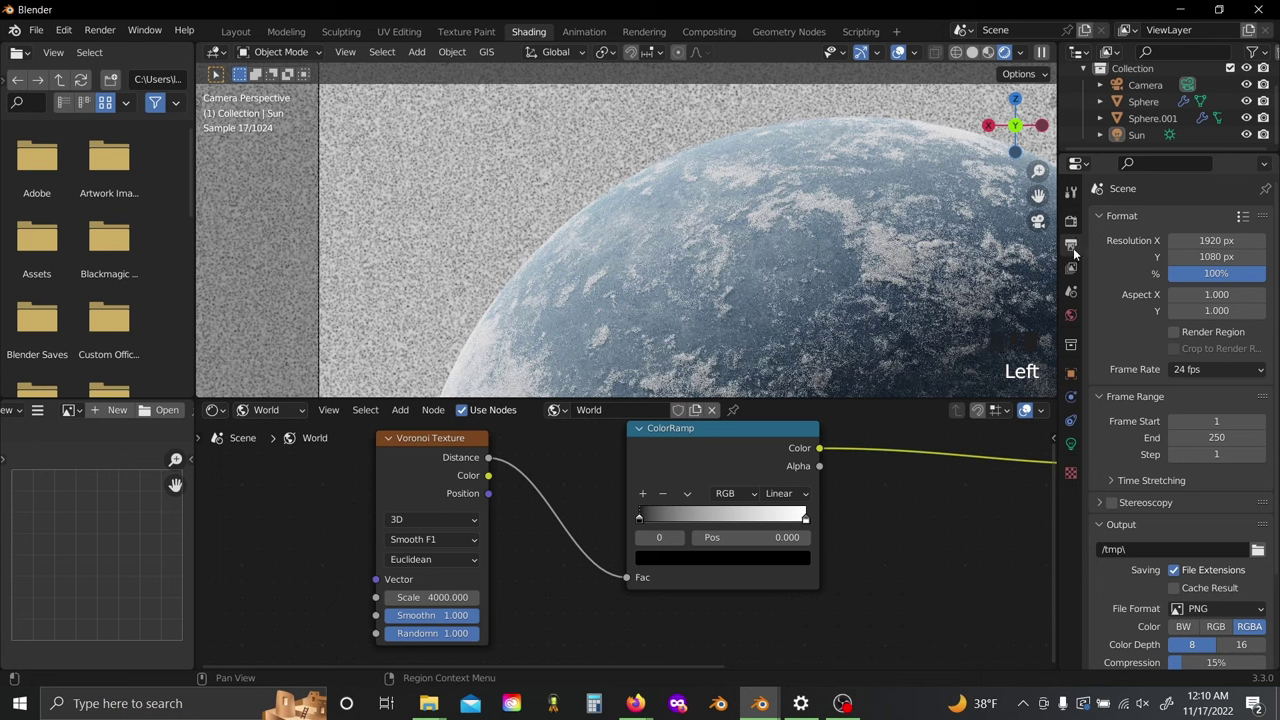
{"action": "left_click", "coordinate": [1175, 332]}
{"action": "scroll", "coordinate": [464, 100], "scroll_direction": "down", "scroll_amount": 4}
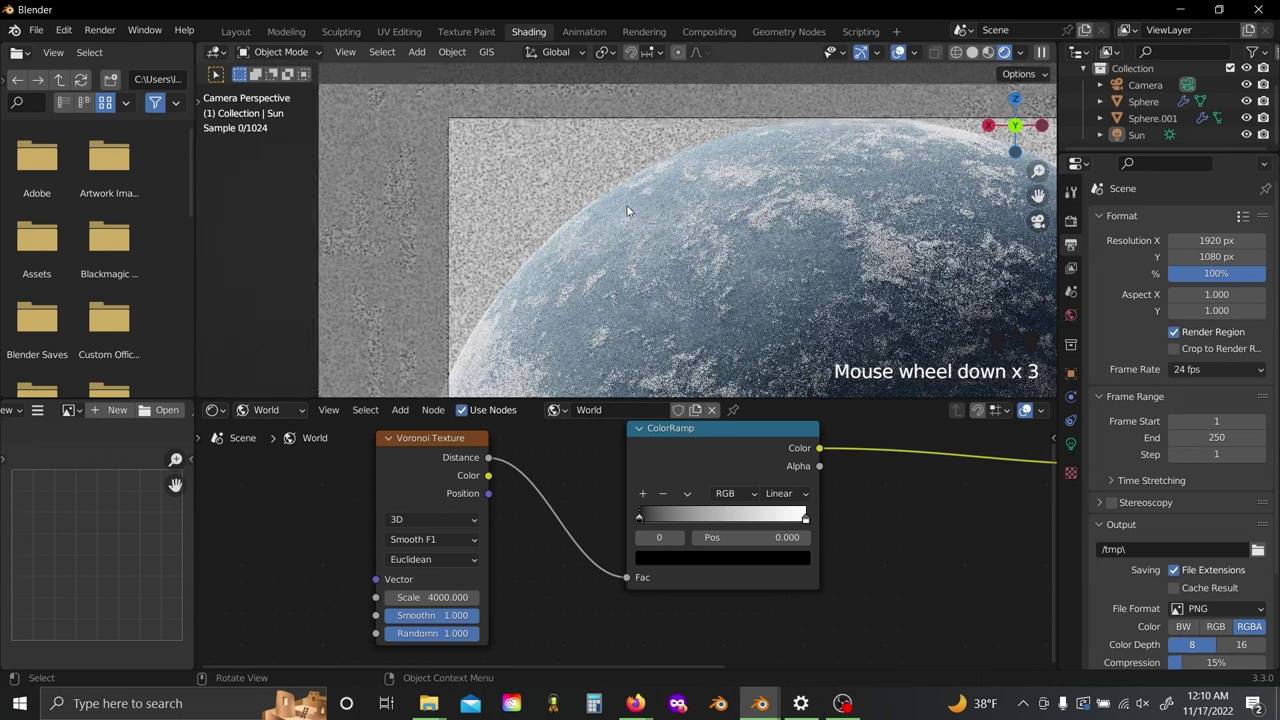
{"action": "middle_click_drag", "start_coordinate": [547, 185], "coordinate": [587, 194], "text": "shift"}
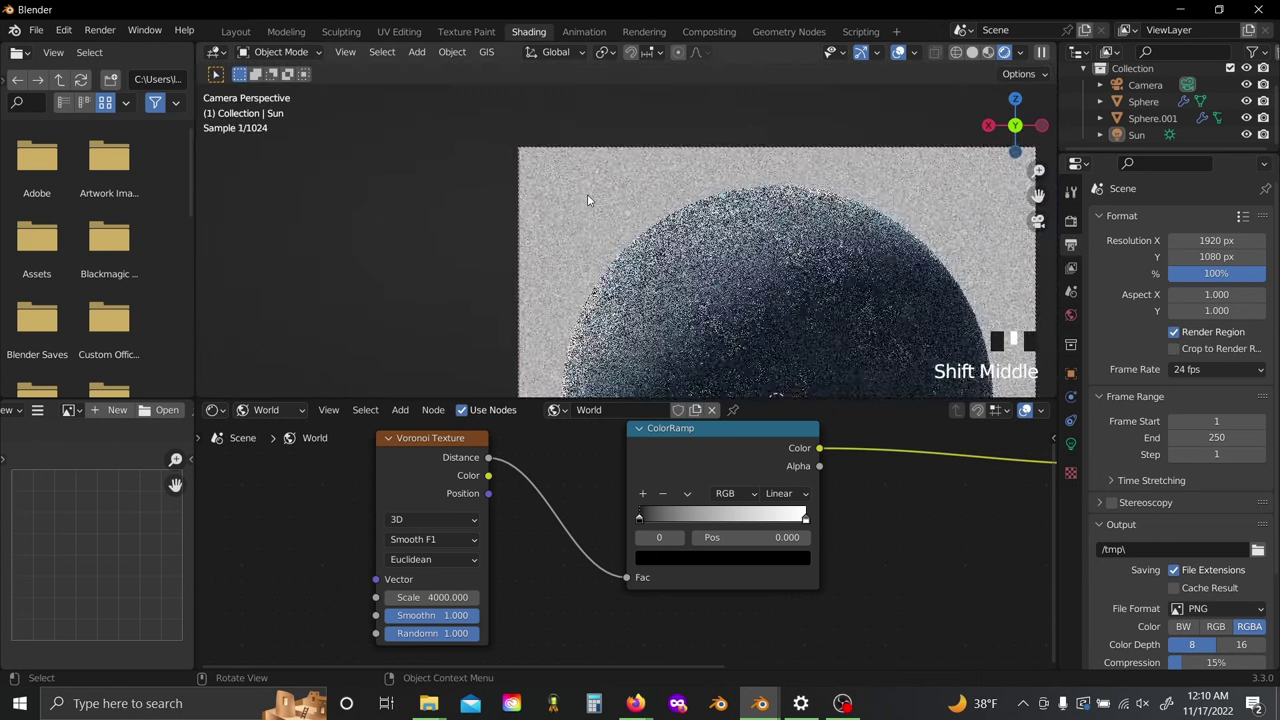
{"action": "scroll", "coordinate": [591, 204], "scroll_direction": "up", "scroll_amount": 3}
{"action": "scroll", "coordinate": [591, 204], "scroll_direction": "up", "scroll_amount": 2}
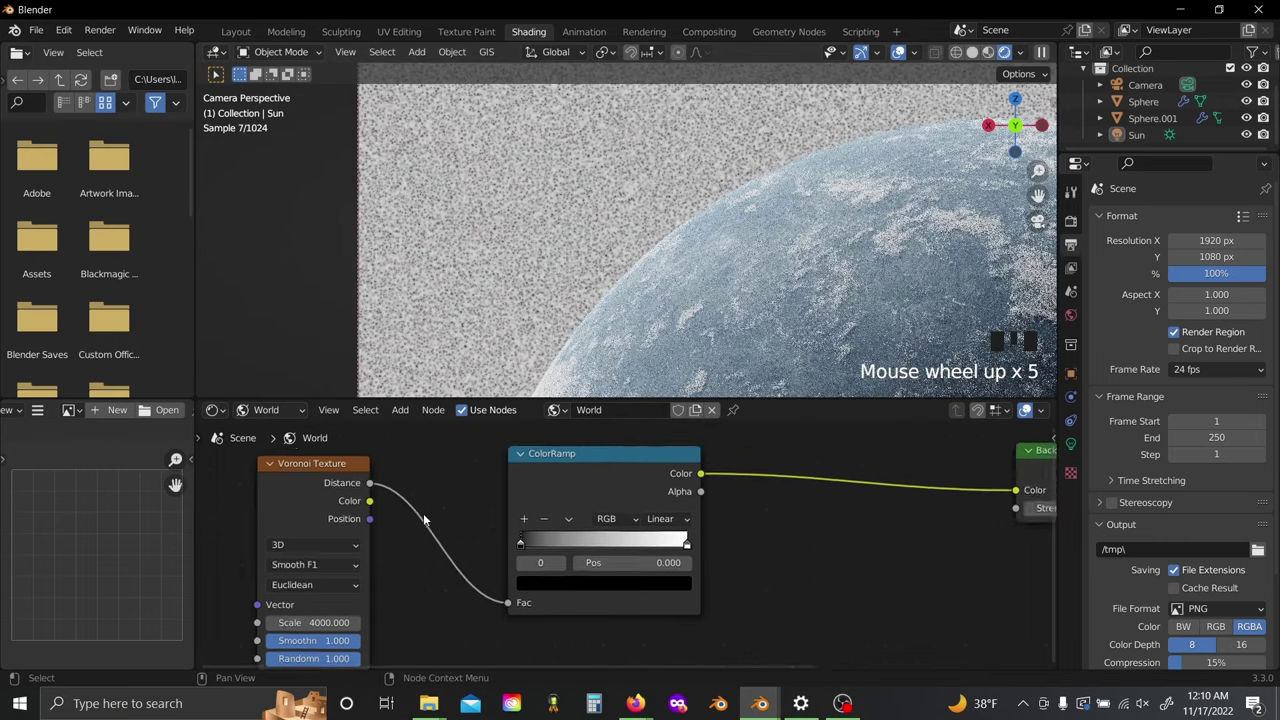
Step: Move the world ColorRamp's black stop to position 0.095 and its white stop to 0.000
{"action": "scroll", "coordinate": [414, 496], "scroll_direction": "down", "scroll_amount": 5}
{"action": "scroll", "coordinate": [410, 546], "scroll_direction": "up", "scroll_amount": 3}
{"action": "left_click_drag", "start_coordinate": [407, 546], "coordinate": [442, 548]}
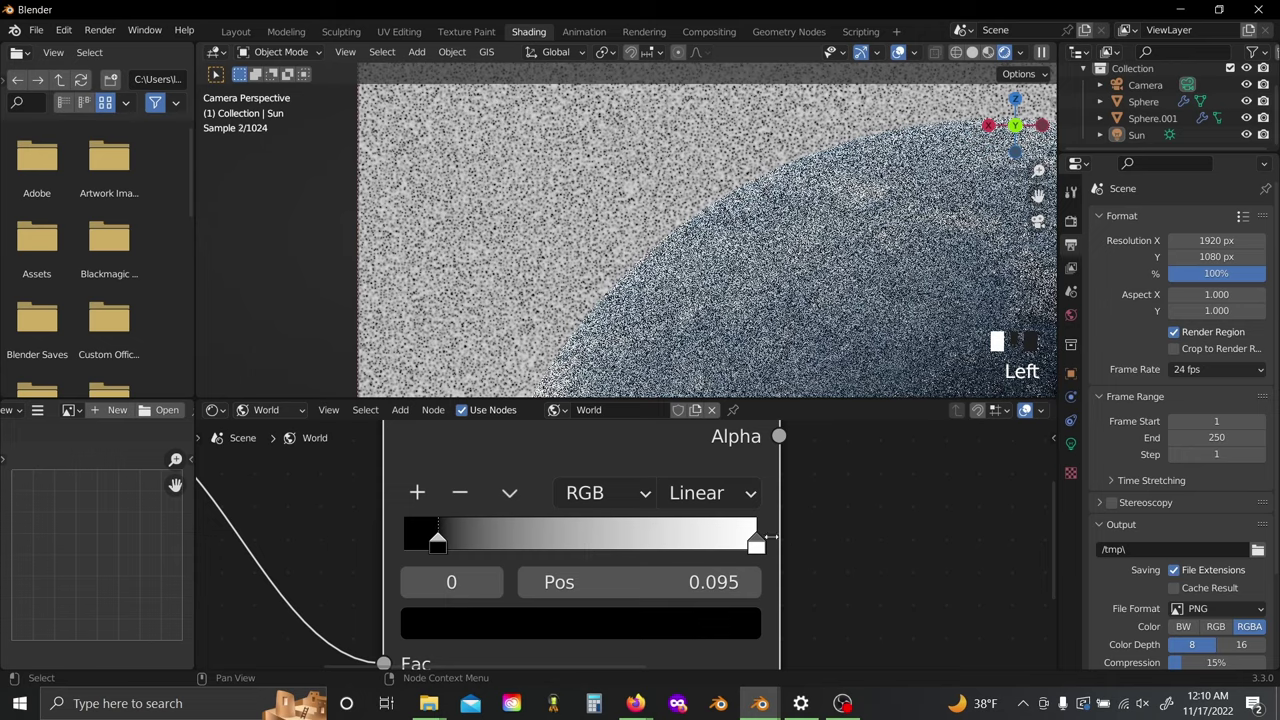
{"action": "left_click_drag", "start_coordinate": [768, 539], "coordinate": [218, 538]}
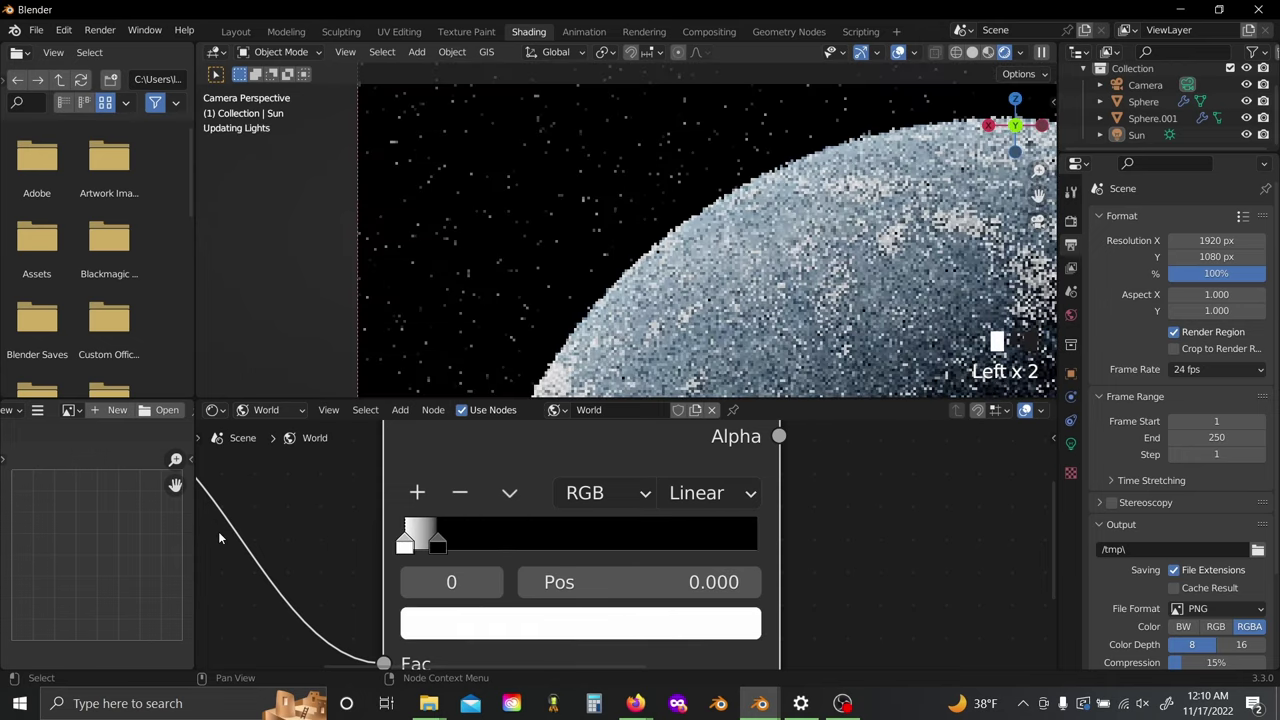
{"action": "left_click", "coordinate": [316, 523]}
{"action": "middle_click_drag", "start_coordinate": [316, 523], "coordinate": [423, 522]}
{"action": "middle_click_drag", "start_coordinate": [567, 245], "coordinate": [600, 245], "text": "shift"}
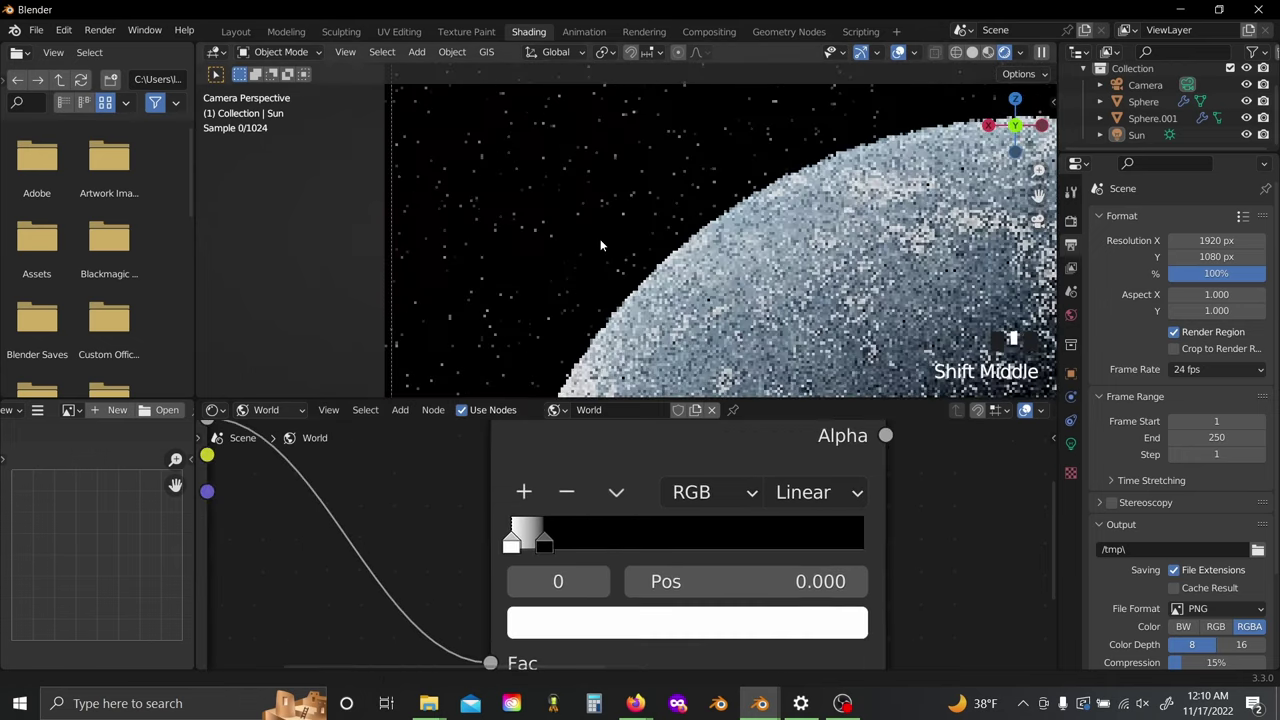
Step: Move the world ColorRamp's black stop to position 0.051 to thin out the stars
{"action": "scroll", "coordinate": [601, 245], "scroll_direction": "up", "scroll_amount": 4}
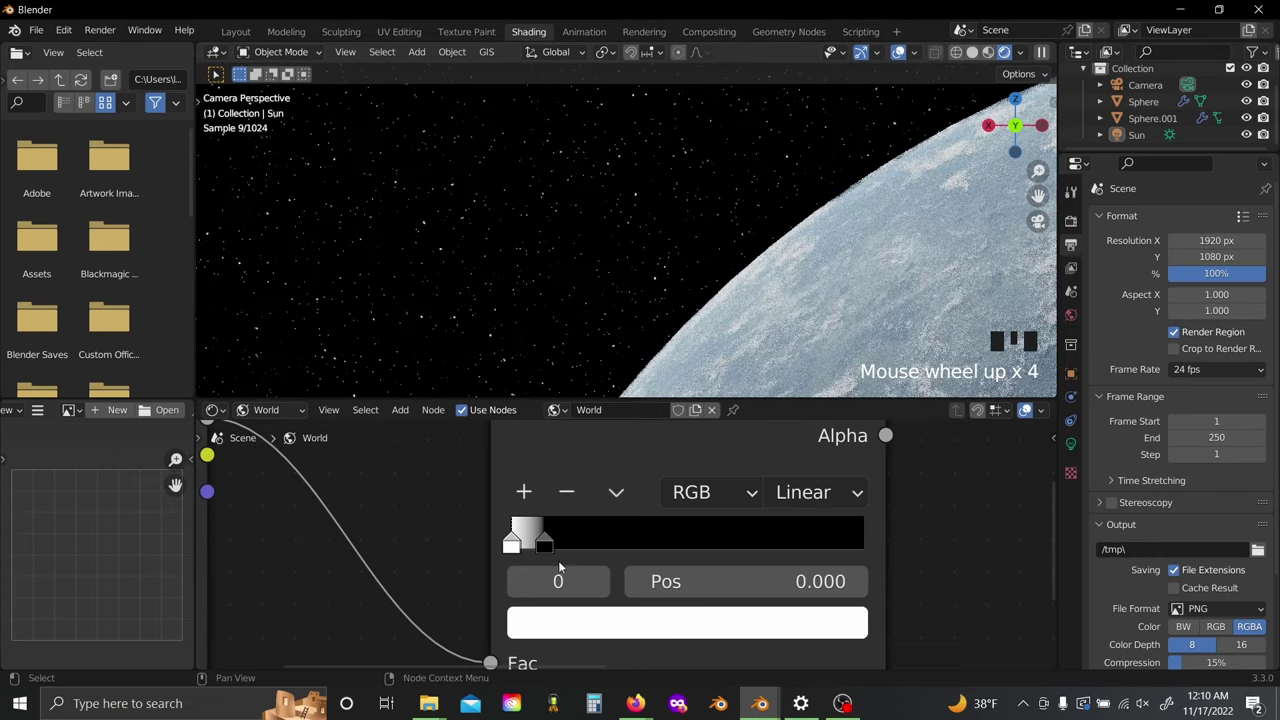
{"action": "left_click_drag", "start_coordinate": [548, 542], "coordinate": [534, 547]}
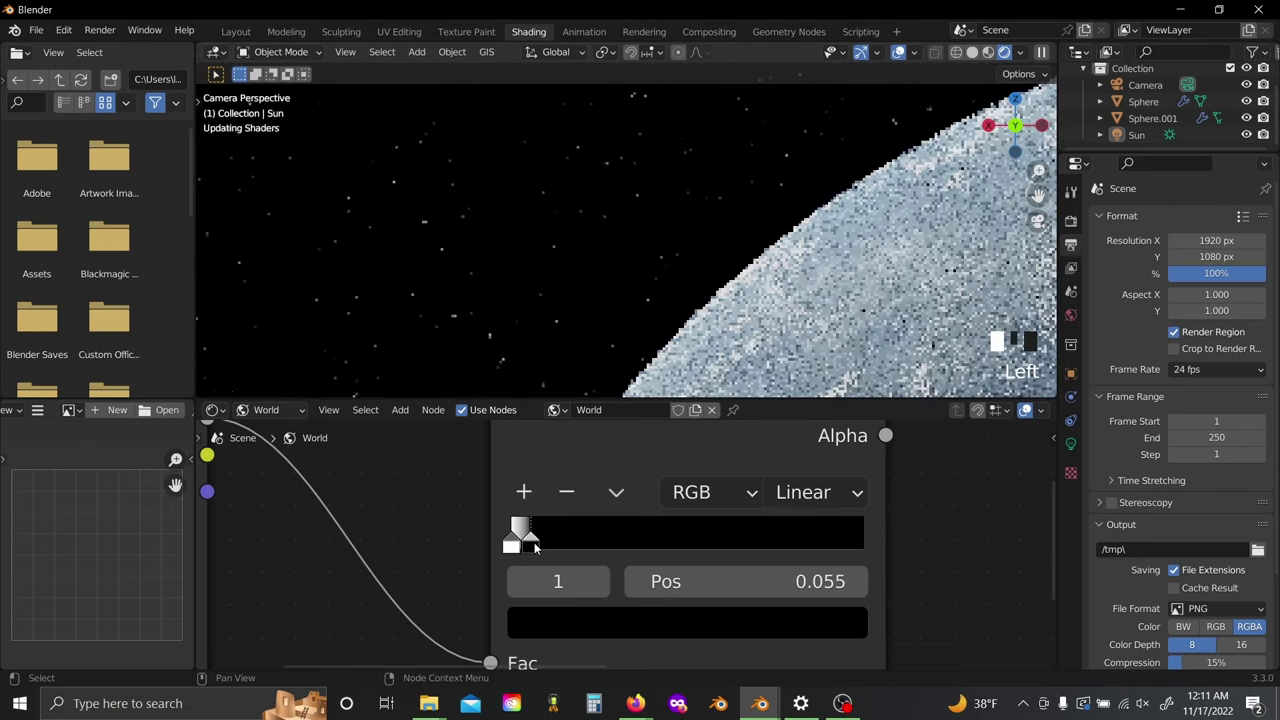
{"action": "left_click", "coordinate": [442, 547]}
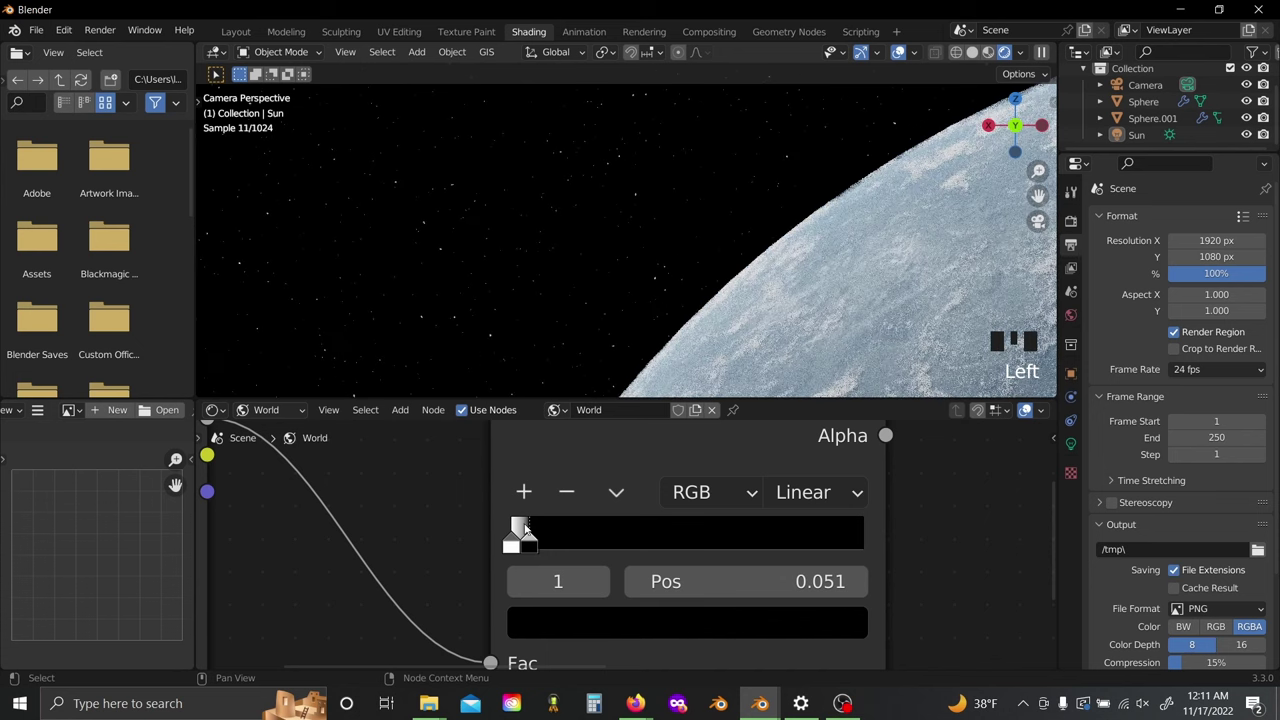
{"action": "scroll", "coordinate": [571, 269], "scroll_direction": "down", "scroll_amount": 6}
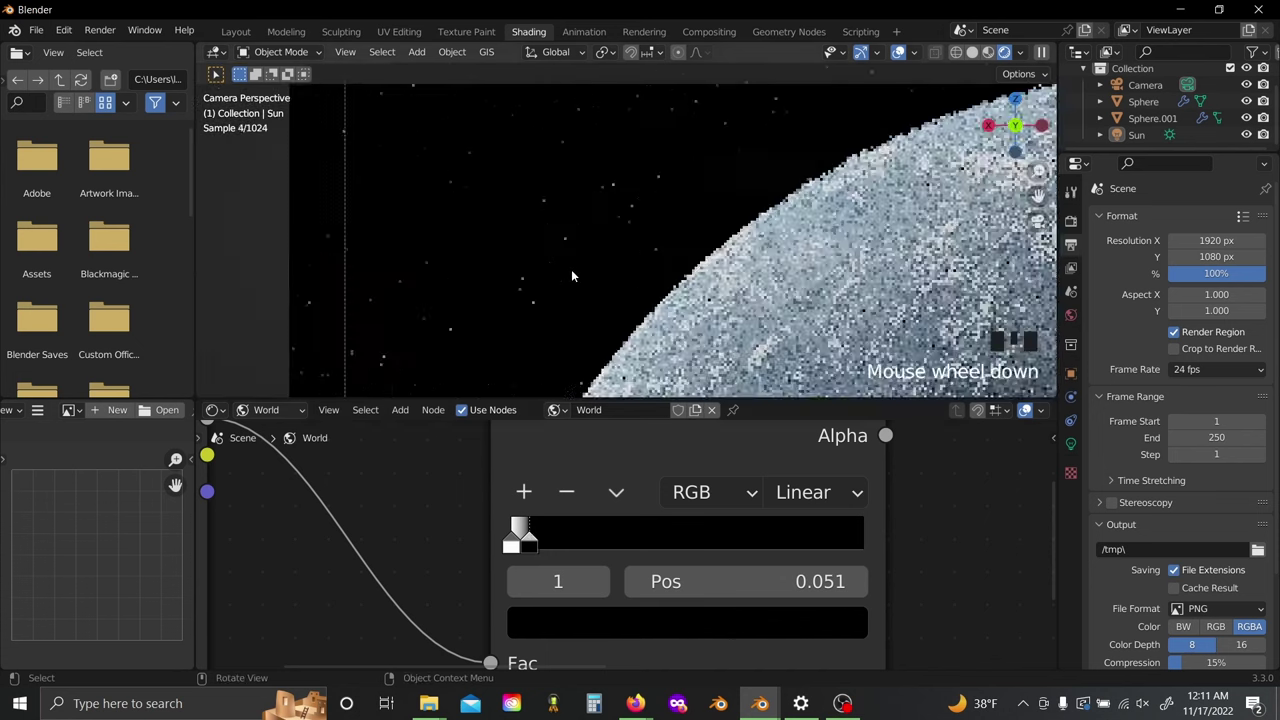
{"action": "scroll", "coordinate": [433, 535], "scroll_direction": "down", "scroll_amount": 4}
{"action": "scroll", "coordinate": [503, 568], "scroll_direction": "down", "scroll_amount": 4}
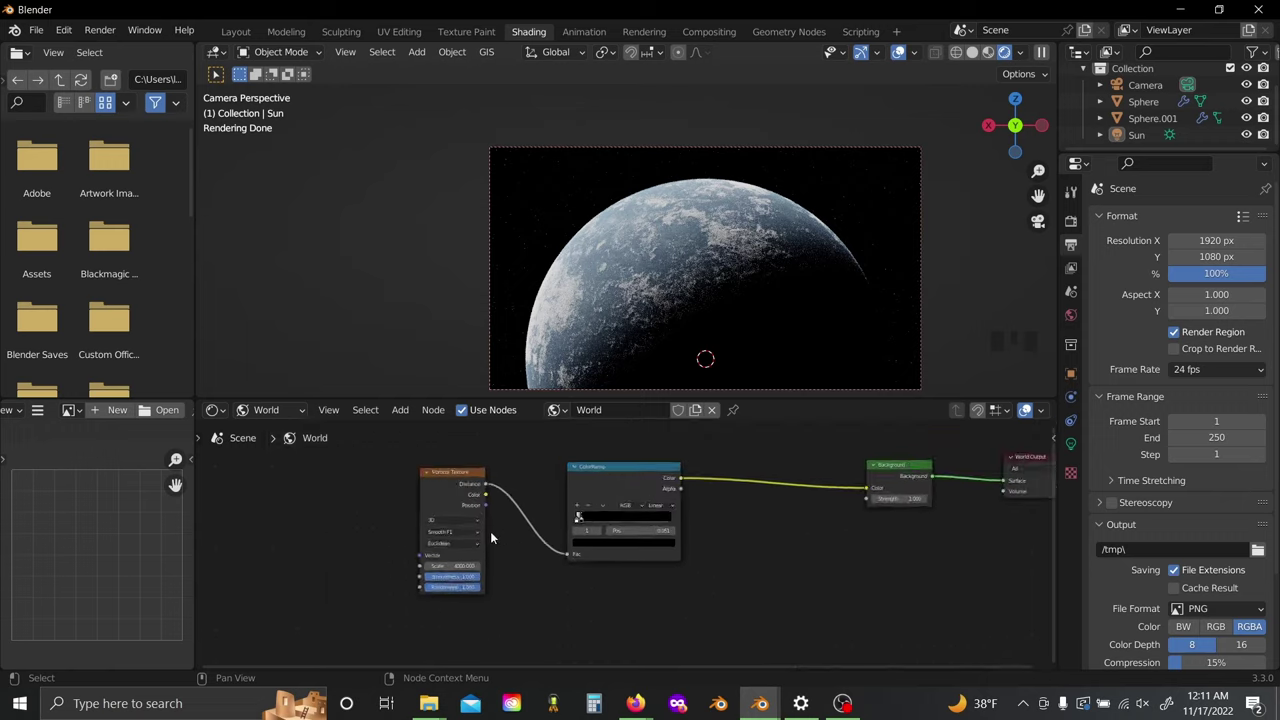
Step: Shift the Background and World Output nodes farther from the ColorRamp to make room for more nodes
{"action": "left_click_drag", "start_coordinate": [680, 432], "coordinate": [857, 501]}
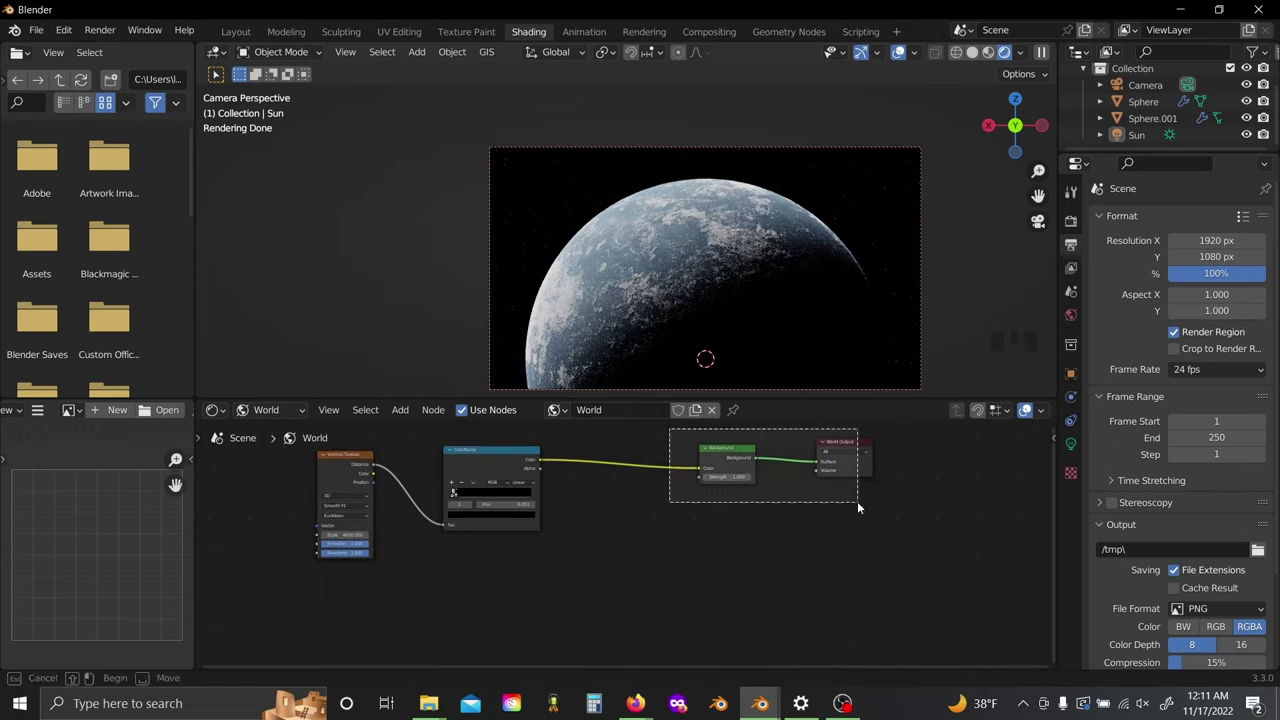
{"action": "key", "text": "g"}
{"action": "left_click", "coordinate": [573, 560]}
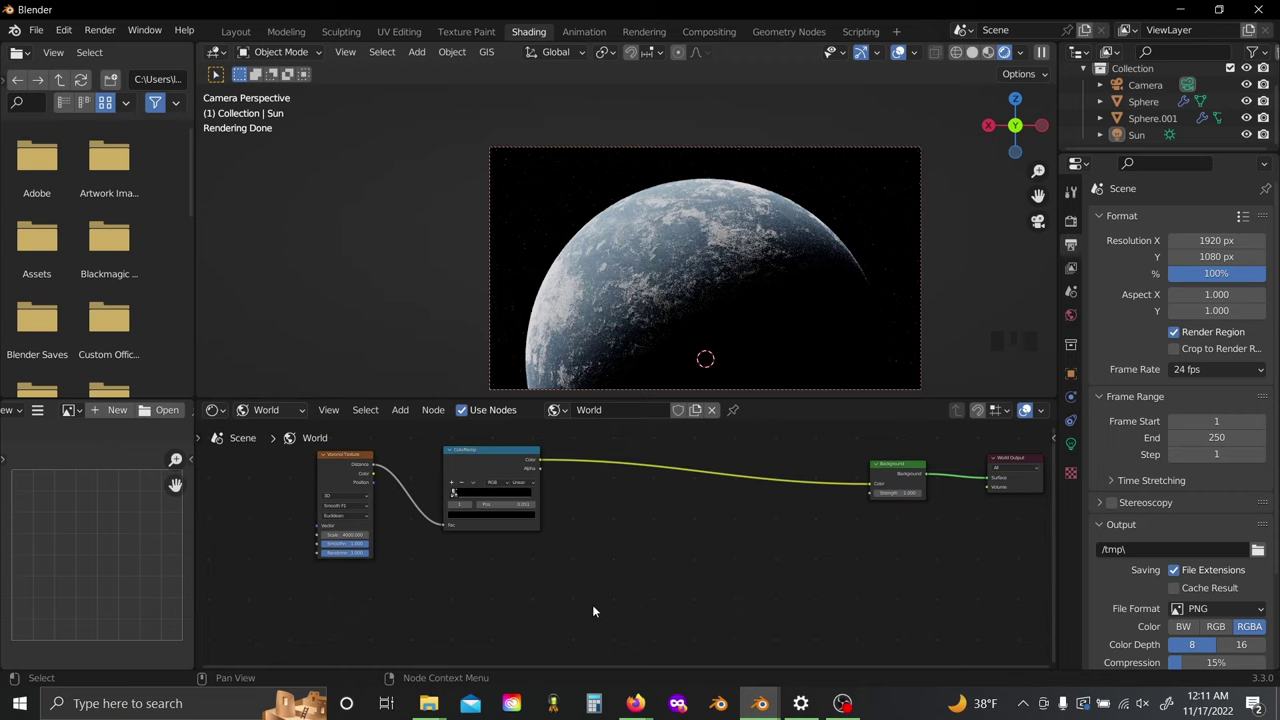
Step: Add a Musgrave Texture set to Multifractal below the ColorRamp, with Mapping and Texture Coordinate nodes feeding it
{"action": "key", "text": "shift+a"}
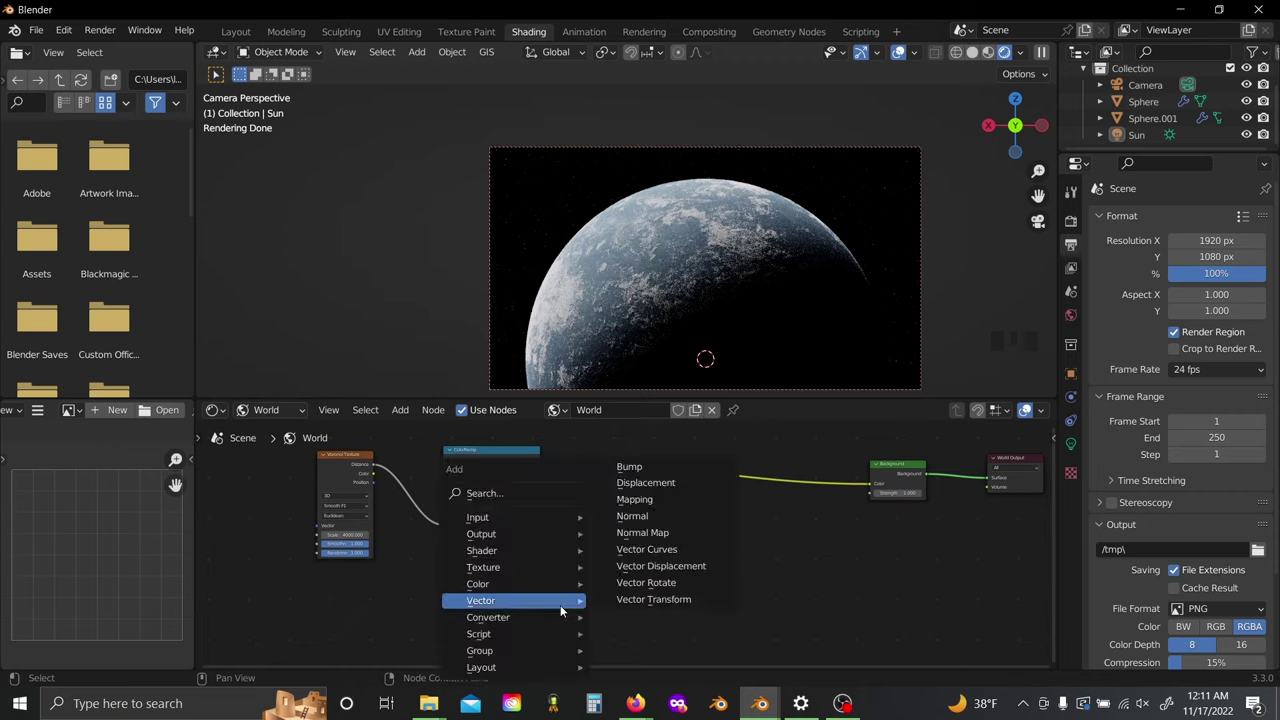
{"action": "left_click", "coordinate": [568, 494]}
{"action": "type", "text": "mu"}
{"action": "left_click", "coordinate": [594, 518]}
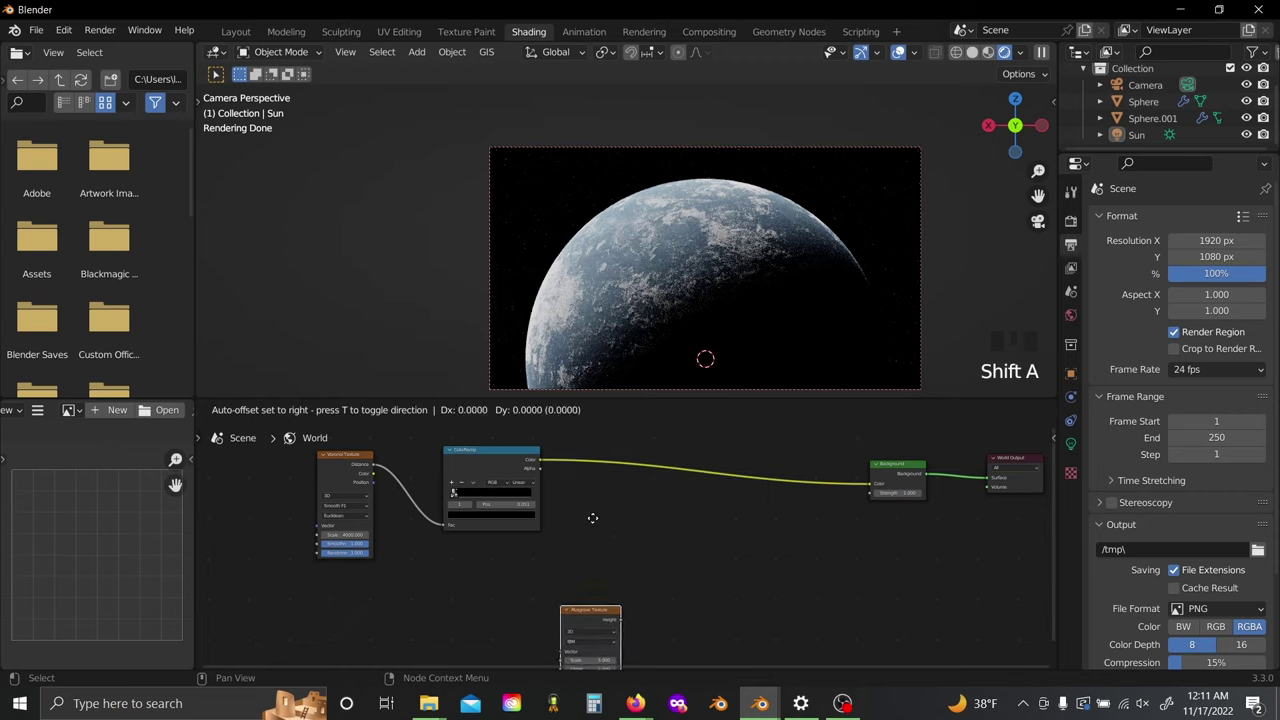
{"action": "left_click", "coordinate": [499, 538]}
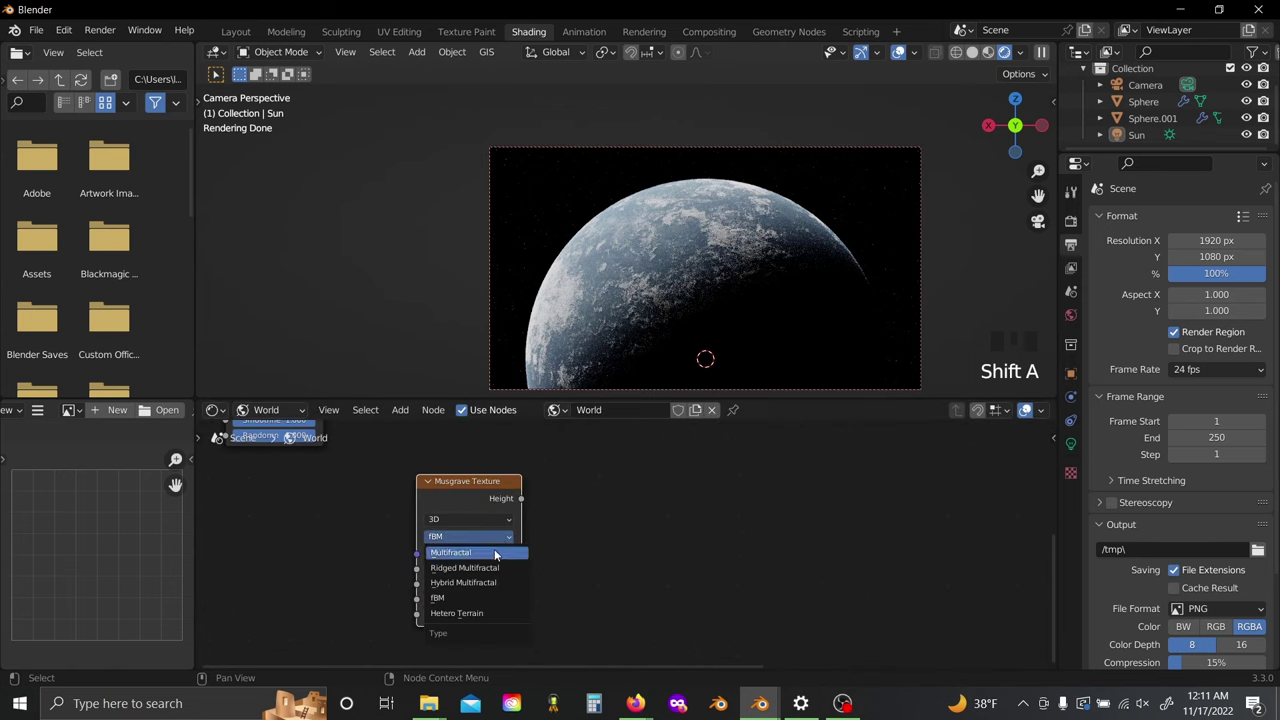
{"action": "left_click", "coordinate": [496, 553]}
{"action": "key", "text": "ctrl+t"}
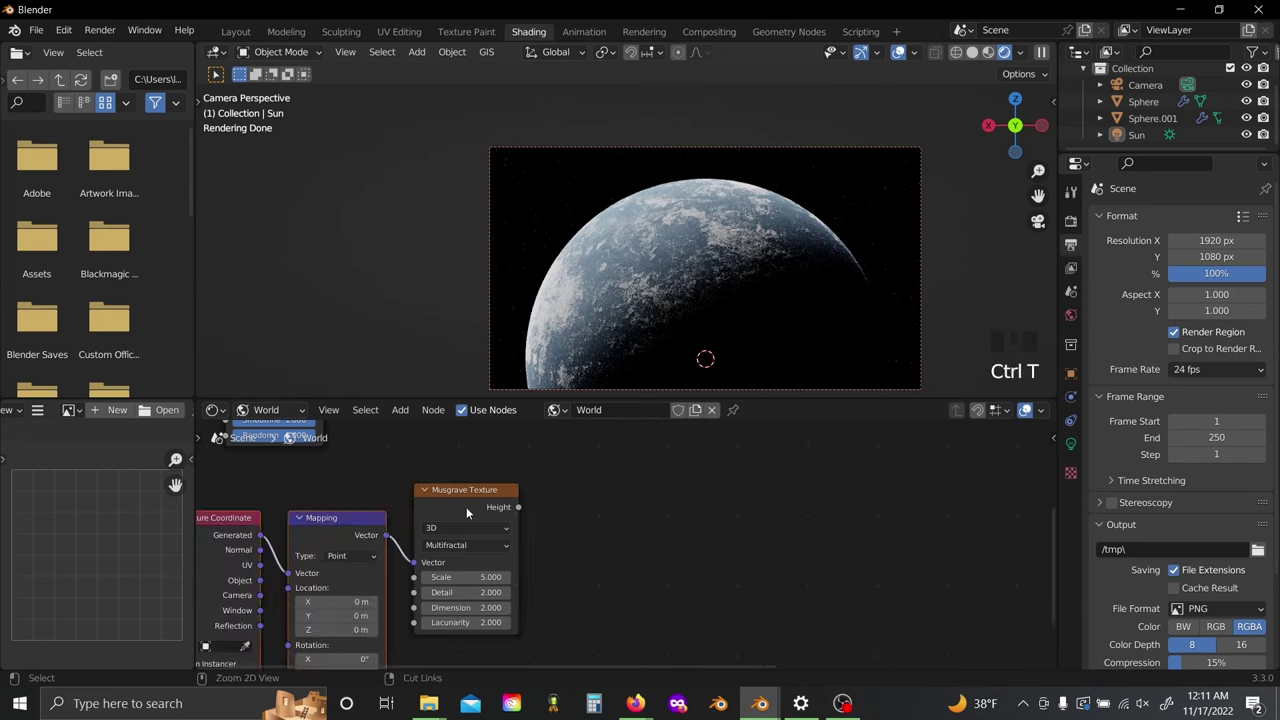
Step: Insert a MixRGB node on the link between the ColorRamp and the Background
{"action": "middle_click_drag", "start_coordinate": [565, 514], "coordinate": [476, 605]}
{"action": "scroll", "coordinate": [591, 537], "scroll_direction": "down", "scroll_amount": 3}
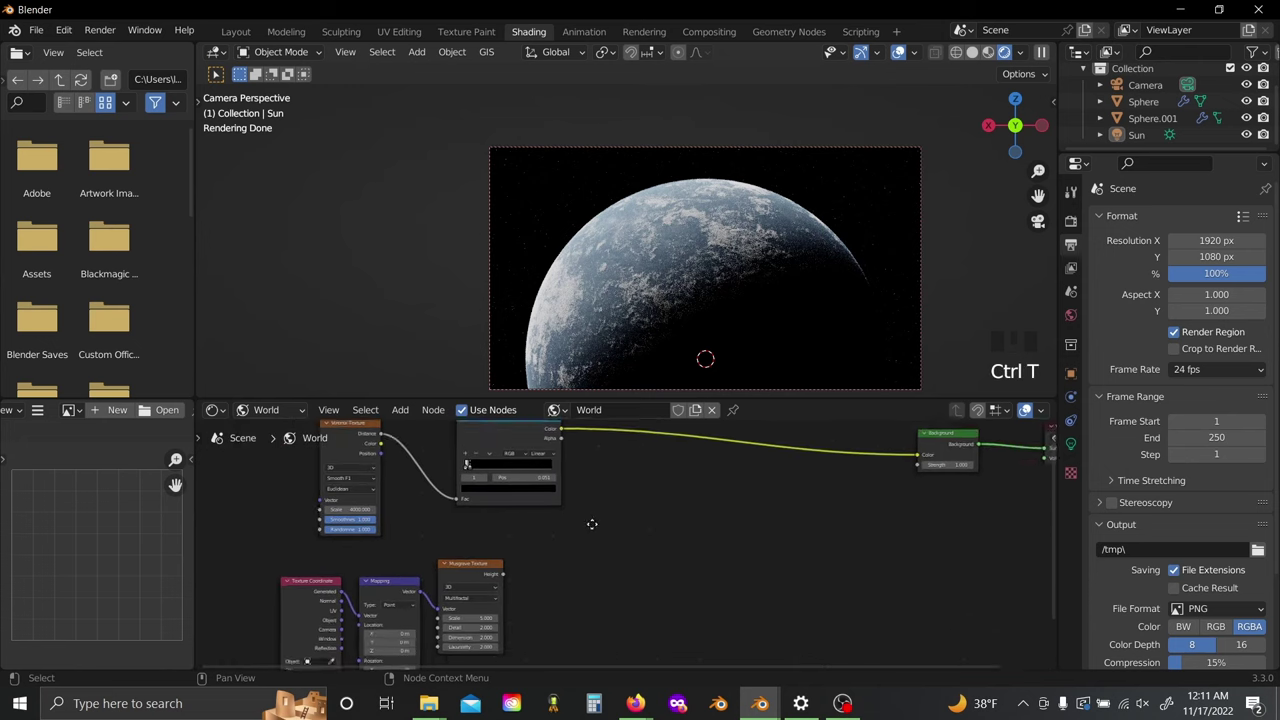
{"action": "middle_click_drag", "start_coordinate": [591, 524], "coordinate": [525, 554]}
{"action": "key", "text": "shift+a"}
{"action": "type", "text": "smi"}
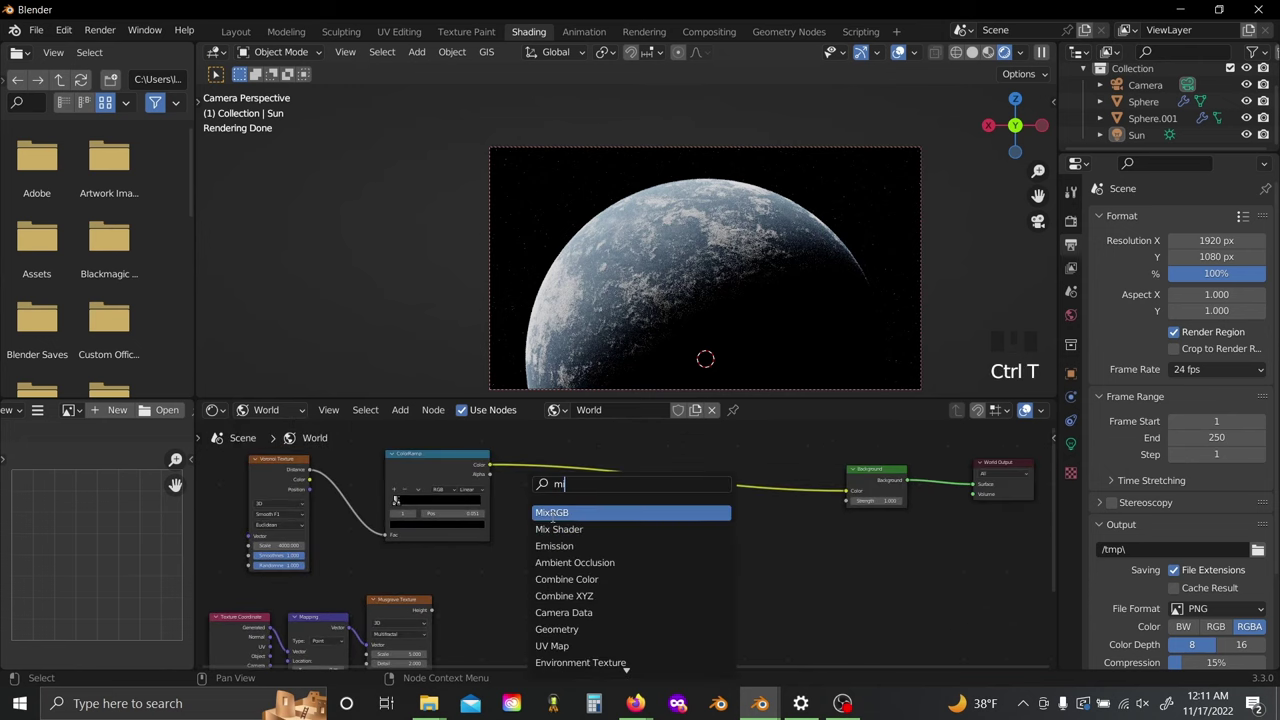
{"action": "left_click", "coordinate": [551, 515]}
{"action": "left_click", "coordinate": [683, 445]}
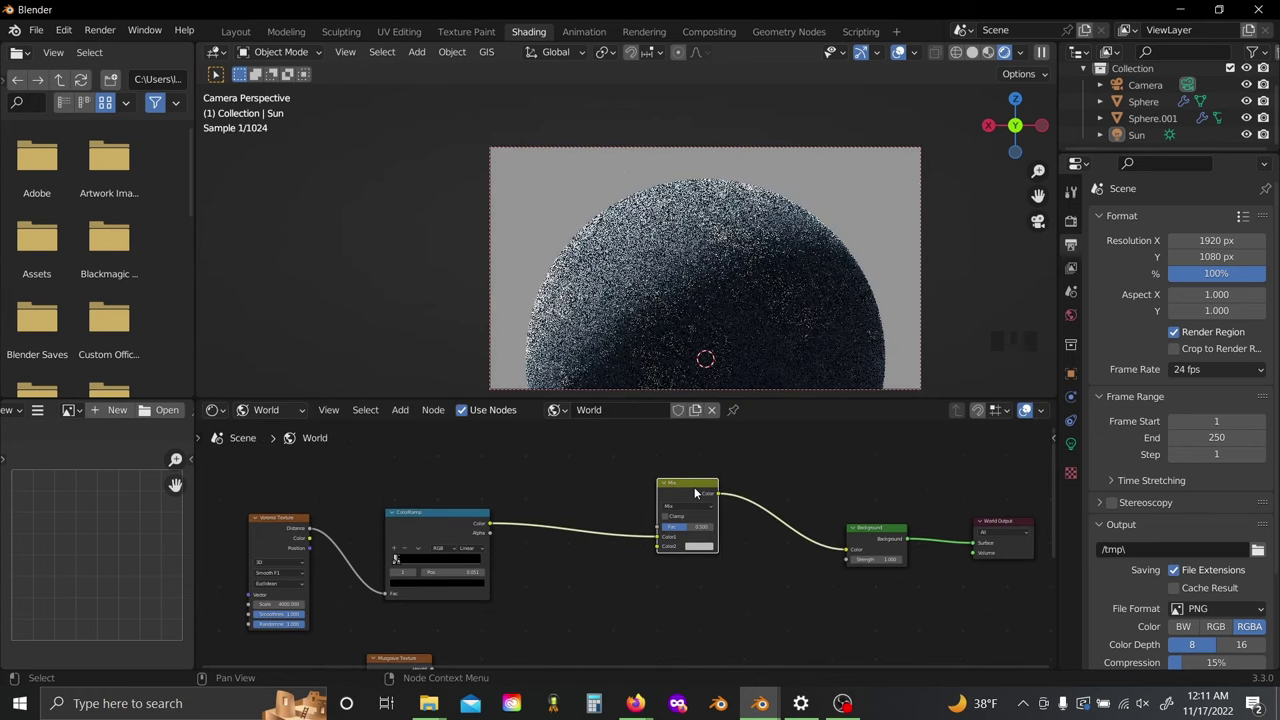
{"action": "left_click_drag", "start_coordinate": [692, 493], "coordinate": [654, 568]}
Step: Connect the Musgrave Texture's Height to the Mix node's Fac
{"action": "middle_click_drag", "start_coordinate": [558, 584], "coordinate": [585, 465]}
{"action": "scroll", "coordinate": [546, 523], "scroll_direction": "up", "scroll_amount": 2}
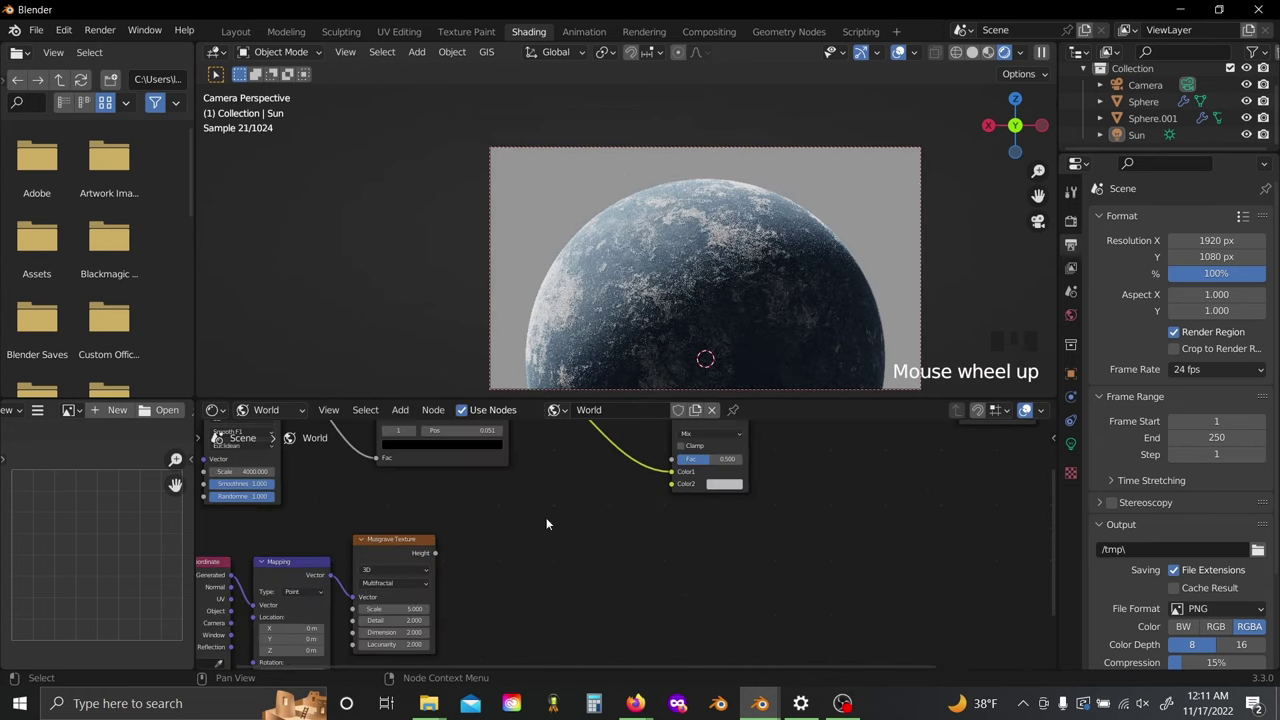
{"action": "left_click_drag", "start_coordinate": [434, 553], "coordinate": [666, 463]}
{"action": "middle_click_drag", "start_coordinate": [597, 483], "coordinate": [594, 486]}
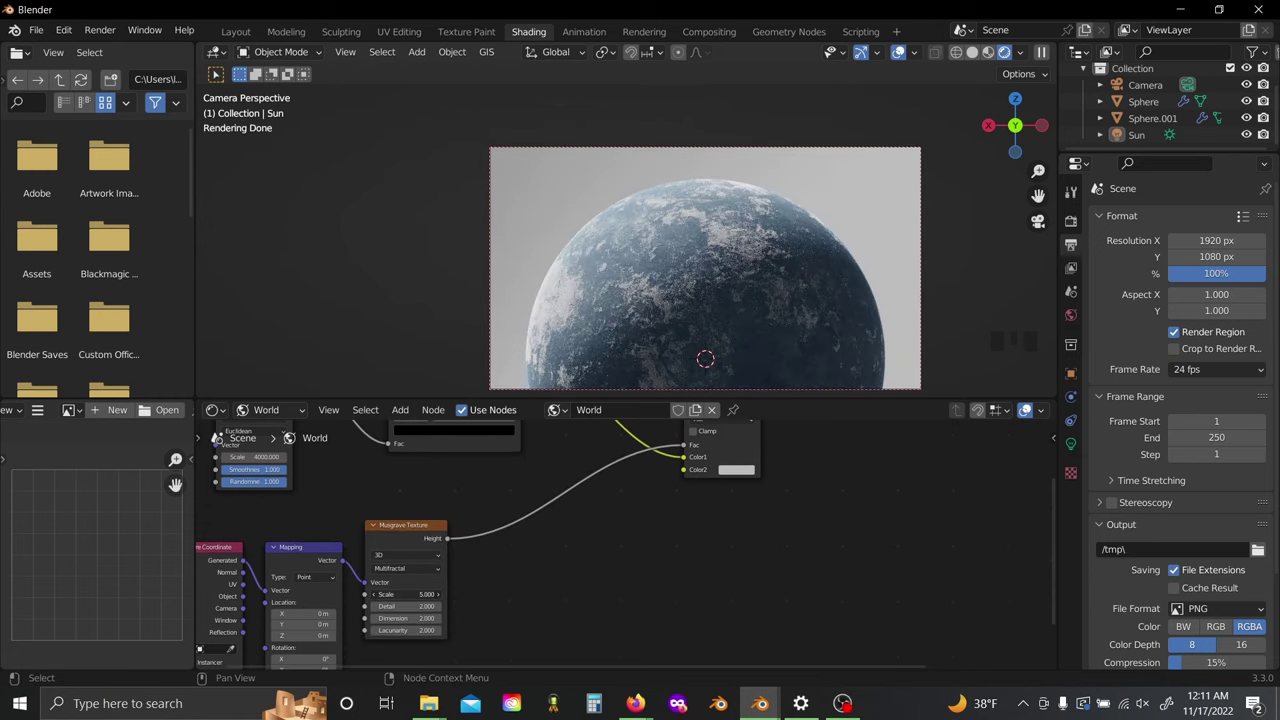
Step: Set the Musgrave Texture's scale to 2.8 and its dimensions to 4D
{"action": "left_click_drag", "start_coordinate": [406, 594], "coordinate": [382, 594]}
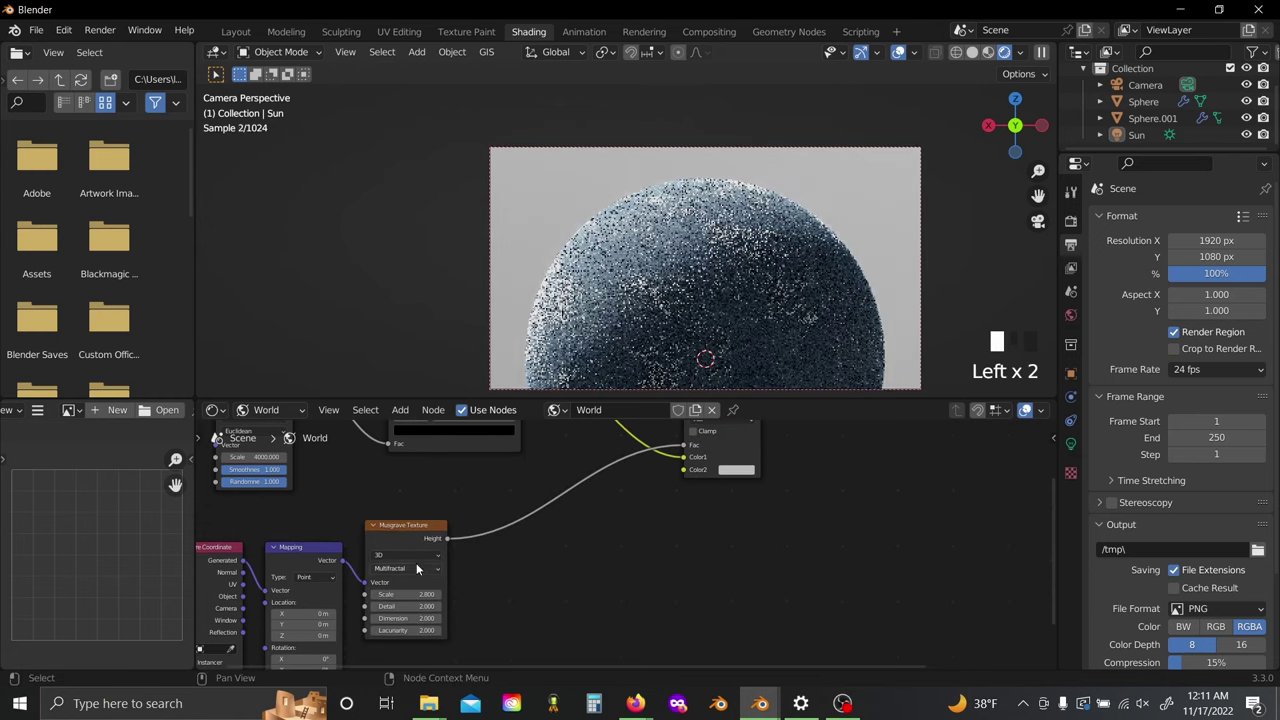
{"action": "left_click", "coordinate": [414, 555]}
{"action": "left_click", "coordinate": [405, 620]}
Step: Move the nodes after the Musgrave Texture farther away and insert a Math node set to Divide between it and the Mix Fac
{"action": "middle_click_drag", "start_coordinate": [646, 553], "coordinate": [452, 604]}
{"action": "left_click_drag", "start_coordinate": [434, 457], "coordinate": [636, 572]}
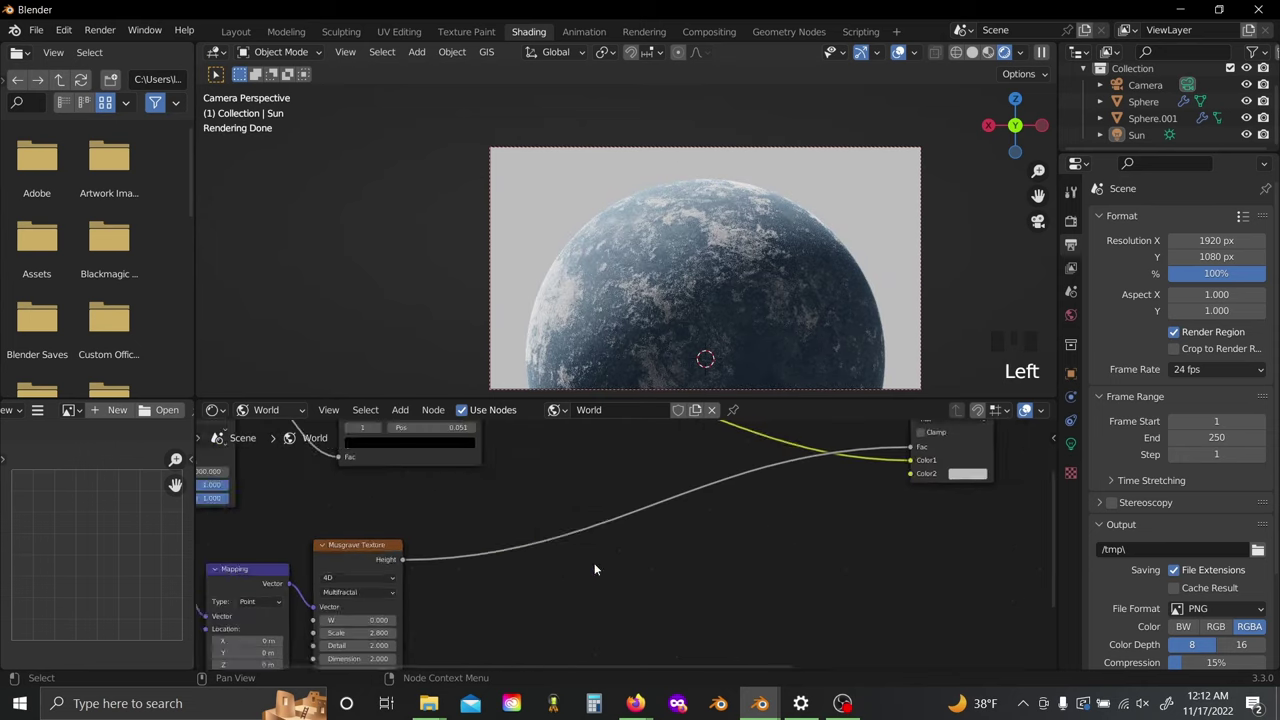
{"action": "scroll", "coordinate": [595, 564], "scroll_direction": "up", "scroll_amount": 1}
{"action": "key", "text": "shift+a"}
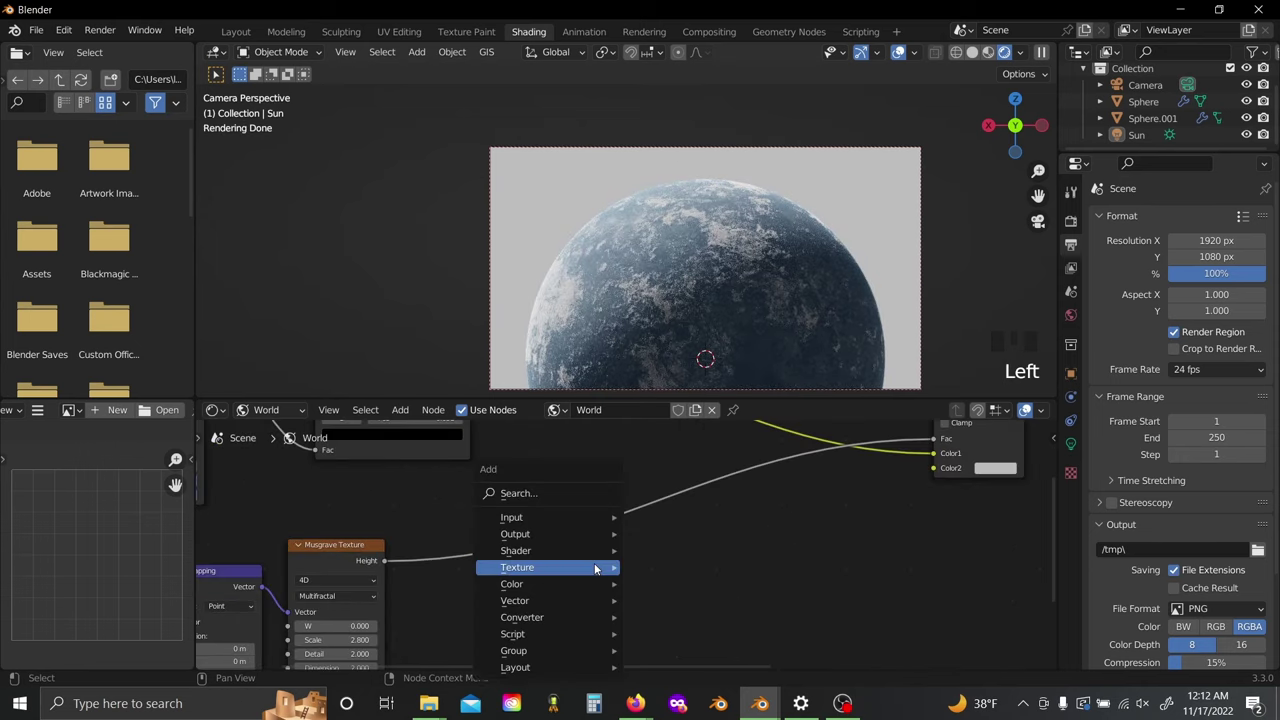
{"action": "type", "text": "sadd"}
{"action": "key", "text": "Return"}
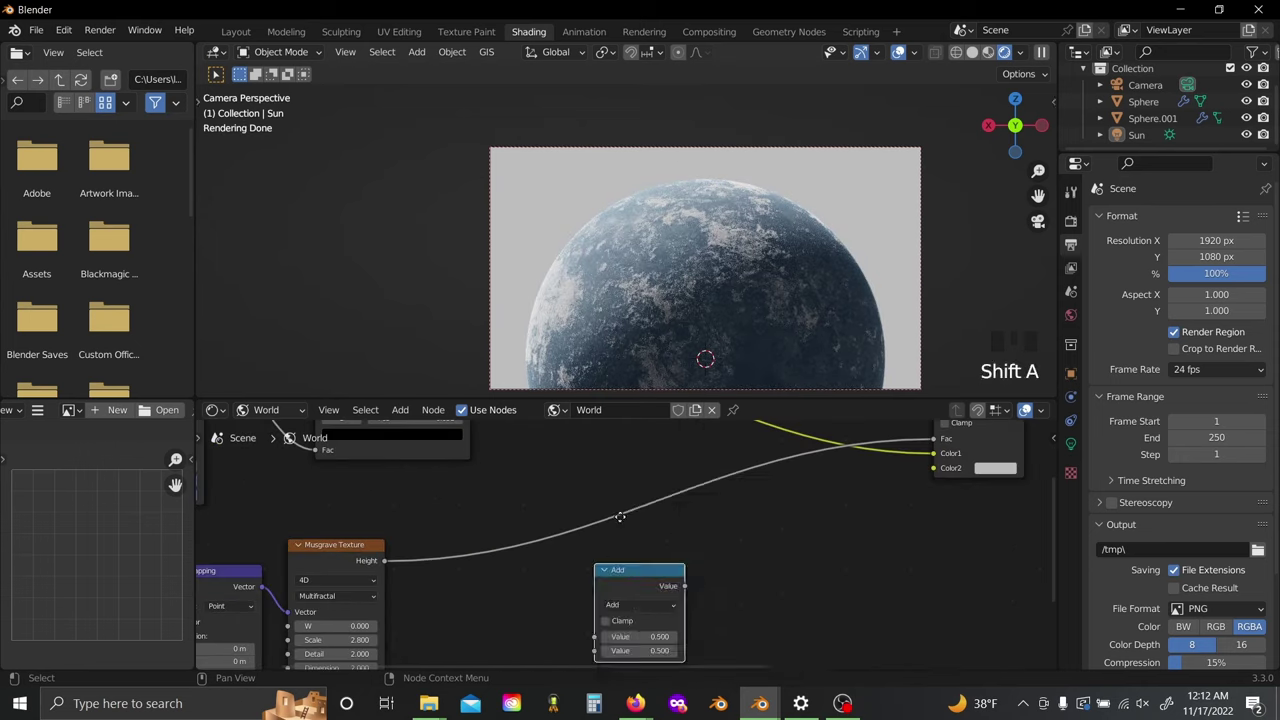
{"action": "left_click", "coordinate": [601, 540]}
{"action": "left_click", "coordinate": [601, 542]}
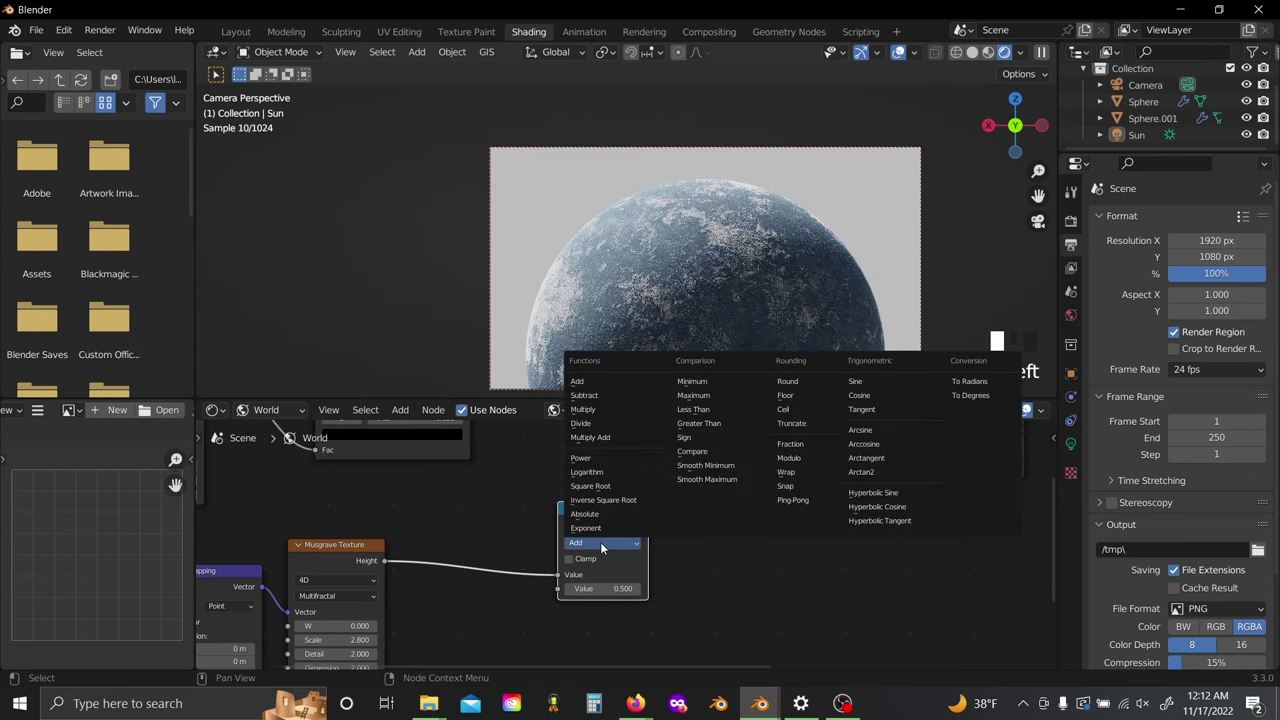
{"action": "left_click", "coordinate": [600, 492]}
Step: Set the Musgrave Texture's detail to 15, dimension to 0.110 and scale to 0.470, and the Divide value to 34.560
{"action": "left_click_drag", "start_coordinate": [600, 588], "coordinate": [685, 588], "text": "shift"}
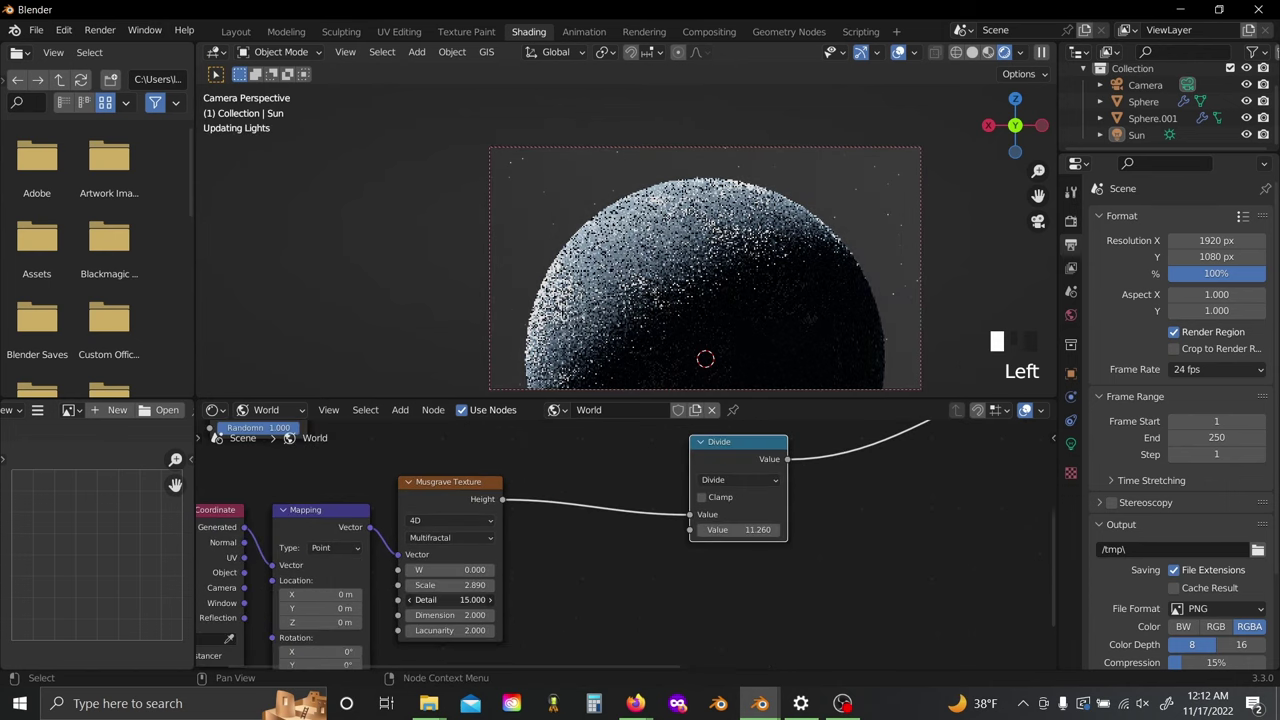
{"action": "left_click_drag", "start_coordinate": [450, 614], "coordinate": [440, 614], "text": "shift"}
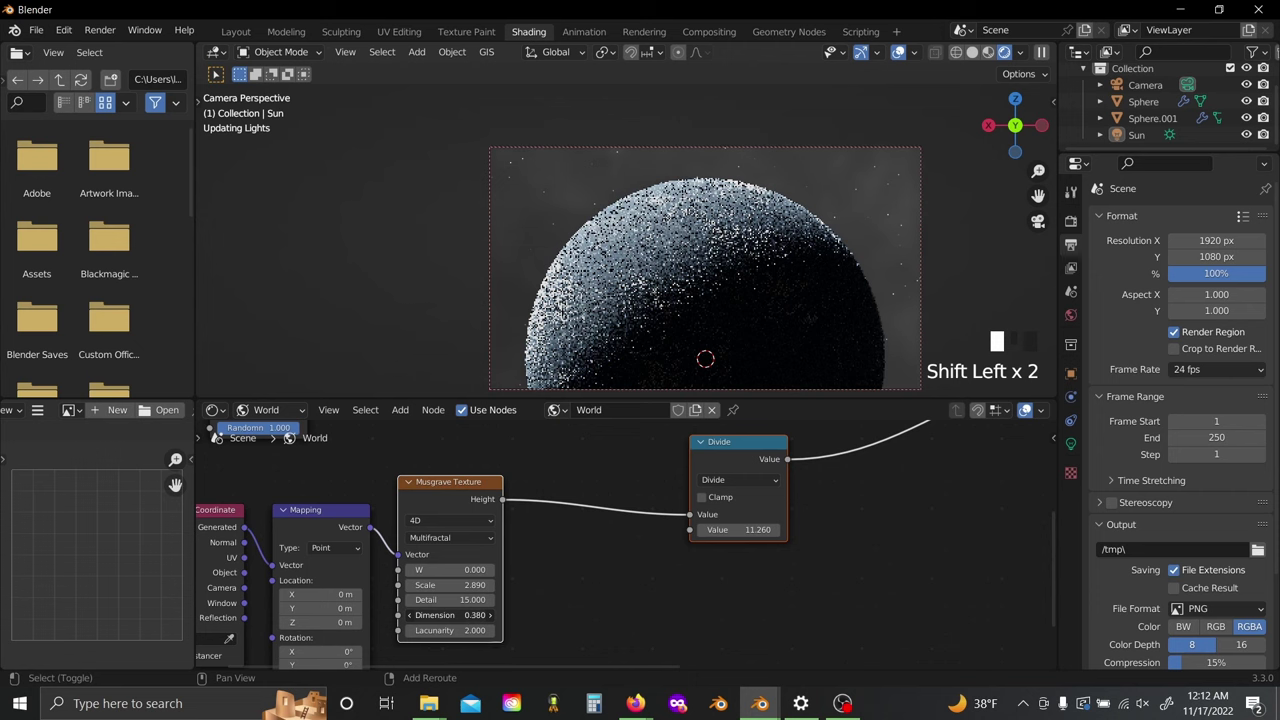
{"action": "left_click_drag", "start_coordinate": [450, 615], "coordinate": [430, 615]}
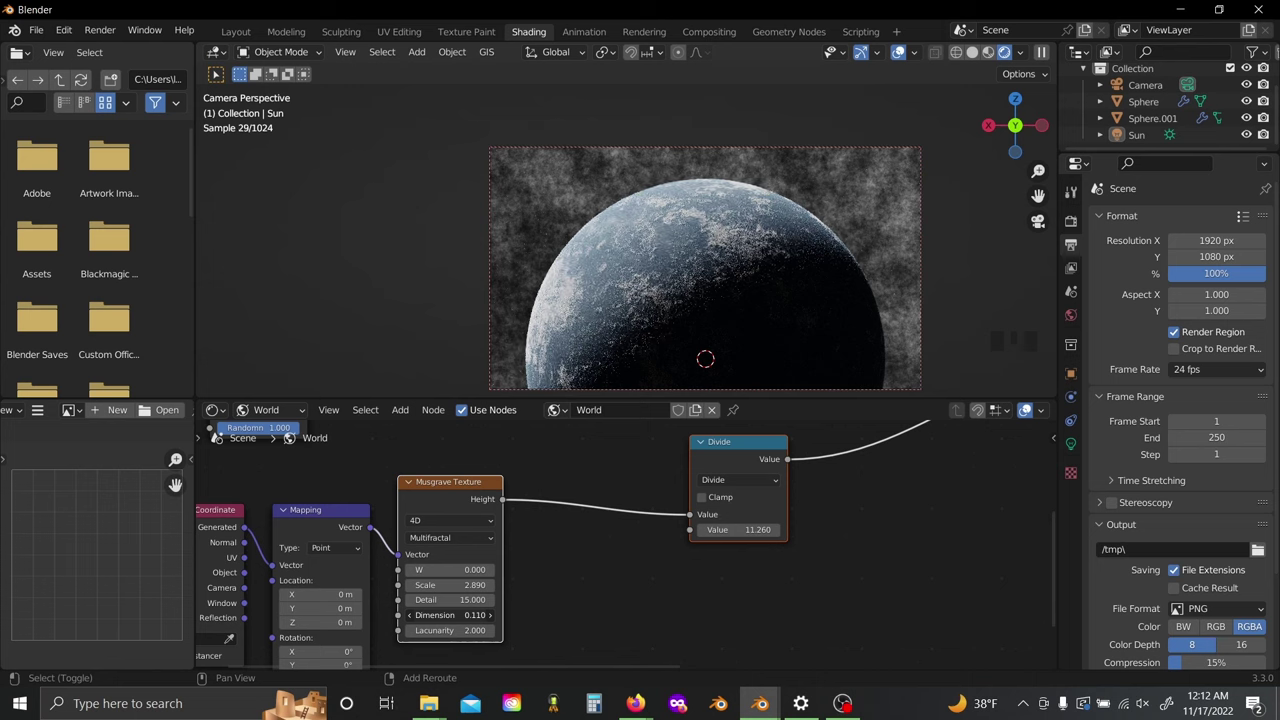
{"action": "left_click_drag", "start_coordinate": [470, 584], "coordinate": [470, 584], "text": "shift"}
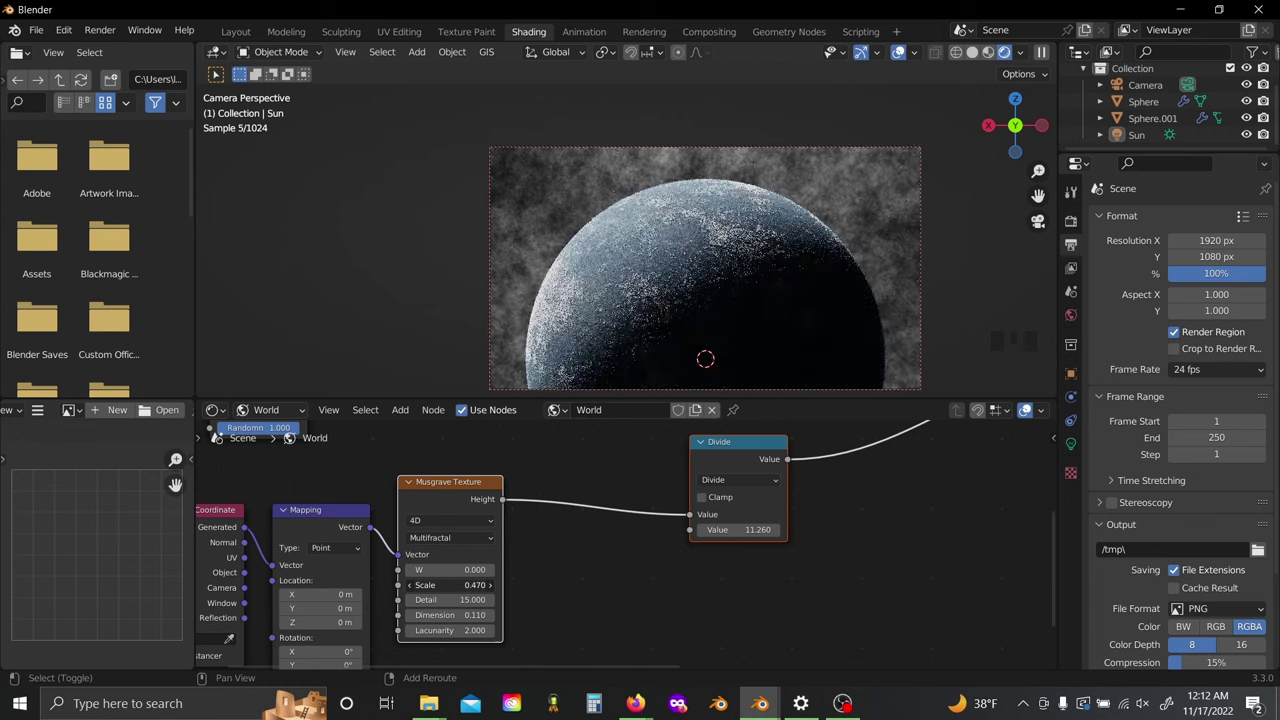
{"action": "left_click_drag", "start_coordinate": [745, 529], "coordinate": [745, 529]}
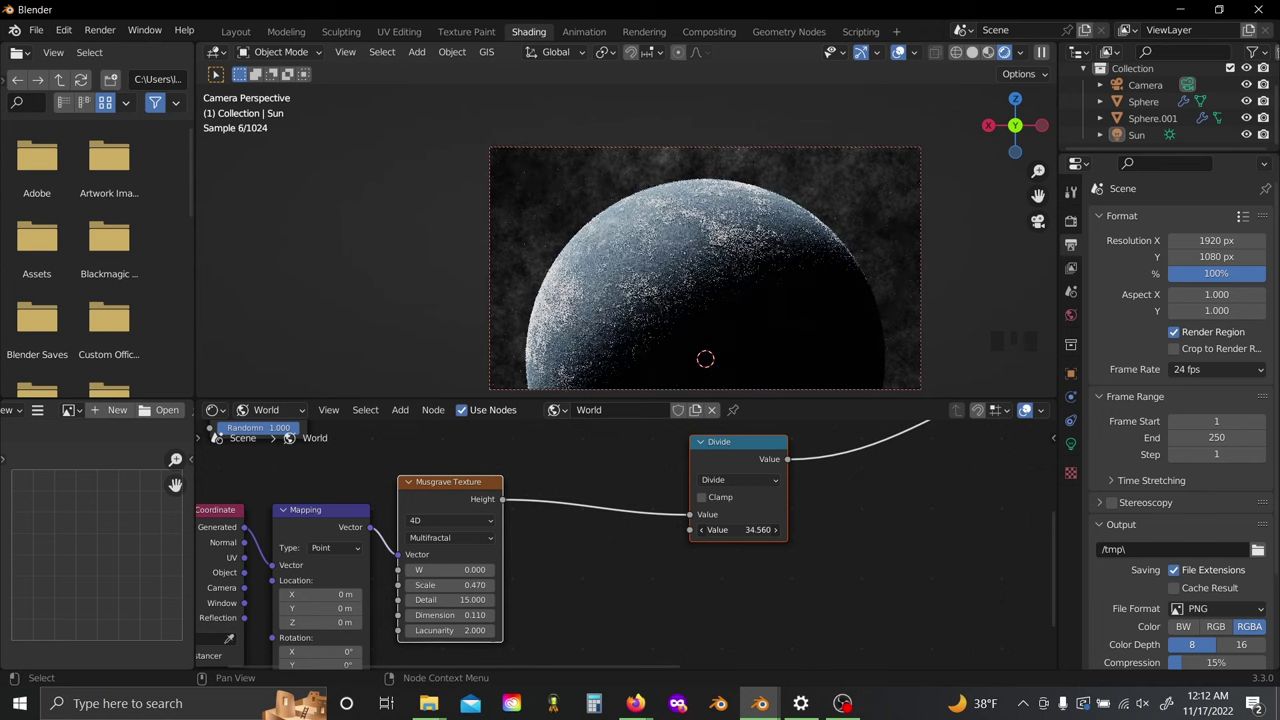
Step: Set the Mix node's Color2 to a muted blue with hue 0.576, saturation 0.442 and value 0.272
{"action": "left_click", "coordinate": [928, 522]}
{"action": "scroll", "coordinate": [856, 534], "scroll_direction": "down", "scroll_amount": 5}
{"action": "middle_click_drag", "start_coordinate": [856, 534], "coordinate": [618, 610]}
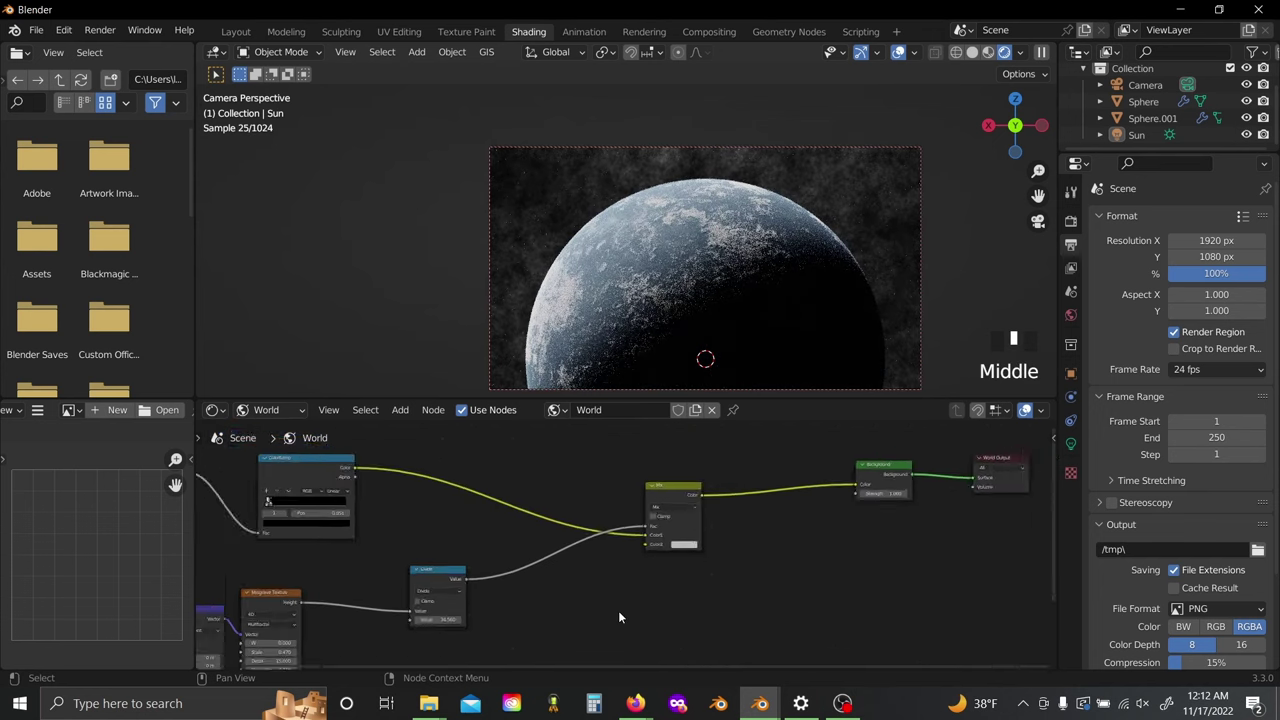
{"action": "scroll", "coordinate": [618, 610], "scroll_direction": "up", "scroll_amount": 2}
{"action": "scroll", "coordinate": [610, 590], "scroll_direction": "up", "scroll_amount": 2}
{"action": "scroll", "coordinate": [609, 584], "scroll_direction": "up", "scroll_amount": 1}
{"action": "left_click", "coordinate": [645, 556]}
{"action": "left_click_drag", "start_coordinate": [720, 503], "coordinate": [770, 478]}
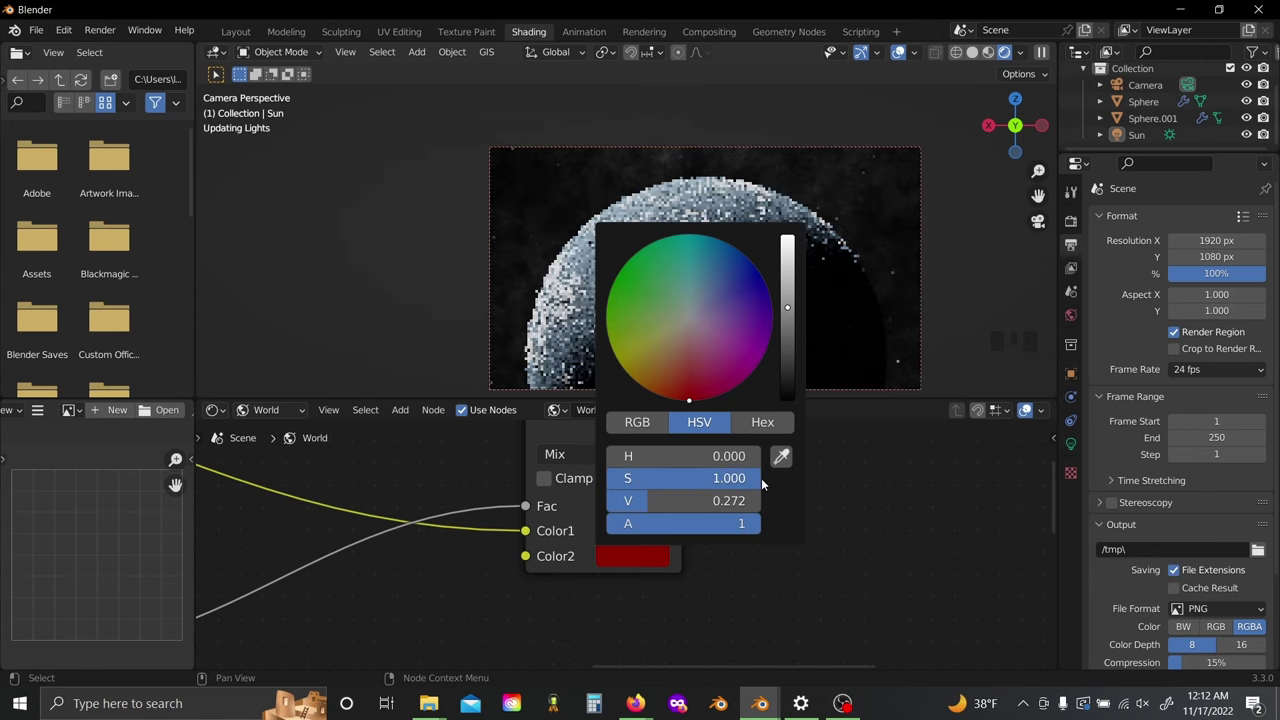
{"action": "left_click_drag", "start_coordinate": [726, 362], "coordinate": [701, 290]}
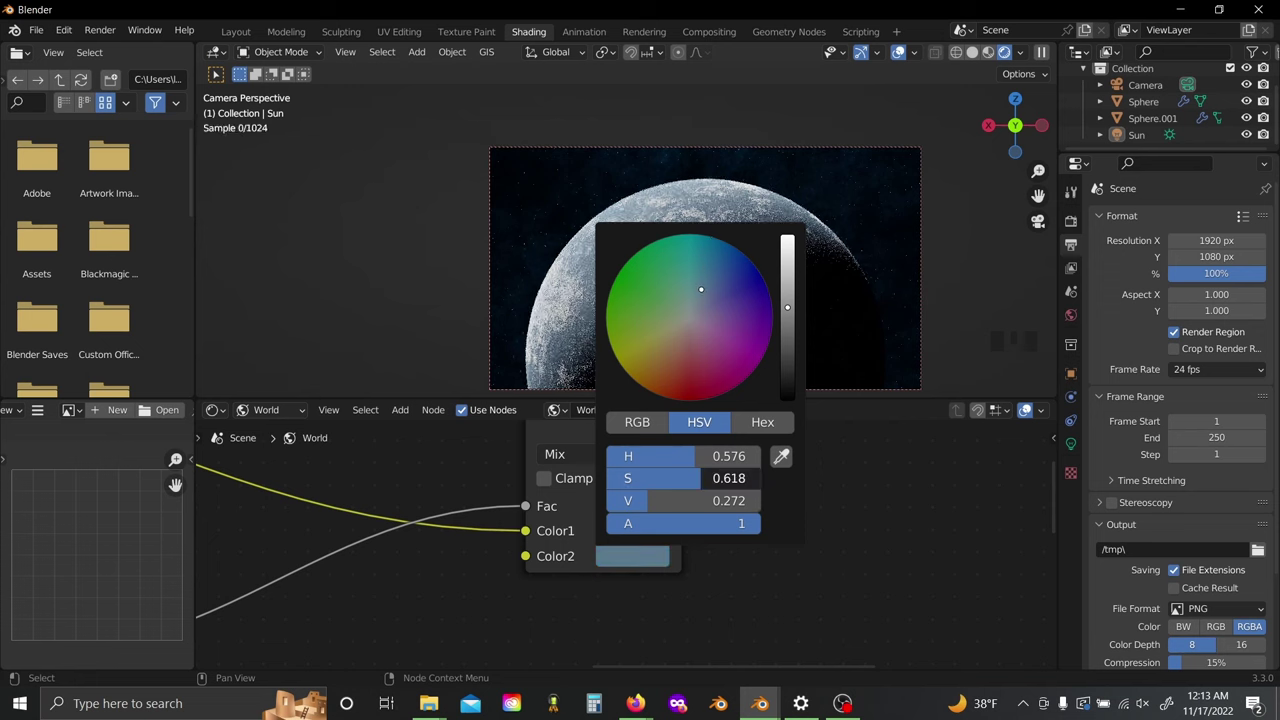
{"action": "left_click_drag", "start_coordinate": [701, 478], "coordinate": [674, 478]}
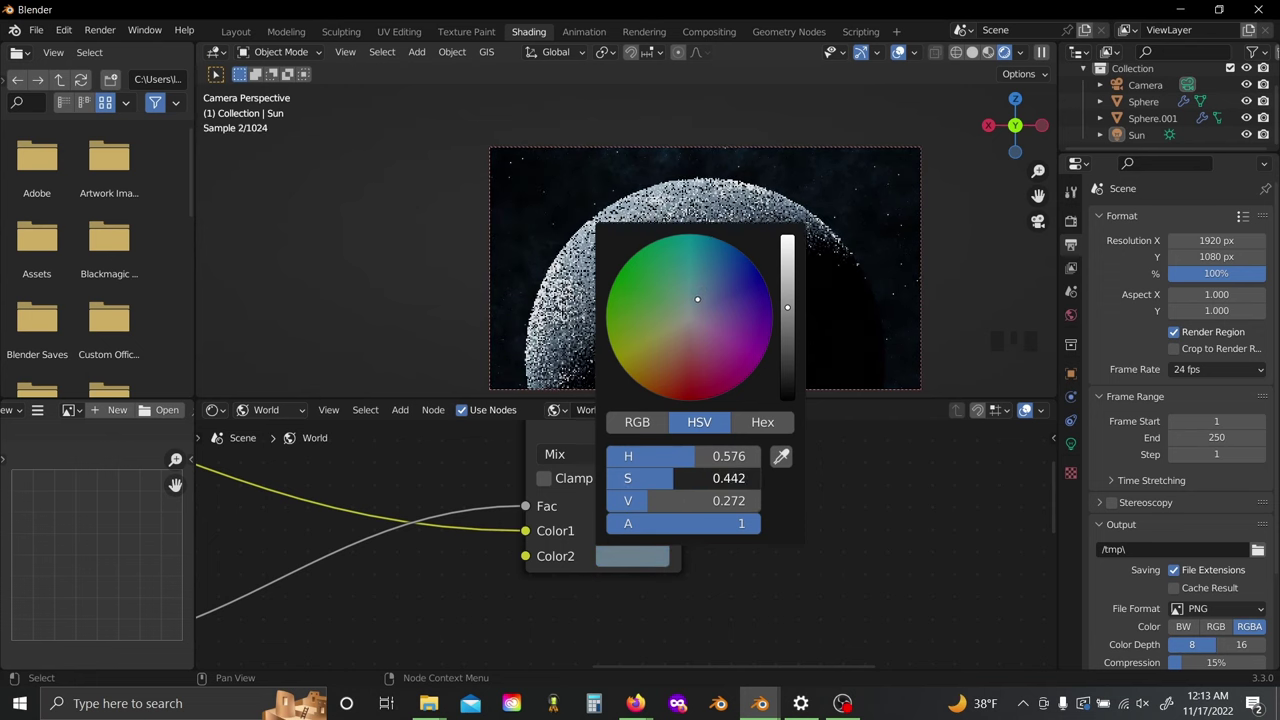
{"action": "left_click", "coordinate": [926, 509]}
Step: Fine-tune the saturation of the Mix node's Color2 and darken it to a deeper blue-grey, checking the sky beside the planet
{"action": "scroll", "coordinate": [754, 264], "scroll_direction": "up", "scroll_amount": 3}
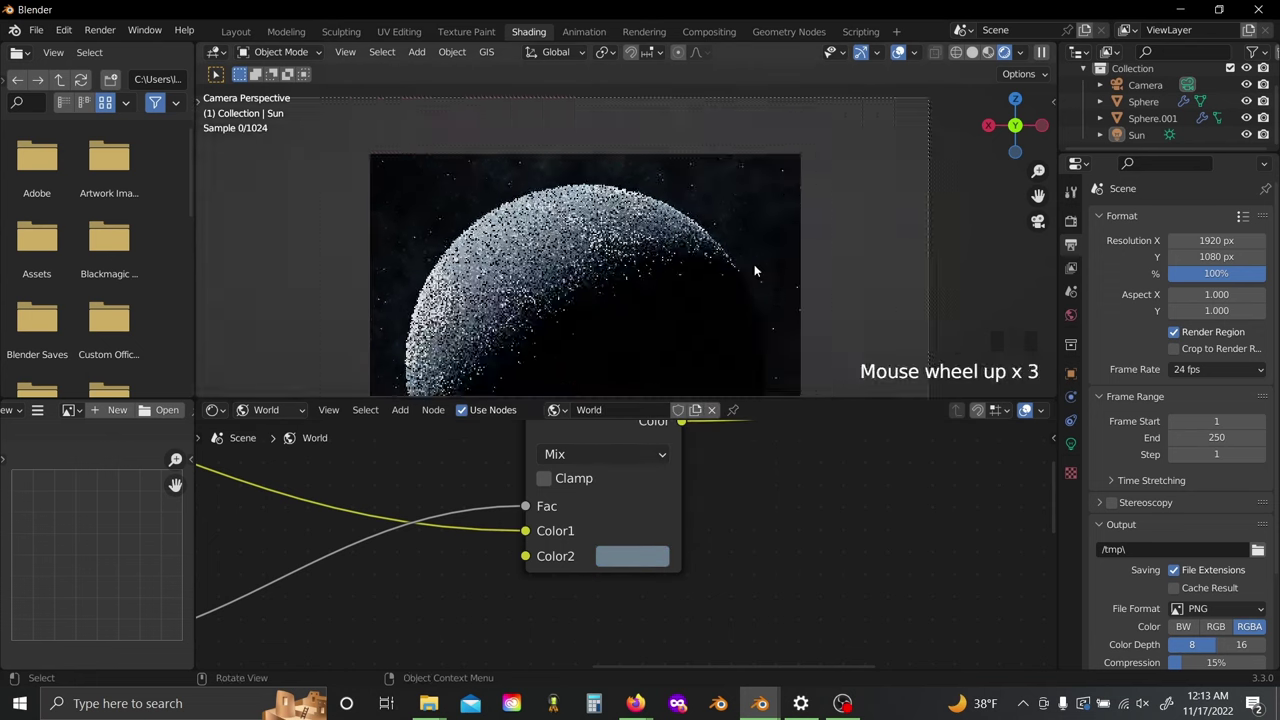
{"action": "scroll", "coordinate": [754, 264], "scroll_direction": "up", "scroll_amount": 4}
{"action": "middle_click_drag", "start_coordinate": [841, 218], "coordinate": [760, 300], "text": "shift"}
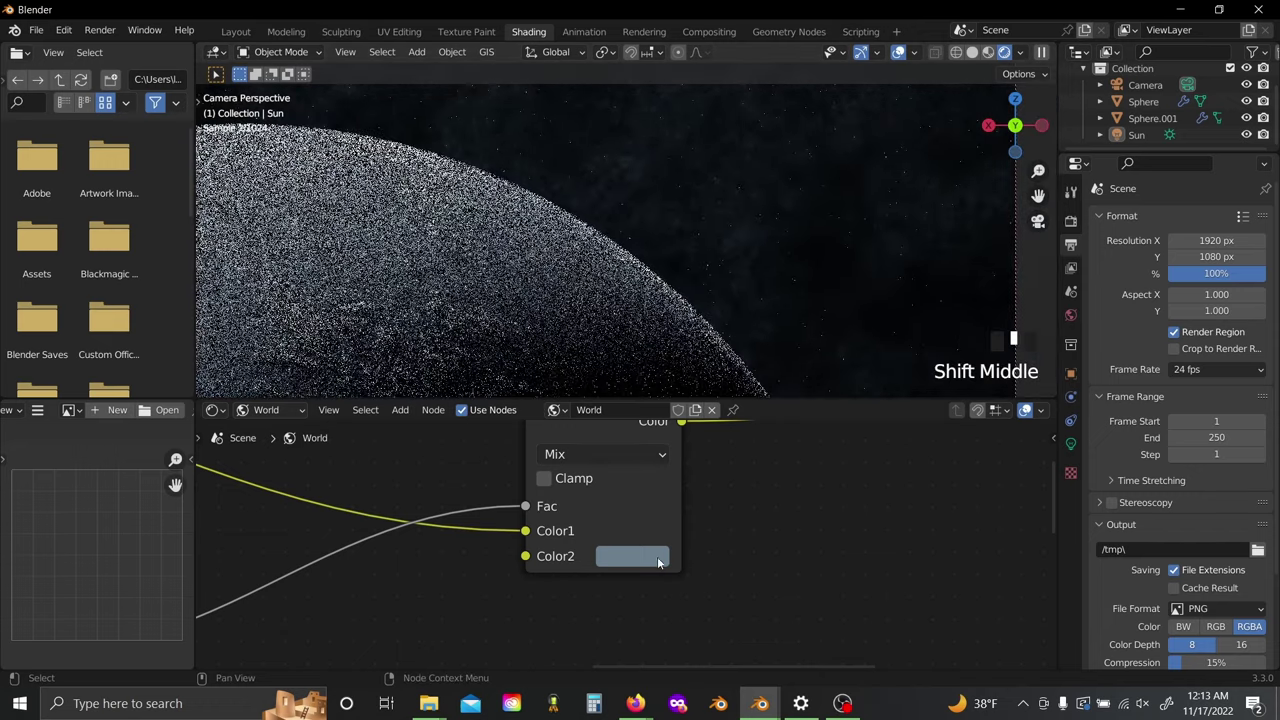
{"action": "left_click", "coordinate": [622, 558]}
{"action": "left_click_drag", "start_coordinate": [700, 478], "coordinate": [695, 478]}
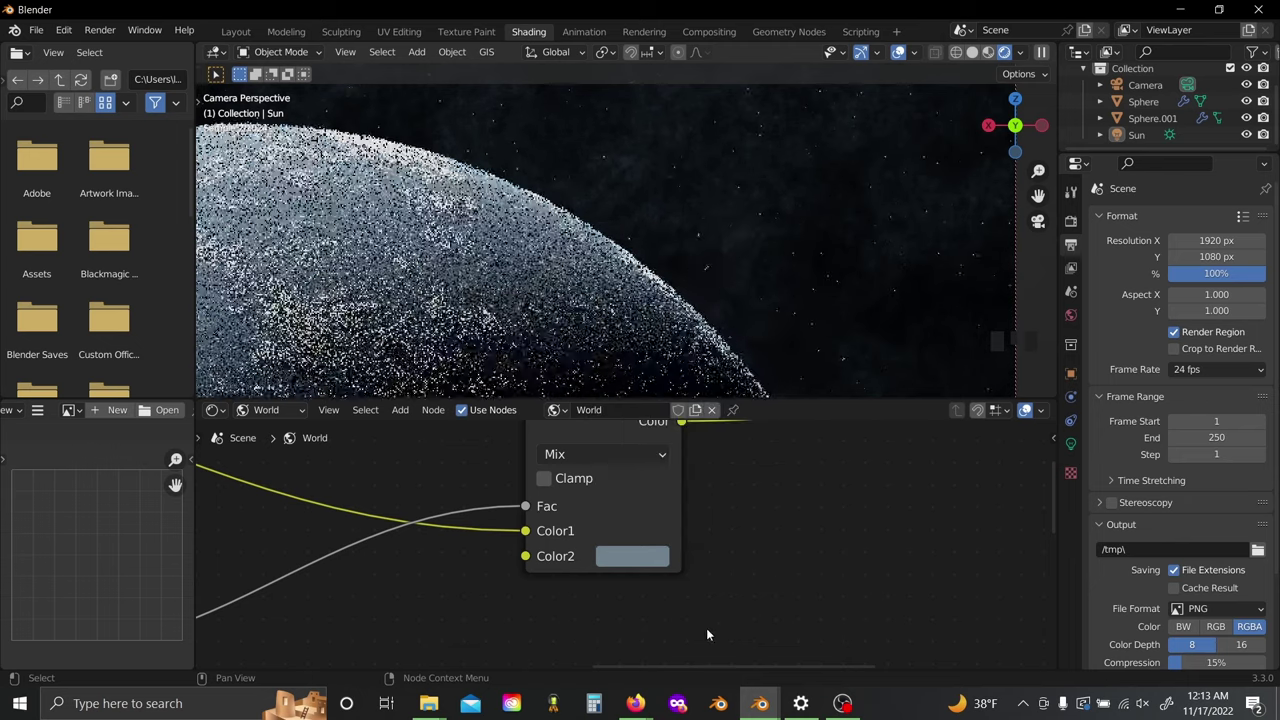
{"action": "left_click", "coordinate": [706, 628]}
{"action": "left_click", "coordinate": [663, 552]}
{"action": "left_click_drag", "start_coordinate": [783, 341], "coordinate": [787, 327]}
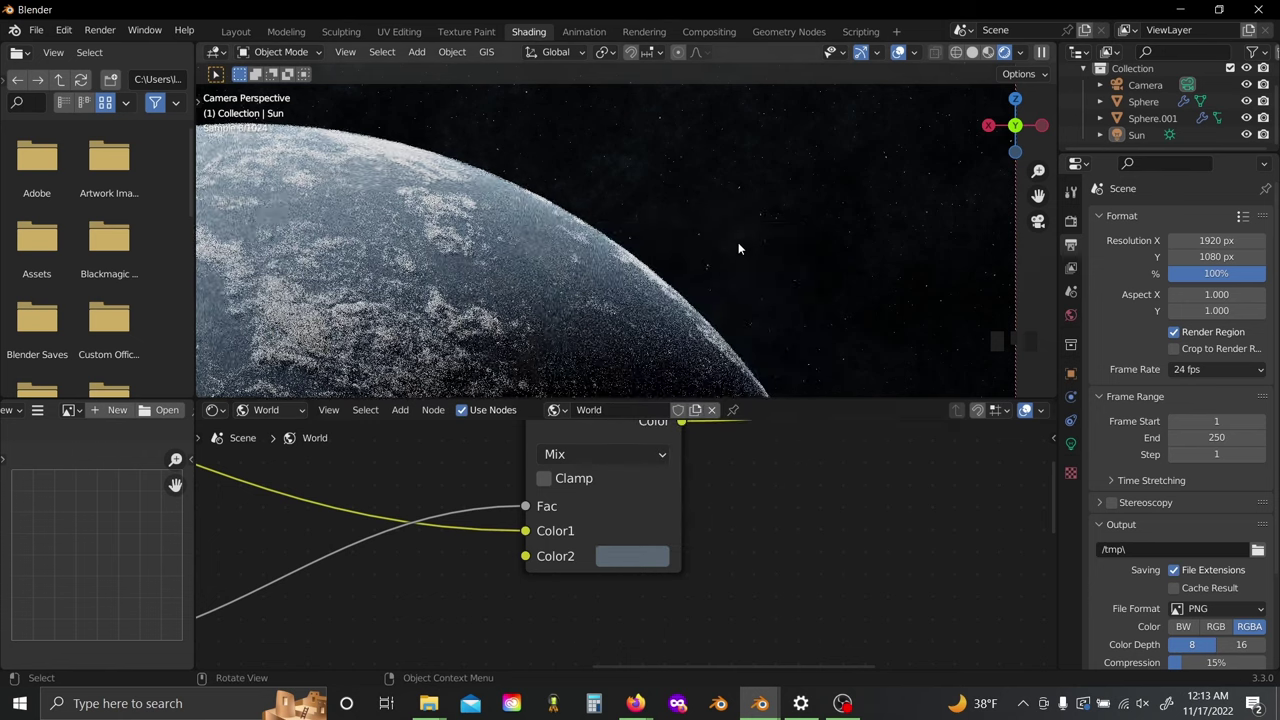
{"action": "scroll", "coordinate": [738, 242], "scroll_direction": "down", "scroll_amount": 5}
{"action": "middle_click_drag", "start_coordinate": [561, 342], "coordinate": [720, 262], "text": "shift"}
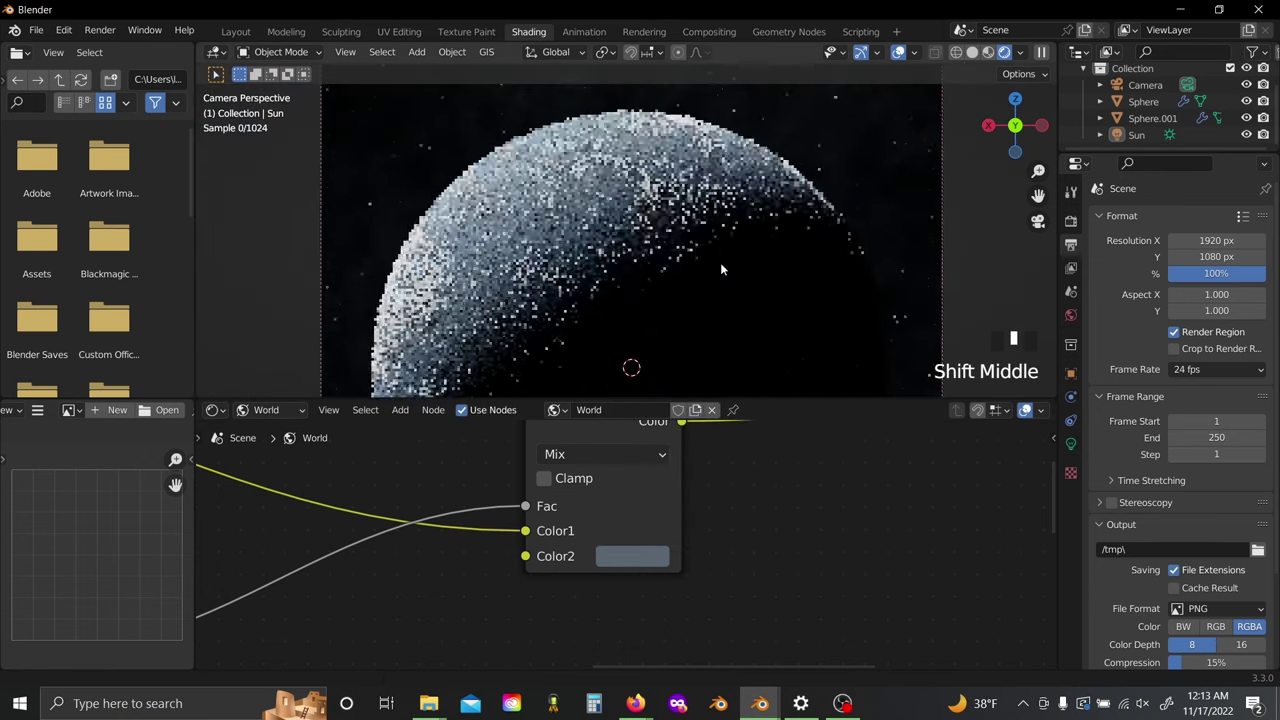
Step: Render the current camera frame, check the whole finished image, and put the render window away
{"action": "scroll", "coordinate": [661, 230], "scroll_direction": "down", "scroll_amount": 1}
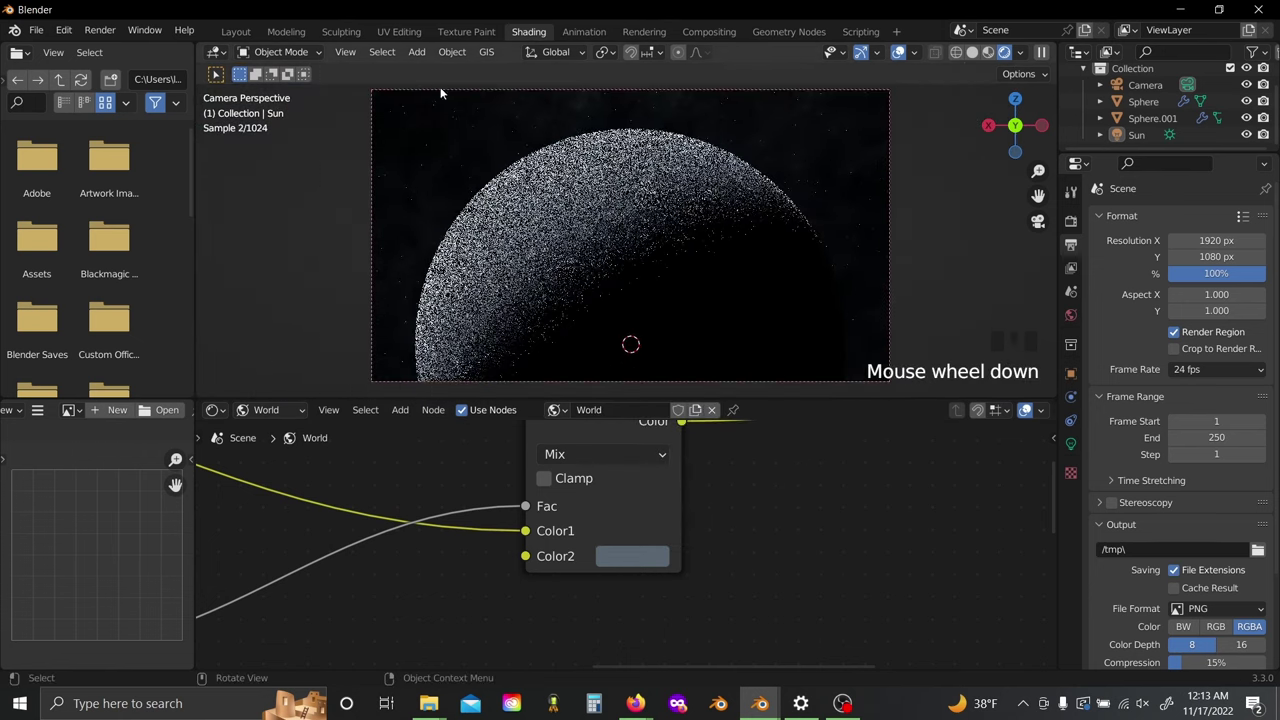
{"action": "left_click", "coordinate": [100, 30]}
{"action": "left_click", "coordinate": [110, 49]}
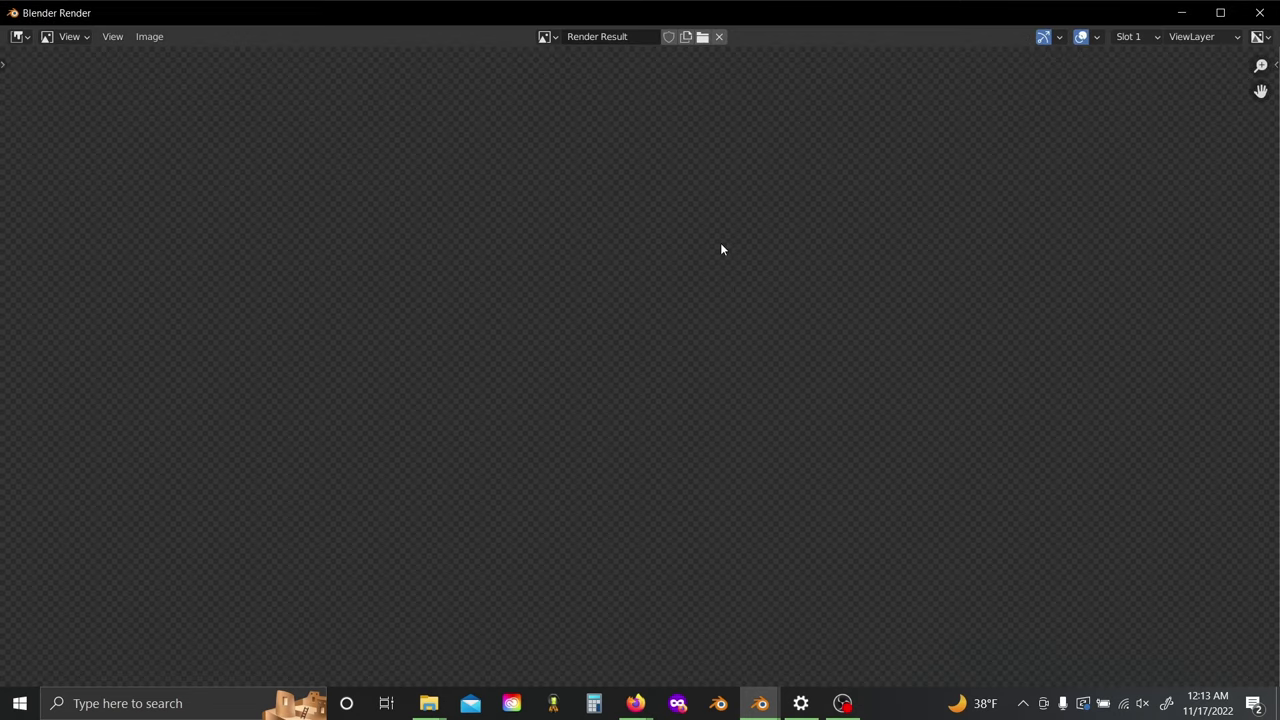
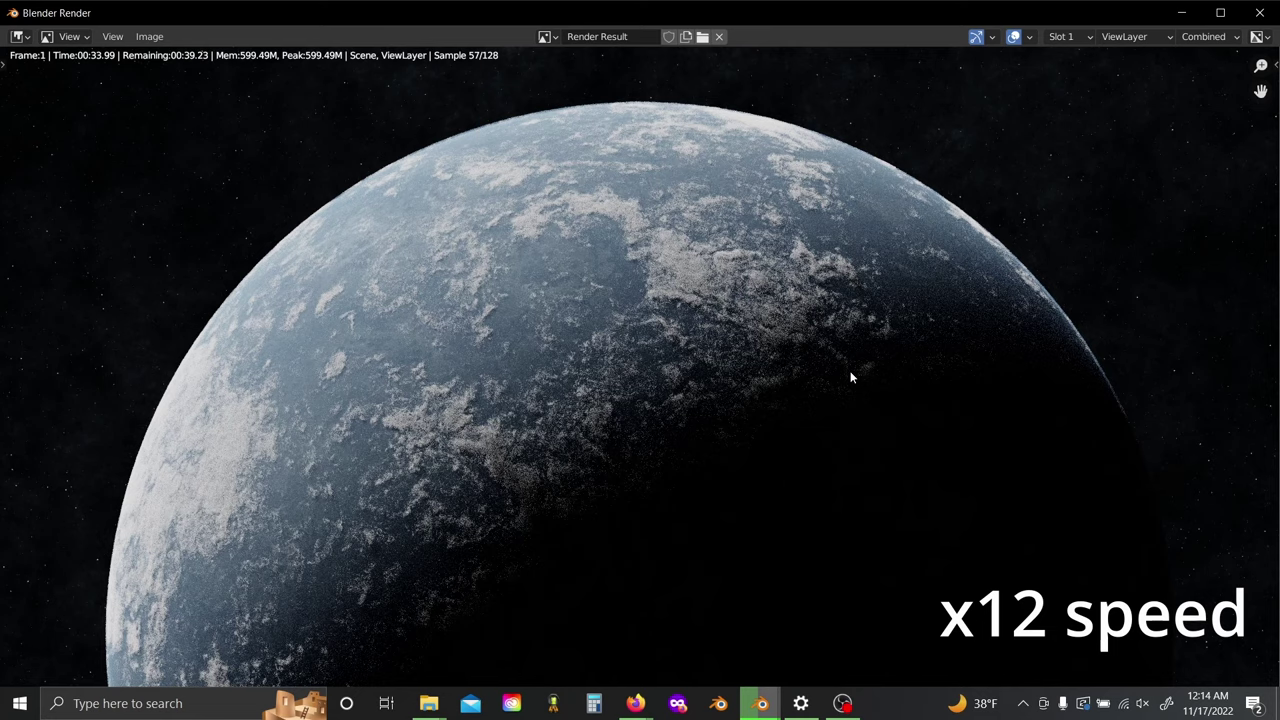
{"action": "scroll", "coordinate": [754, 298], "scroll_direction": "down", "scroll_amount": 1}
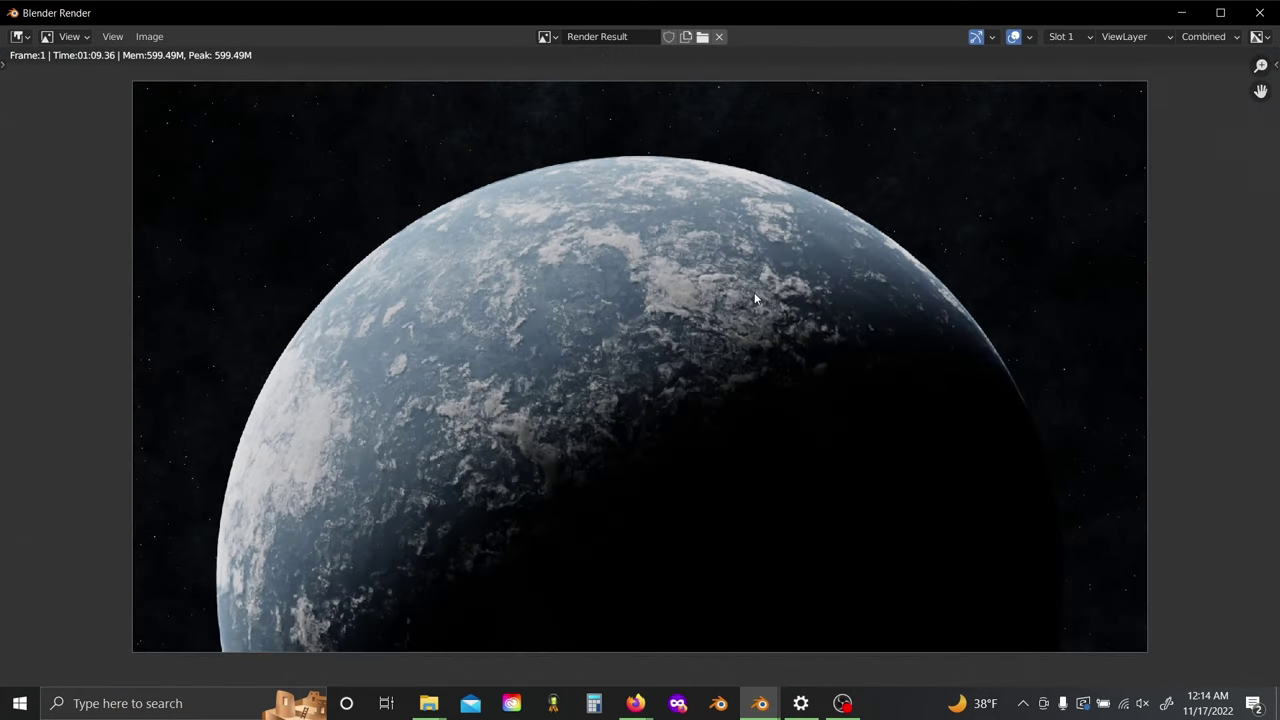
{"action": "left_click", "coordinate": [1182, 12]}
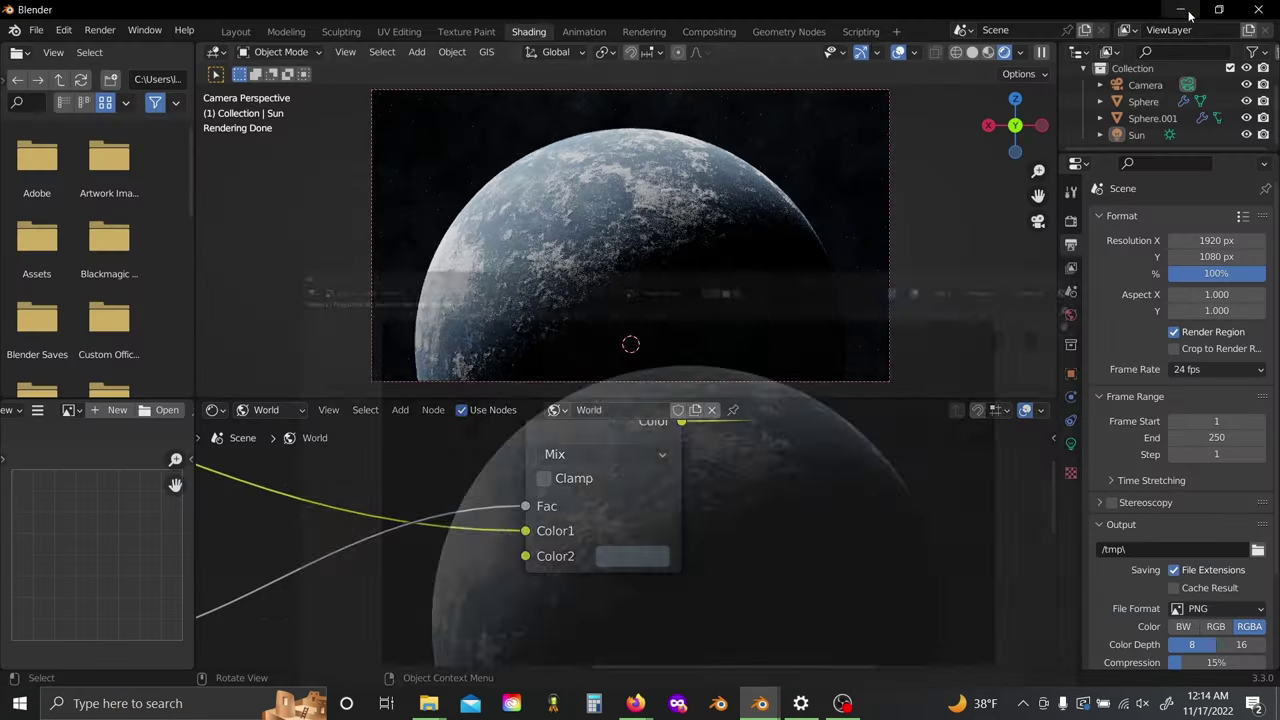
Step: Open the Compositing workspace, enable Use Nodes, and move the Render Layers node far away from the Composite node
{"action": "left_click", "coordinate": [709, 31]}
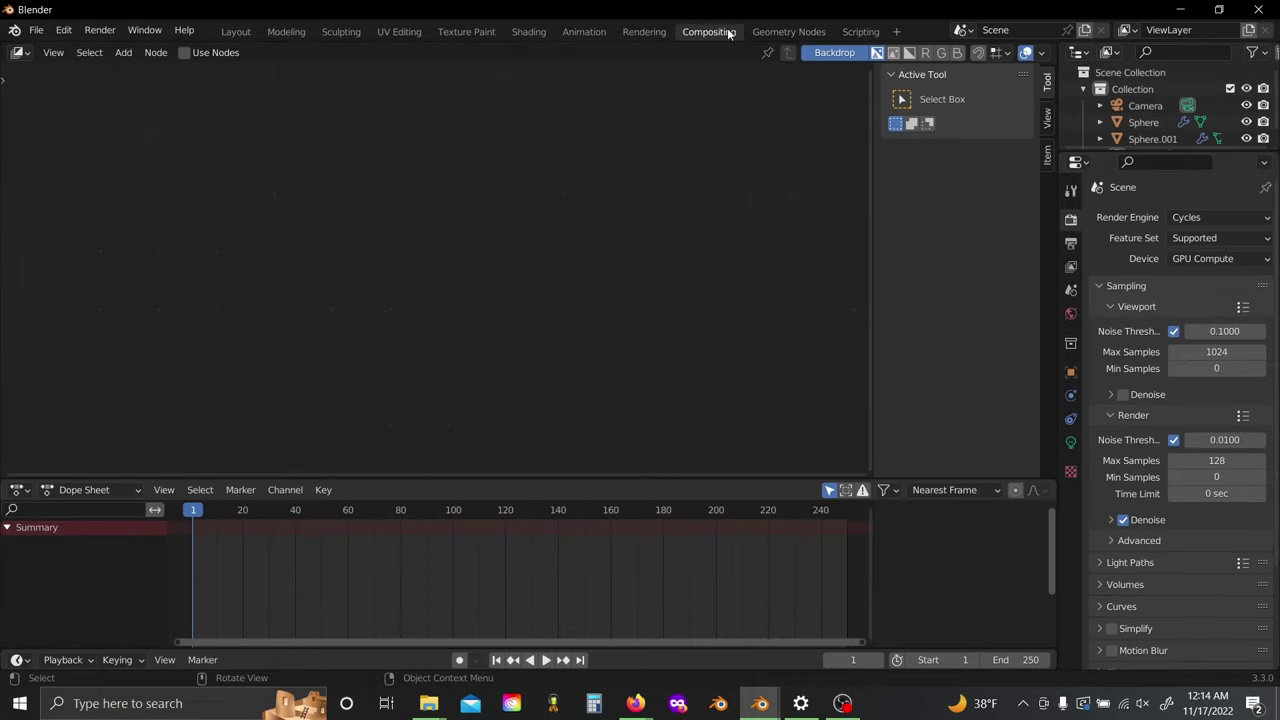
{"action": "left_click", "coordinate": [183, 54]}
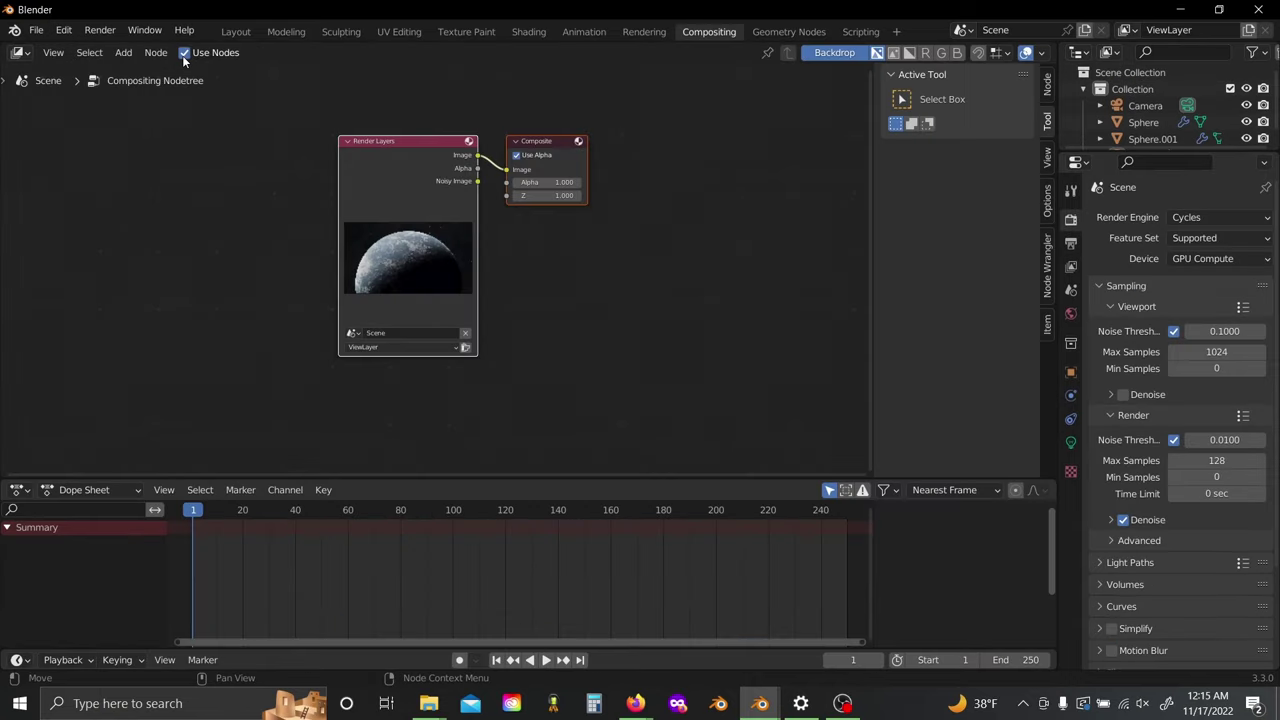
{"action": "middle_click_drag", "start_coordinate": [438, 203], "coordinate": [528, 235]}
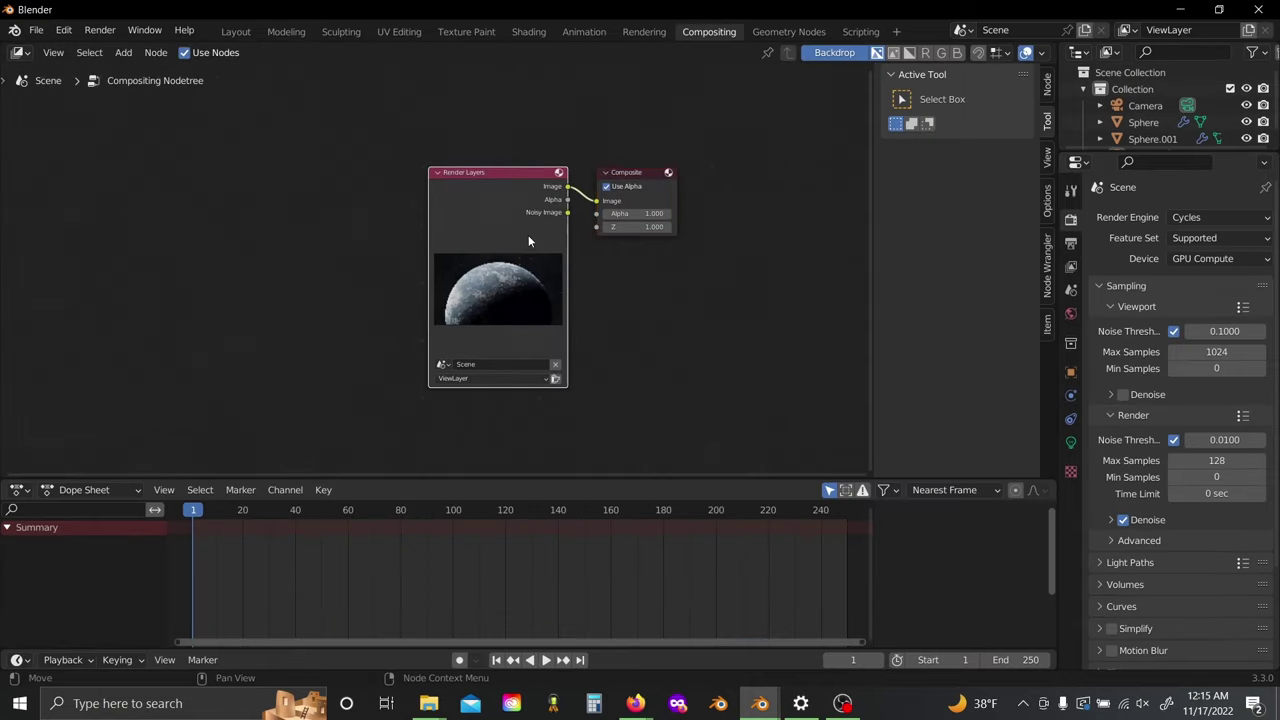
{"action": "left_click_drag", "start_coordinate": [528, 240], "coordinate": [47, 234]}
{"action": "middle_click_drag", "start_coordinate": [533, 240], "coordinate": [428, 280]}
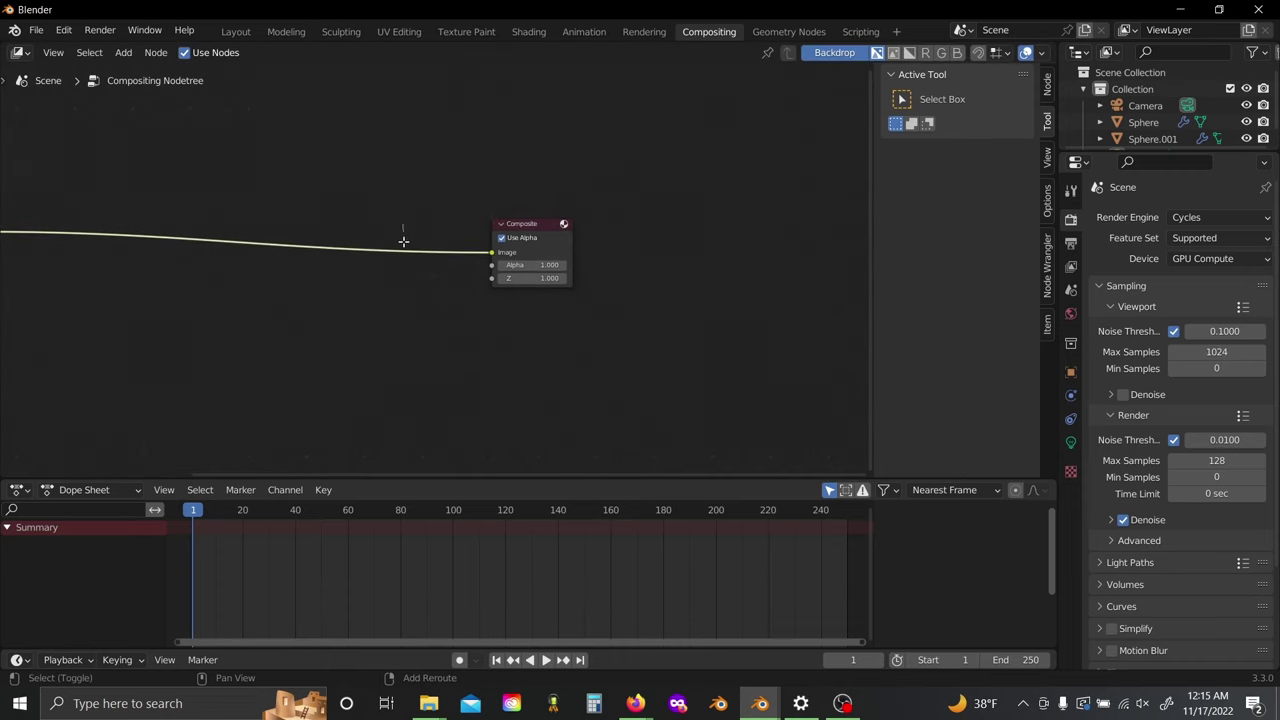
Step: Add a reroute on the link before the Composite node, connect a Viewer node to it and place the Viewer above Composite
{"action": "right_click_drag", "start_coordinate": [397, 287], "coordinate": [398, 286], "text": "shift"}
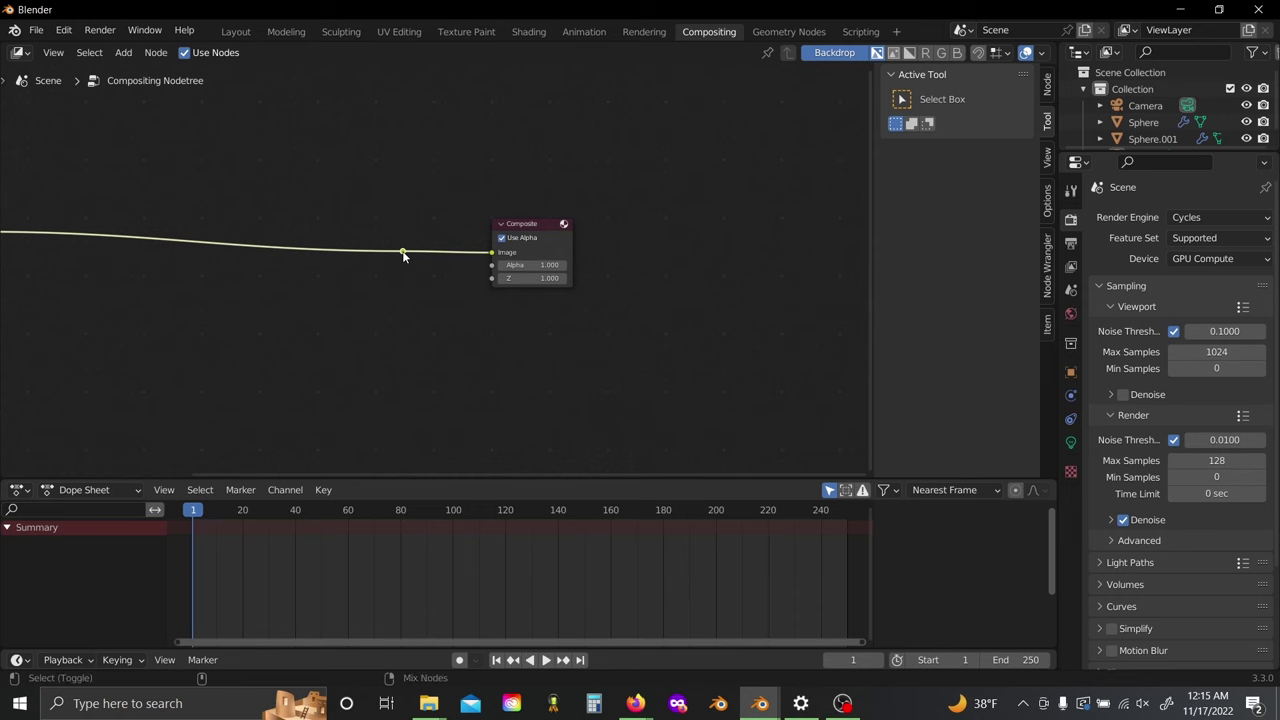
{"action": "left_click", "coordinate": [403, 256], "text": "ctrl+shift"}
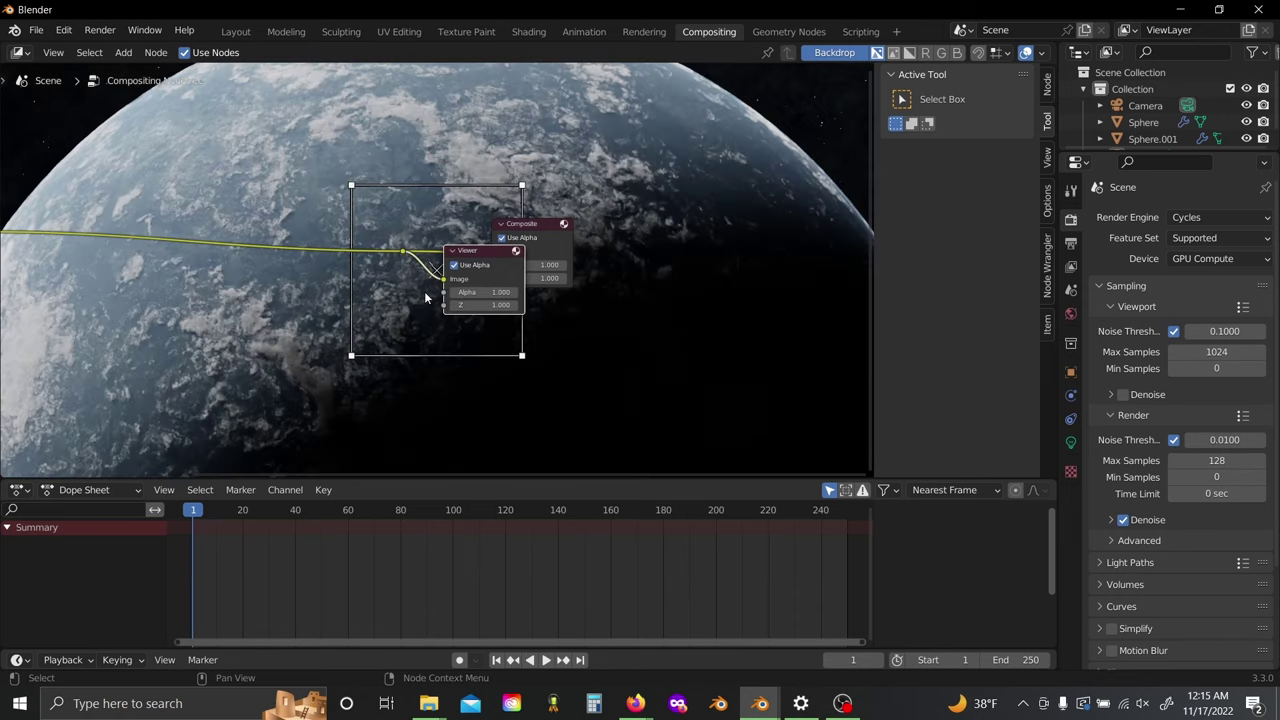
{"action": "key", "text": "g"}
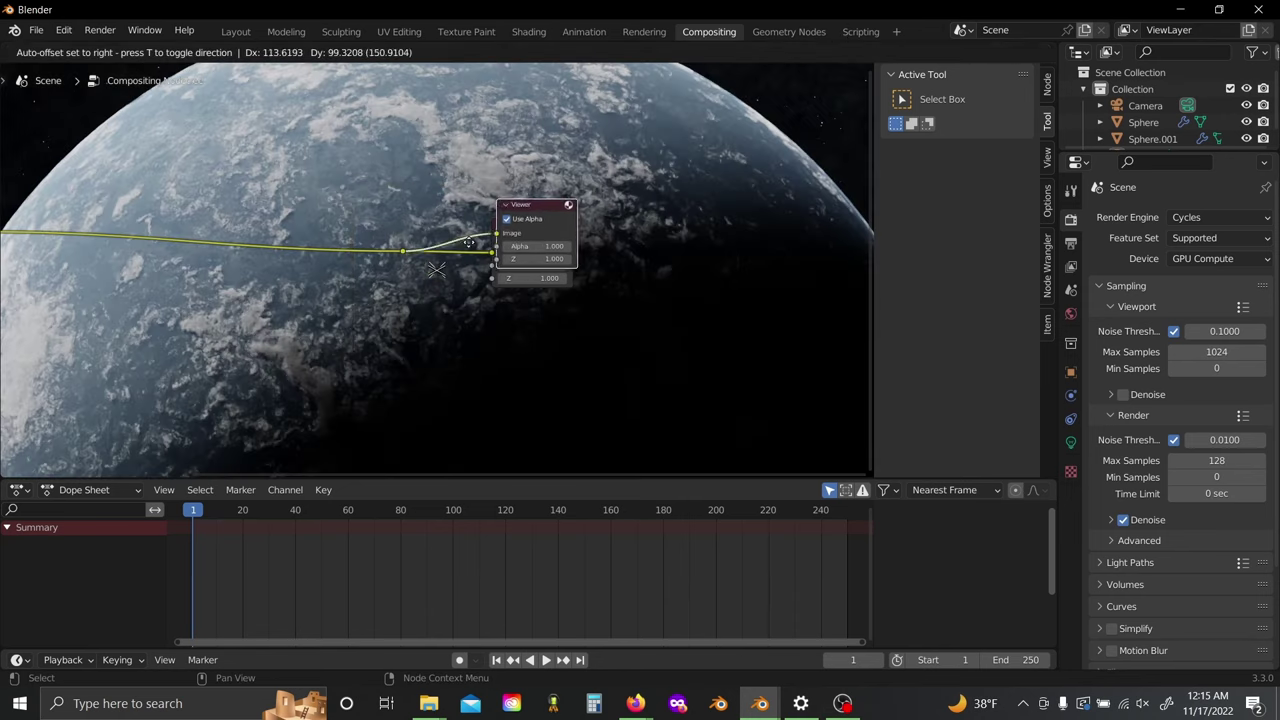
{"action": "left_click", "coordinate": [462, 203]}
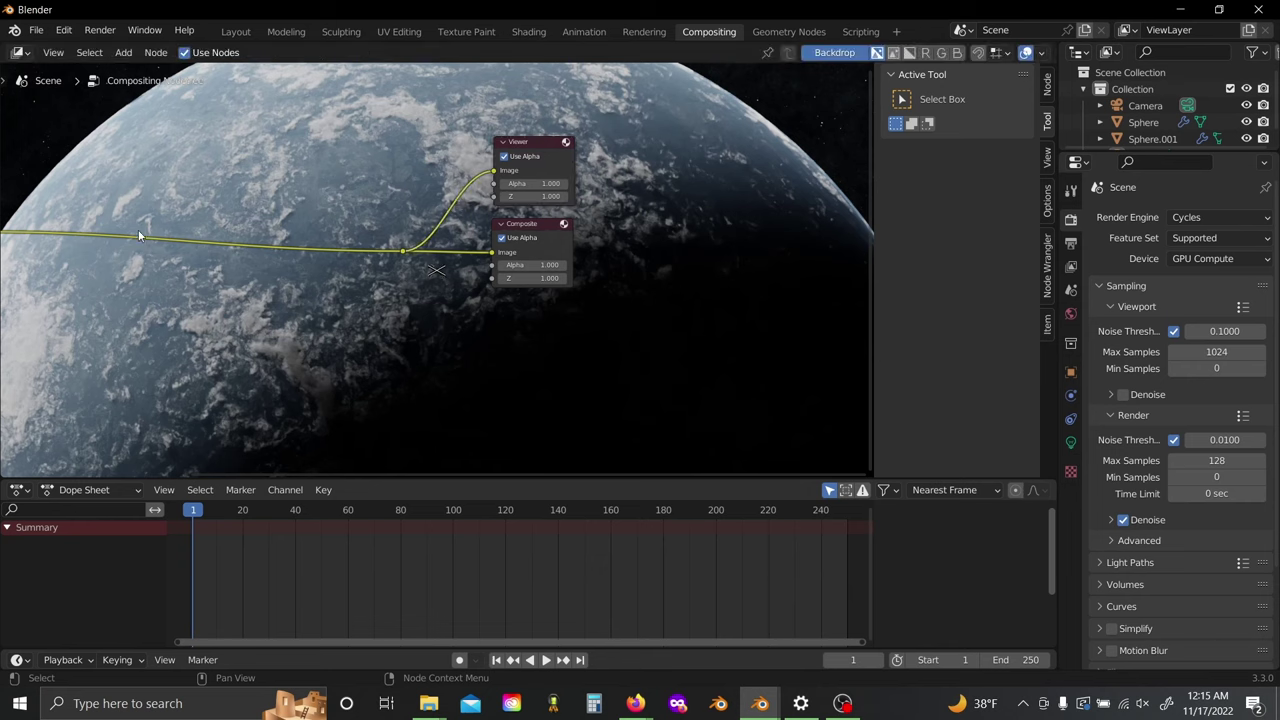
Step: Insert a Glare node on the link after Render Layers and leave some space between the two nodes
{"action": "middle_click_drag", "start_coordinate": [138, 229], "coordinate": [495, 254]}
{"action": "key", "text": "shift+a"}
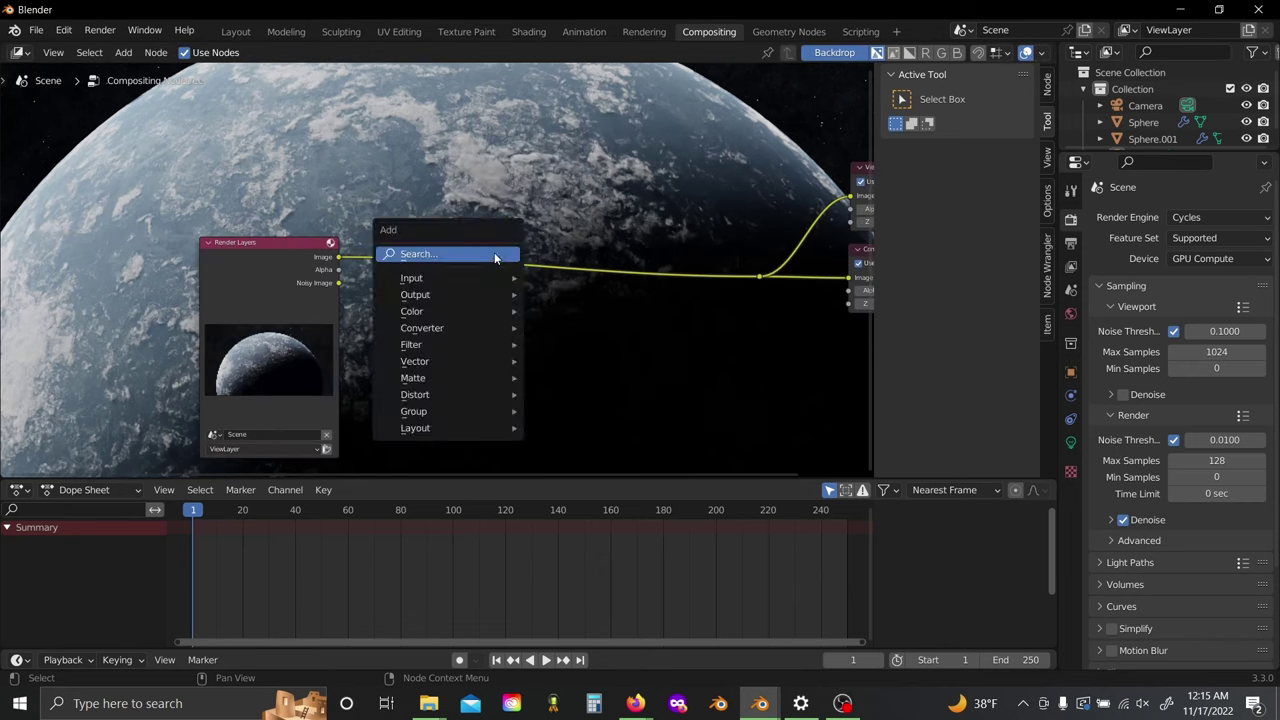
{"action": "left_click", "coordinate": [494, 254]}
{"action": "type", "text": "g"}
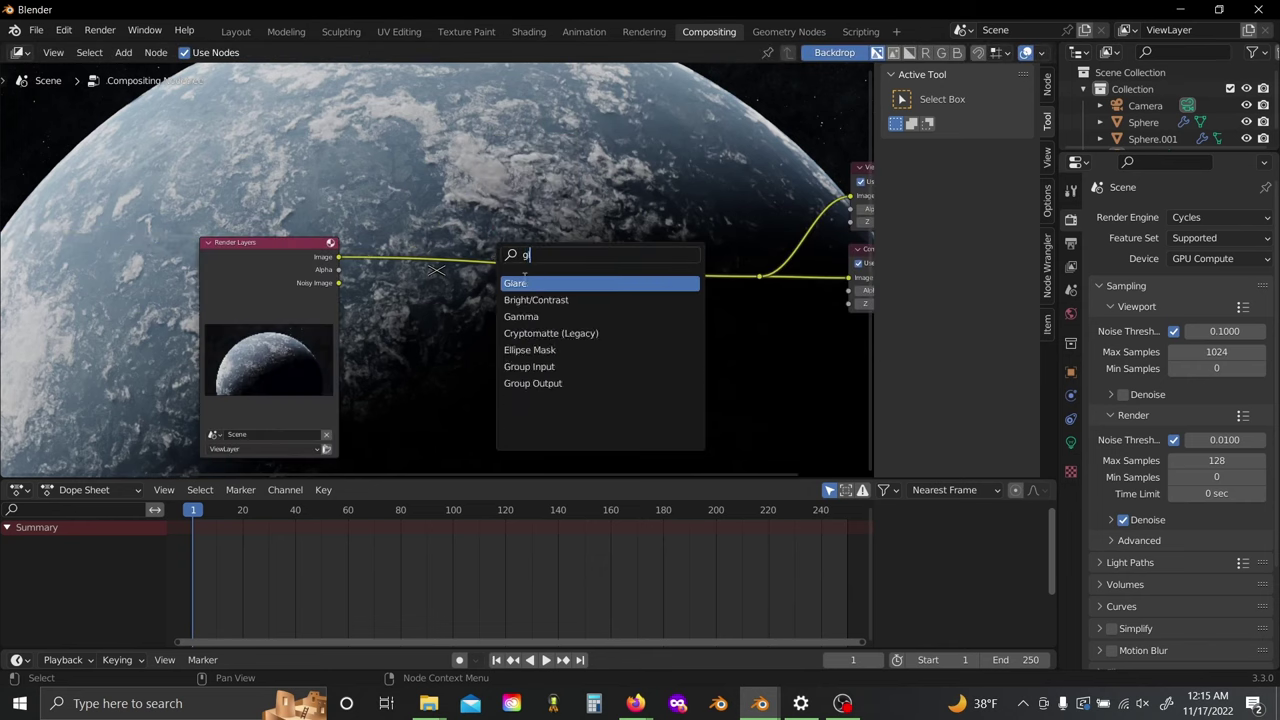
{"action": "left_click", "coordinate": [524, 279]}
{"action": "left_click", "coordinate": [443, 228]}
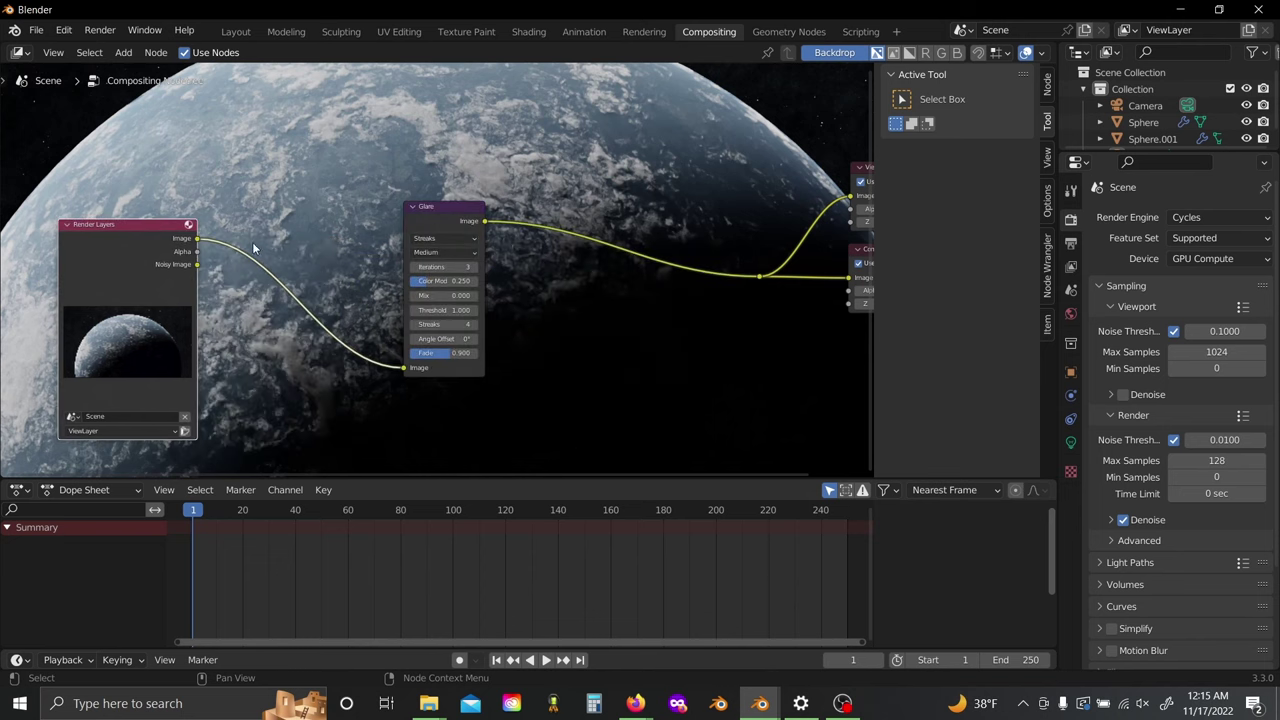
{"action": "left_click_drag", "start_coordinate": [409, 218], "coordinate": [298, 218]}
Step: Set the Glare node to Fog Glow with threshold 0.030 and mix -0.670
{"action": "scroll", "coordinate": [282, 224], "scroll_direction": "up", "scroll_amount": 2}
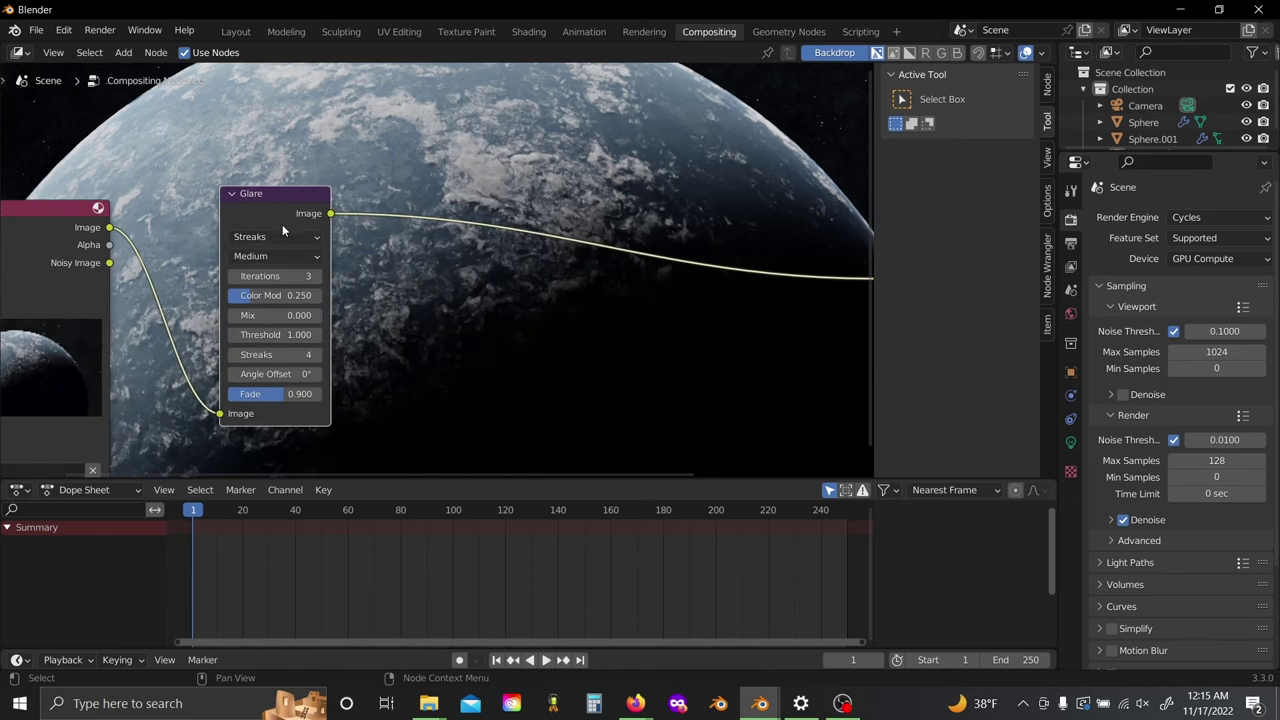
{"action": "left_click", "coordinate": [277, 236]}
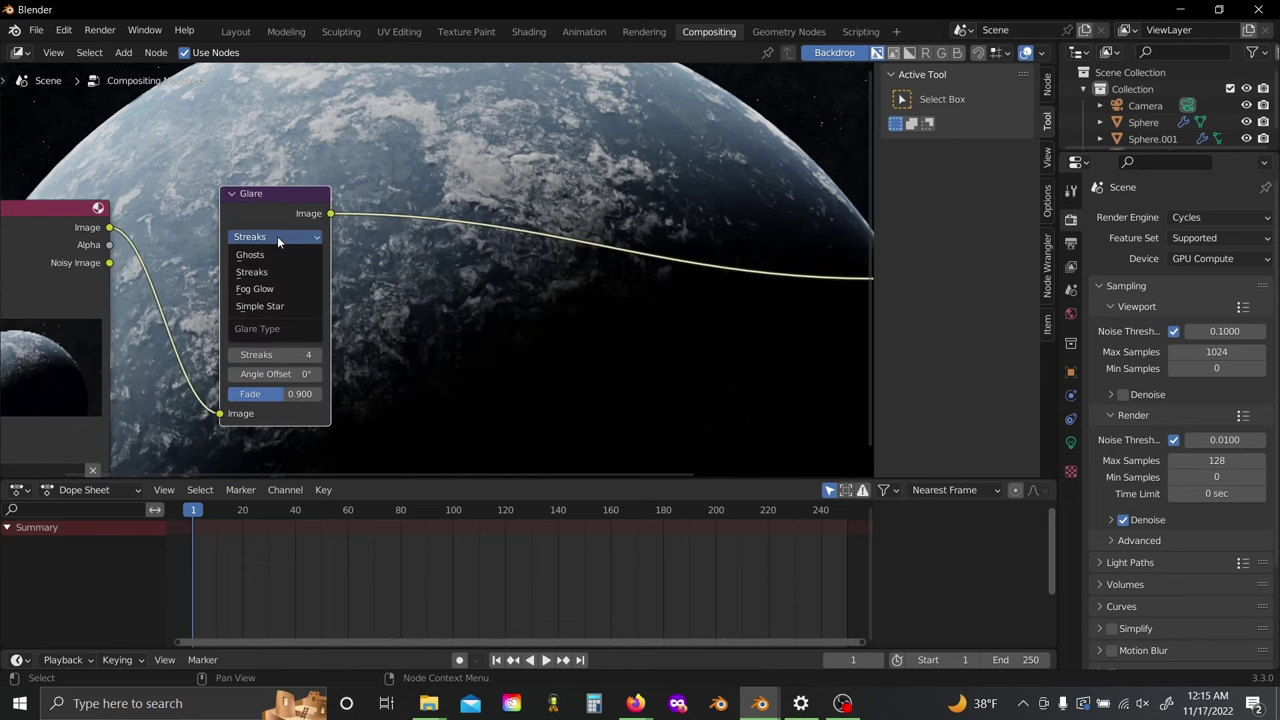
{"action": "left_click", "coordinate": [279, 287]}
{"action": "scroll", "coordinate": [454, 301], "scroll_direction": "up", "scroll_amount": 2}
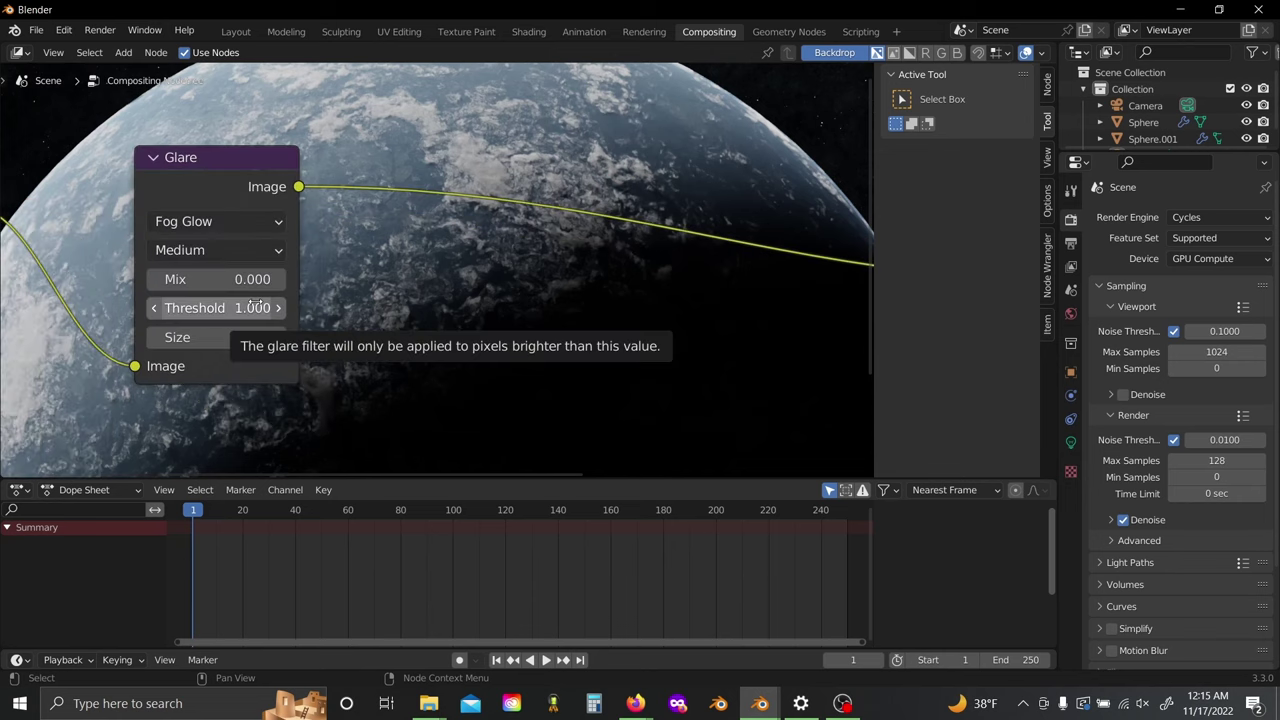
{"action": "left_click_drag", "start_coordinate": [230, 308], "coordinate": [200, 308], "text": "shift"}
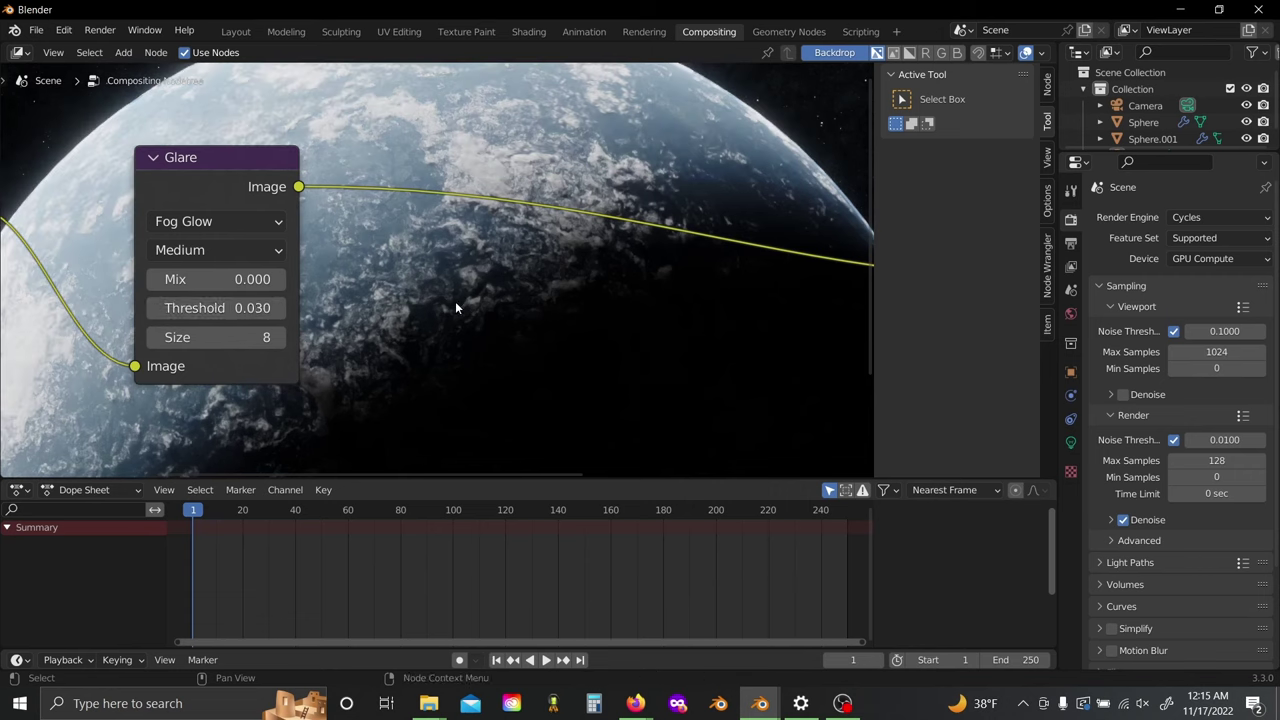
{"action": "middle_click_drag", "start_coordinate": [412, 274], "coordinate": [536, 277]}
{"action": "scroll", "coordinate": [536, 277], "scroll_direction": "up", "scroll_amount": 1}
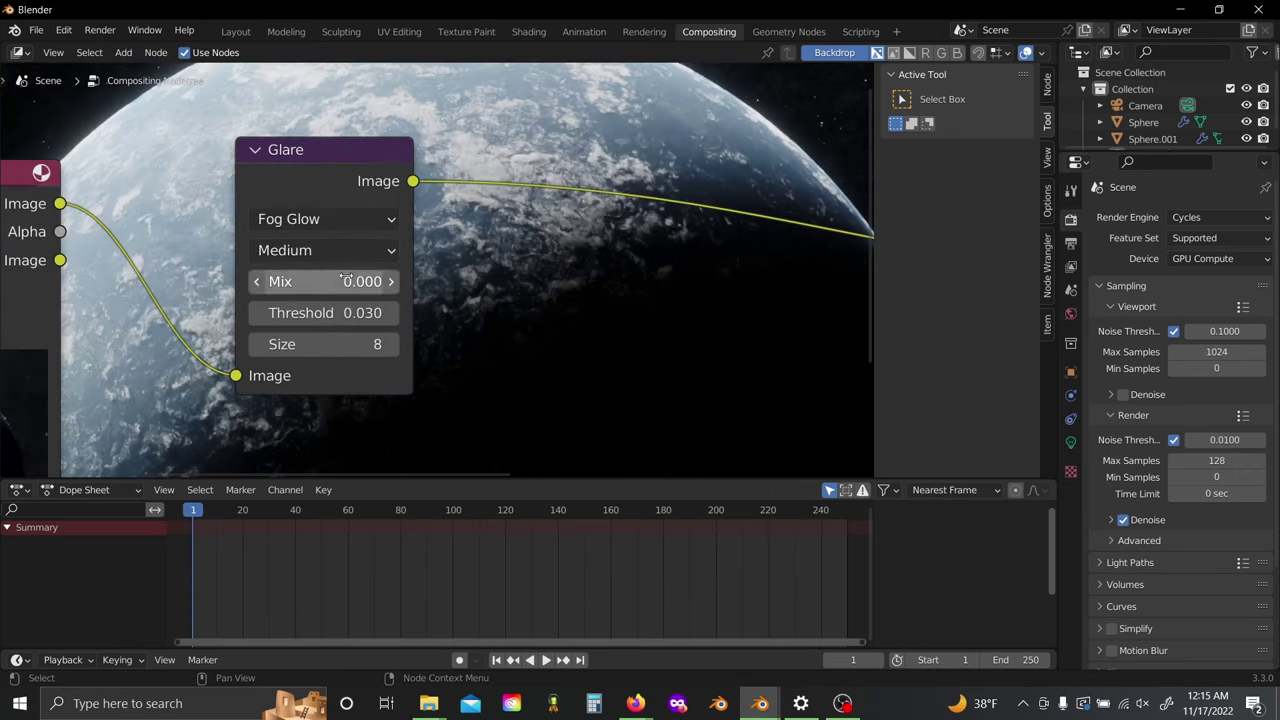
{"action": "left_click_drag", "start_coordinate": [343, 281], "coordinate": [263, 281]}
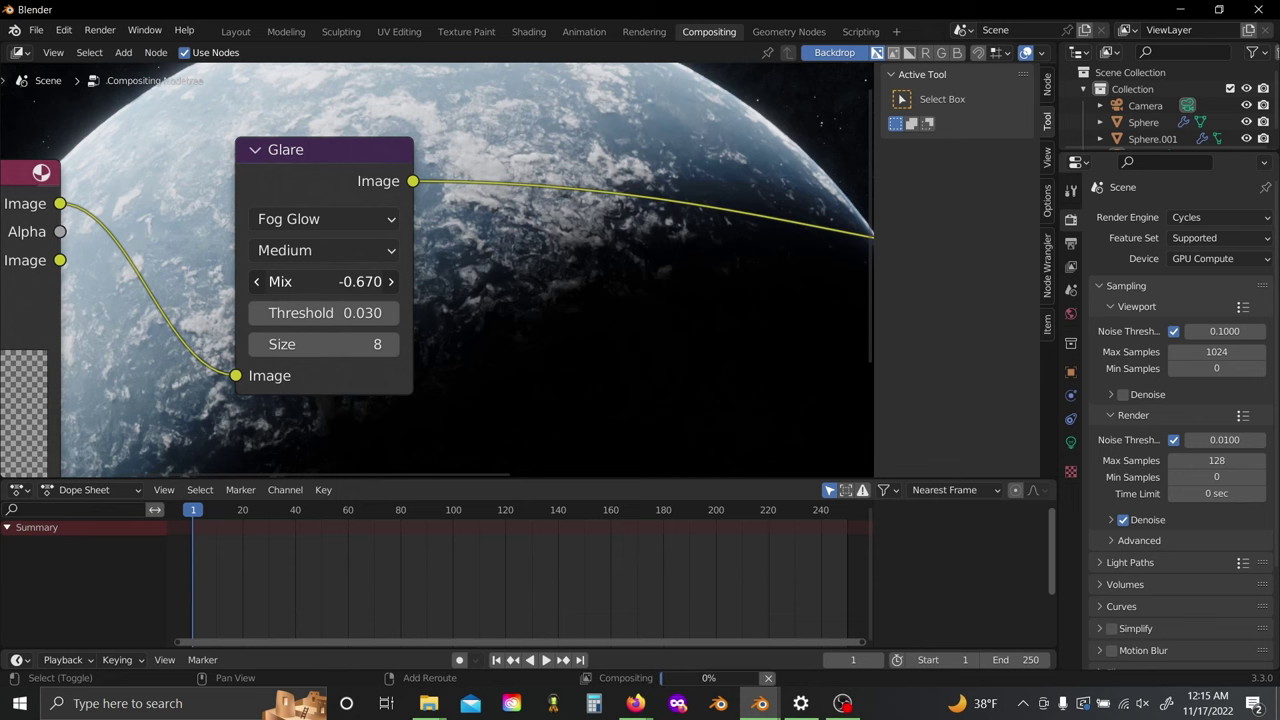
Step: Rescale and shift the compositor backdrop to examine the glow over the planet beside the Glare node
{"action": "middle_click_drag", "start_coordinate": [603, 263], "coordinate": [418, 257]}
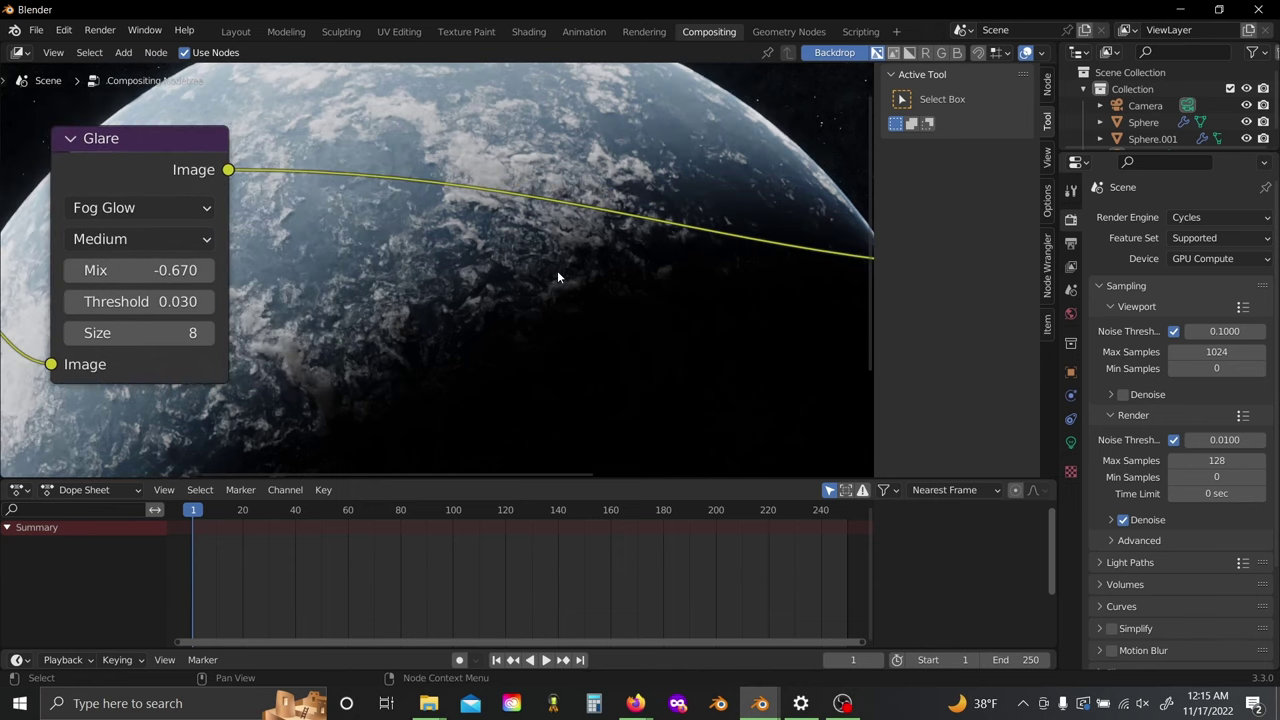
{"action": "key", "text": "alt+v"}
{"action": "key", "text": "alt+v"}
{"action": "key", "text": "alt+v"}
{"action": "key", "text": "alt+v"}
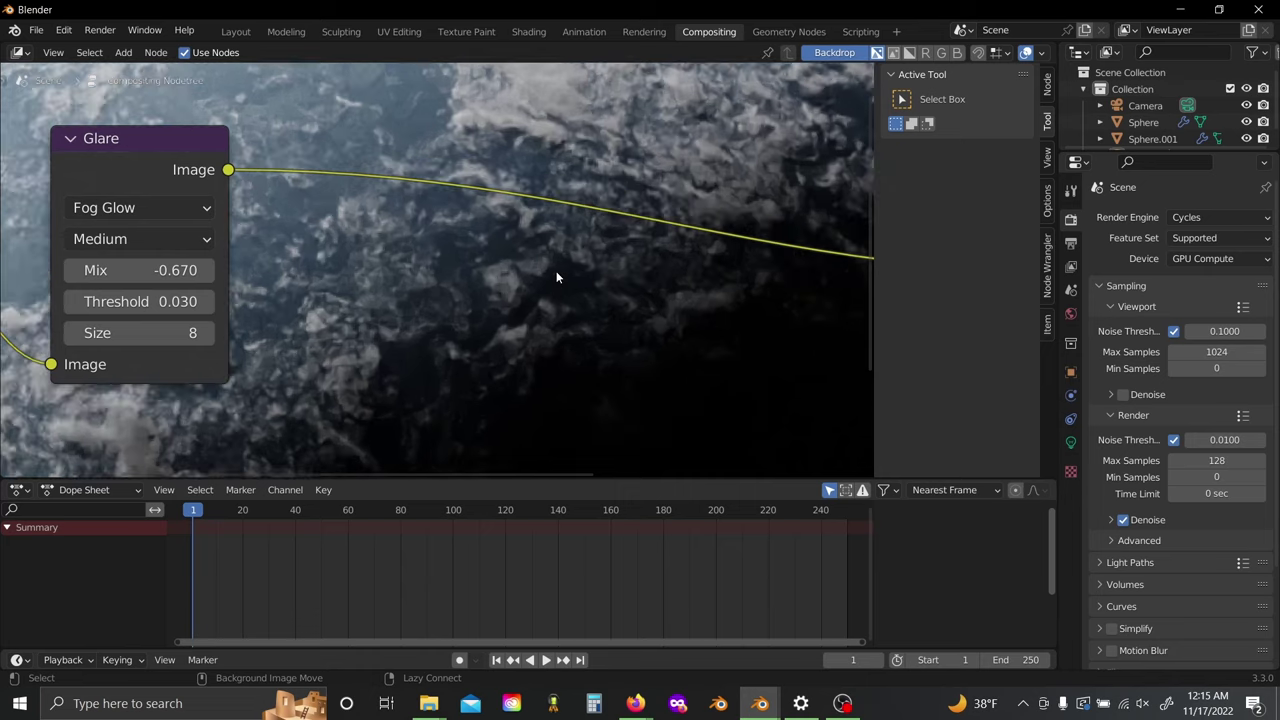
{"action": "key", "text": "v"}
{"action": "key", "text": "v"}
{"action": "key", "text": "v"}
{"action": "key", "text": "v"}
{"action": "key", "text": "v"}
{"action": "key", "text": "v"}
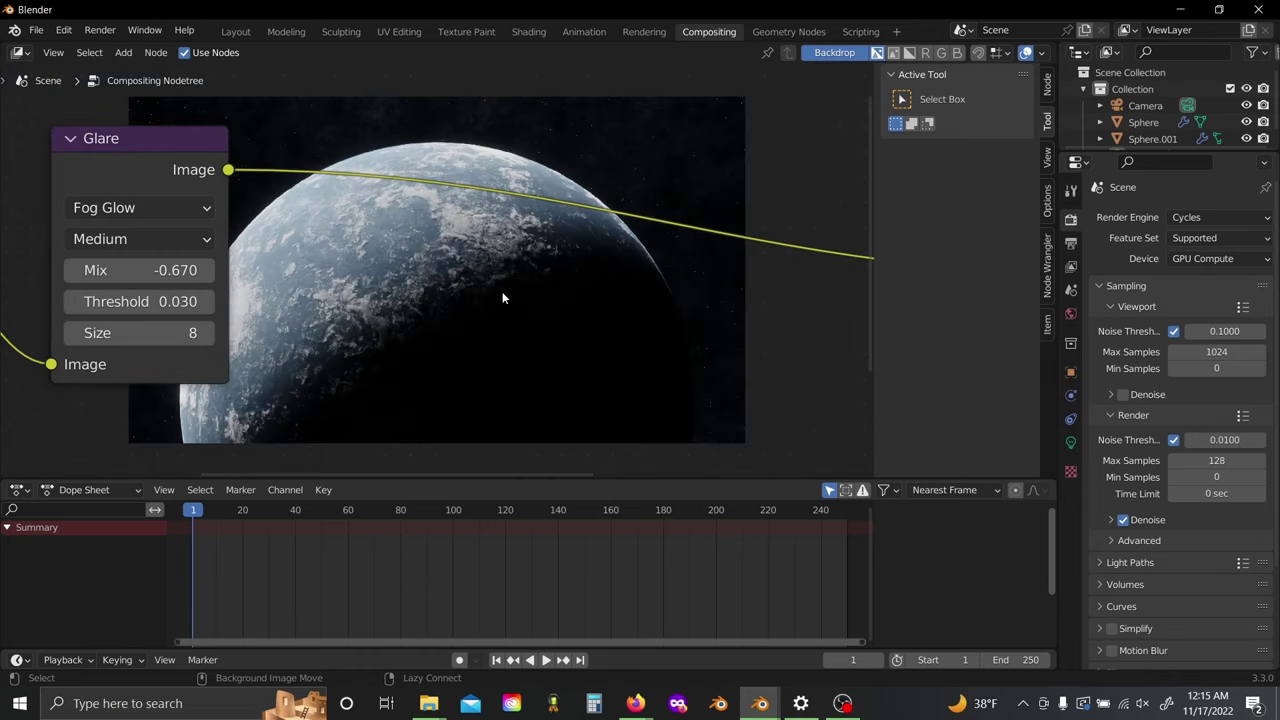
{"action": "middle_click_drag", "start_coordinate": [494, 293], "coordinate": [571, 296], "text": "alt"}
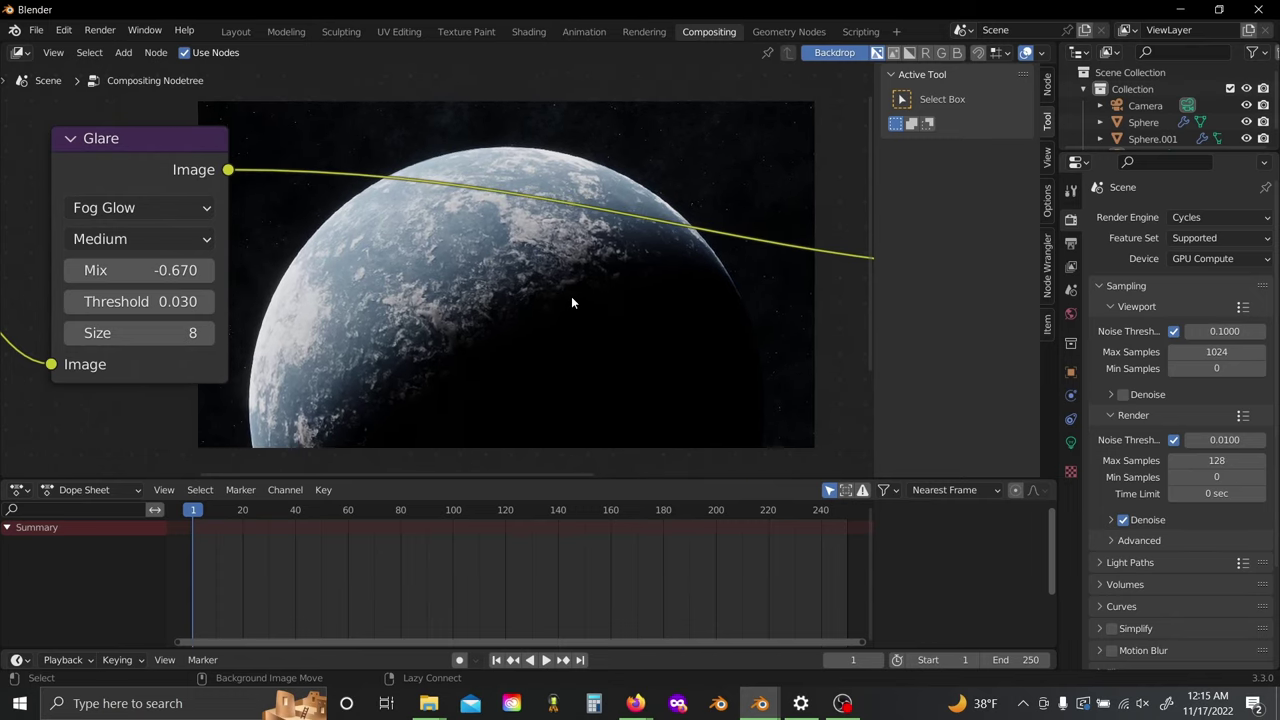
{"action": "key", "text": "alt+v"}
Step: Duplicate the Glare node onto the link after the first one and set the copy's threshold to 0.180 and mix to -0.800
{"action": "scroll", "coordinate": [571, 296], "scroll_direction": "down", "scroll_amount": 5}
{"action": "middle_click_drag", "start_coordinate": [402, 266], "coordinate": [289, 257]}
{"action": "left_click", "coordinate": [133, 191]}
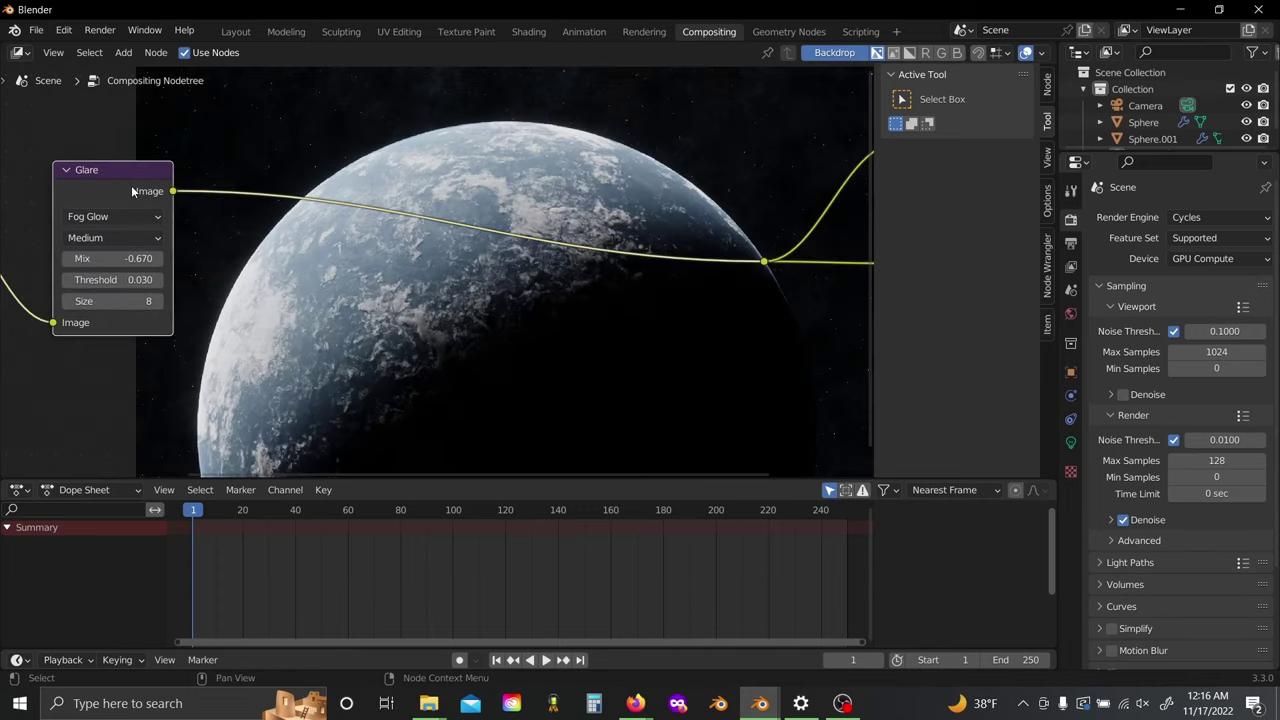
{"action": "key", "text": "shift+d"}
{"action": "left_click", "coordinate": [385, 177]}
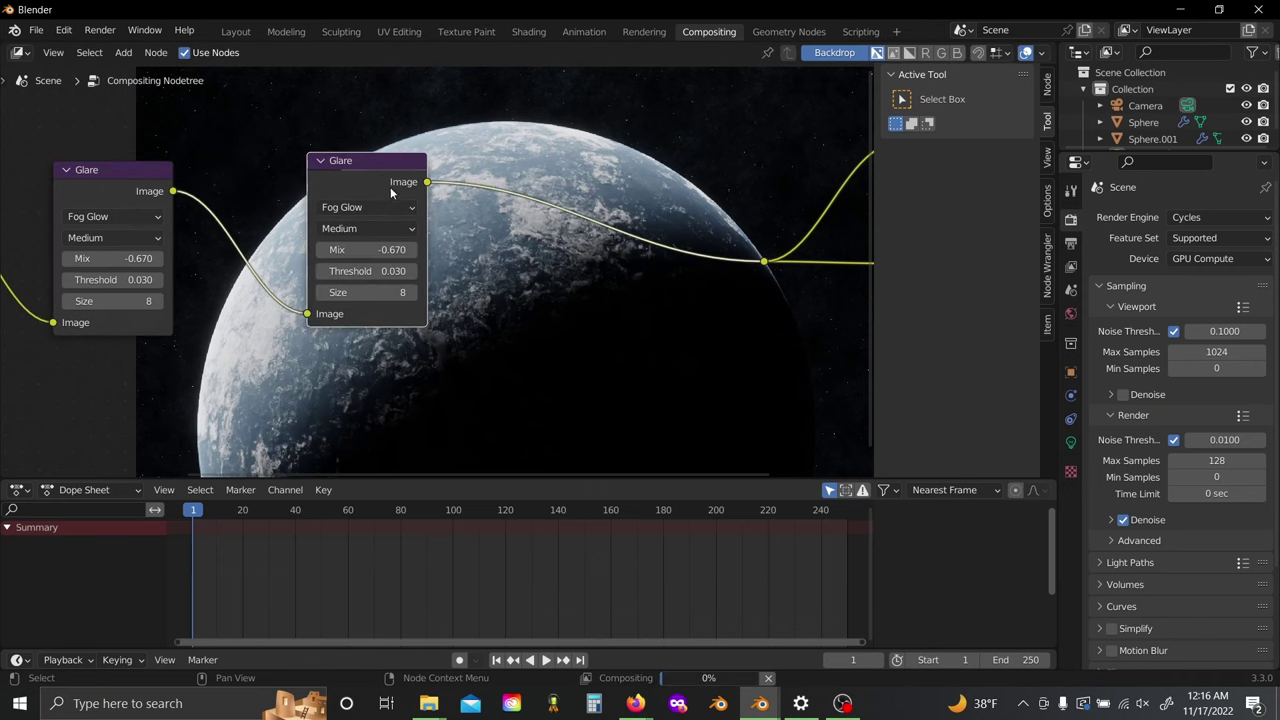
{"action": "left_click_drag", "start_coordinate": [392, 270], "coordinate": [412, 270], "text": "shift"}
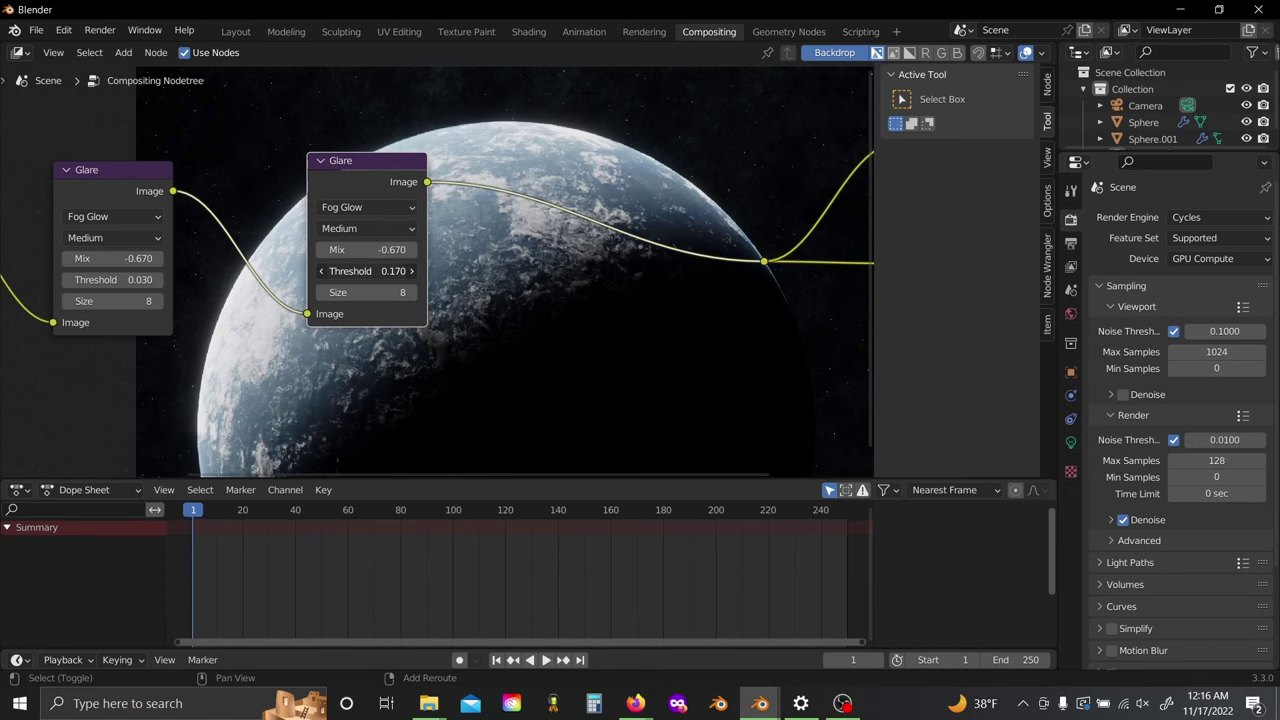
{"action": "left_click_drag", "start_coordinate": [370, 271], "coordinate": [303, 242], "text": "shift"}
Step: Set the first Glare node's quality to High
{"action": "scroll", "coordinate": [303, 242], "scroll_direction": "left", "scroll_amount": 4}
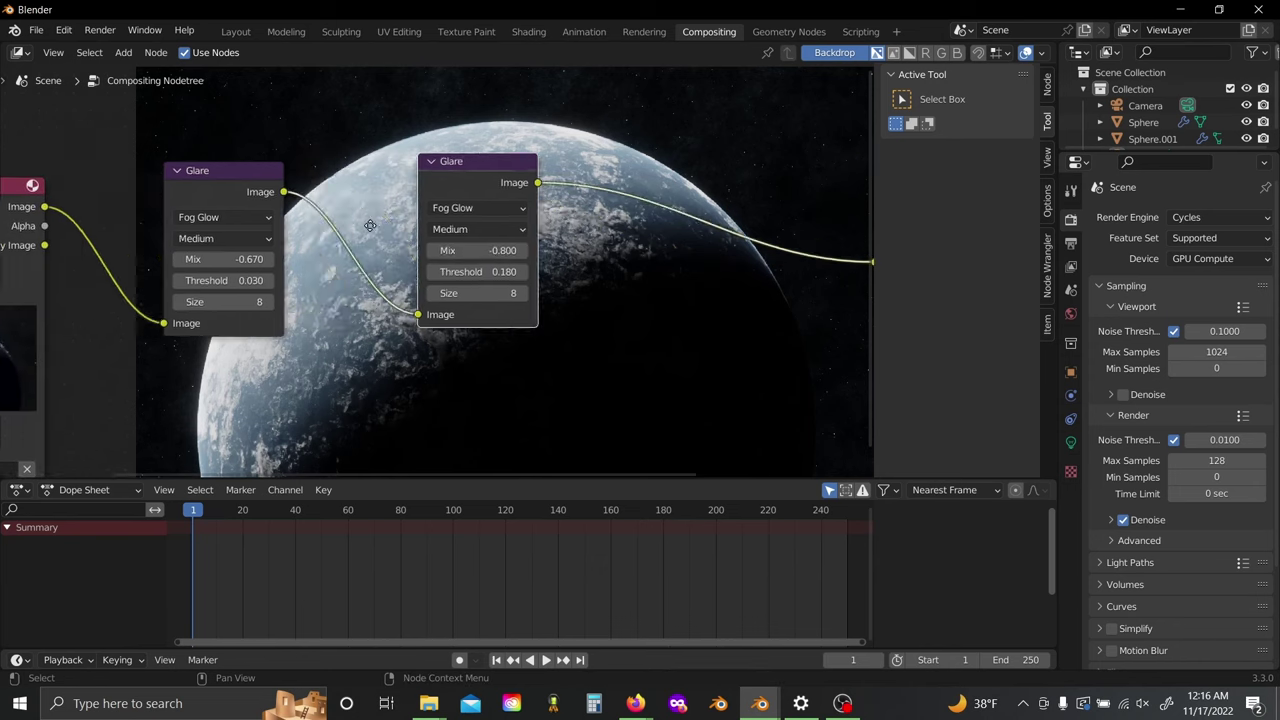
{"action": "left_click", "coordinate": [301, 240]}
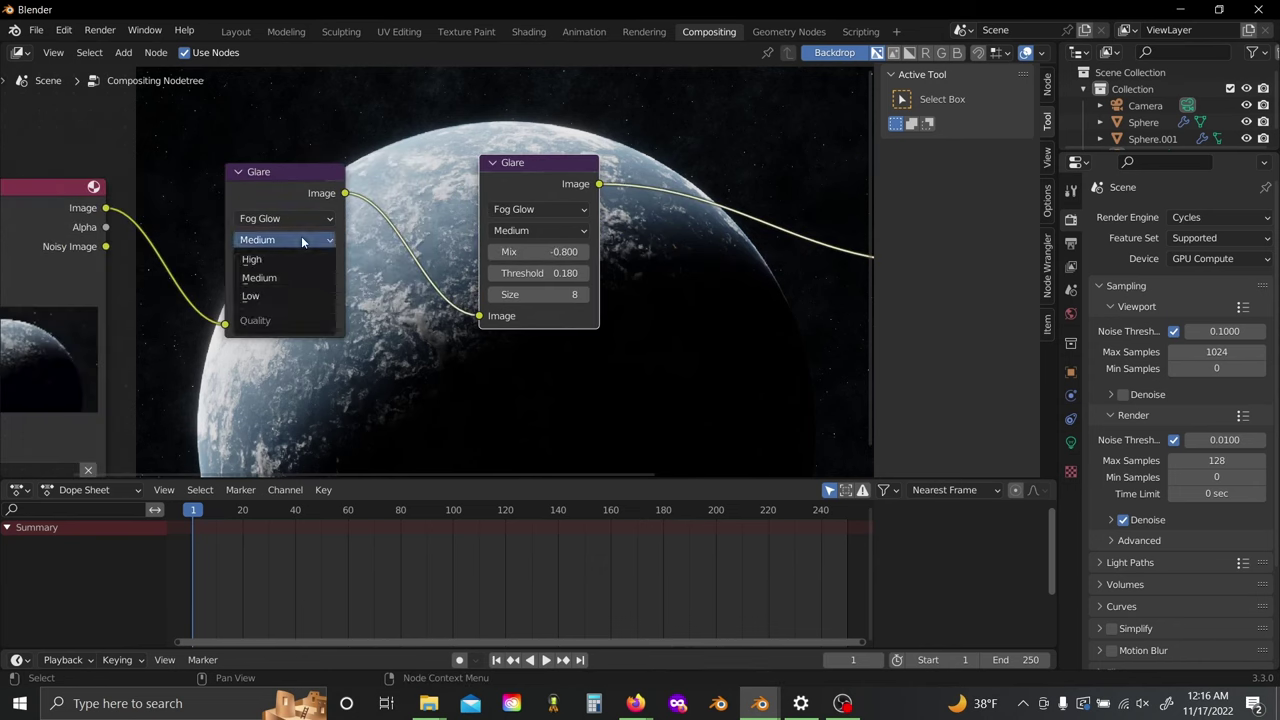
{"action": "left_click", "coordinate": [300, 258]}
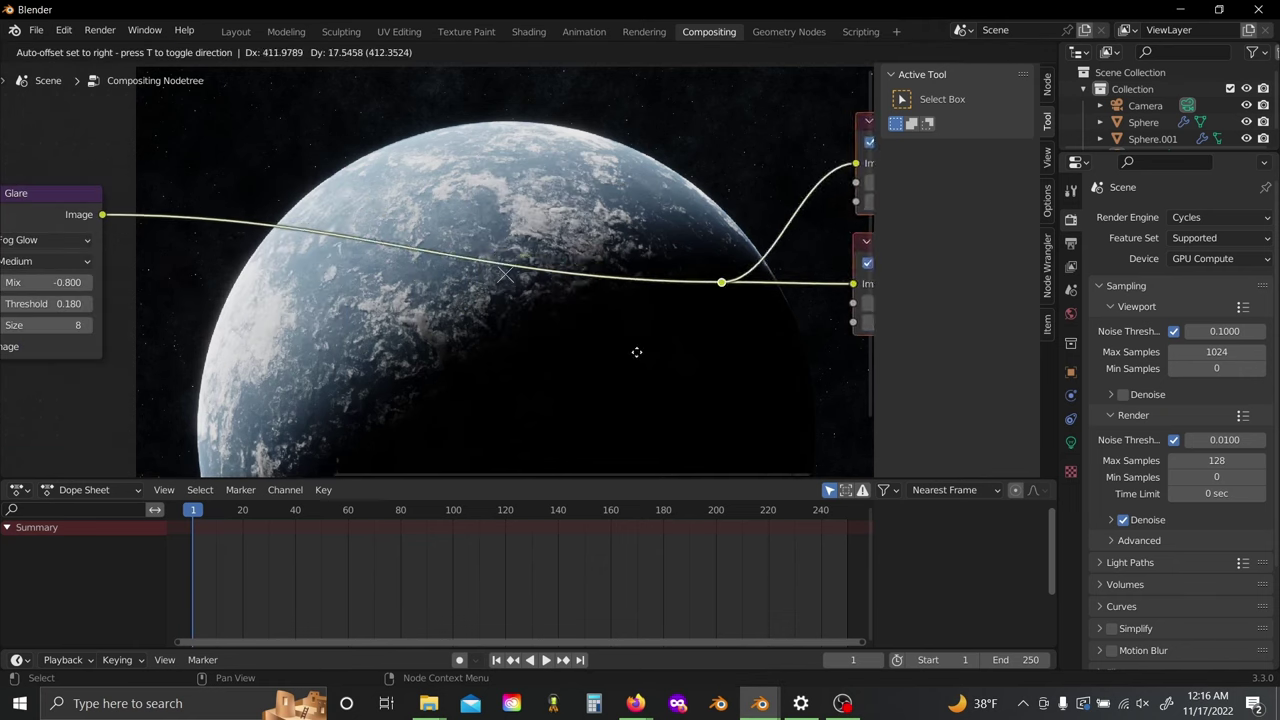
Step: Move the output nodes and reroute farther away and insert a Color Balance node between the second Glare node and the reroute
{"action": "left_click", "coordinate": [760, 348]}
{"action": "key", "text": "shift+a"}
{"action": "left_click", "coordinate": [494, 327]}
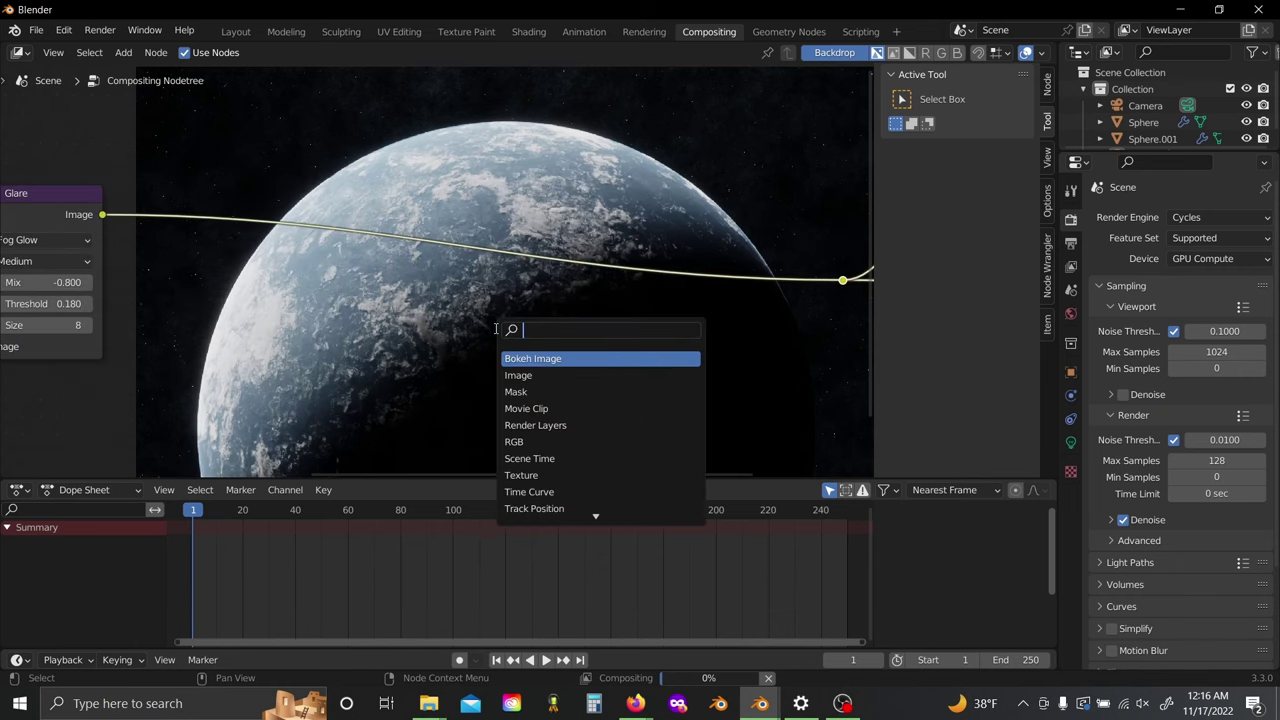
{"action": "type", "text": "colo"}
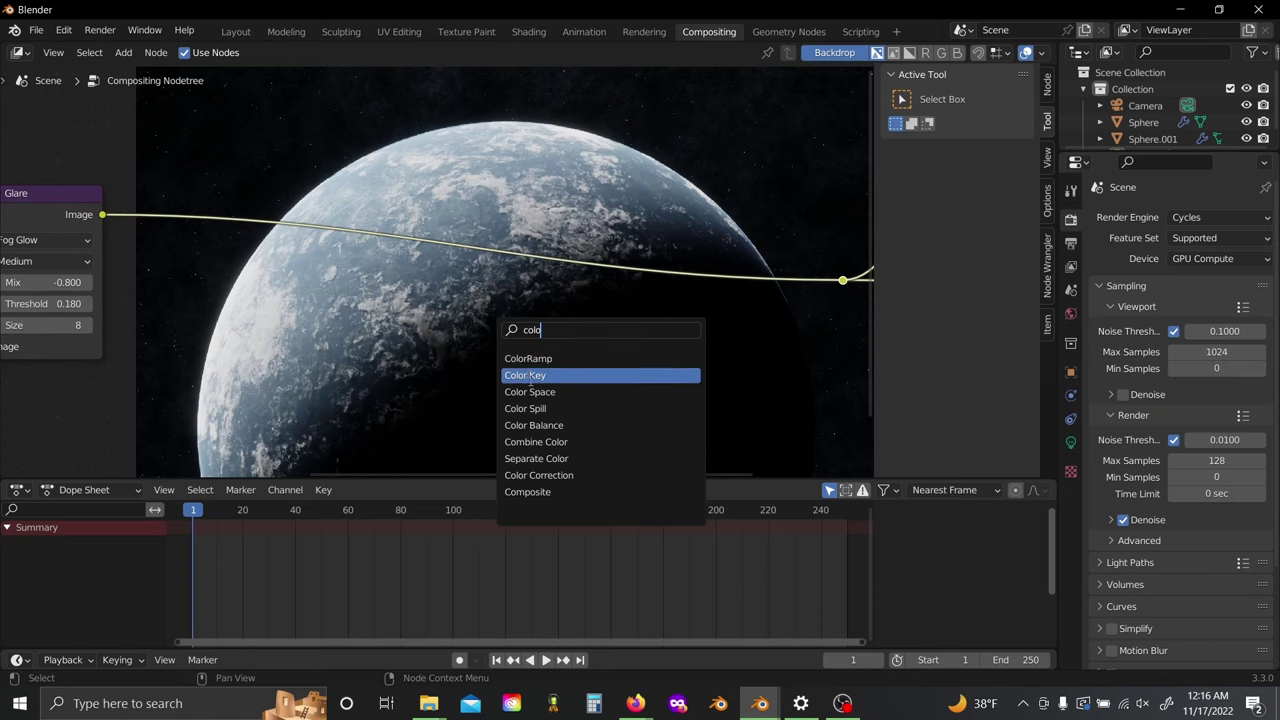
{"action": "left_click", "coordinate": [549, 424]}
{"action": "left_click", "coordinate": [392, 275]}
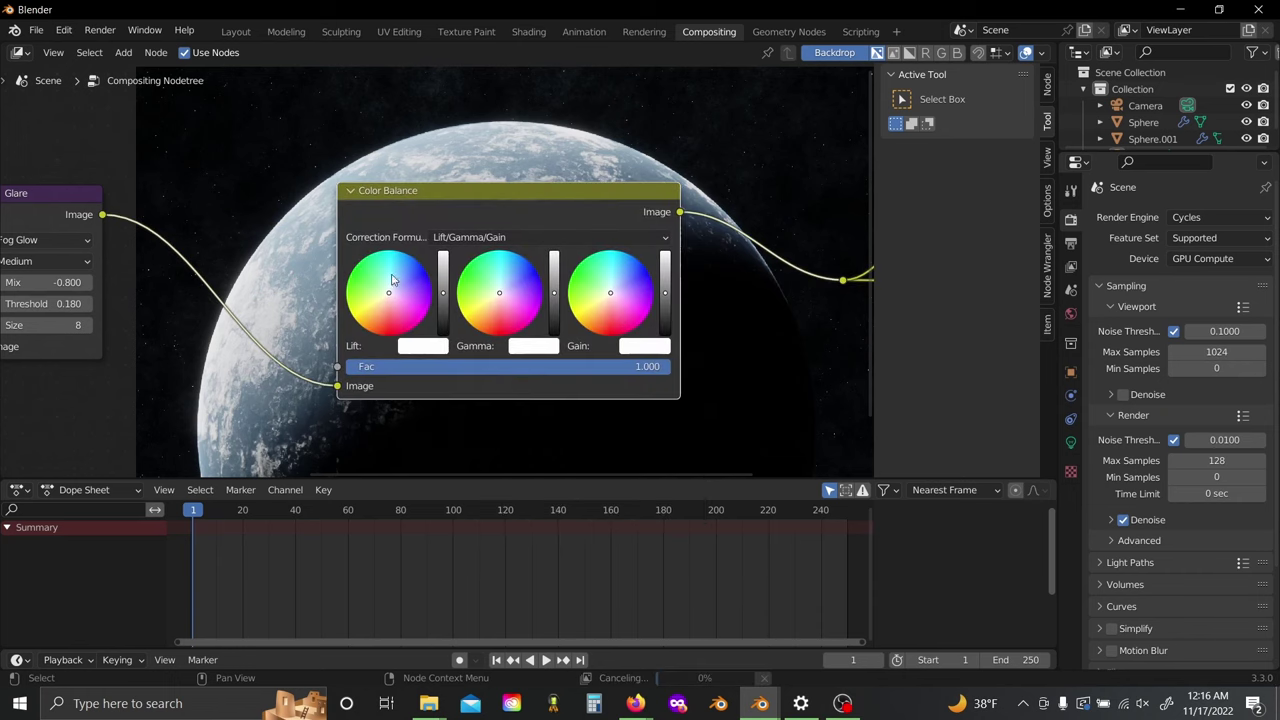
Step: Switch the Color Balance node's correction formula to Offset/Power/Slope (ASC-CDL) and give its offset a cyan-blue tint with saturation 1.000 and value 0.009
{"action": "left_click", "coordinate": [496, 240]}
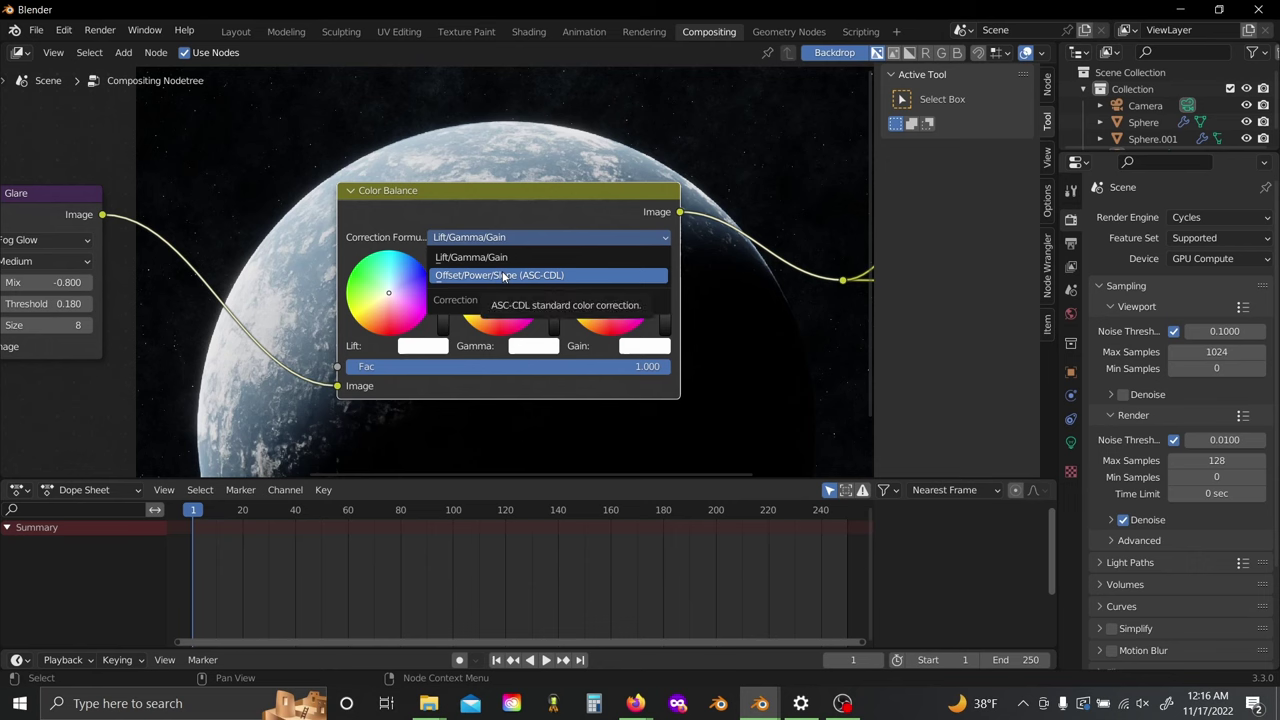
{"action": "left_click", "coordinate": [503, 276]}
{"action": "scroll", "coordinate": [421, 377], "scroll_direction": "up", "scroll_amount": 2}
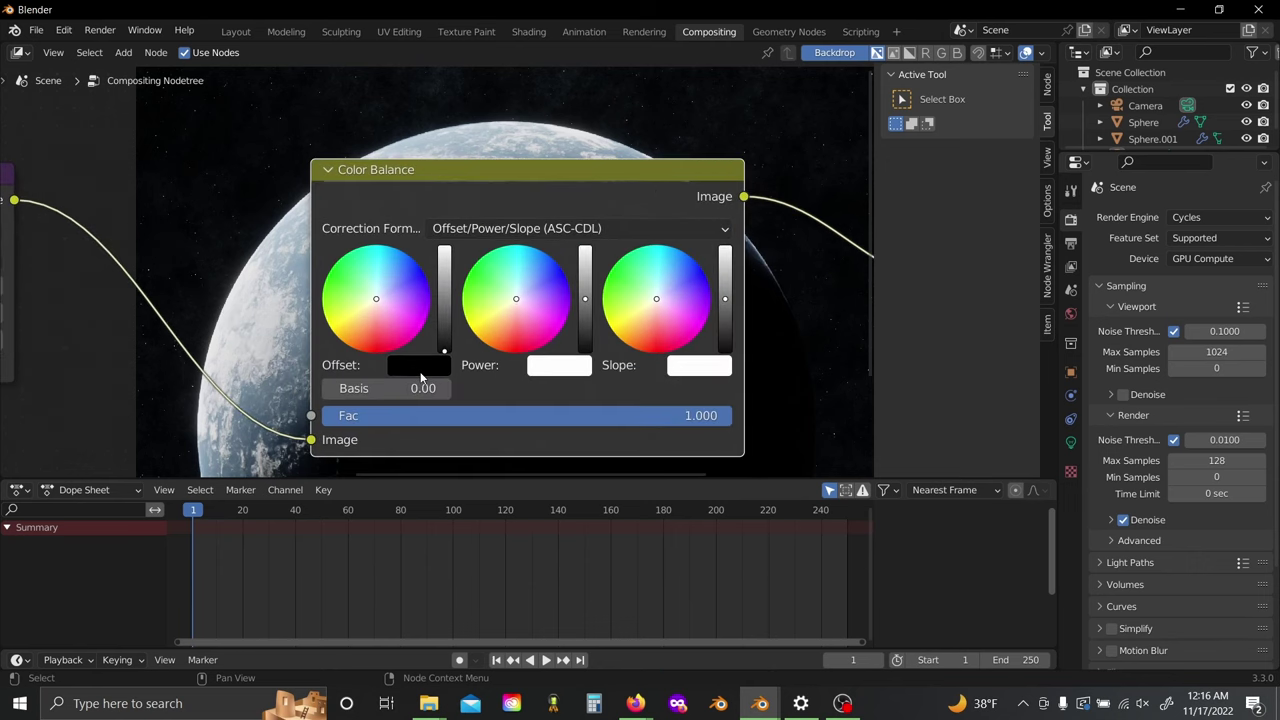
{"action": "left_click", "coordinate": [420, 370]}
{"action": "mouse_move", "coordinate": [434, 333]}
{"action": "left_mouse_down"}
{"action": "mouse_move", "coordinate": [480, 311]}
{"action": "mouse_move", "coordinate": [560, 311]}
{"action": "left_mouse_up"}
{"action": "left_click", "coordinate": [499, 78]}
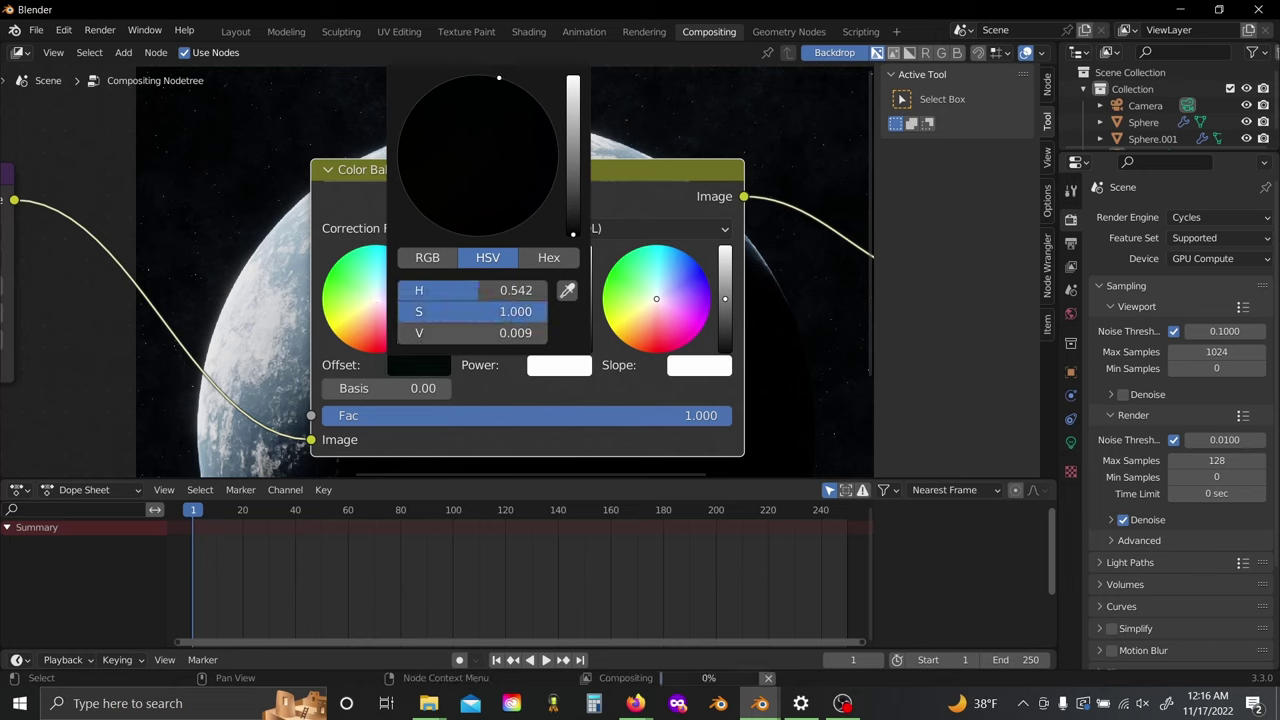
{"action": "left_click_drag", "start_coordinate": [499, 78], "coordinate": [494, 77]}
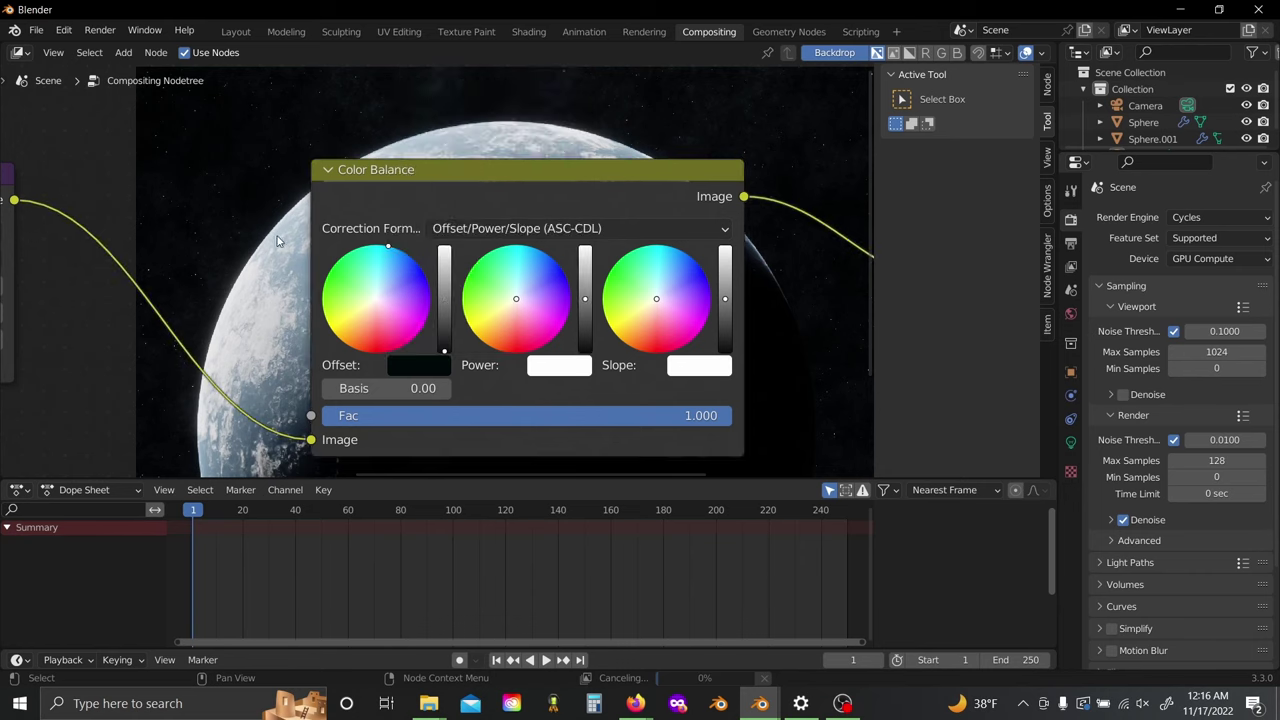
Step: Raise the value of the Color Balance node's power color to about 1.056
{"action": "middle_click_drag", "start_coordinate": [260, 207], "coordinate": [462, 364]}
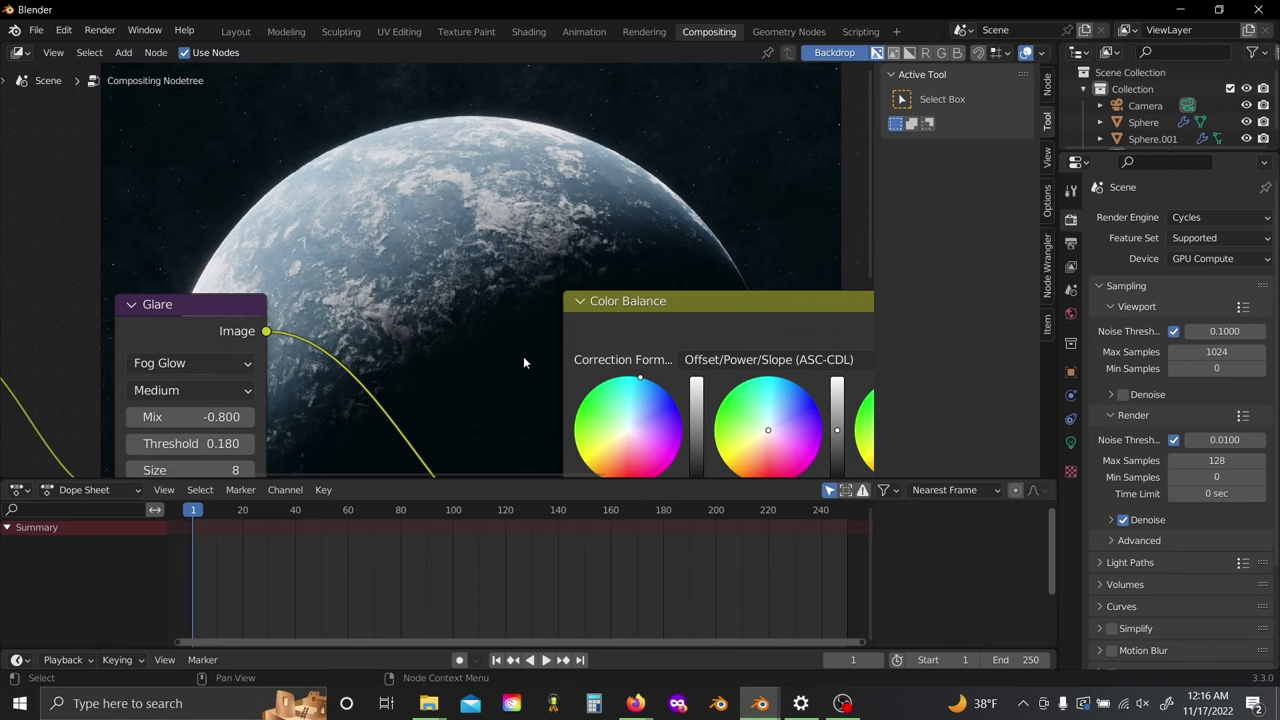
{"action": "middle_click_drag", "start_coordinate": [448, 268], "coordinate": [257, 215]}
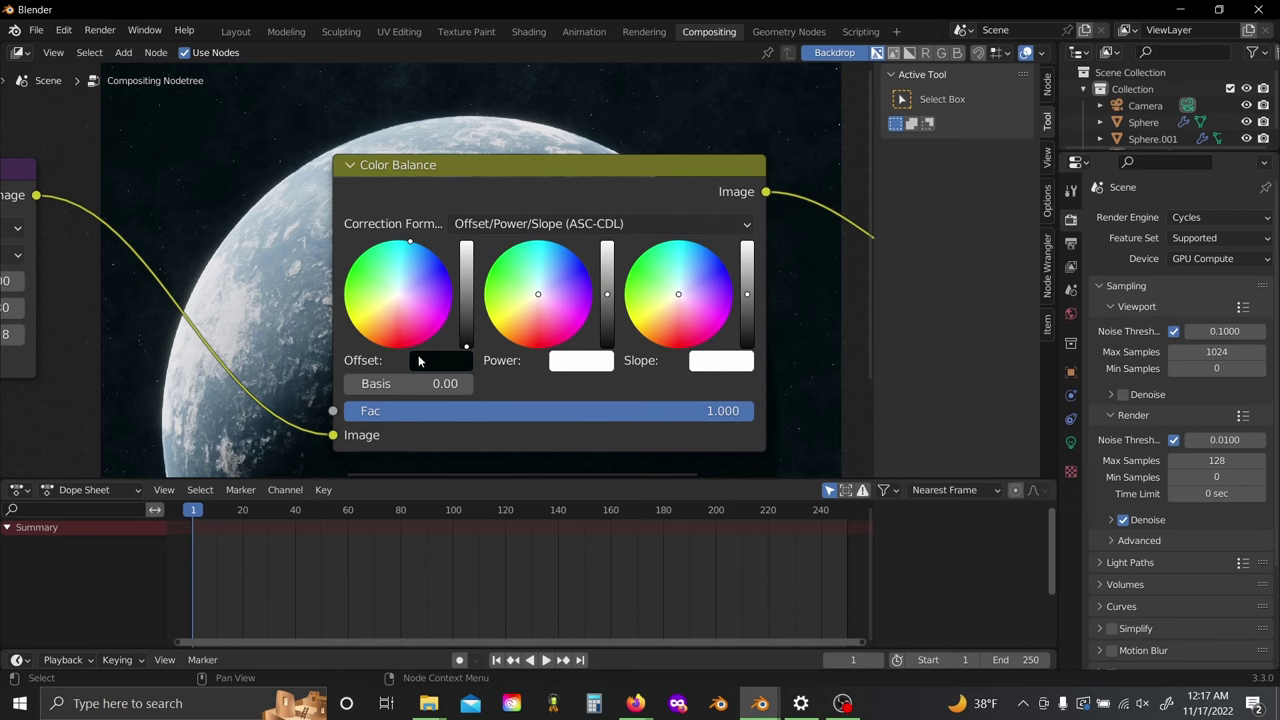
{"action": "middle_click_drag", "start_coordinate": [184, 208], "coordinate": [389, 398]}
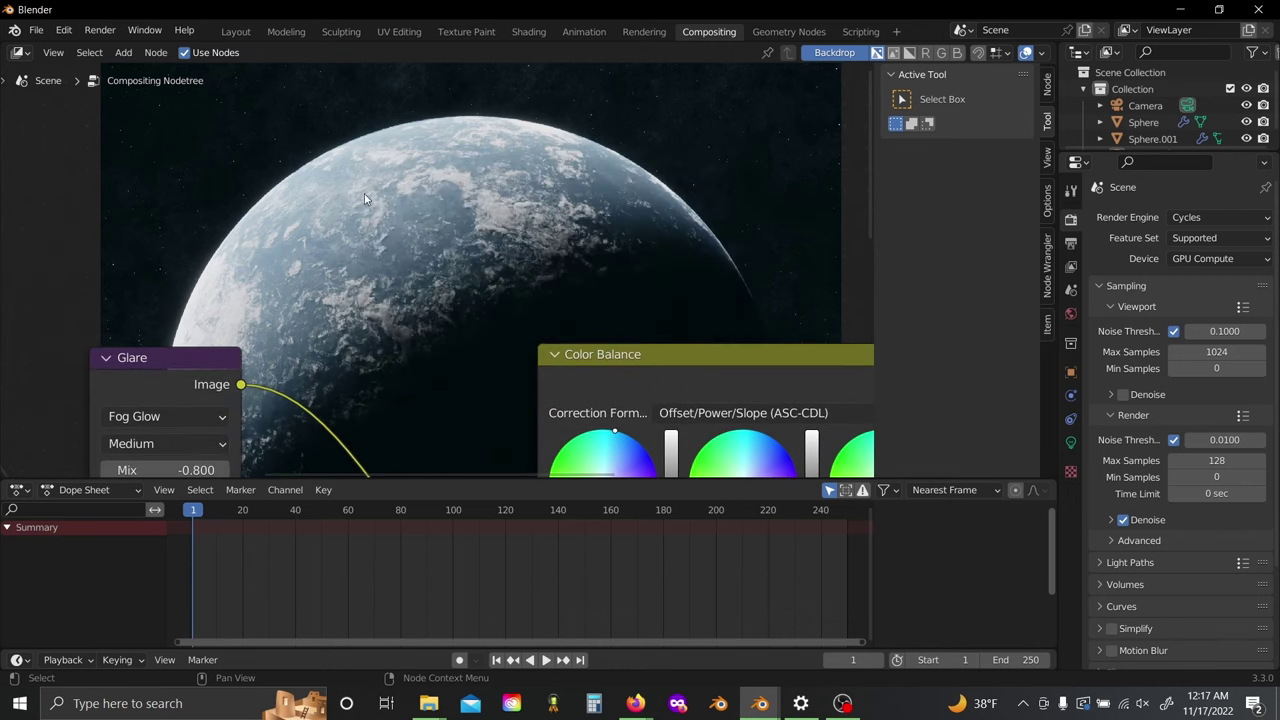
{"action": "middle_click_drag", "start_coordinate": [491, 274], "coordinate": [181, 103]}
{"action": "left_click", "coordinate": [476, 376]}
{"action": "left_click_drag", "start_coordinate": [495, 354], "coordinate": [499, 354]}
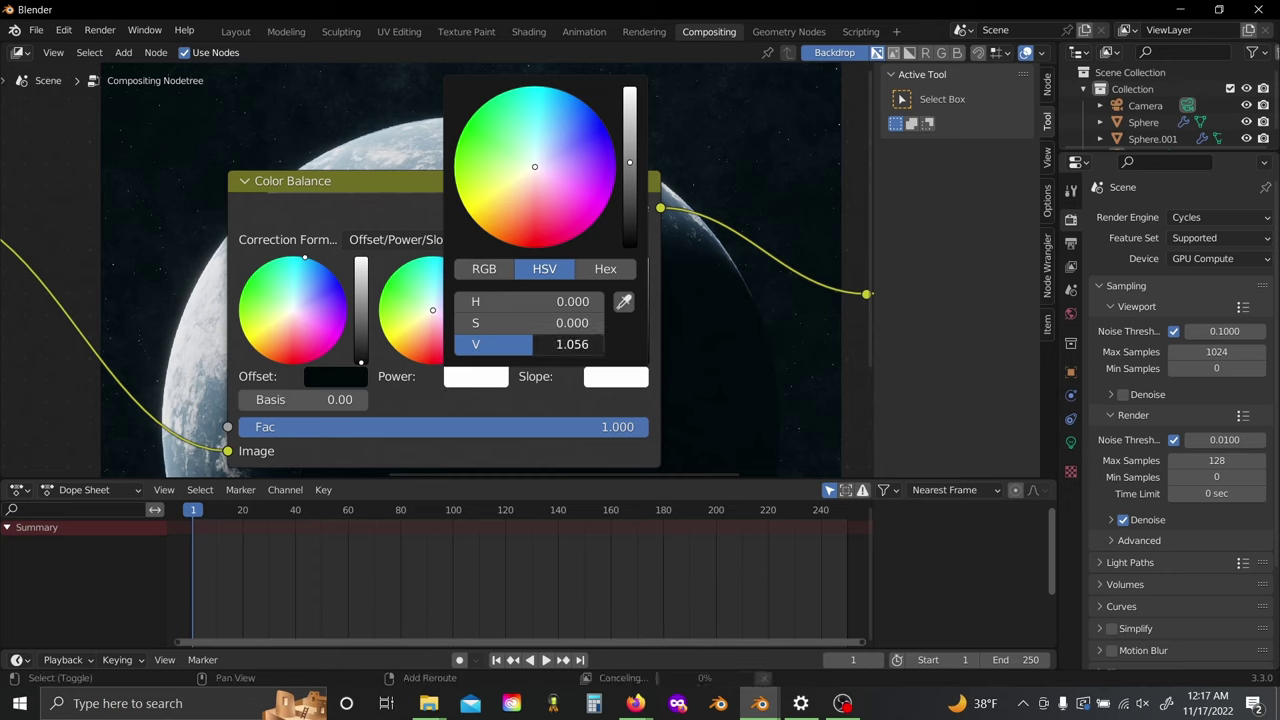
{"action": "left_click_drag", "start_coordinate": [505, 344], "coordinate": [508, 344]}
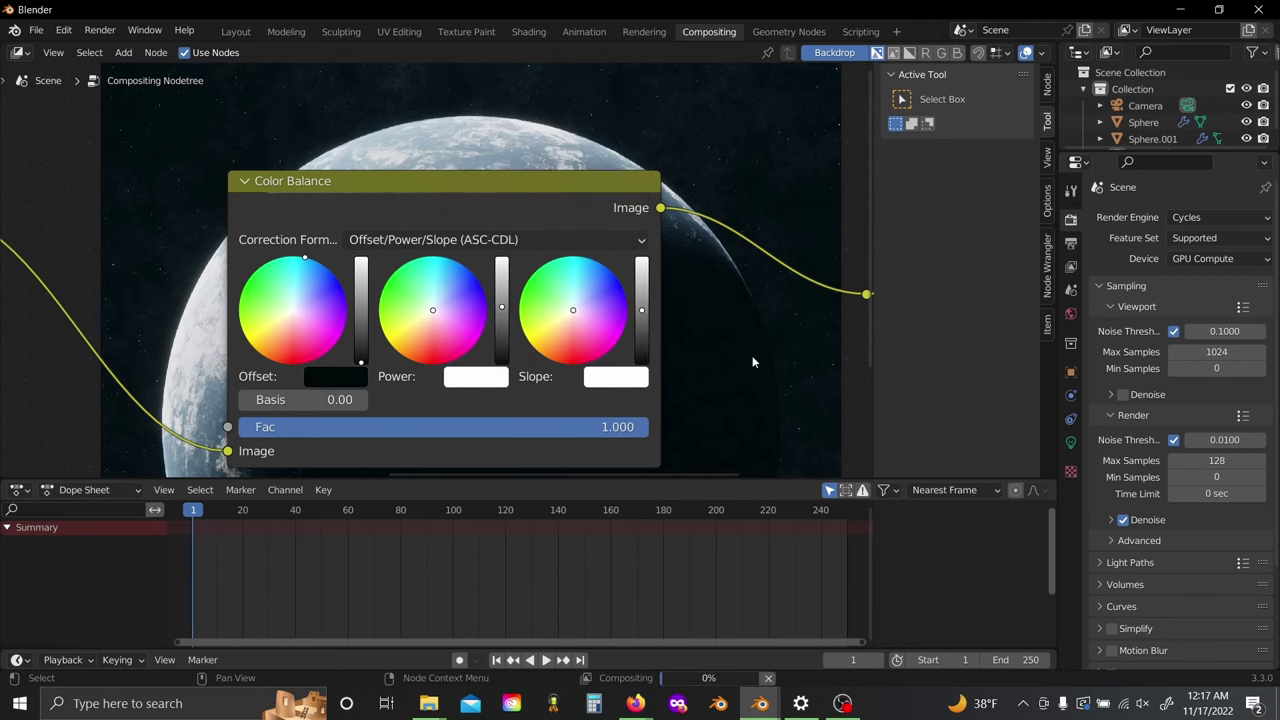
Step: Raise the value of the Color Balance node's slope color to about 1.042
{"action": "middle_click_drag", "start_coordinate": [752, 355], "coordinate": [520, 294]}
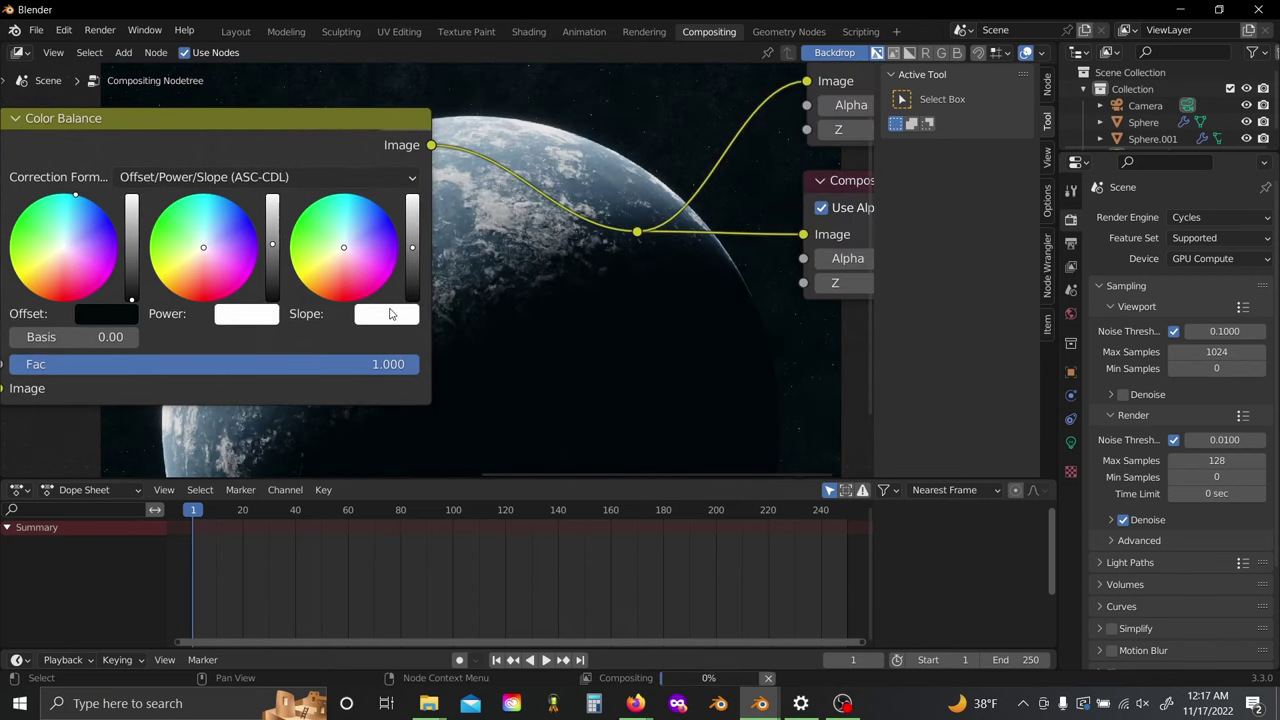
{"action": "left_click", "coordinate": [365, 318]}
{"action": "left_click", "coordinate": [407, 318]}
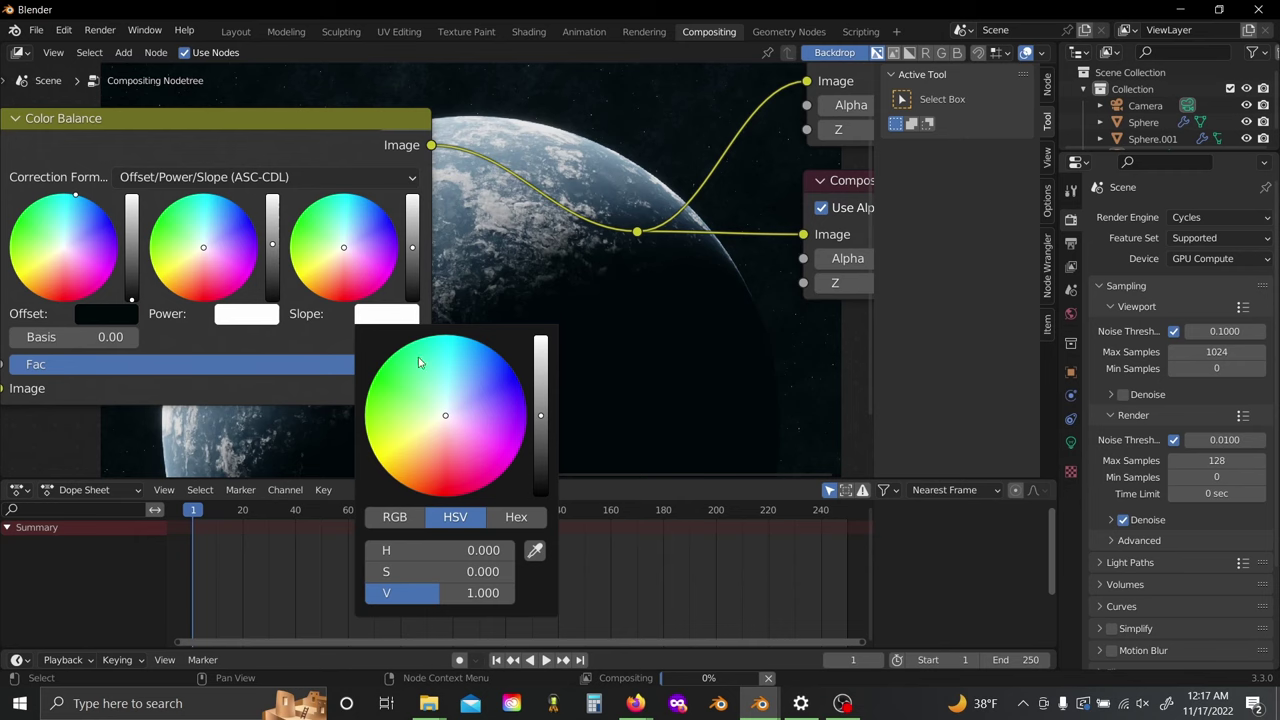
{"action": "left_click_drag", "start_coordinate": [440, 593], "coordinate": [442, 593]}
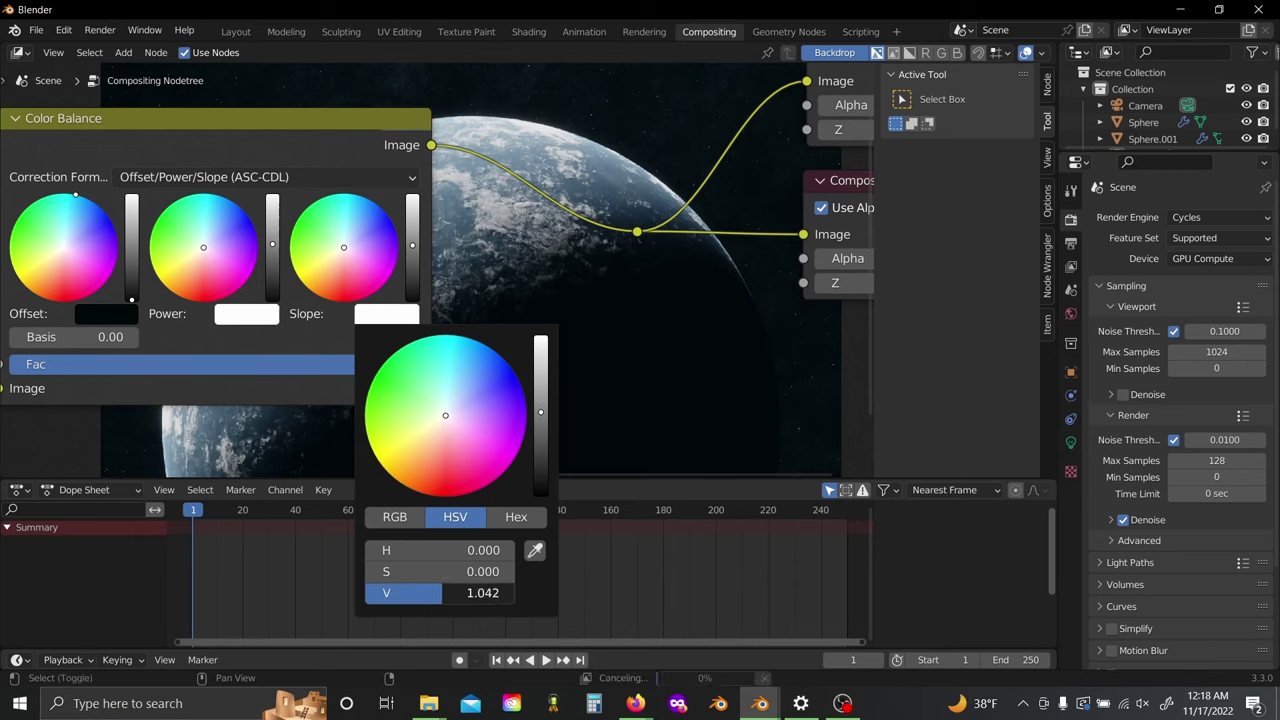
{"action": "left_click_drag", "start_coordinate": [486, 593], "coordinate": [488, 593]}
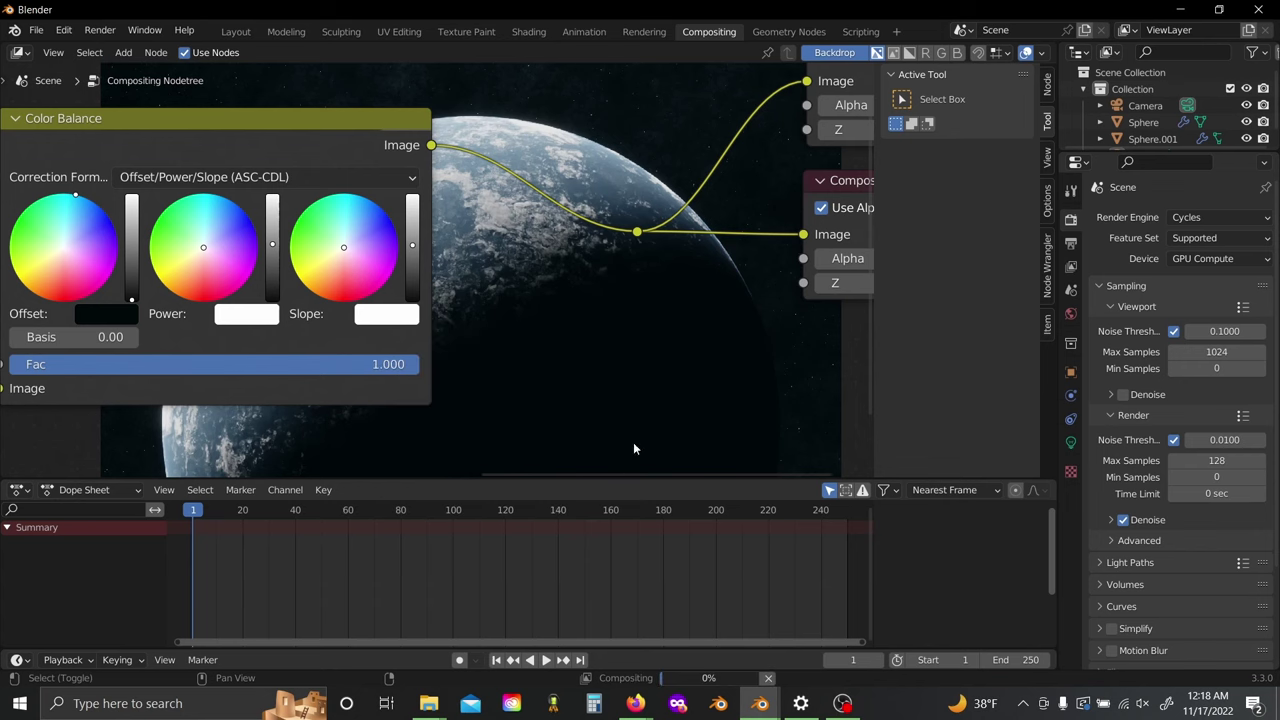
Step: Move the Viewer node, Composite node and reroute farther away from the Color Balance node to leave room between them
{"action": "middle_click_drag", "start_coordinate": [684, 384], "coordinate": [675, 330]}
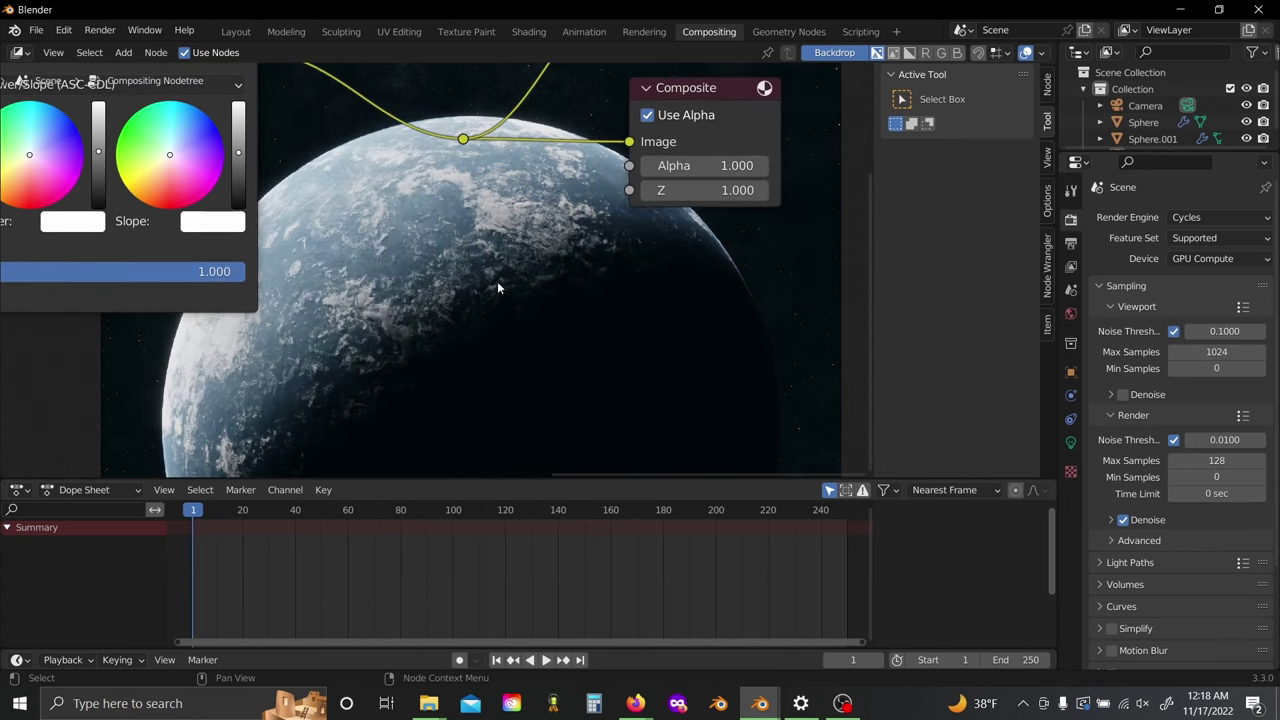
{"action": "scroll", "coordinate": [587, 290], "scroll_direction": "down", "scroll_amount": 4}
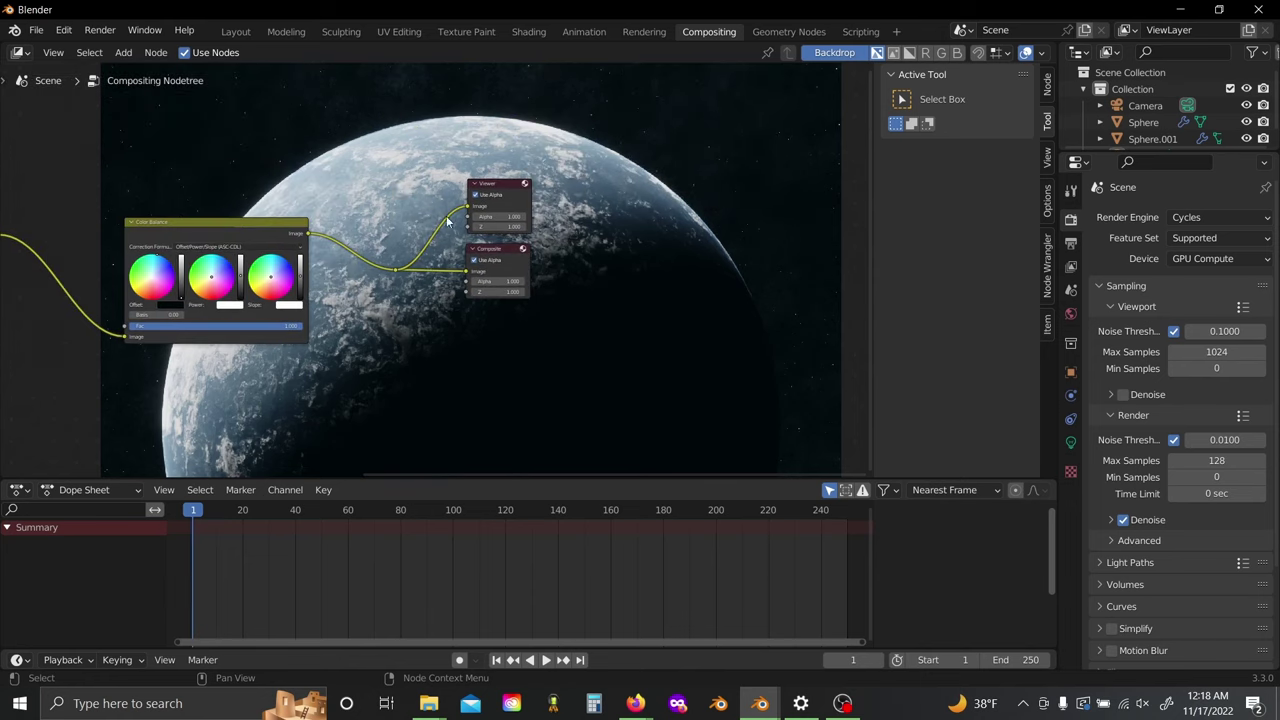
{"action": "left_click_drag", "start_coordinate": [396, 182], "coordinate": [604, 396]}
{"action": "key", "text": "g"}
{"action": "left_click", "coordinate": [571, 329]}
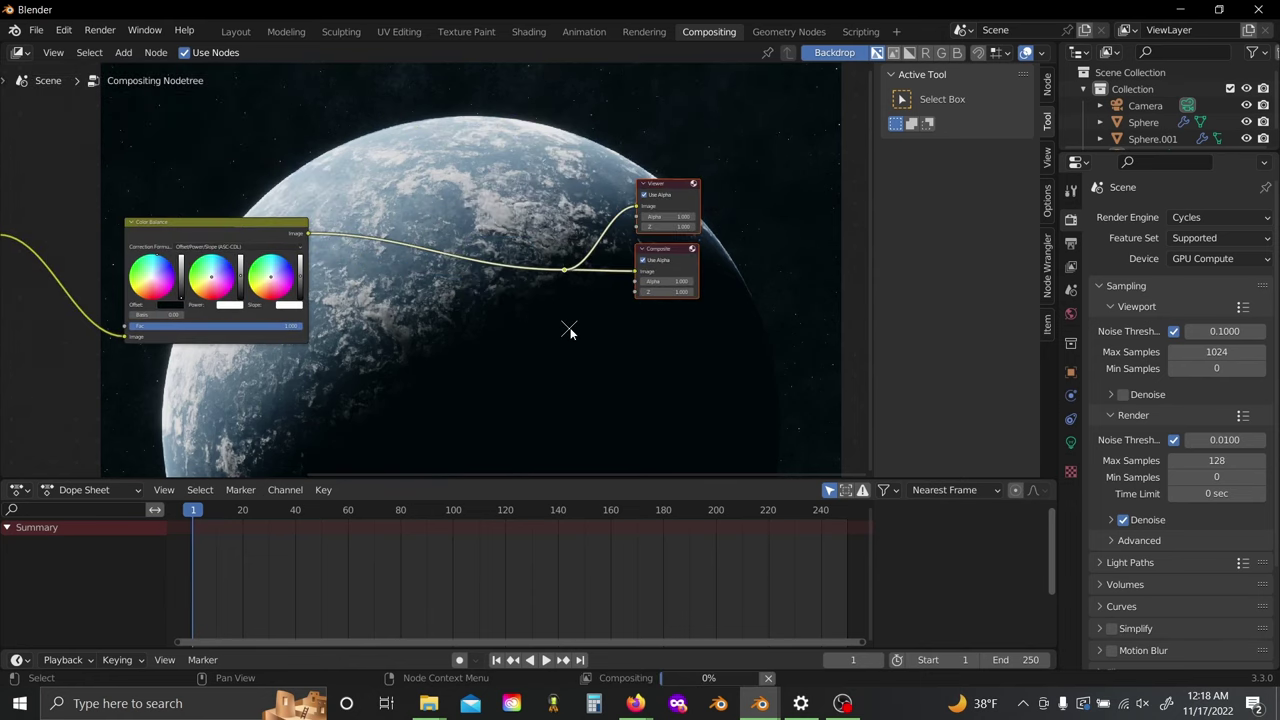
{"action": "middle_click_drag", "start_coordinate": [507, 325], "coordinate": [554, 441]}
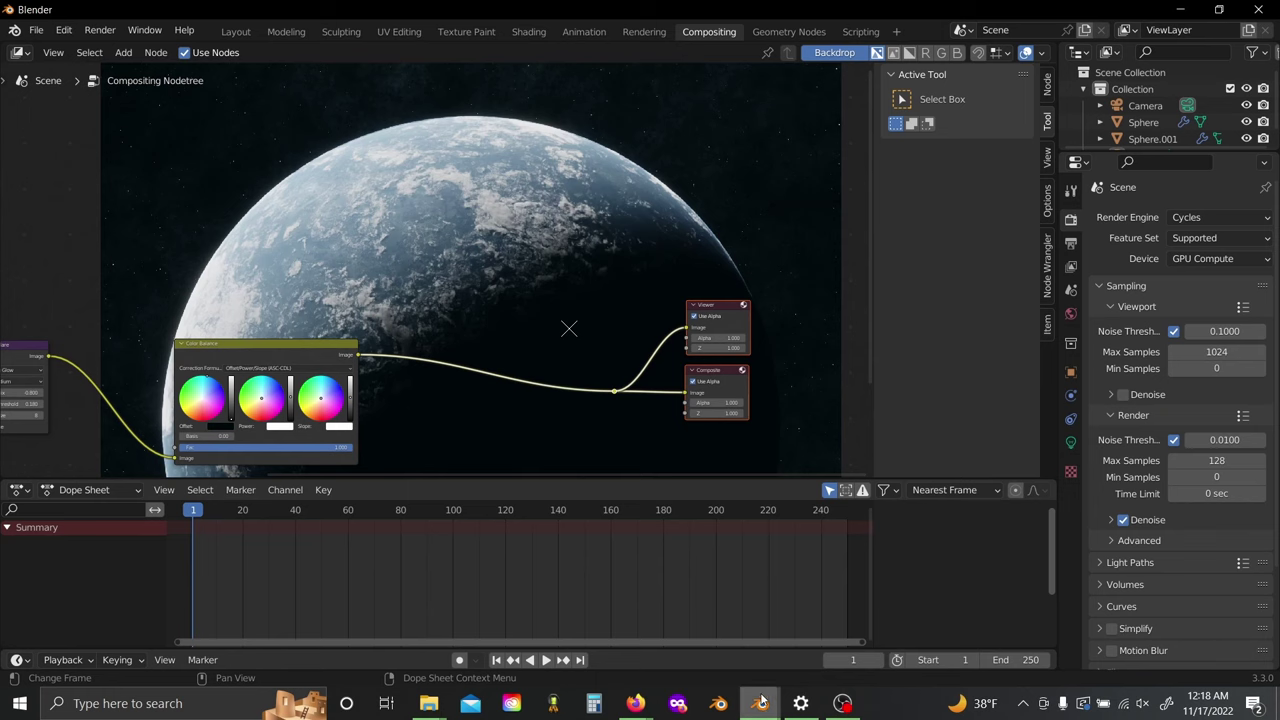
Step: Switch to the render result window and examine the composited planet up close, including its bright edge, clouds and starry background
{"action": "mouse_move", "coordinate": [760, 702]}
{"action": "left_click", "coordinate": [908, 640]}
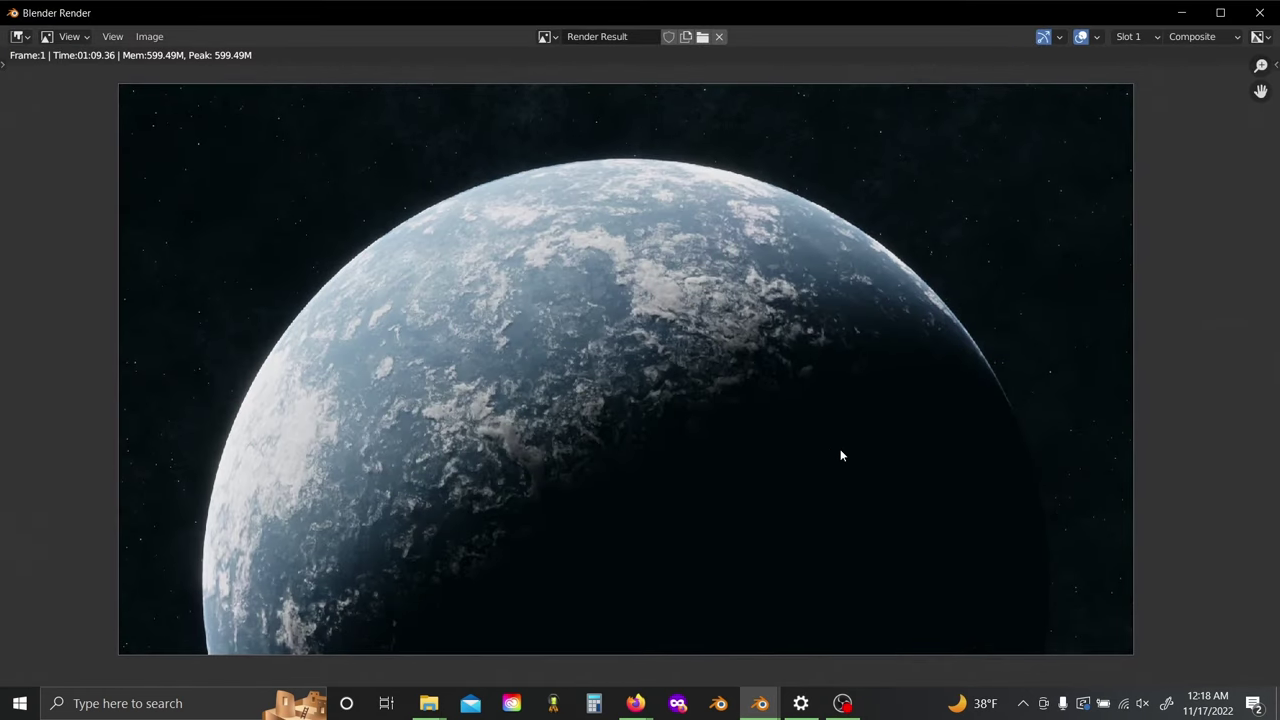
{"action": "scroll", "coordinate": [845, 455], "scroll_direction": "up", "scroll_amount": 3}
{"action": "scroll", "coordinate": [901, 258], "scroll_direction": "down", "scroll_amount": 4}
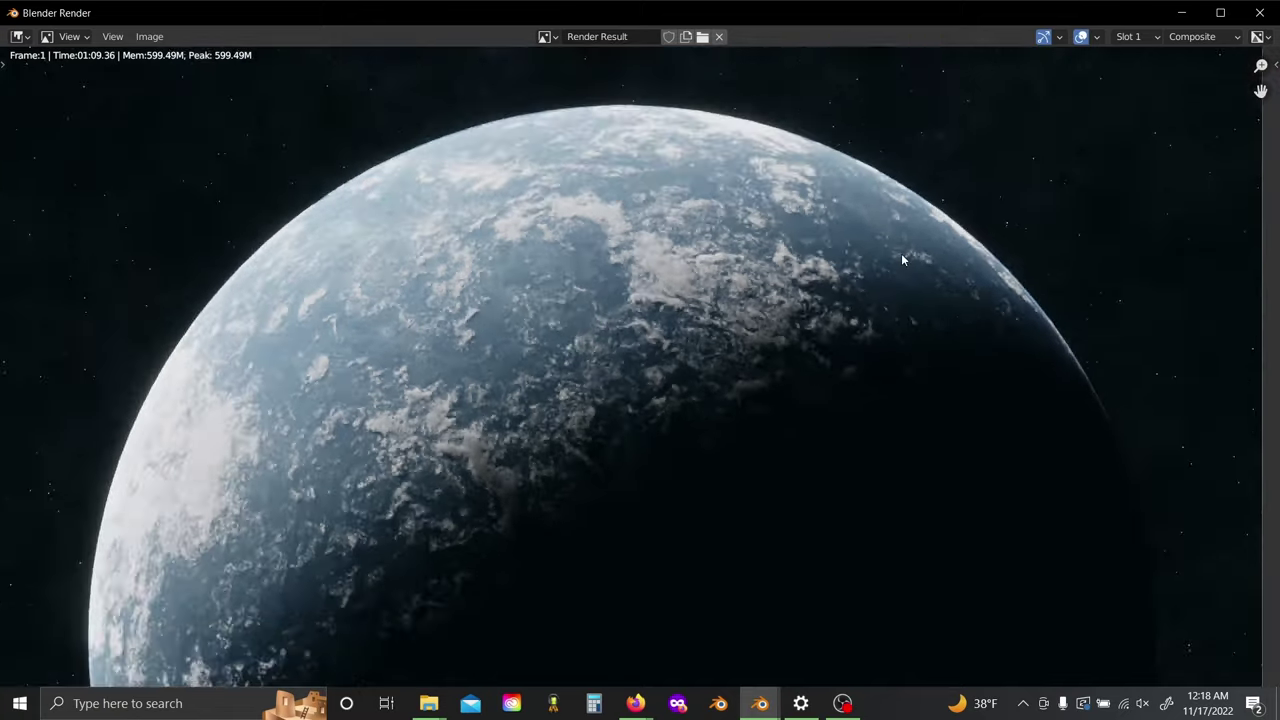
{"action": "scroll", "coordinate": [946, 456], "scroll_direction": "up", "scroll_amount": 2}
{"action": "middle_click_drag", "start_coordinate": [565, 423], "coordinate": [994, 233]}
{"action": "scroll", "coordinate": [994, 233], "scroll_direction": "up", "scroll_amount": 3}
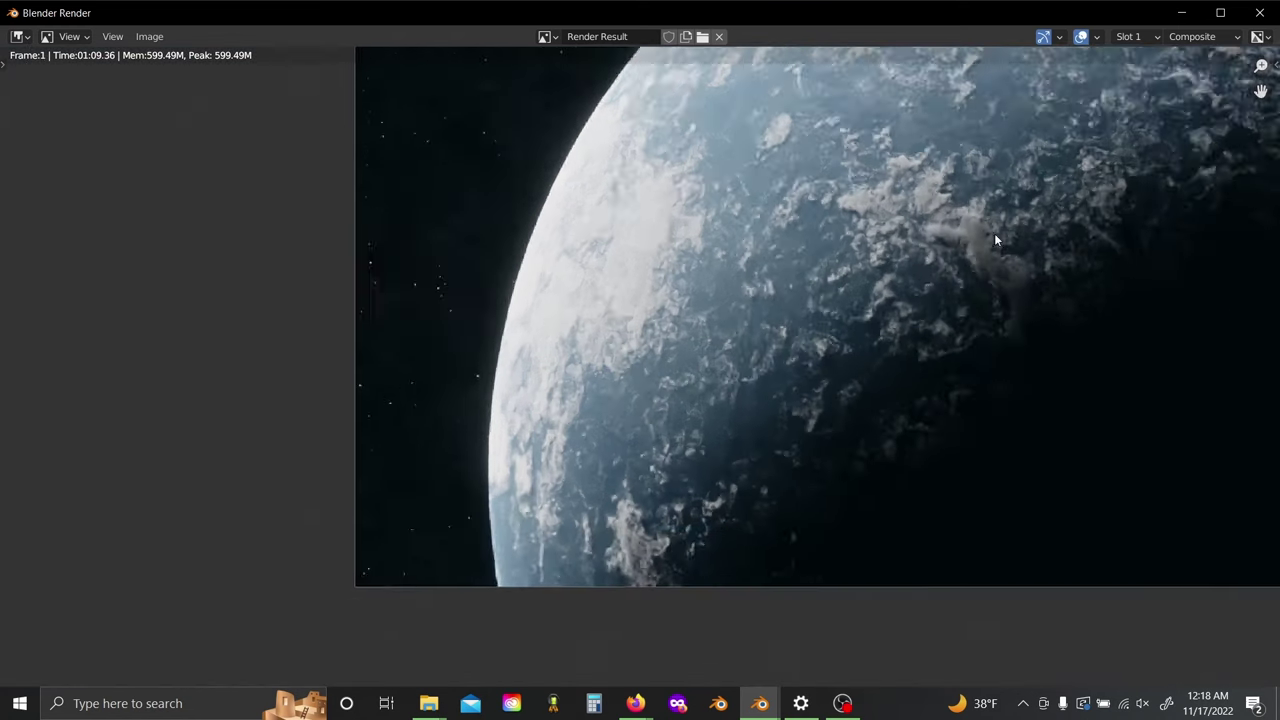
{"action": "scroll", "coordinate": [962, 256], "scroll_direction": "down", "scroll_amount": 5}
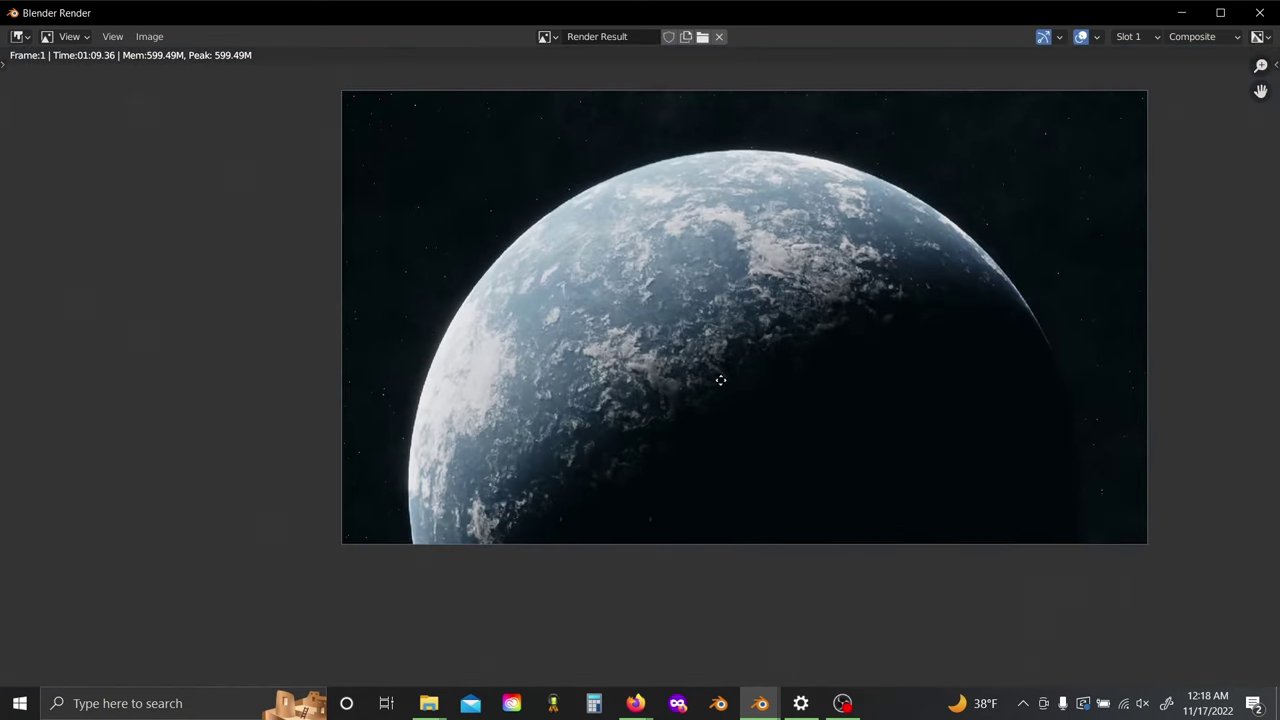